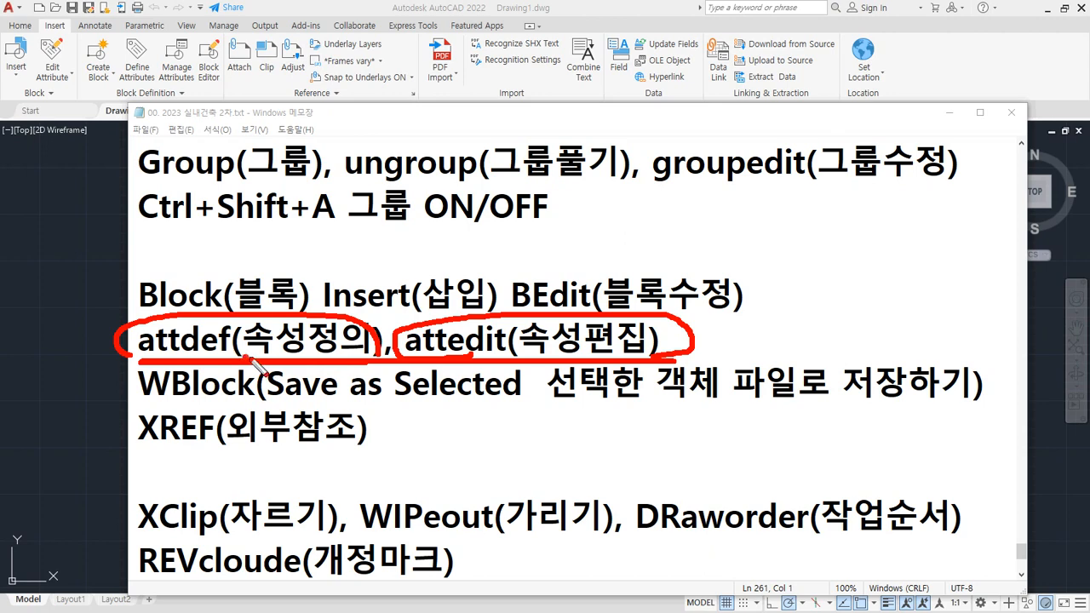
pyautogui.moveTo(253, 362); pyautogui.dragTo(394, 361)
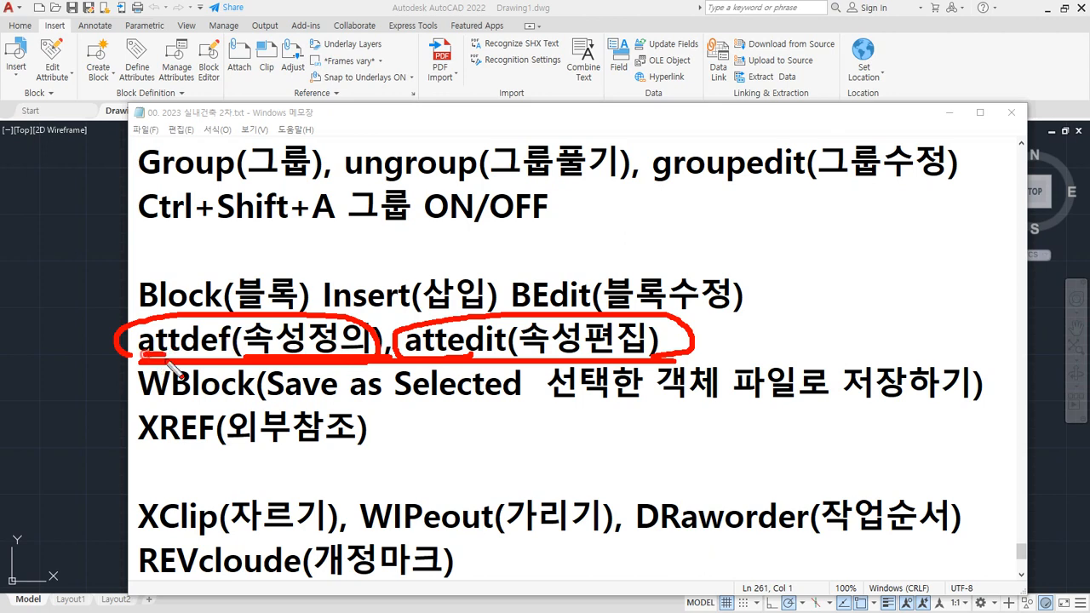
pyautogui.moveTo(168, 352); pyautogui.dragTo(352, 359)
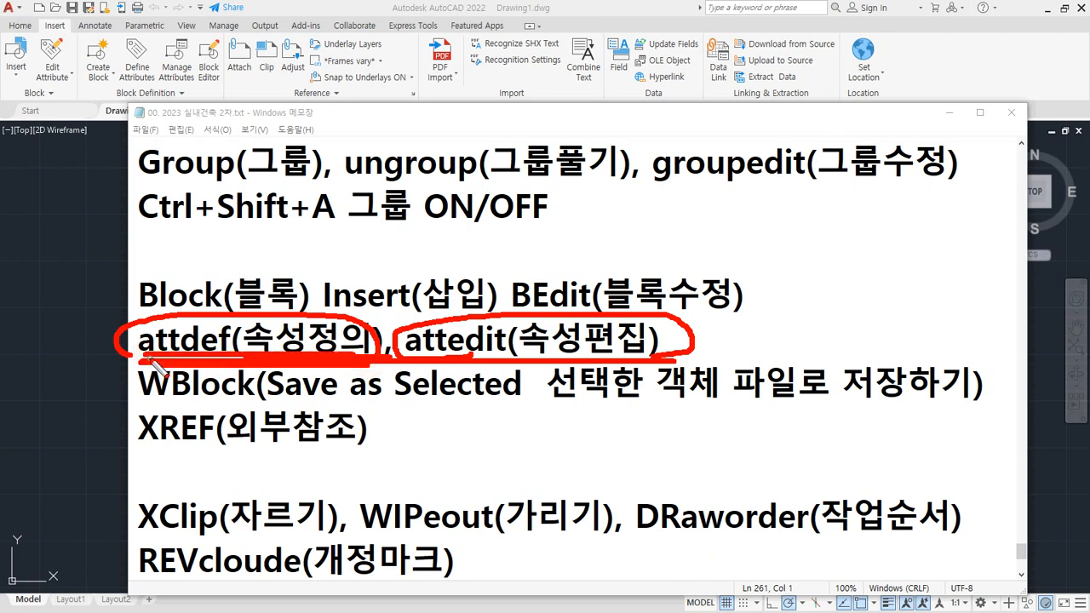
pyautogui.press('Escape')
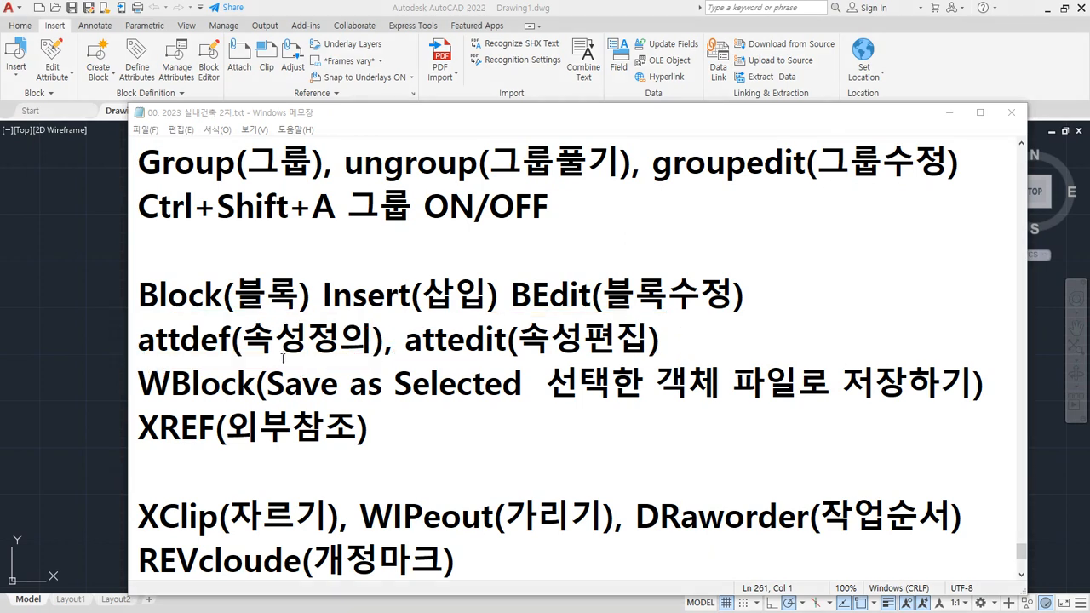
# Switch to the AutoCAD drawing and draw a horizontal and a vertical construction line crossing at one point.
pyautogui.click(45, 388)
pyautogui.write('z')
pyautogui.press('Return')
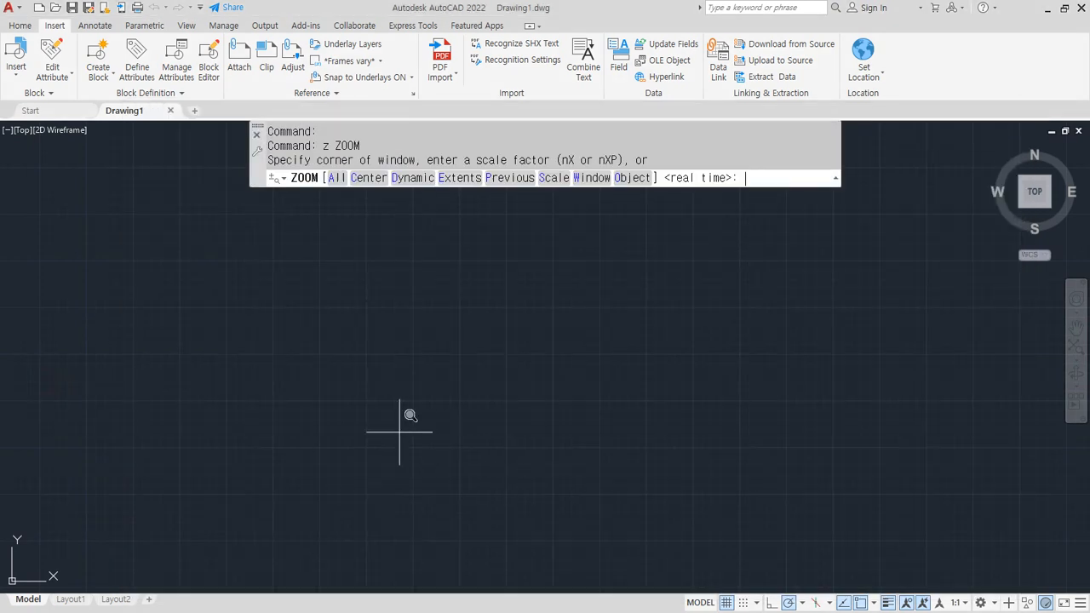
pyautogui.write('e')
pyautogui.press('Return')
pyautogui.write('xl')
pyautogui.press('Return')
pyautogui.click(332, 422)
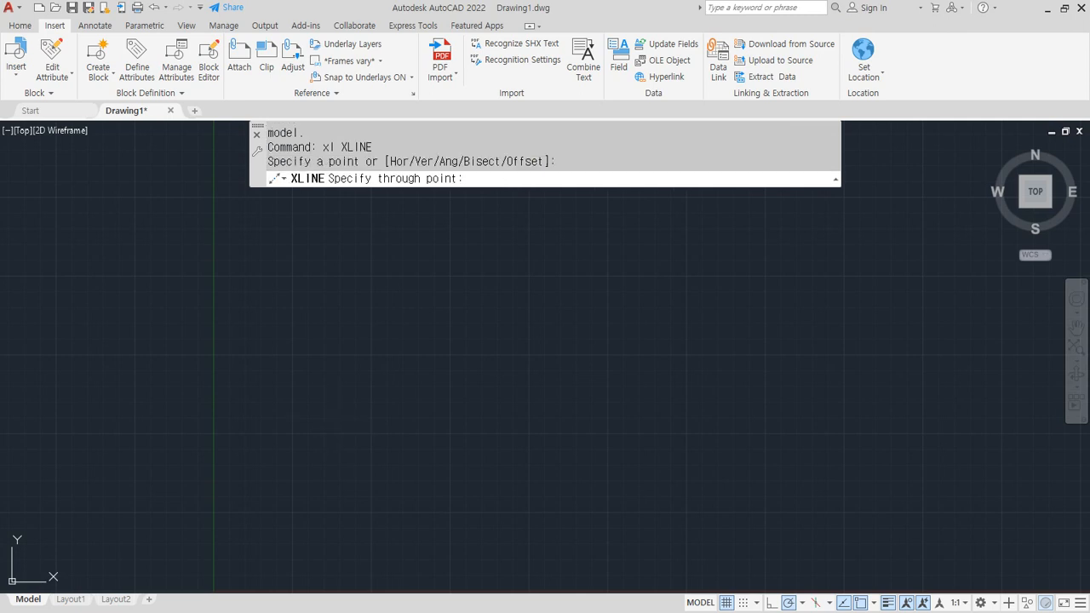
pyautogui.click(400, 420)
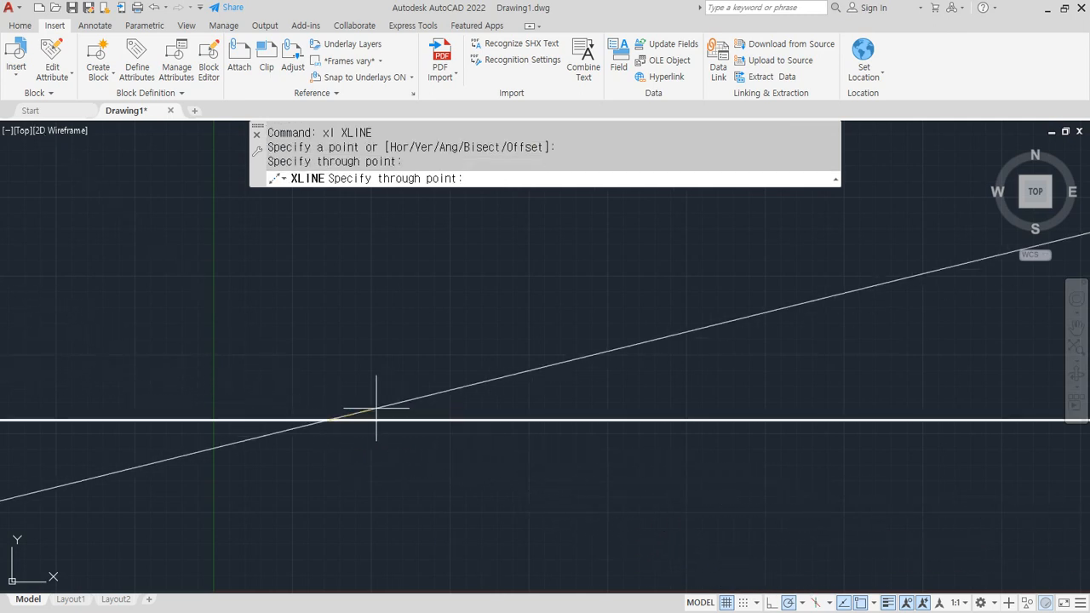
pyautogui.click(330, 398)
pyautogui.press('Return')
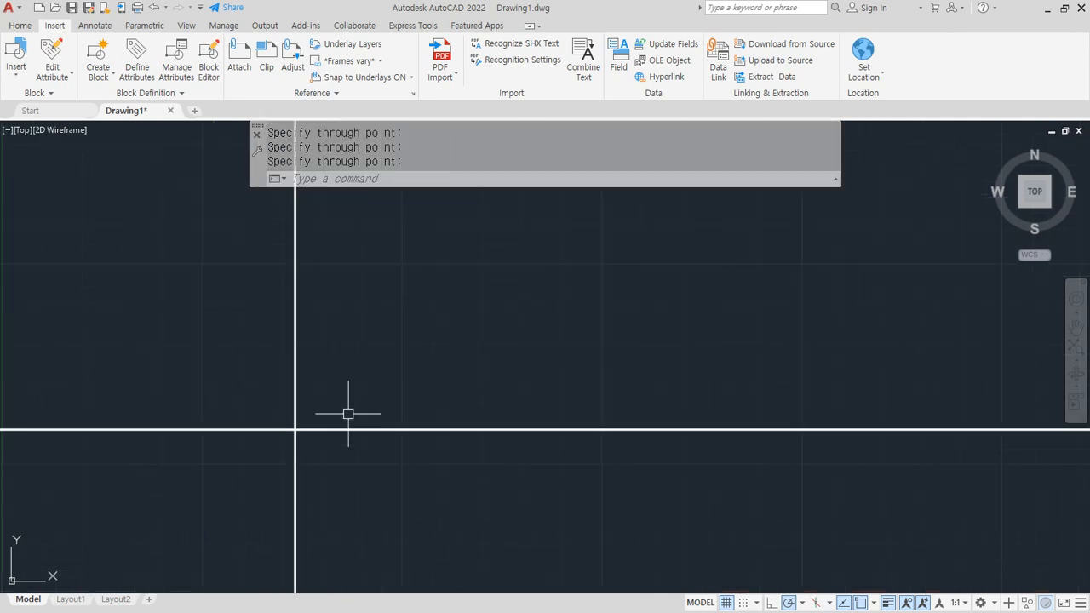
# Offset the horizontal construction line upward three times in succession at a distance of 8.
pyautogui.scroll(1, 348, 414)
pyautogui.write('O')
pyautogui.press('Return')
pyautogui.write('8')
pyautogui.press('Return')
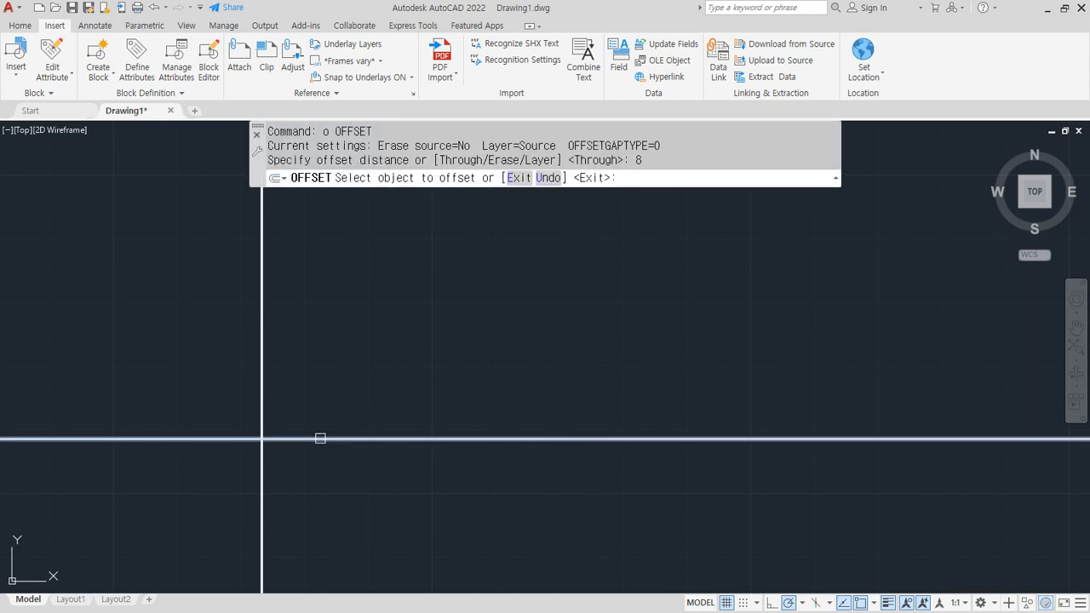
pyautogui.click(319, 438)
pyautogui.click(311, 404)
pyautogui.click(310, 389)
pyautogui.click(309, 341)
pyautogui.click(309, 339)
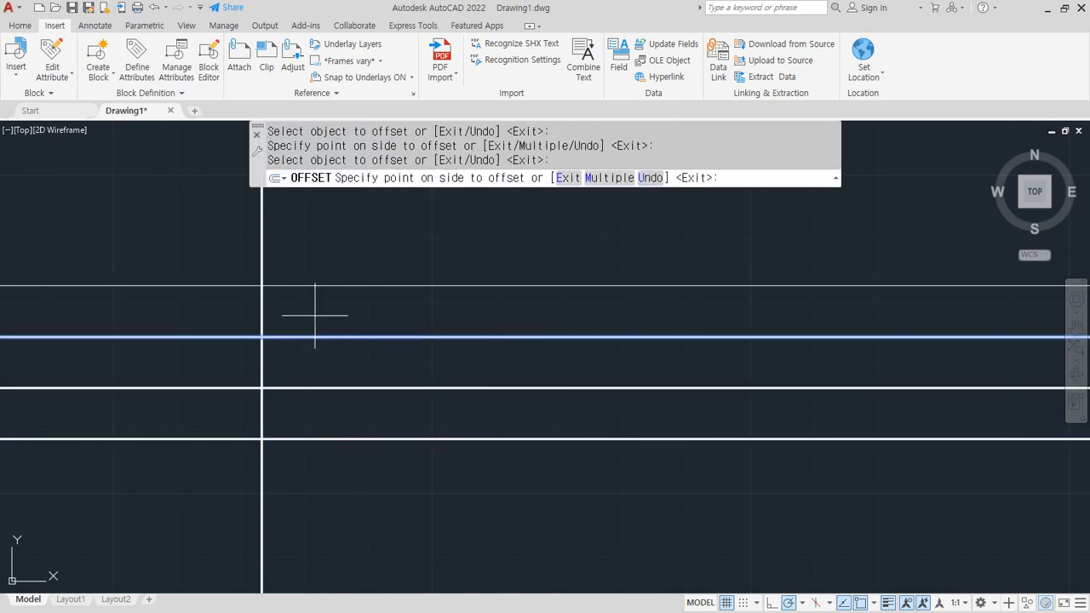
pyautogui.click(315, 311)
pyautogui.moveTo(340, 328); pyautogui.dragTo(344, 346, button='middle')
pyautogui.press('Return')
# Offset the vertical construction line 20 to its right for the first column.
pyautogui.press('Return')
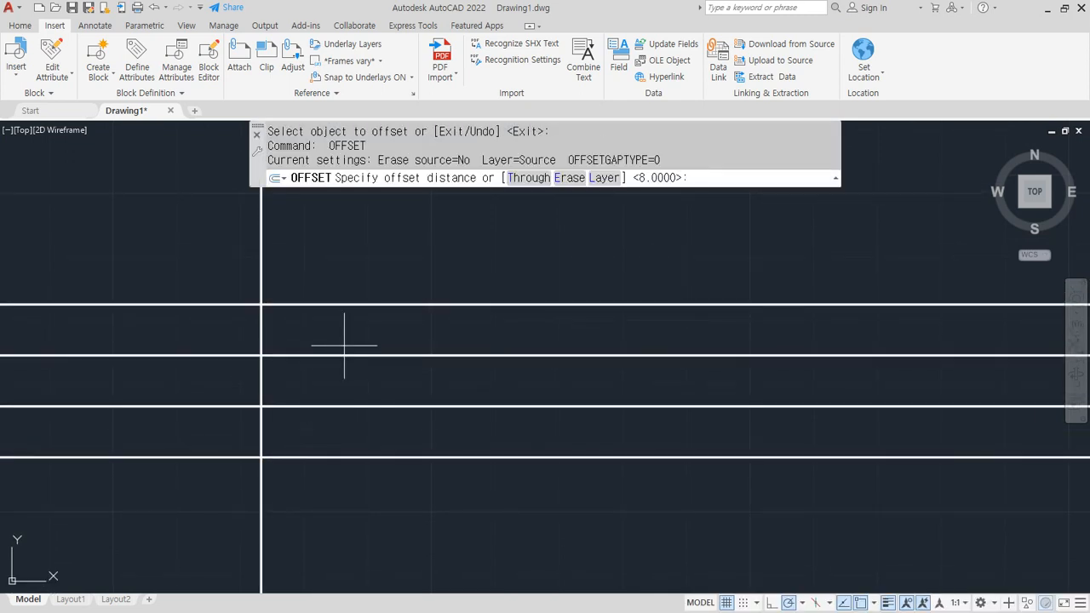
pyautogui.write('20')
pyautogui.press('Return')
pyautogui.click(261, 336)
pyautogui.click(315, 326)
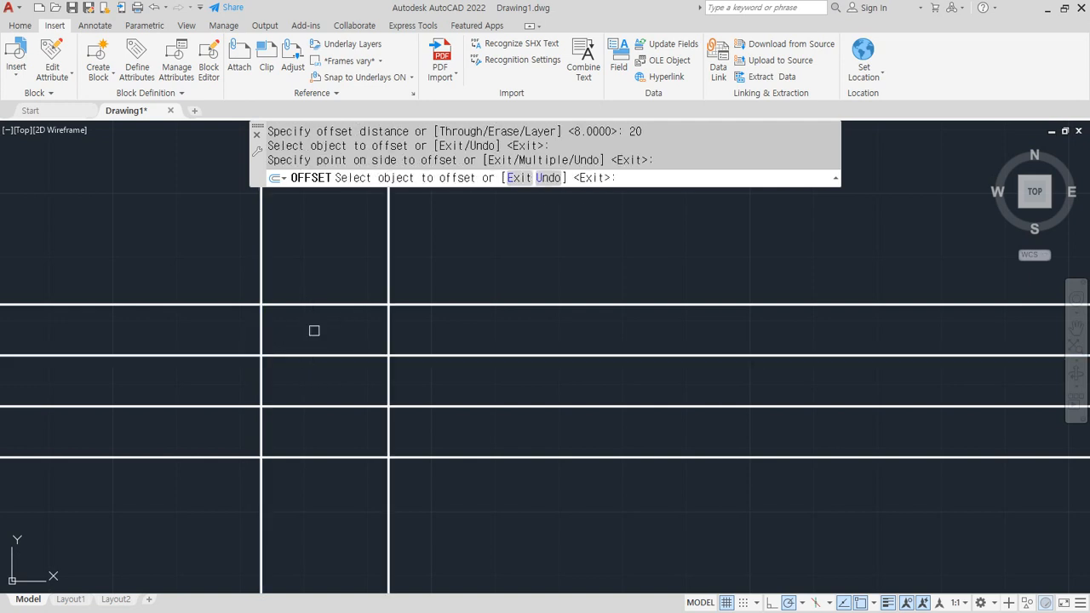
pyautogui.press('Return')
# Offset the second vertical line 30 to its right for the second column.
pyautogui.press('Return')
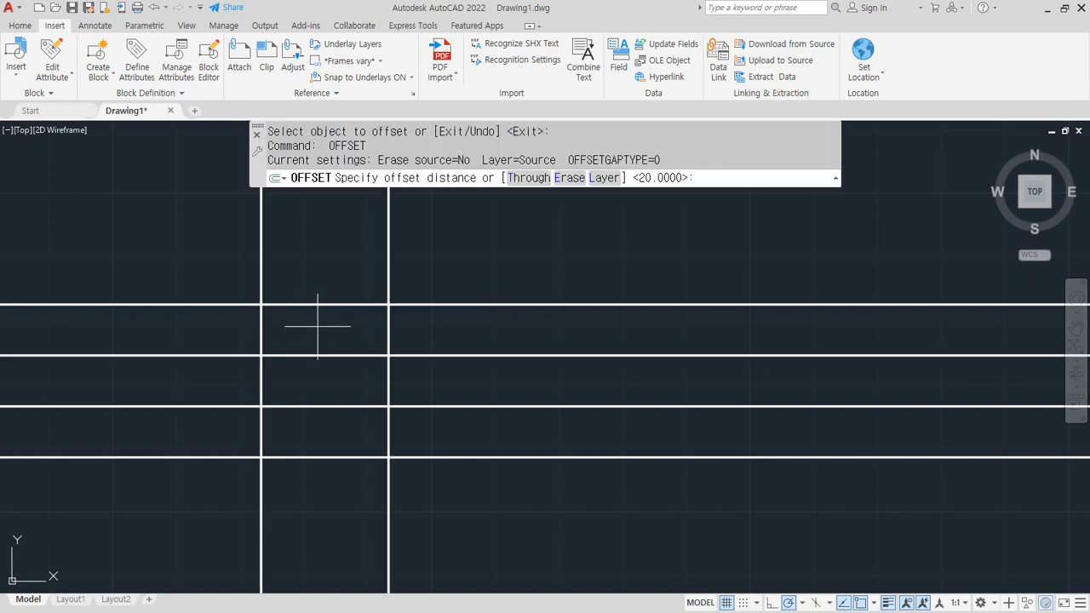
pyautogui.write('30')
pyautogui.press('Return')
pyautogui.click(389, 327)
pyautogui.click(684, 323)
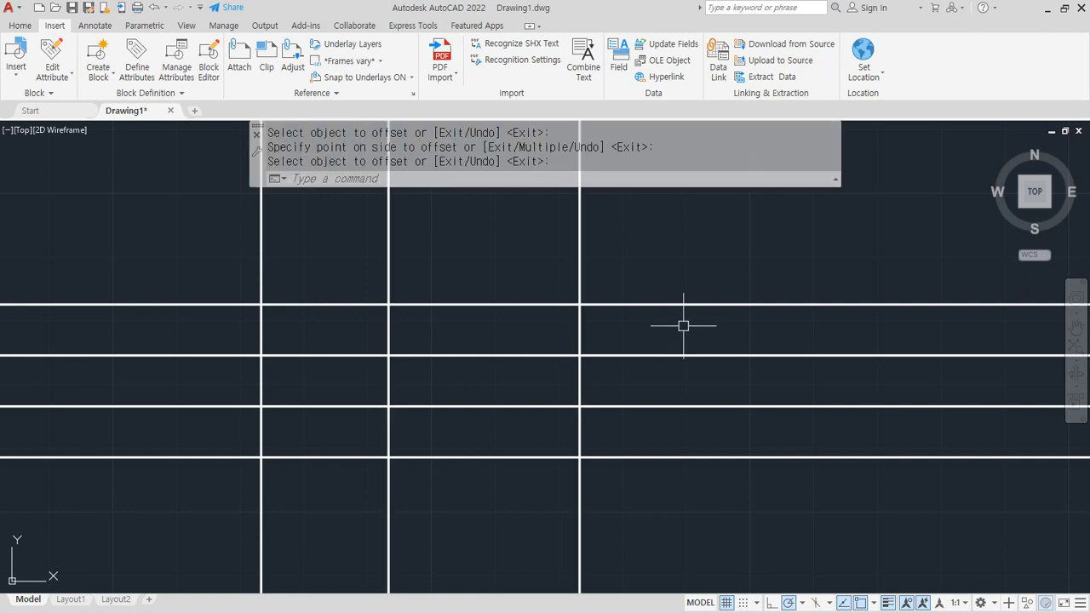
# Trim all line ends outside the grid with a fence around it, leaving a table of three rows and two columns.
pyautogui.write('tr')
pyautogui.press('Return')
pyautogui.write('f')
pyautogui.press('Return')
pyautogui.click(687, 273)
pyautogui.click(687, 542)
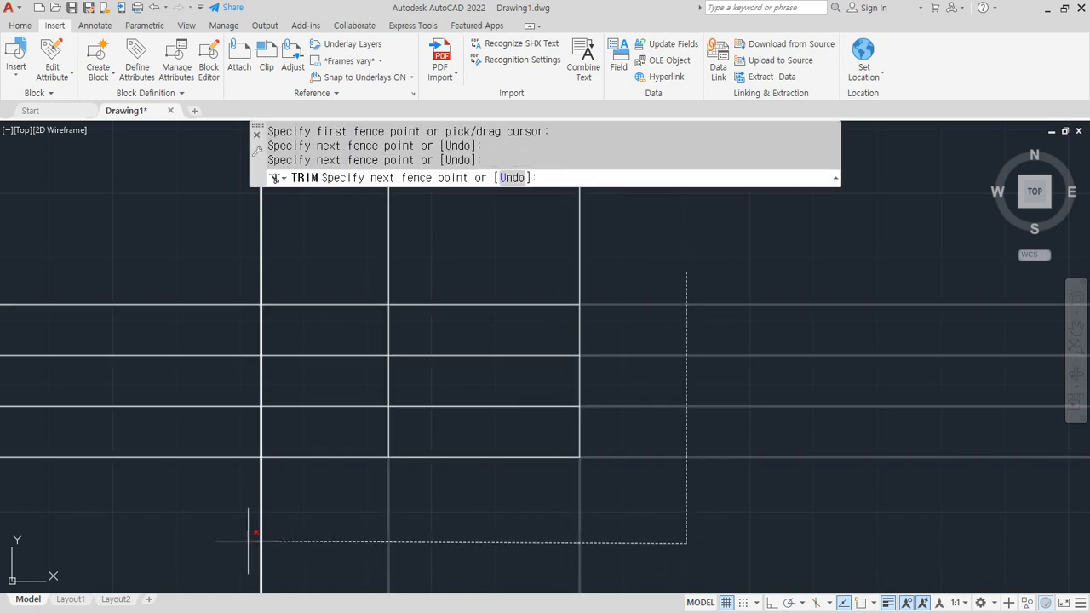
pyautogui.click(168, 535)
pyautogui.click(168, 260)
pyautogui.press('Return')
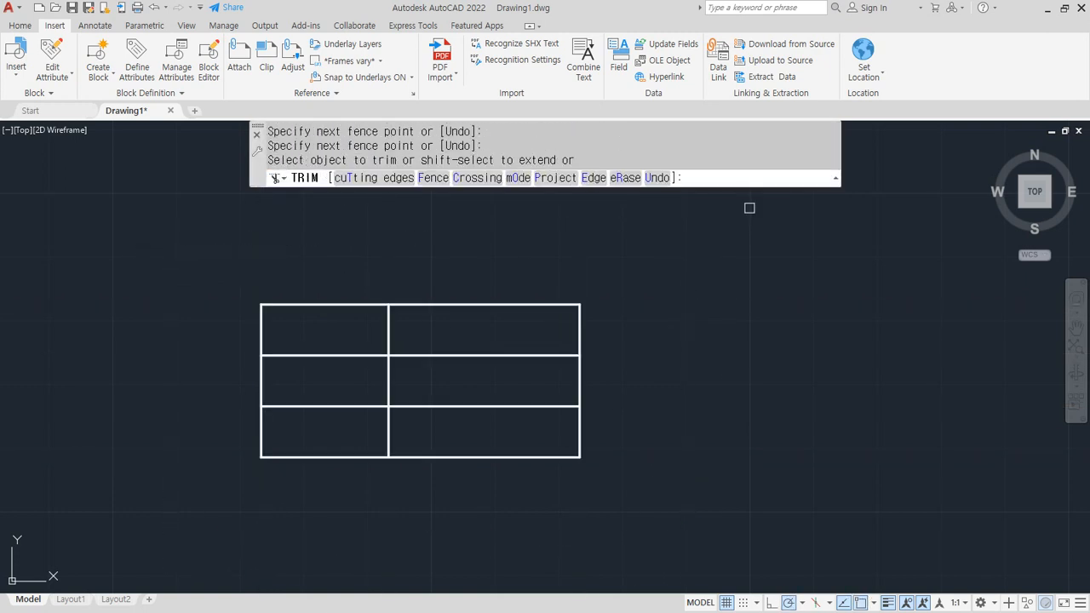
pyautogui.press('Return')
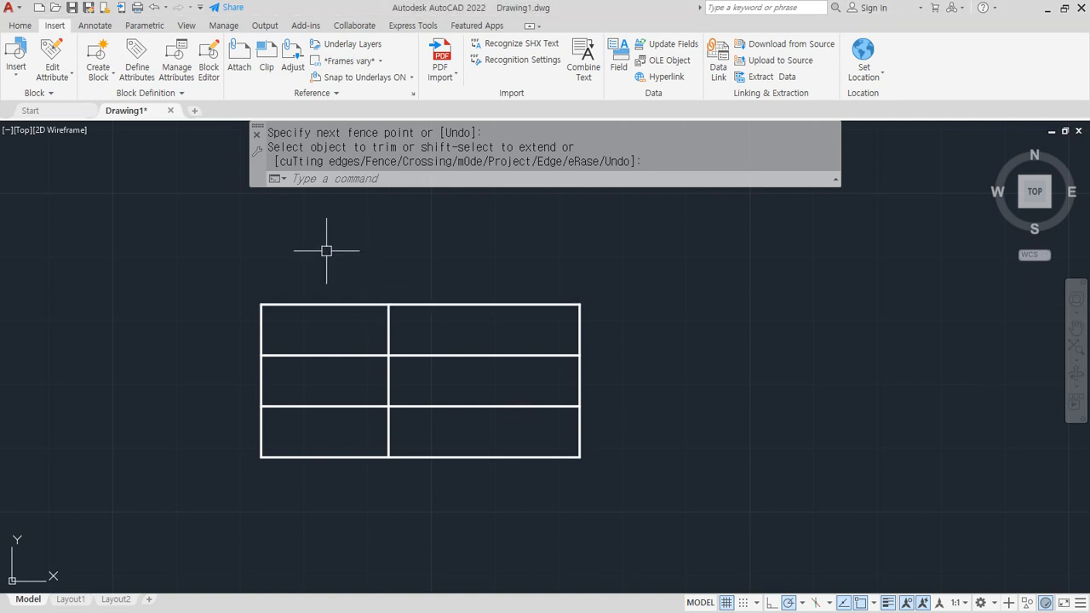
# Create a multiline text box spanning the table's upper-left cell and justify it Middle Center.
pyautogui.write('t')
pyautogui.press('Return')
pyautogui.scroll(4, 264, 304)
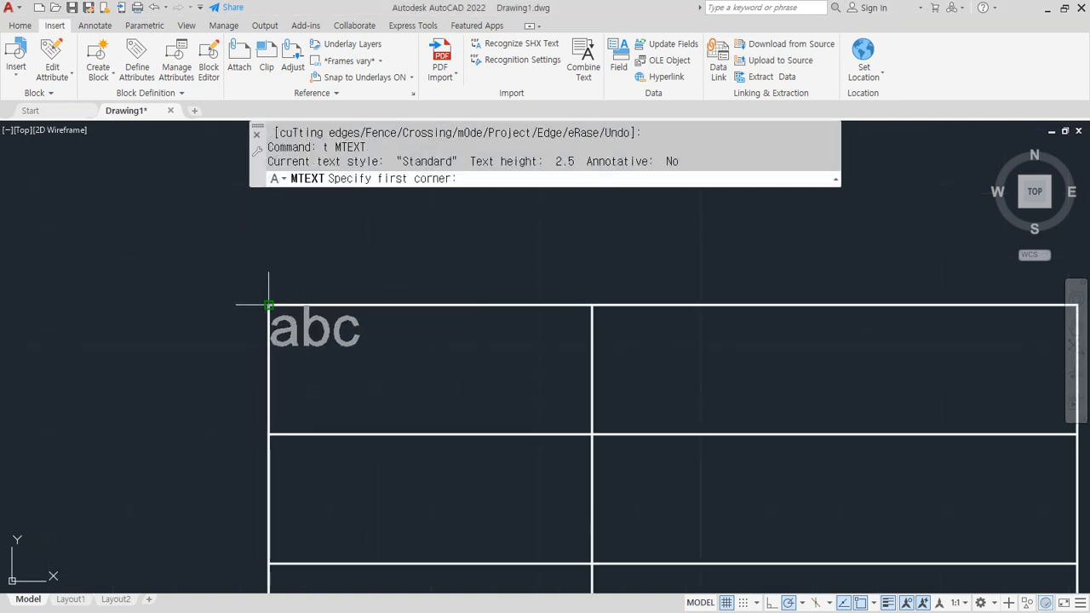
pyautogui.click(269, 304)
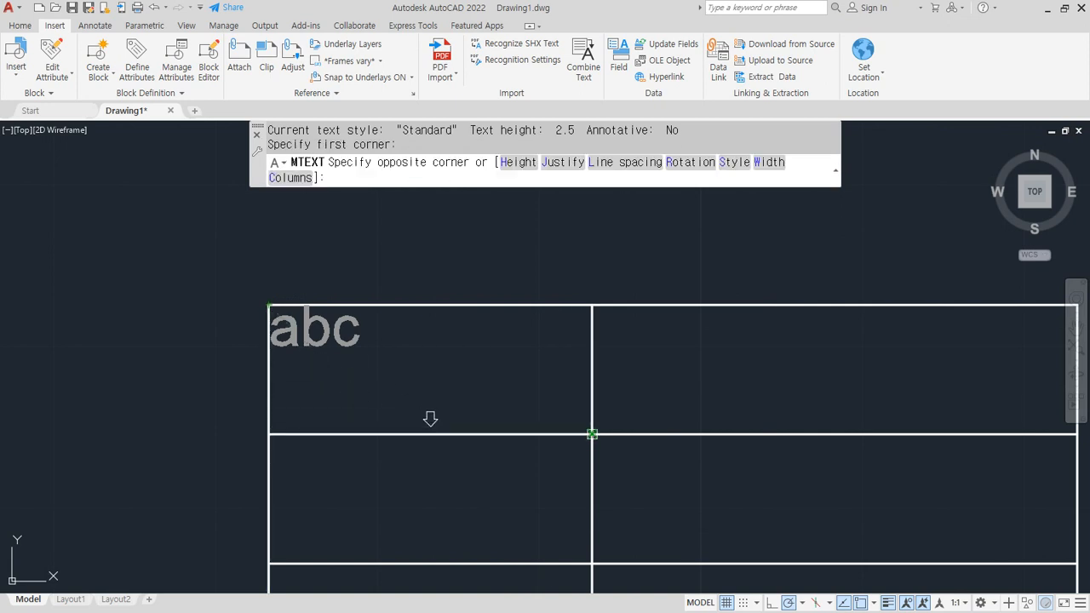
pyautogui.click(592, 435)
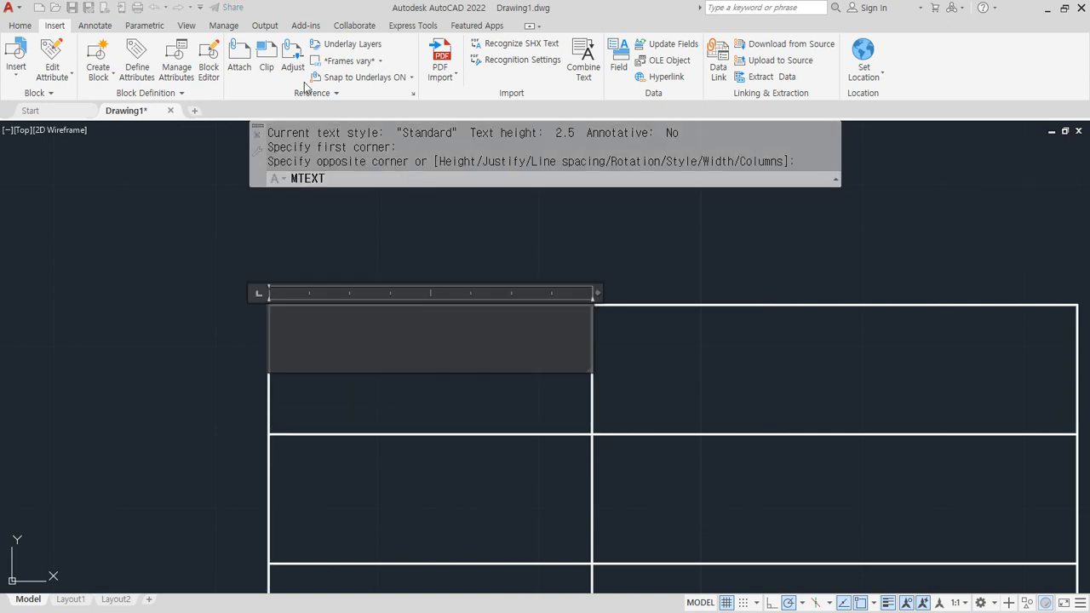
pyautogui.click(474, 78)
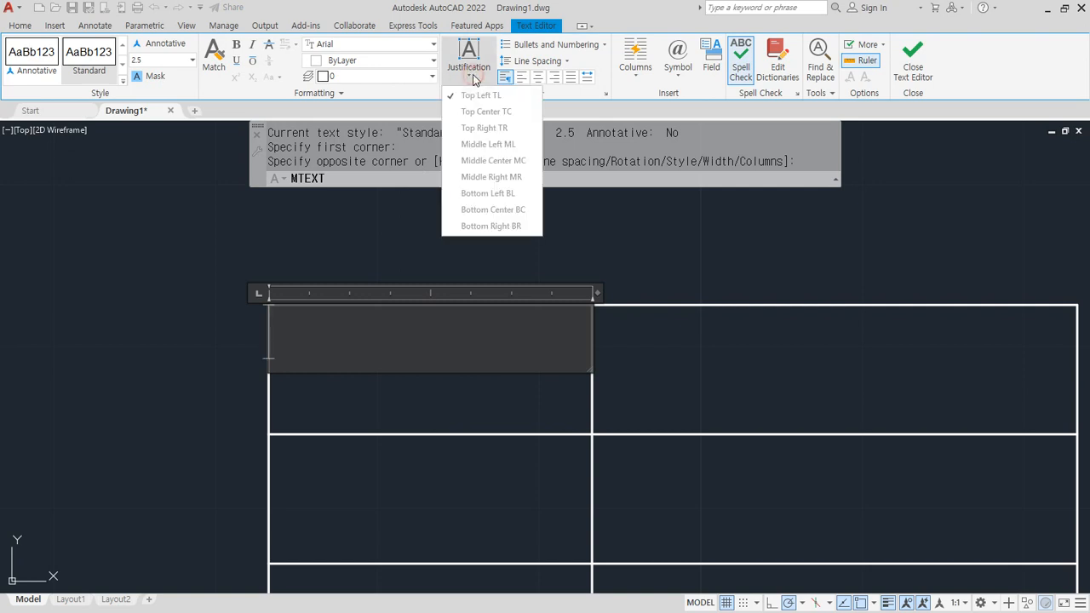
pyautogui.click(518, 161)
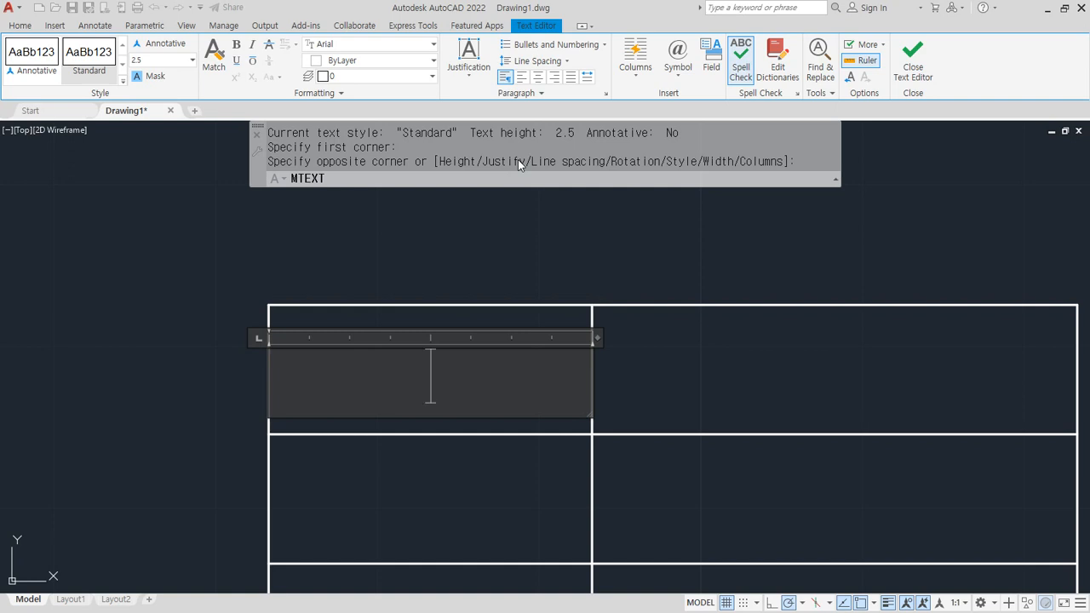
# Enter "설 계" as the cell's text, set its font to 맑은 고딕 and finish the text.
pyautogui.write('설 ㄱ')
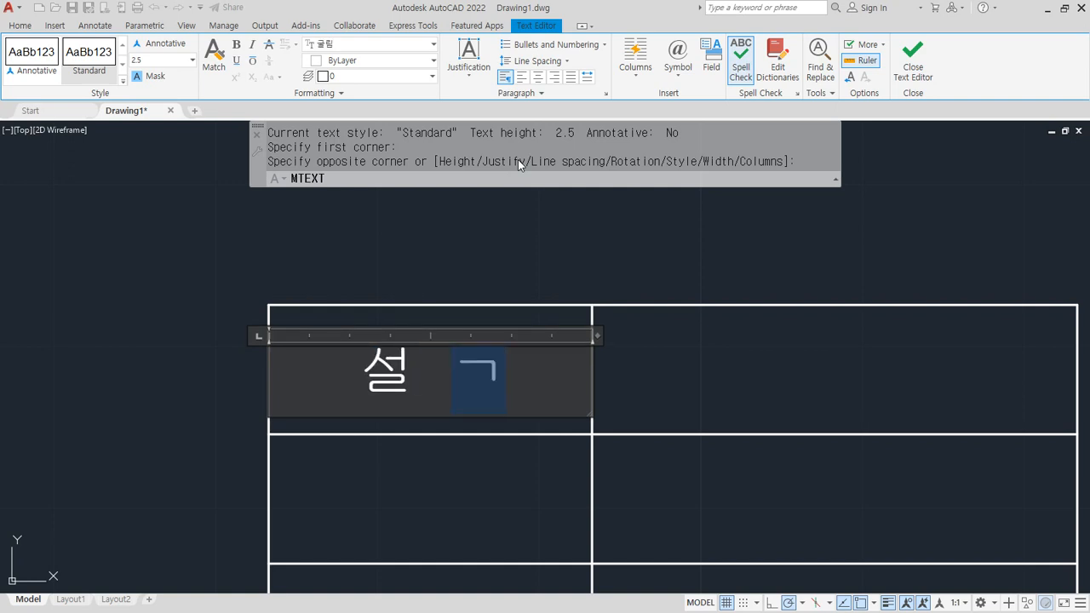
pyautogui.write('ㅖ')
pyautogui.hotkey('ctrl', 'a')
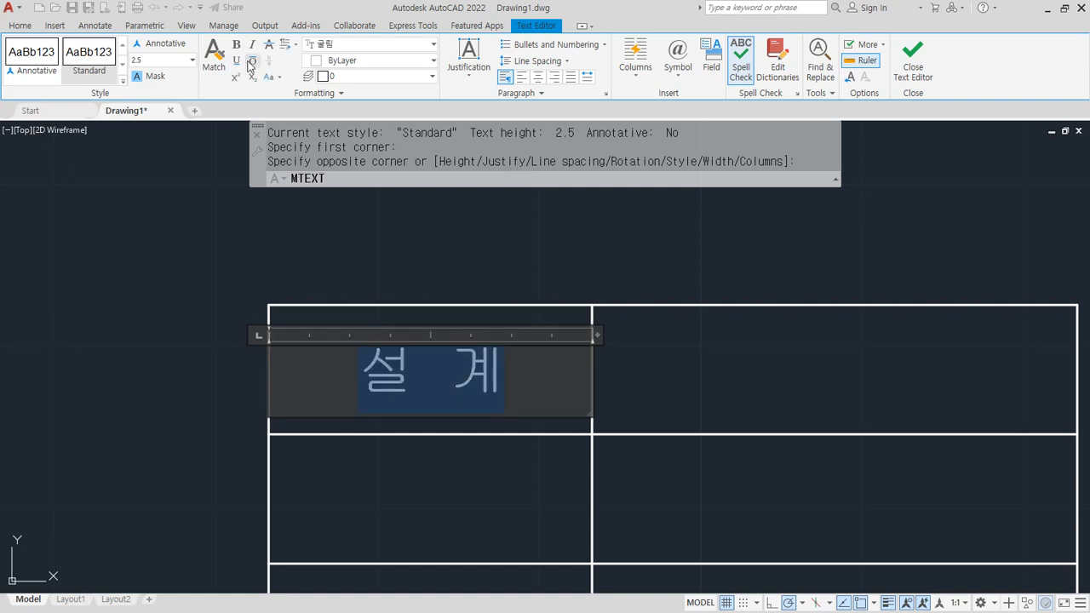
pyautogui.click(397, 45)
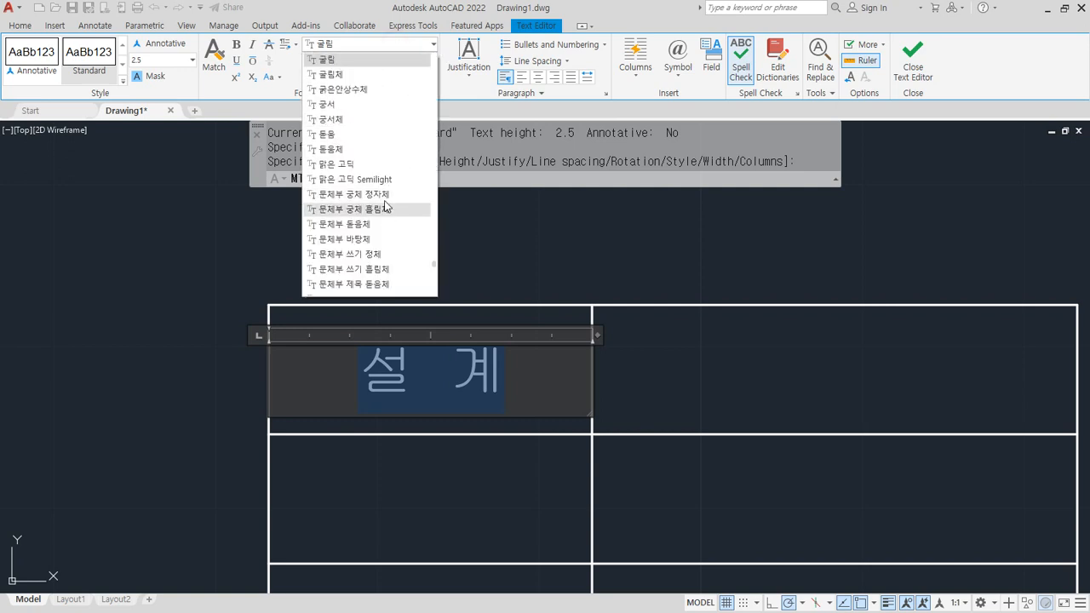
pyautogui.click(409, 179)
pyautogui.click(628, 238)
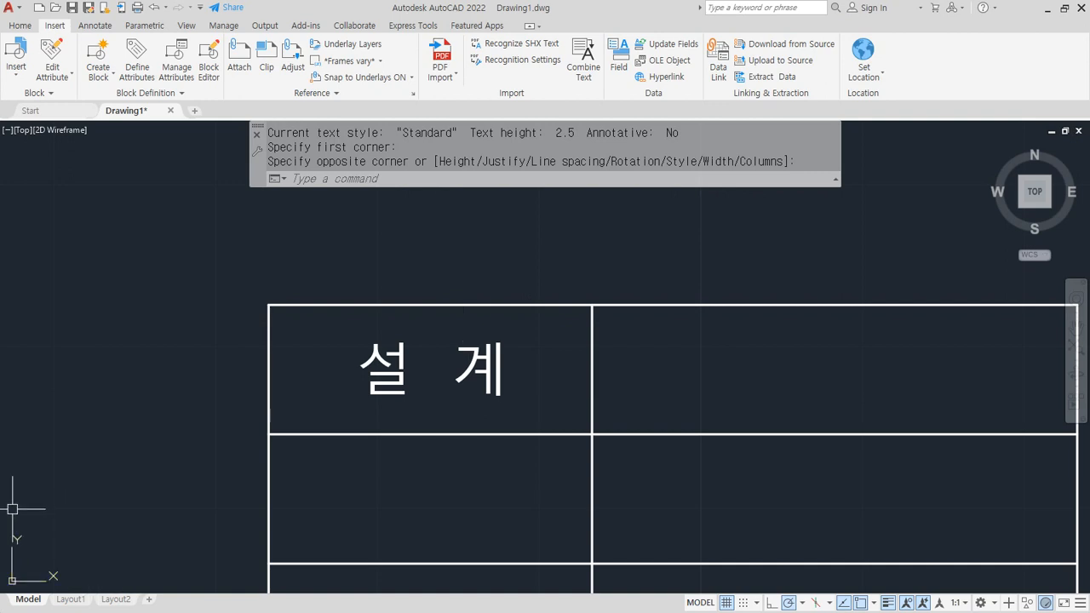
# Copy the "설 계" text into the two cells below, using the cell's upper-left corner as base point.
pyautogui.scroll(-2, 169, 514)
pyautogui.moveTo(216, 541)
pyautogui.mouseDown(button='middle')
pyautogui.moveTo(127, 340)
pyautogui.moveTo(156, 384)
pyautogui.mouseUp(button='middle')
pyautogui.write('cp')
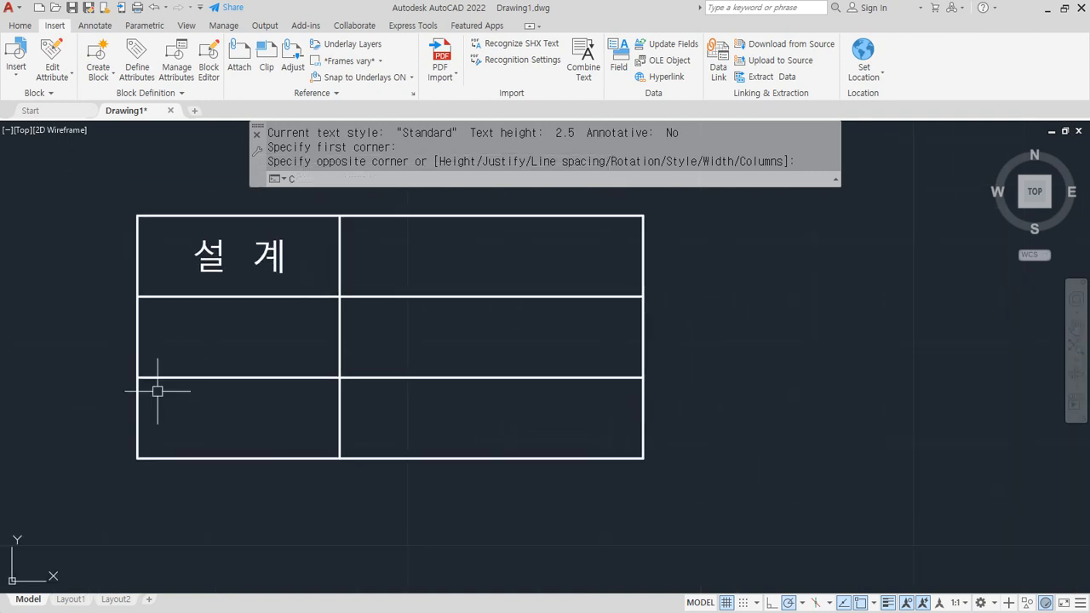
pyautogui.press('Return')
pyautogui.click(234, 256)
pyautogui.press('Return')
pyautogui.click(137, 217)
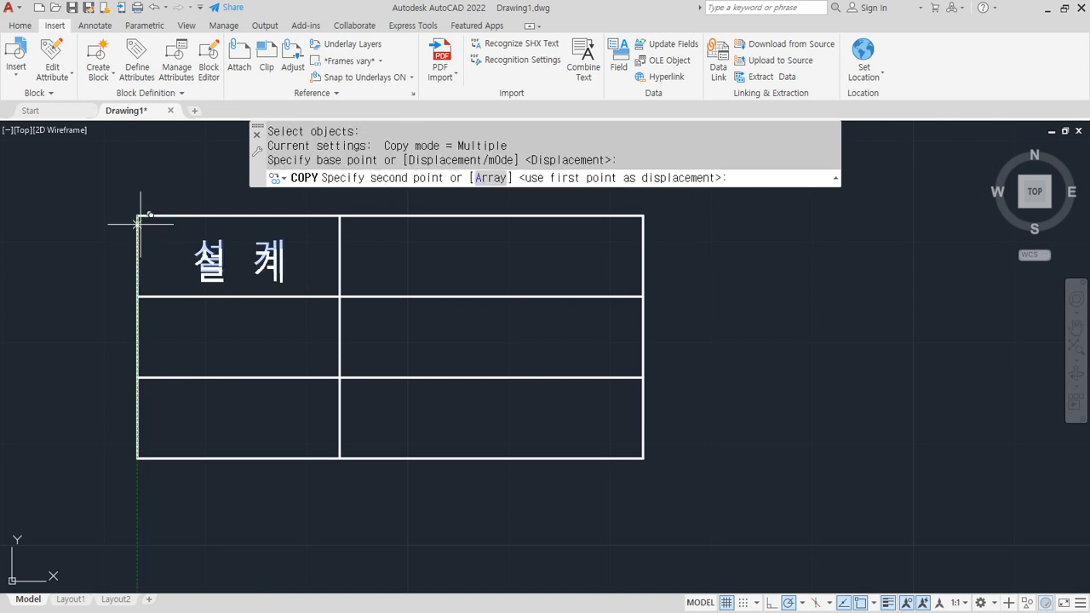
pyautogui.click(138, 297)
pyautogui.click(137, 378)
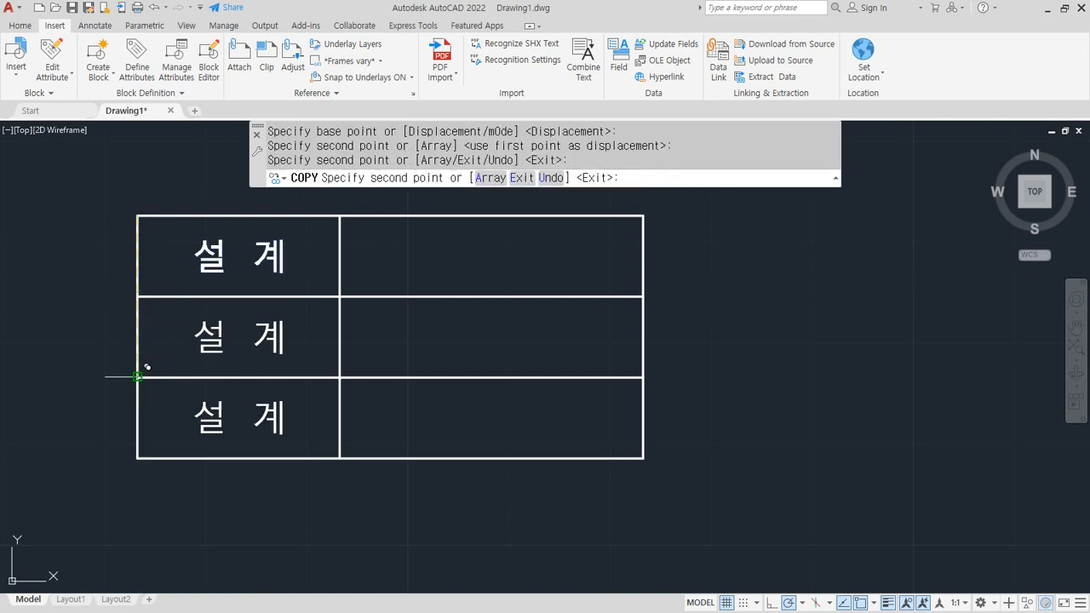
pyautogui.press('Return')
# Change the text in the middle cell of the first column to "작 업".
pyautogui.write('ed')
pyautogui.press('Return')
pyautogui.click(238, 340)
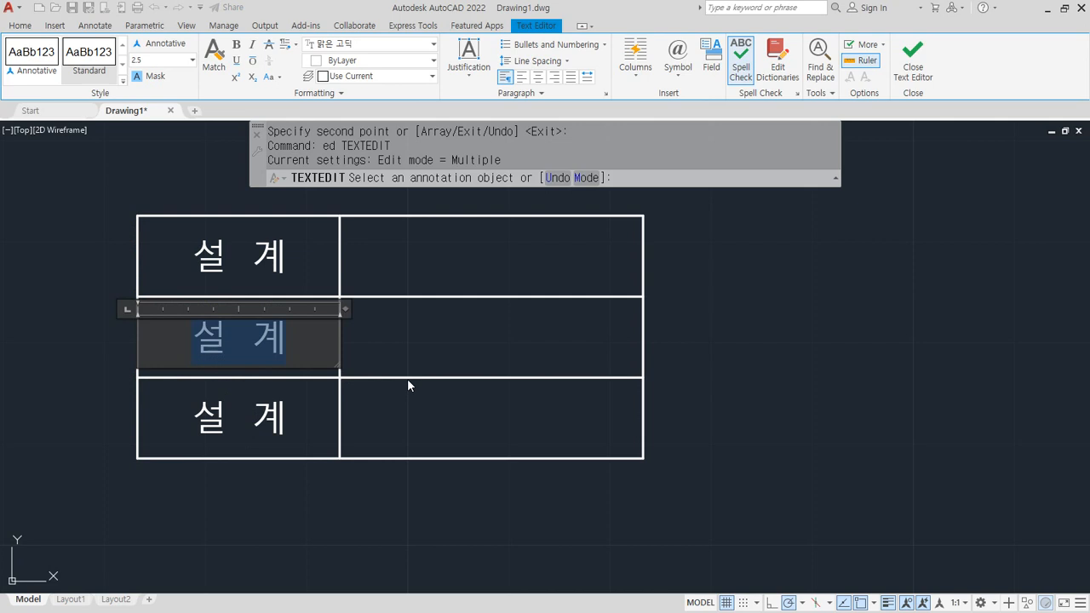
pyautogui.write('작')
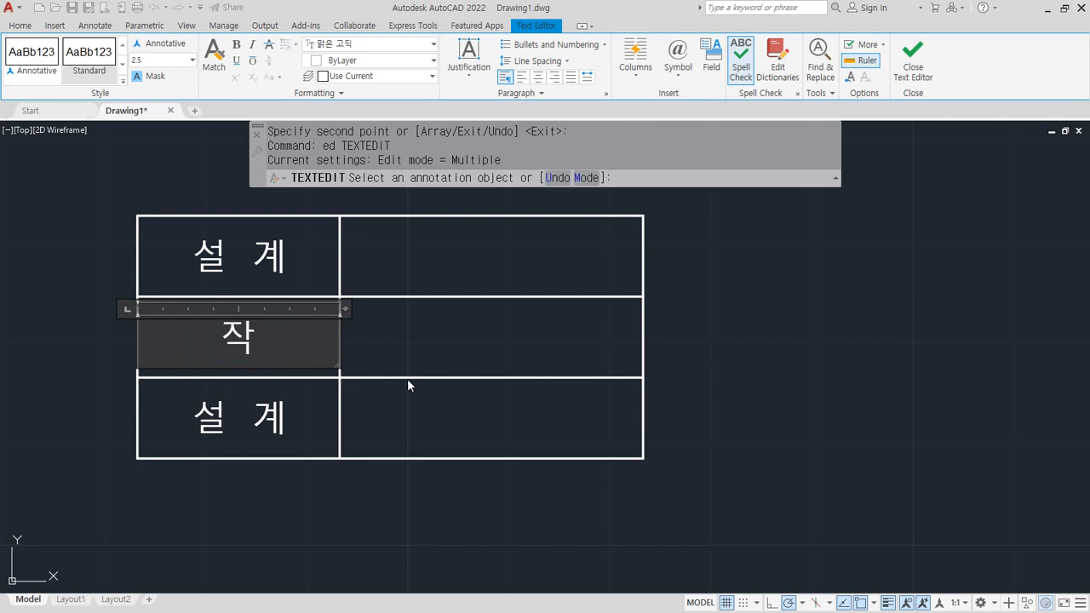
pyautogui.write(' 업')
pyautogui.click(407, 379)
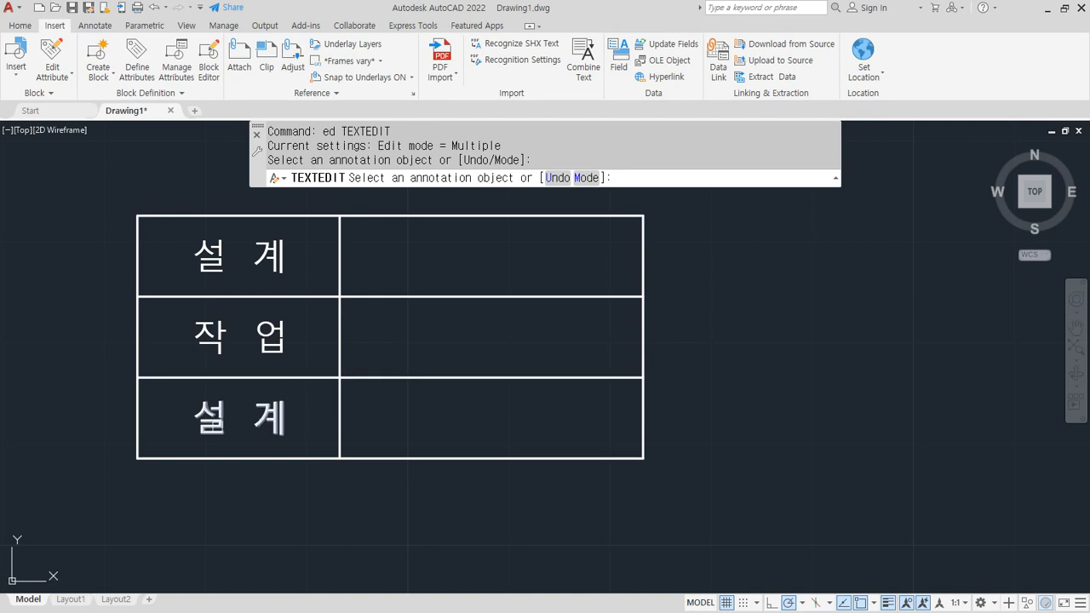
# Change the text in the bottom cell of the first column to "날 짜".
pyautogui.click(218, 424)
pyautogui.write('날')
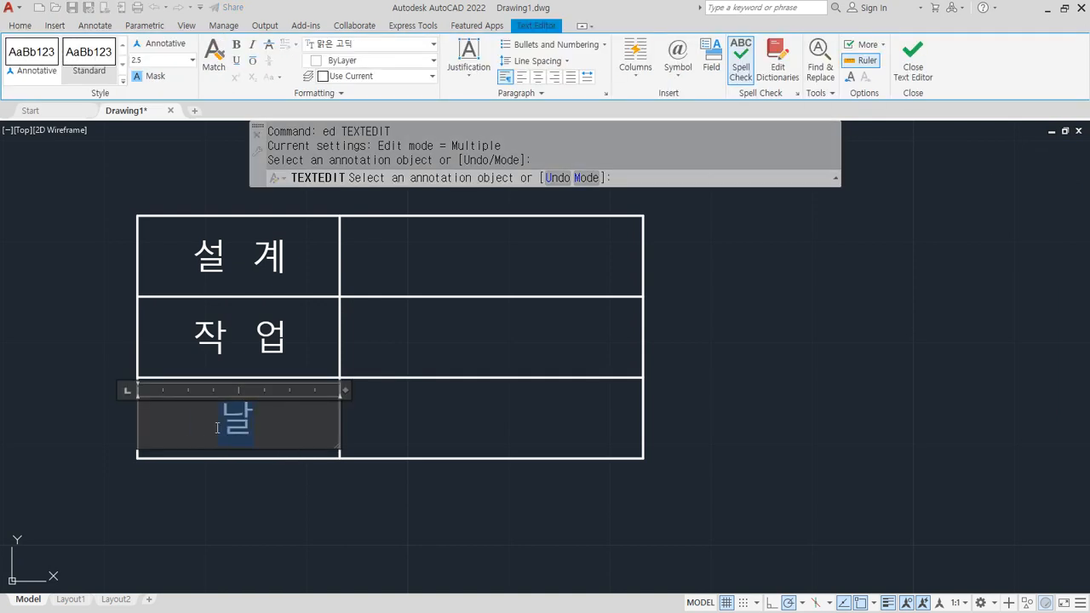
pyautogui.write(' 짜')
pyautogui.hotkey('ctrl', 'Return')
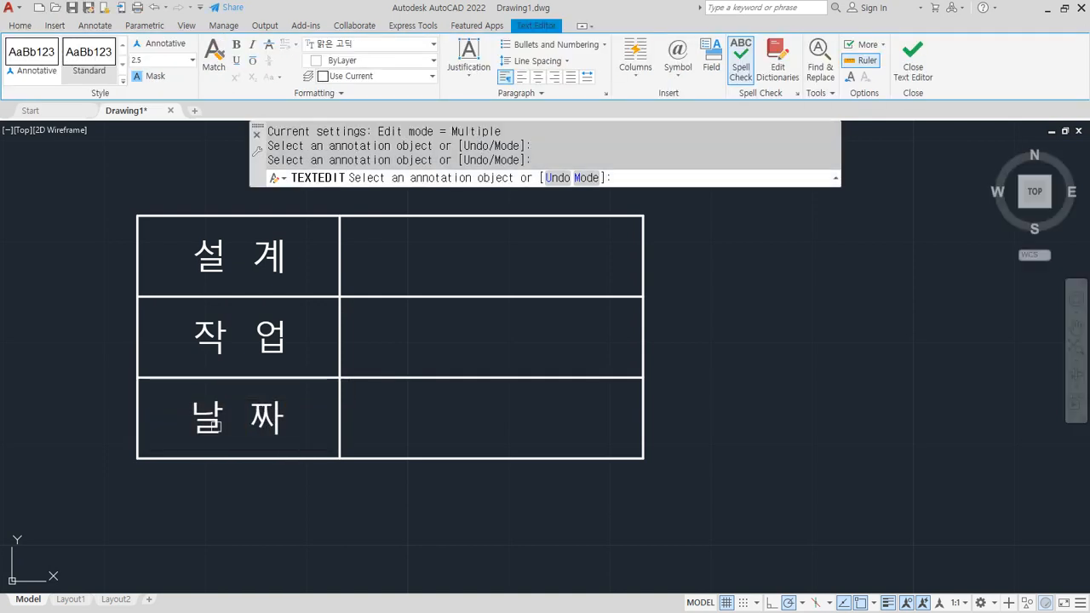
# Change the text in the middle cell of the first column to "도 명" and finish text editing.
pyautogui.click(220, 345)
pyautogui.hotkey('ctrl', 'a')
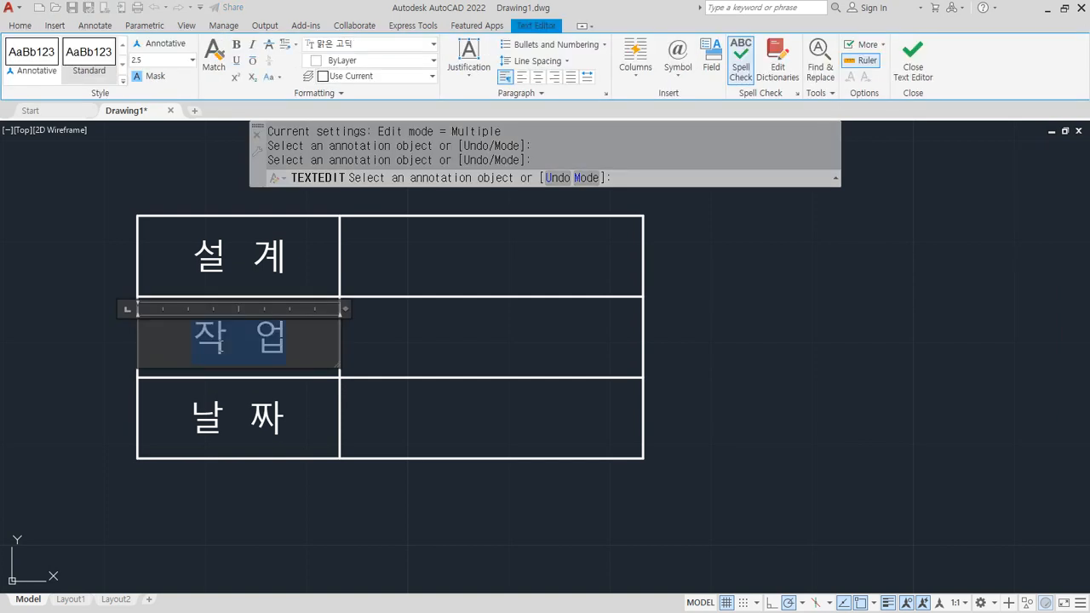
pyautogui.write('eh')
pyautogui.press('BackSpace')
pyautogui.press('BackSpace')
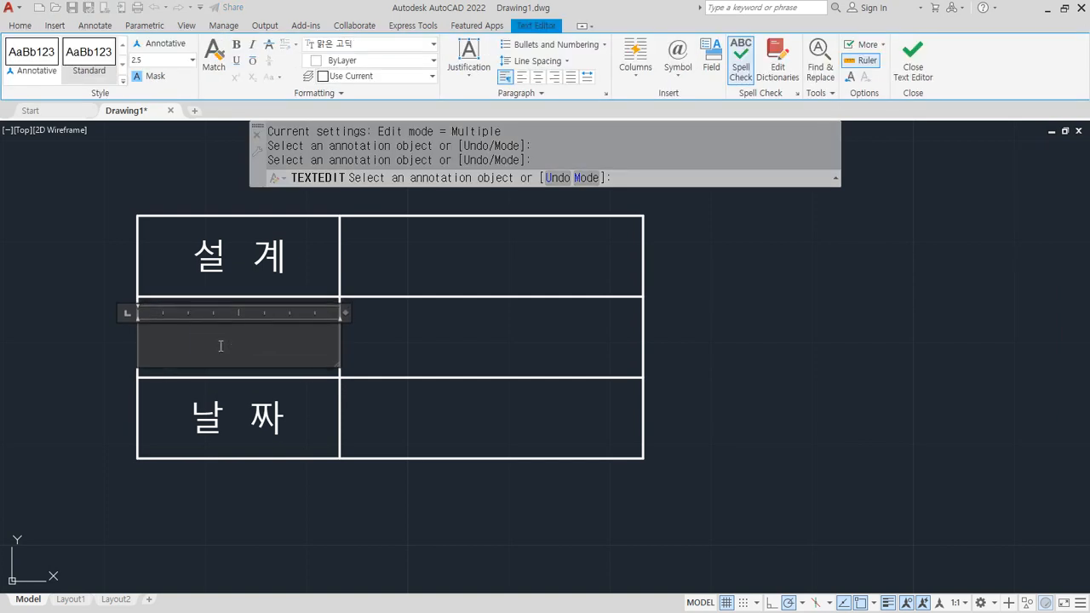
pyautogui.write('도 명')
pyautogui.hotkey('ctrl', 'Return')
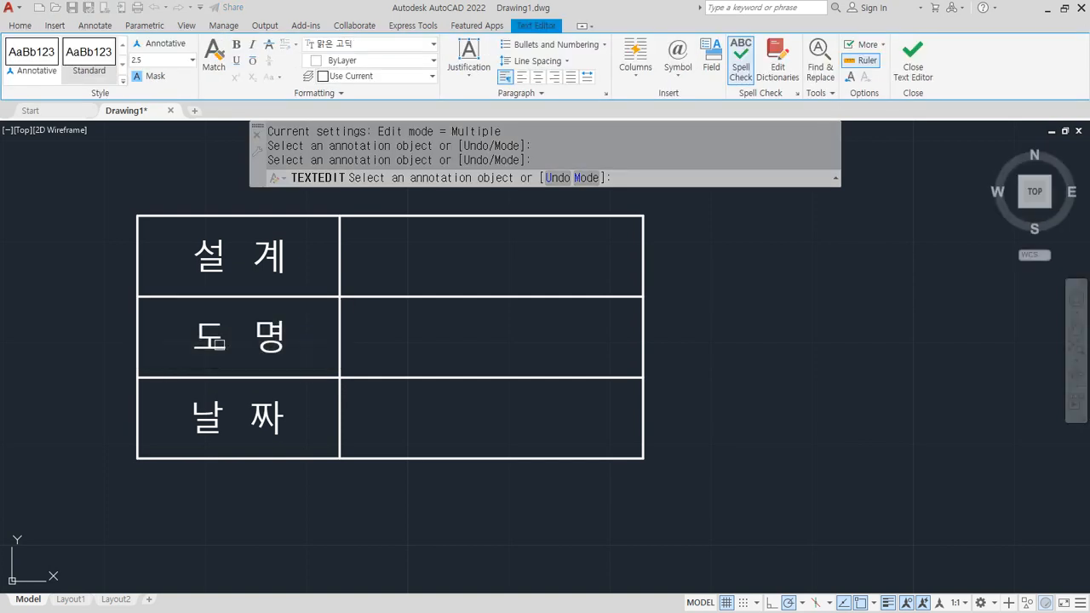
pyautogui.press('Return')
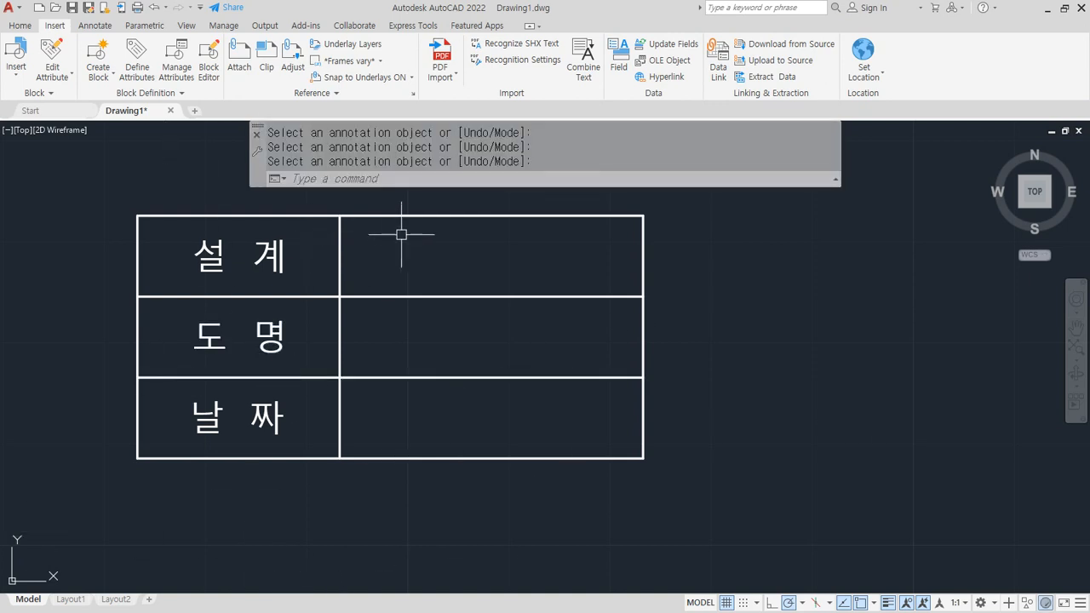
# Offset the table's inner vertical line 2 units into the second column as a guide line.
pyautogui.moveTo(409, 263); pyautogui.dragTo(445, 286, button='middle')
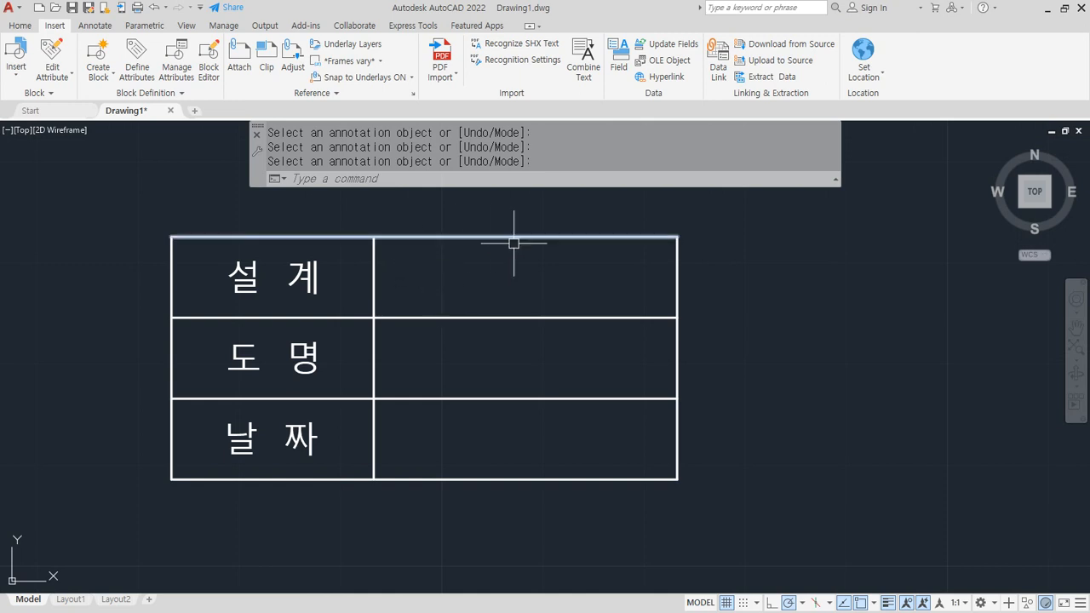
pyautogui.scroll(2, 374, 271)
pyautogui.scroll(-2, 456, 290)
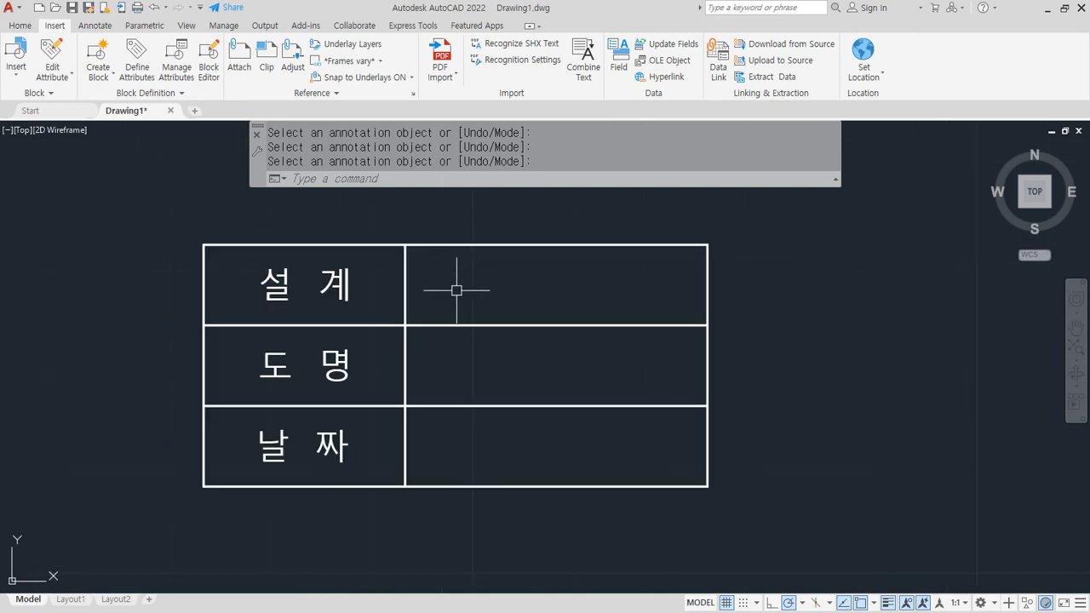
pyautogui.write('o')
pyautogui.press('Return')
pyautogui.write('2')
pyautogui.press('Return')
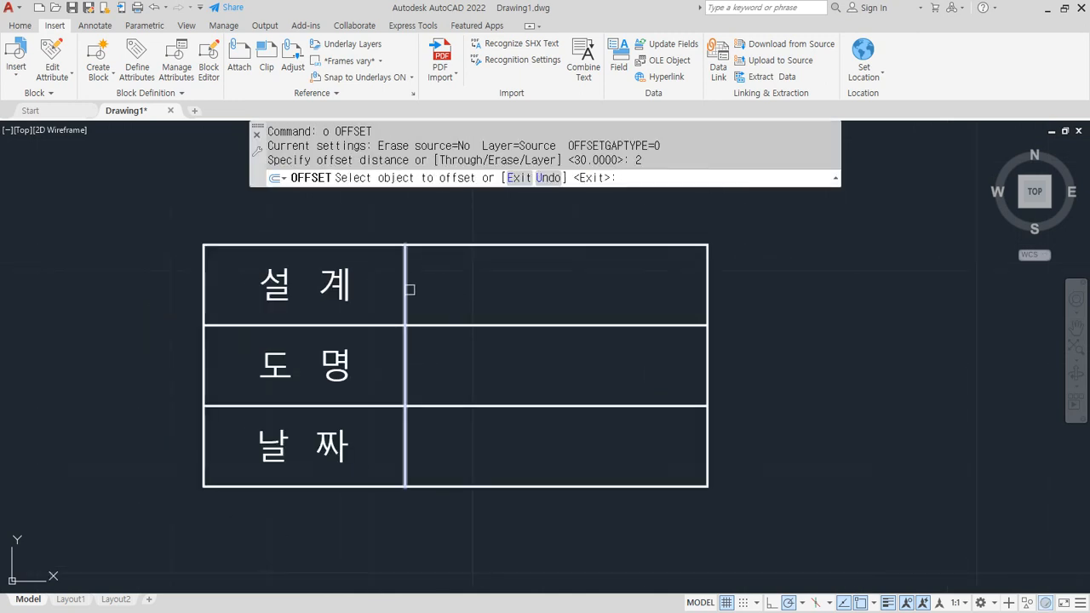
pyautogui.click(406, 288)
pyautogui.click(457, 285)
pyautogui.press('Return')
# Offset the table's top edge and the two inner row lines 4 units downward to mark each row's middle.
pyautogui.press('Return')
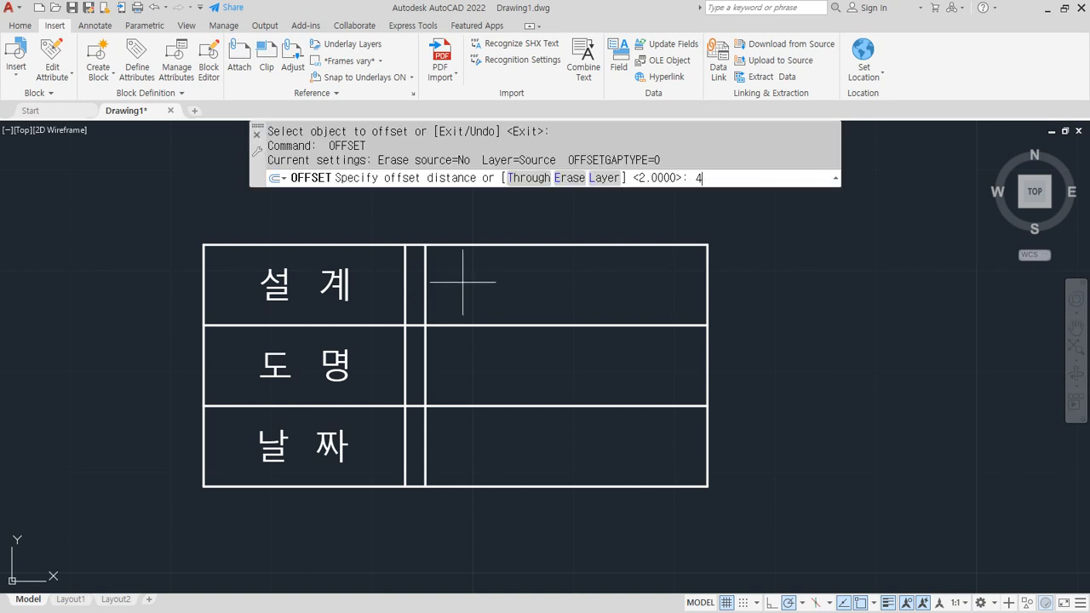
pyautogui.write('4')
pyautogui.press('Return')
pyautogui.click(476, 246)
pyautogui.click(491, 294)
pyautogui.click(497, 326)
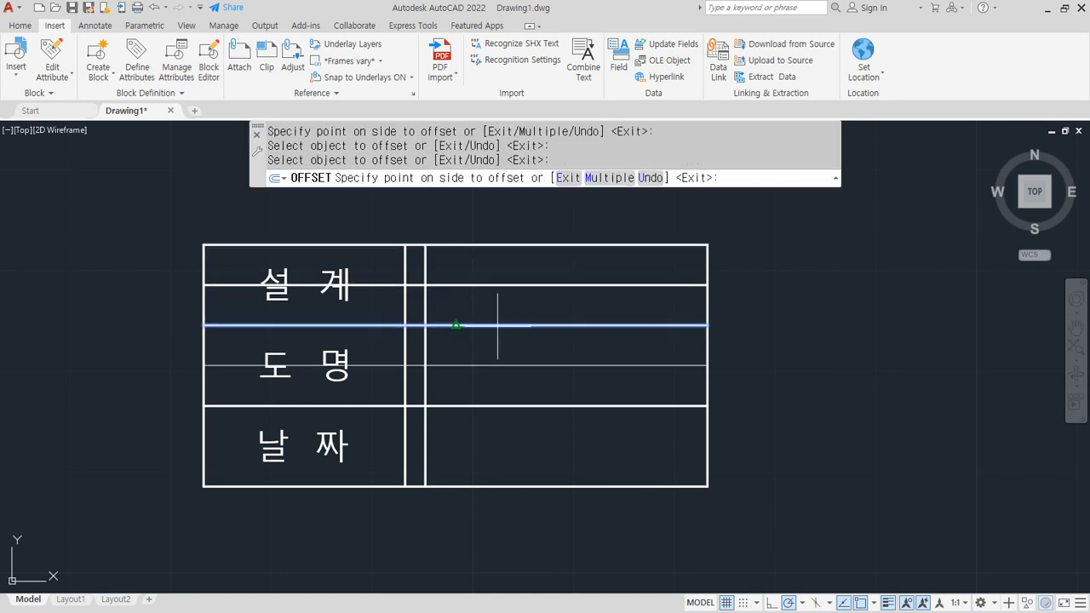
pyautogui.click(501, 351)
pyautogui.click(504, 406)
pyautogui.click(504, 441)
pyautogui.press('Return')
# Trim the three row-middle lines back to the vertical guide line, removing their parts across the first column.
pyautogui.write('tr')
pyautogui.press('Return')
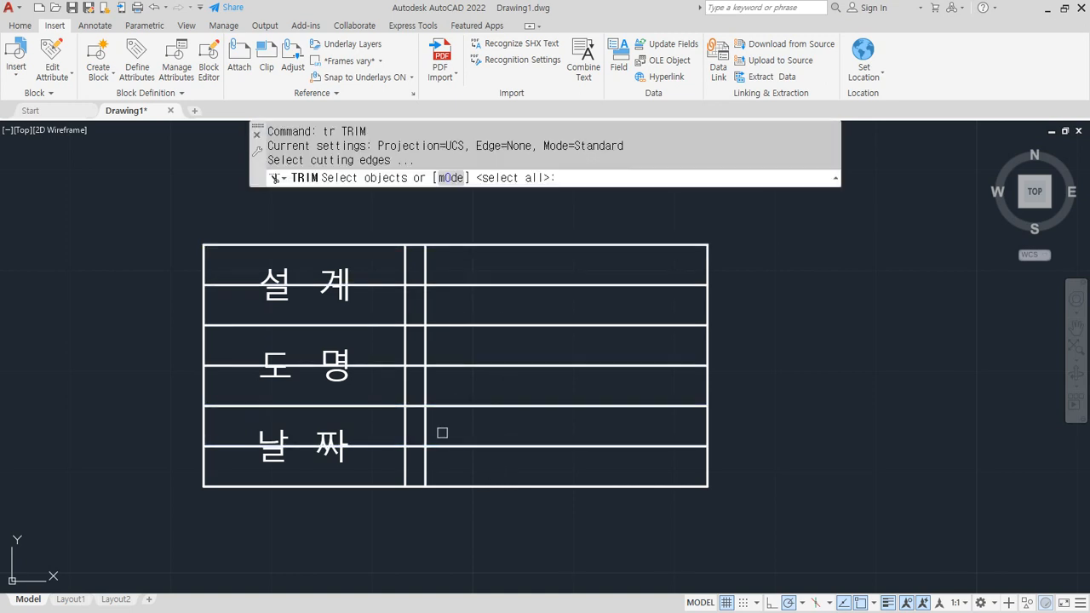
pyautogui.click(426, 433)
pyautogui.press('Return')
pyautogui.click(378, 444)
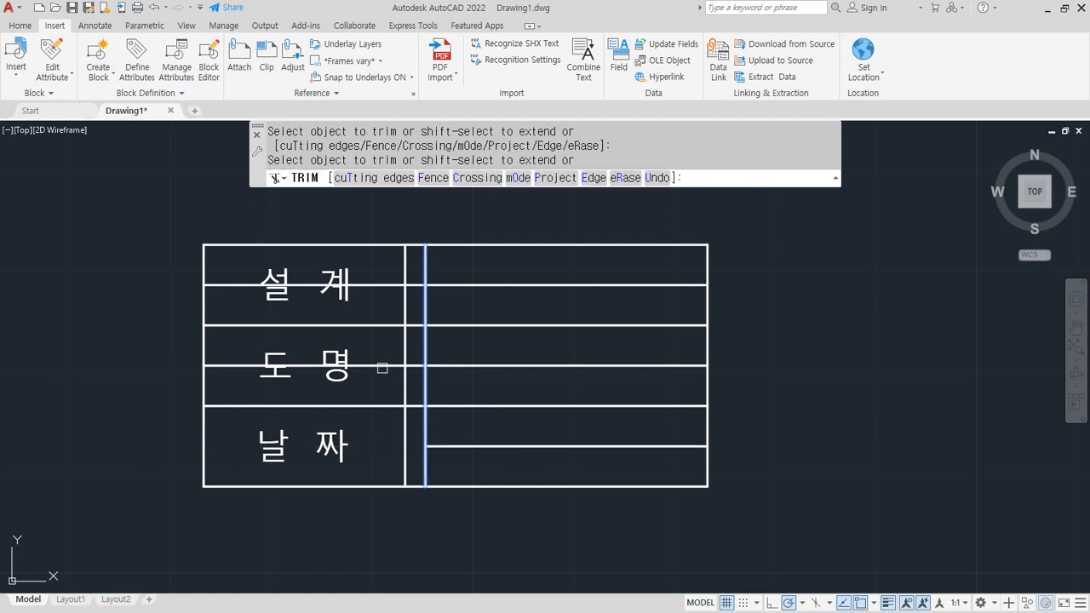
pyautogui.click(383, 368)
pyautogui.click(375, 286)
pyautogui.press('Return')
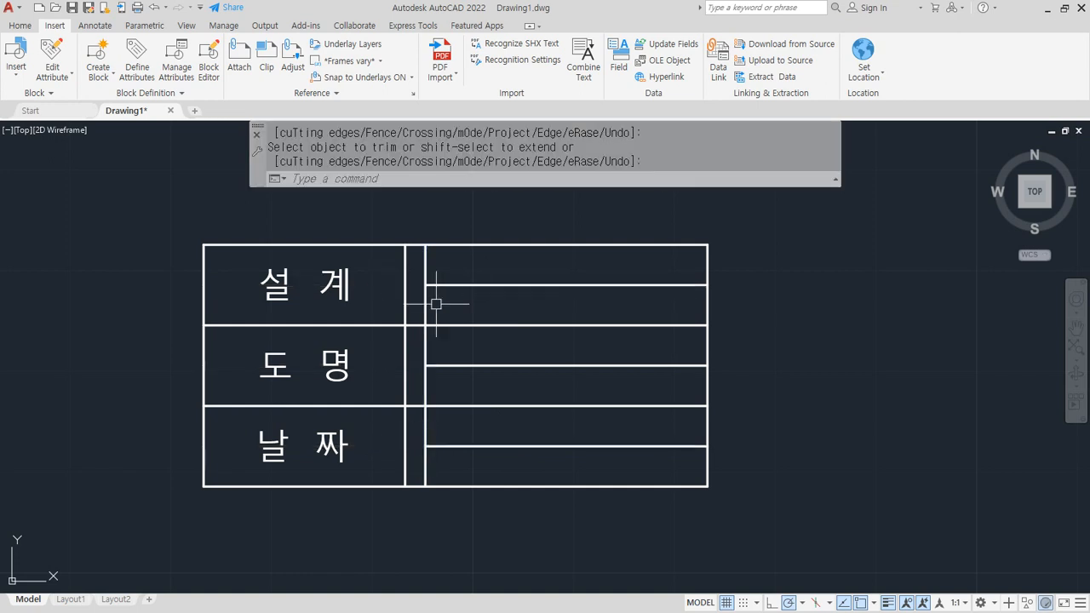
# Erase the vertical guide line in the second column.
pyautogui.click(433, 302)
pyautogui.write('e')
pyautogui.press('Return')
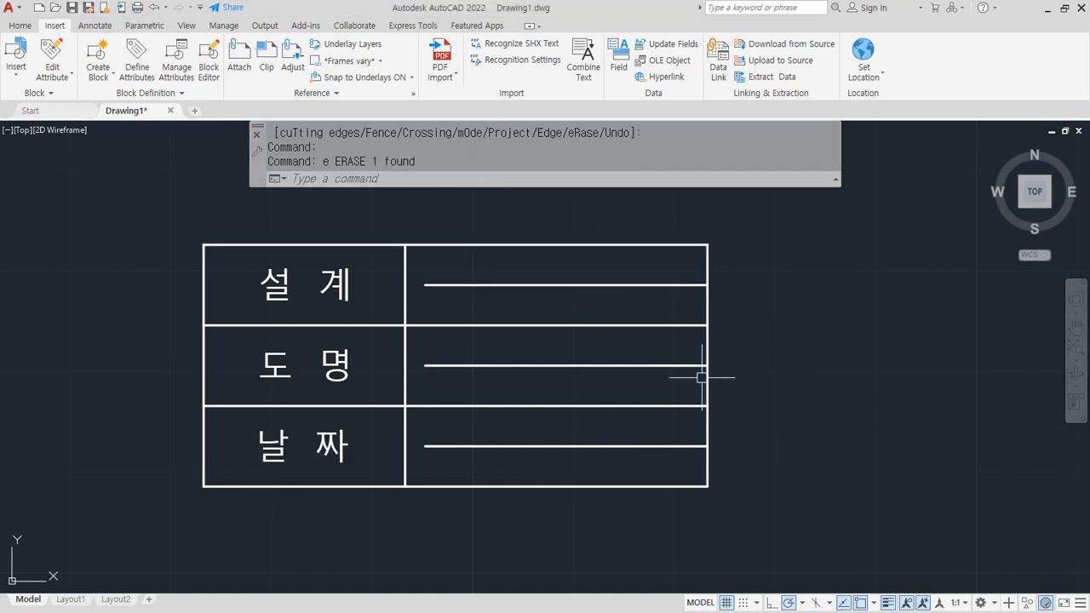
# Start a new attribute definition with the ATT command.
pyautogui.write('att')
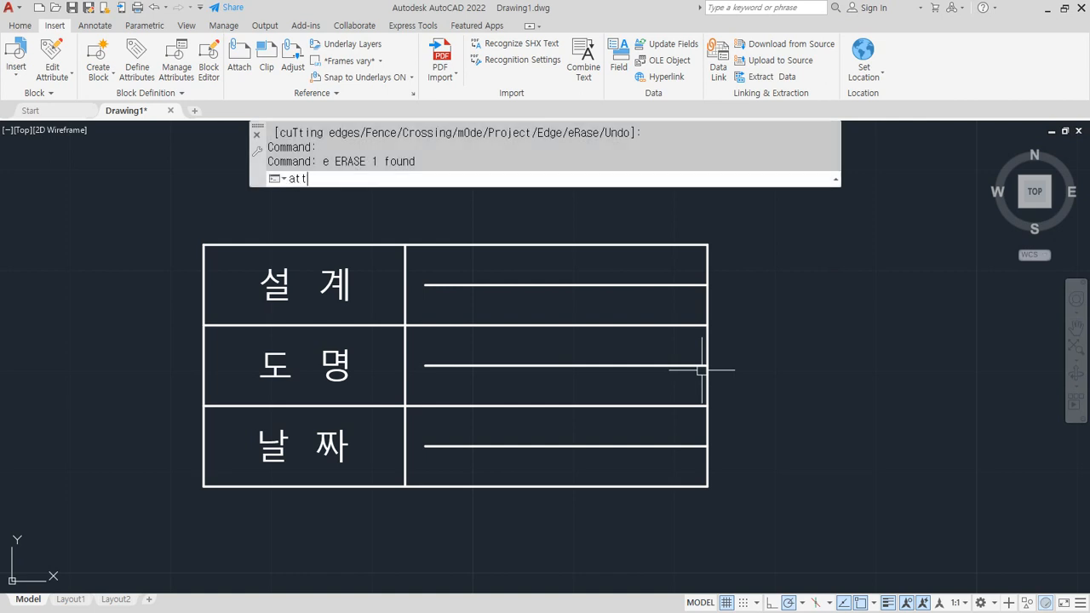
pyautogui.press('Return')
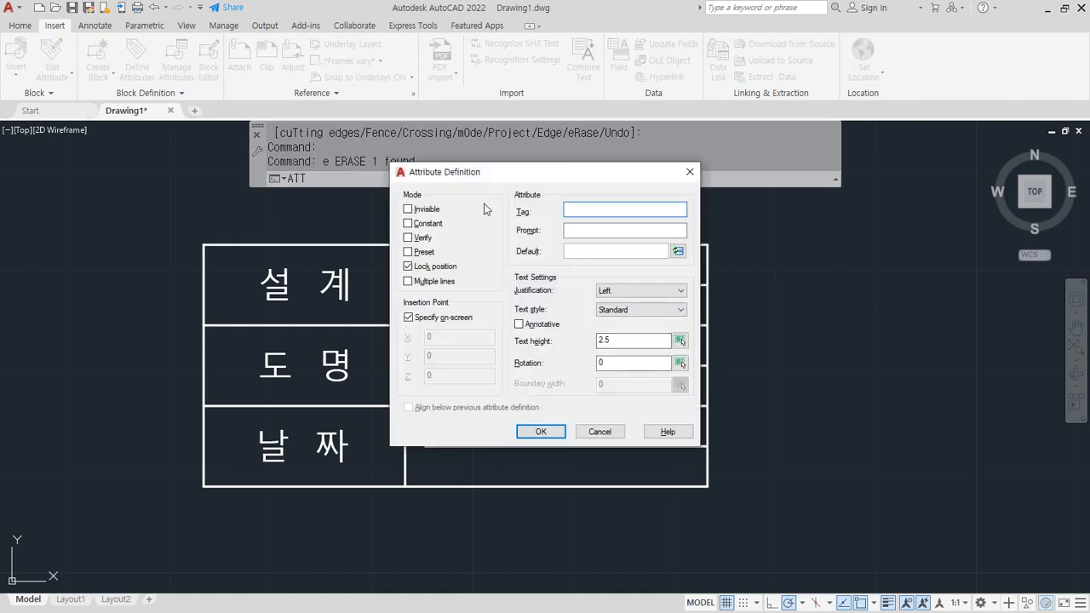
pyautogui.moveTo(453, 184)
pyautogui.mouseDown()
pyautogui.moveTo(407, 202)
pyautogui.moveTo(494, 341)
pyautogui.moveTo(429, 203)
pyautogui.moveTo(368, 289)
pyautogui.moveTo(466, 294)
pyautogui.moveTo(409, 341)
pyautogui.moveTo(460, 319)
pyautogui.moveTo(432, 356)
pyautogui.mouseUp()
pyautogui.moveTo(622, 315)
pyautogui.mouseDown()
pyautogui.moveTo(581, 160)
pyautogui.moveTo(615, 307)
pyautogui.mouseUp()
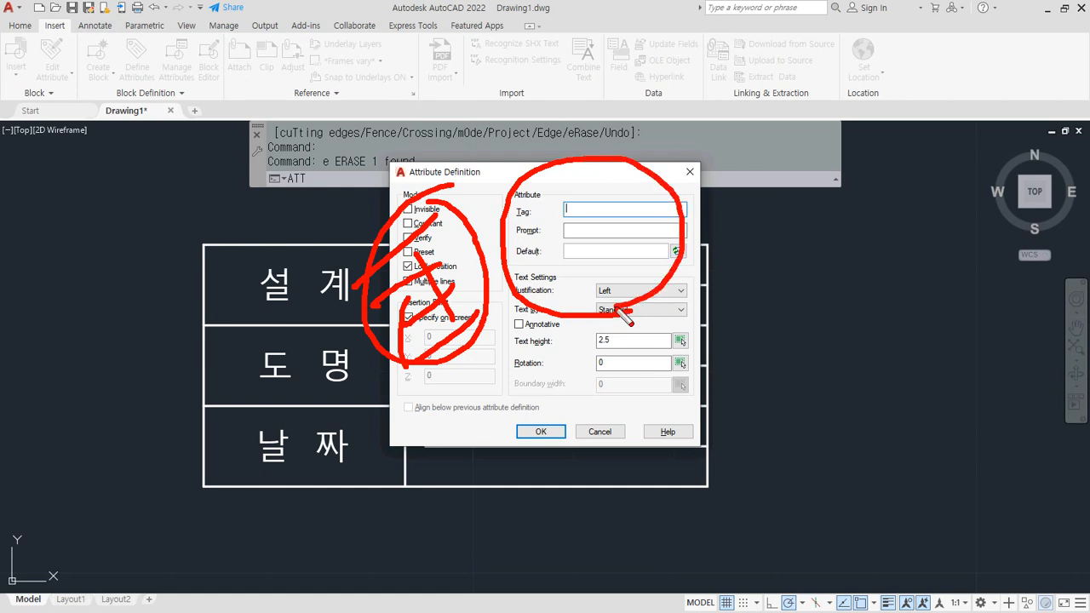
pyautogui.press('e')
pyautogui.moveTo(626, 415)
pyautogui.mouseDown()
pyautogui.moveTo(534, 392)
pyautogui.moveTo(709, 362)
pyautogui.moveTo(673, 452)
pyautogui.mouseUp()
pyautogui.press('Escape')
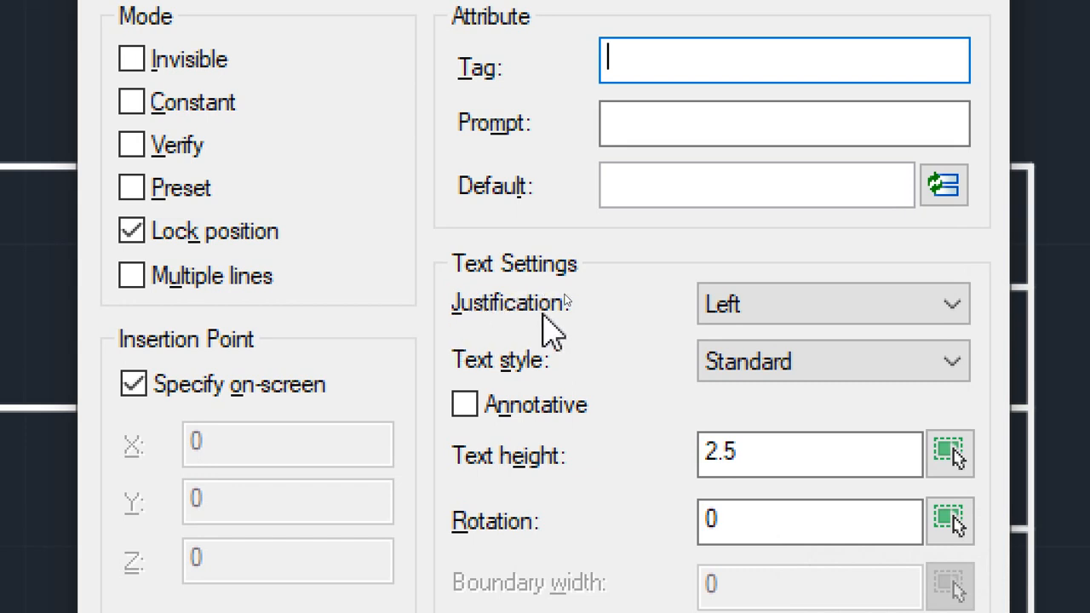
# Set the attribute text's justification to Middle left, with the Standard text style and a text height of 2.5.
pyautogui.click(803, 318)
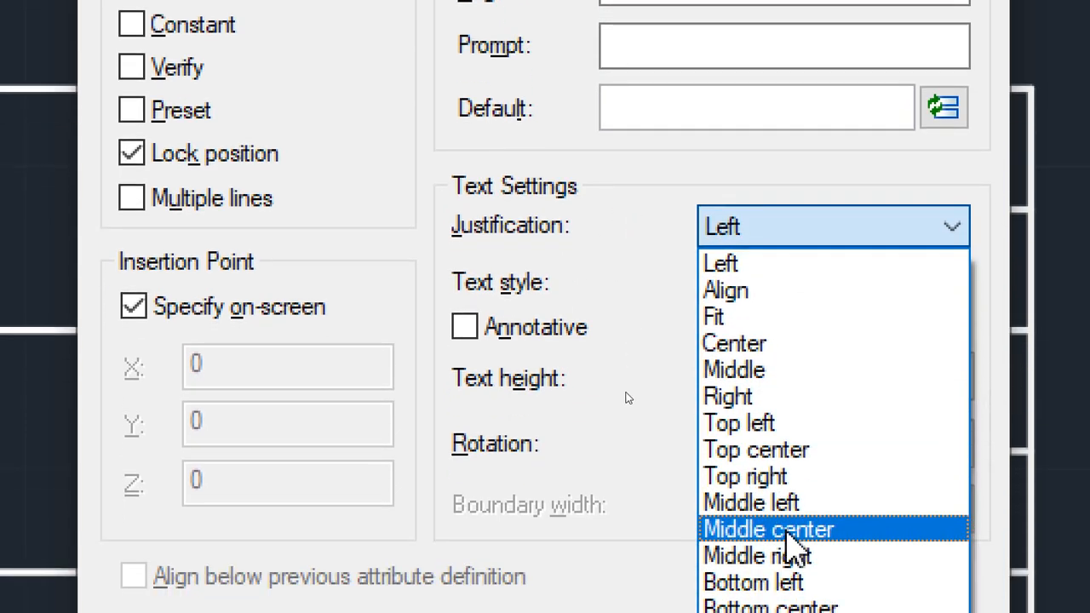
pyautogui.click(796, 504)
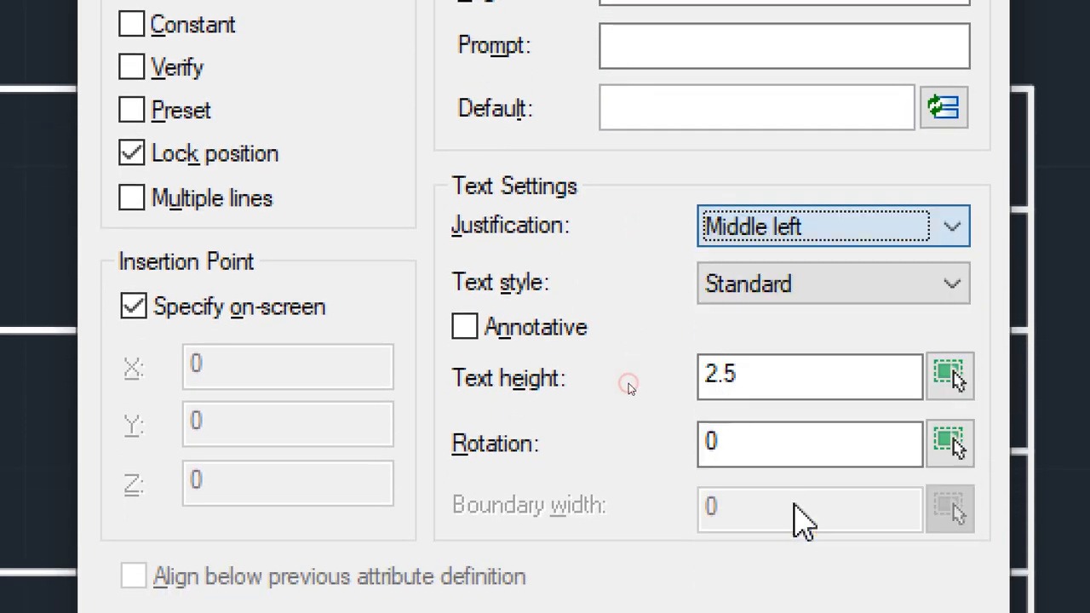
pyautogui.click(792, 287)
pyautogui.click(771, 298)
pyautogui.click(746, 388)
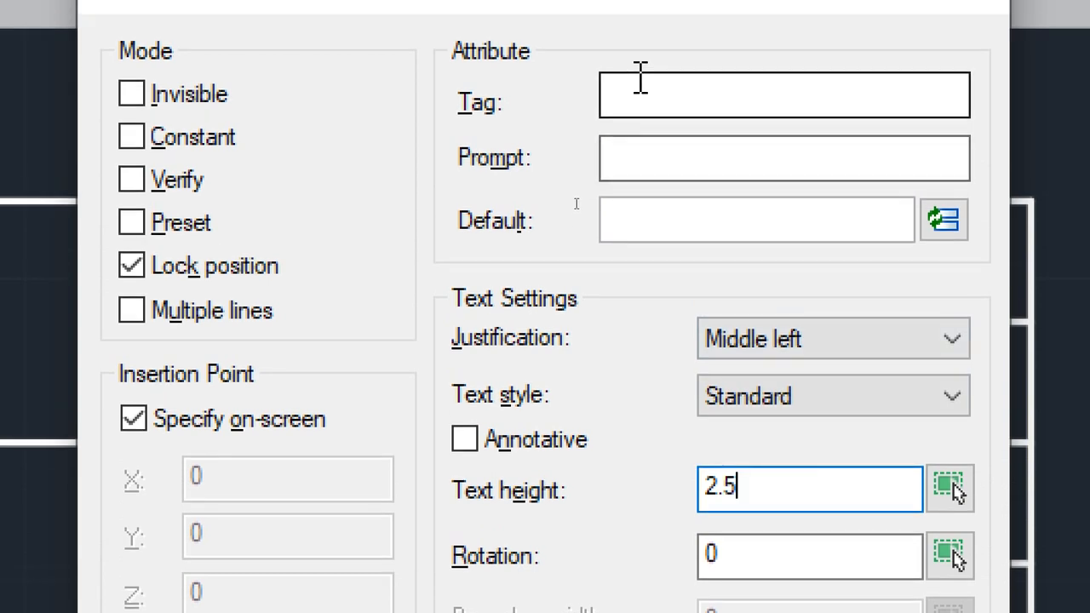
pyautogui.click(639, 79)
pyautogui.click(627, 218)
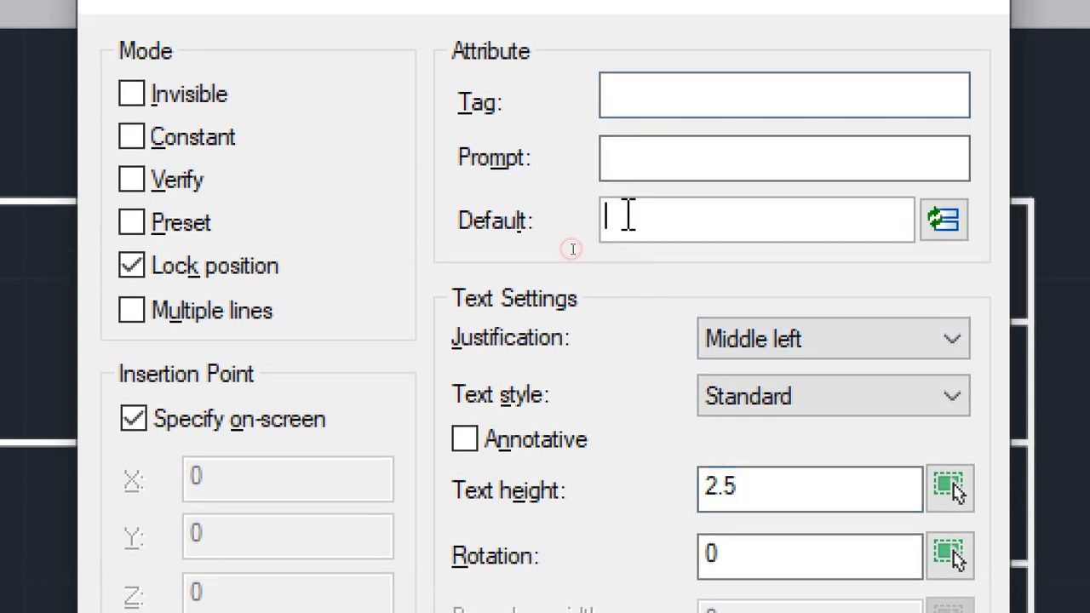
pyautogui.click(645, 91)
pyautogui.click(640, 149)
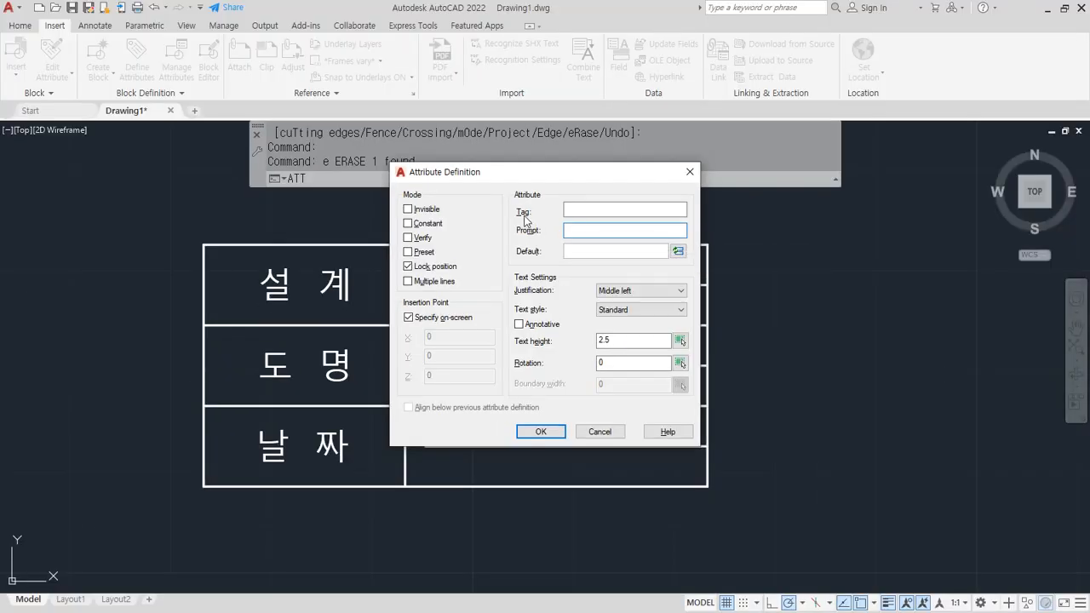
pyautogui.moveTo(525, 176); pyautogui.dragTo(742, 199)
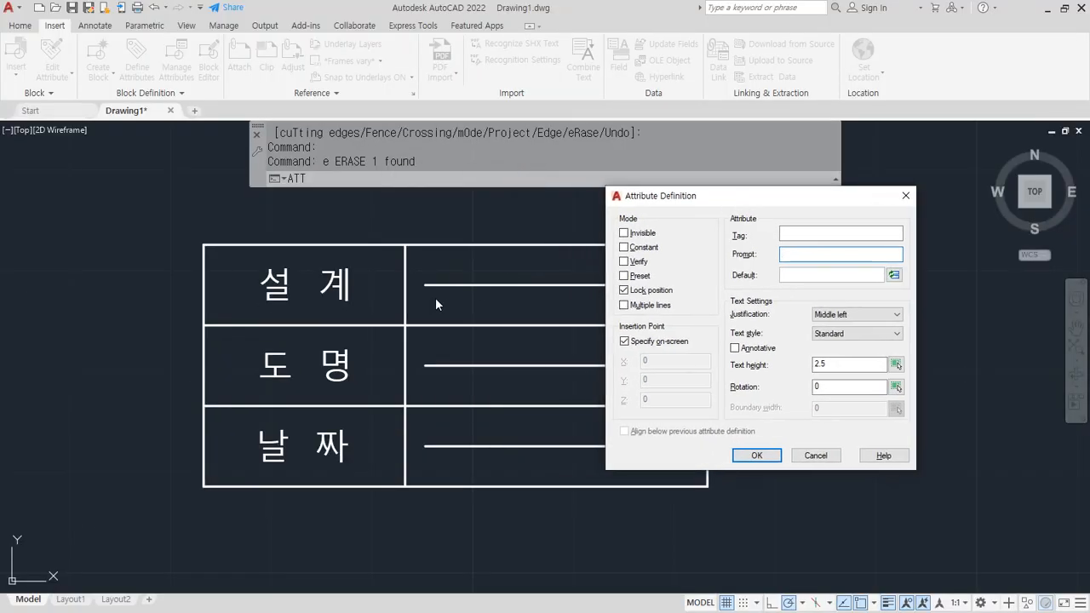
pyautogui.moveTo(425, 266)
pyautogui.mouseDown()
pyautogui.moveTo(426, 277)
pyautogui.moveTo(518, 308)
pyautogui.moveTo(443, 262)
pyautogui.mouseUp()
pyautogui.moveTo(543, 258); pyautogui.dragTo(723, 227)
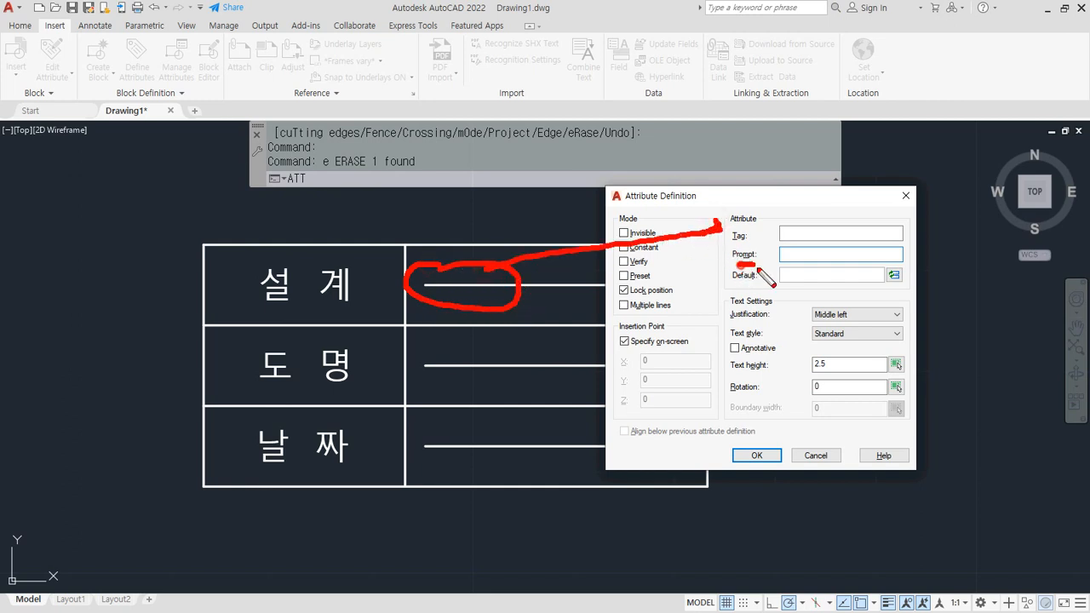
pyautogui.press('Escape')
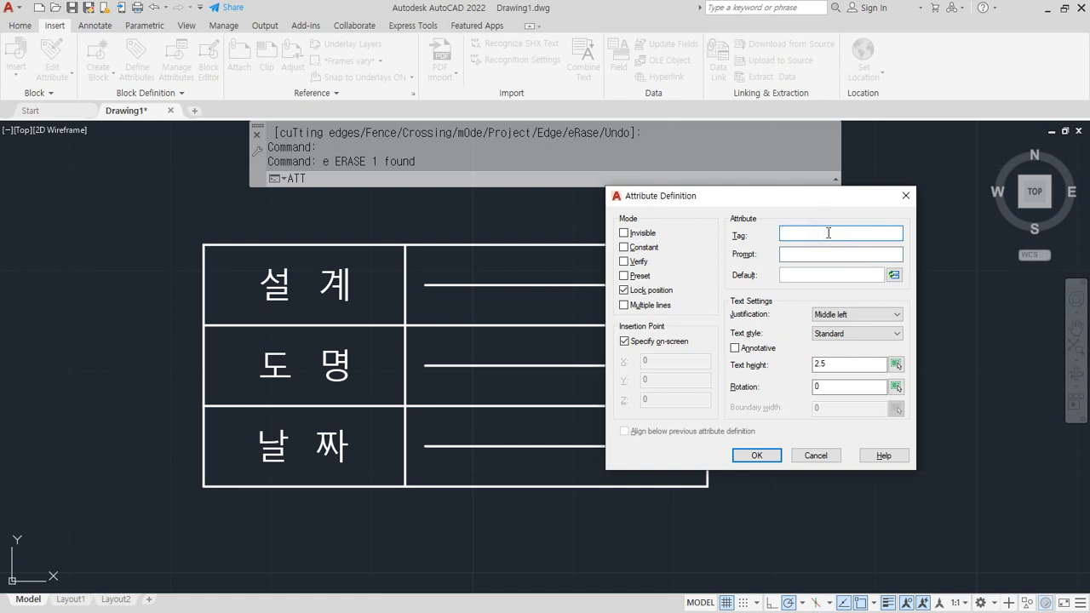
# Give the attribute the tag Date and the prompt 날짜, and place it at the start of the bottom row's middle line.
pyautogui.write('N')
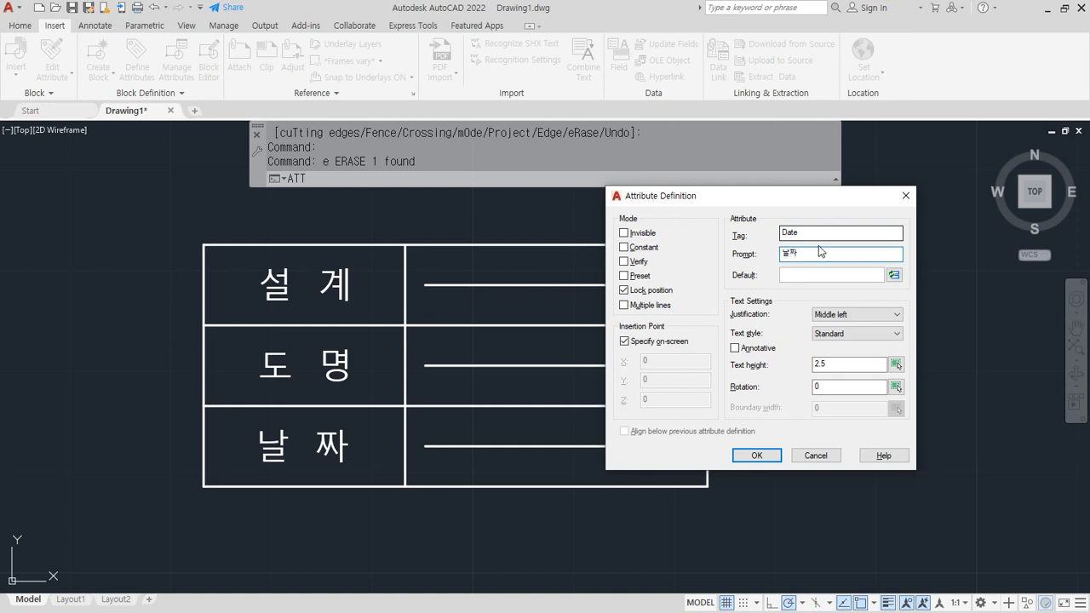
pyautogui.click(756, 456)
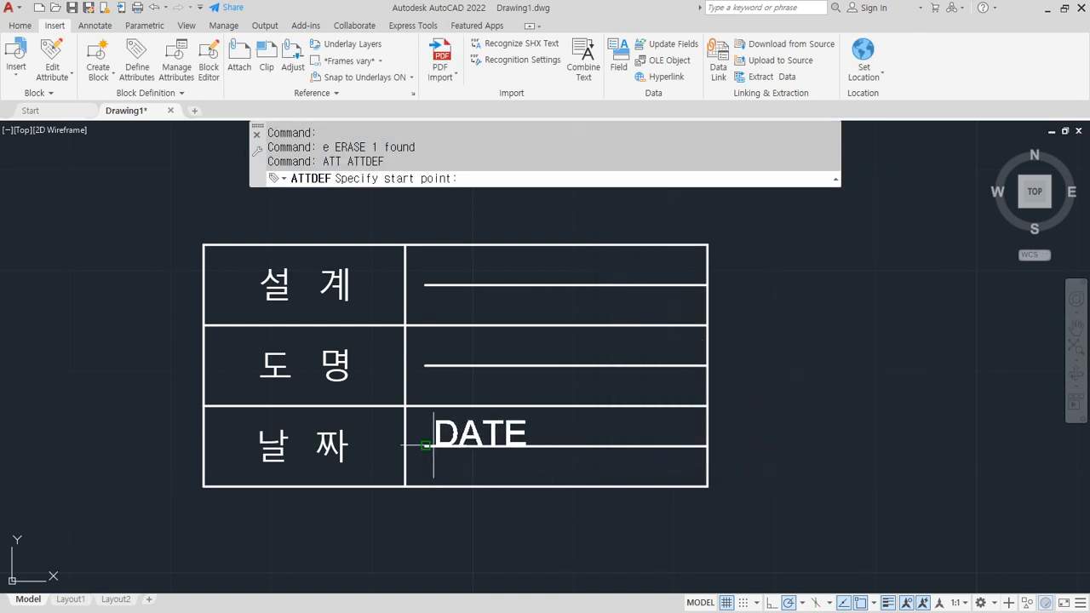
pyautogui.click(425, 457)
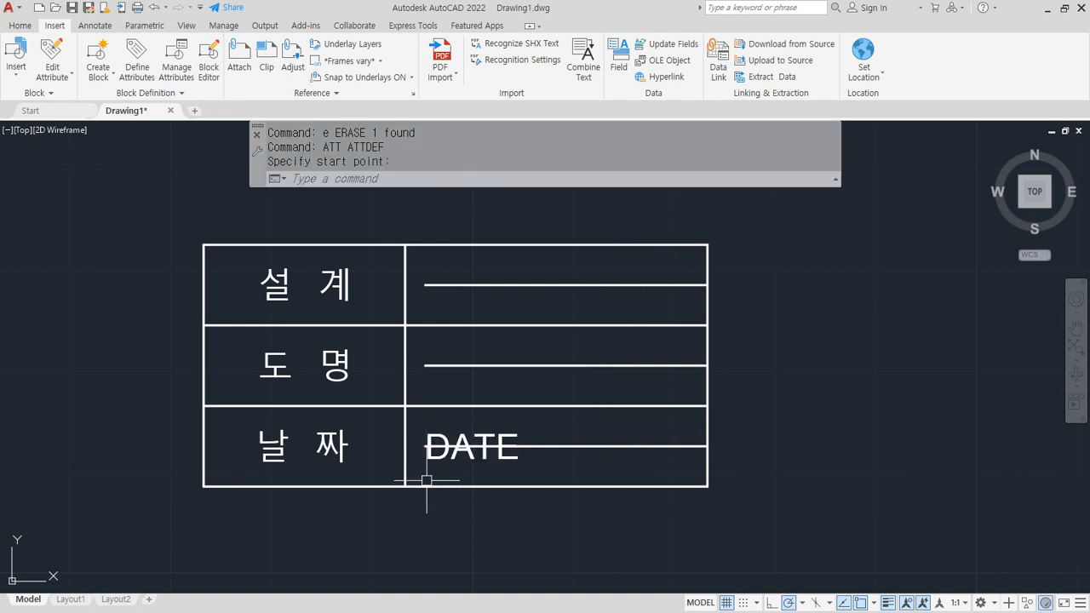
# Define a Middle left attribute with tag DWG_Name and prompt 도명, placed at the start of the second row's middle line.
pyautogui.press('Return')
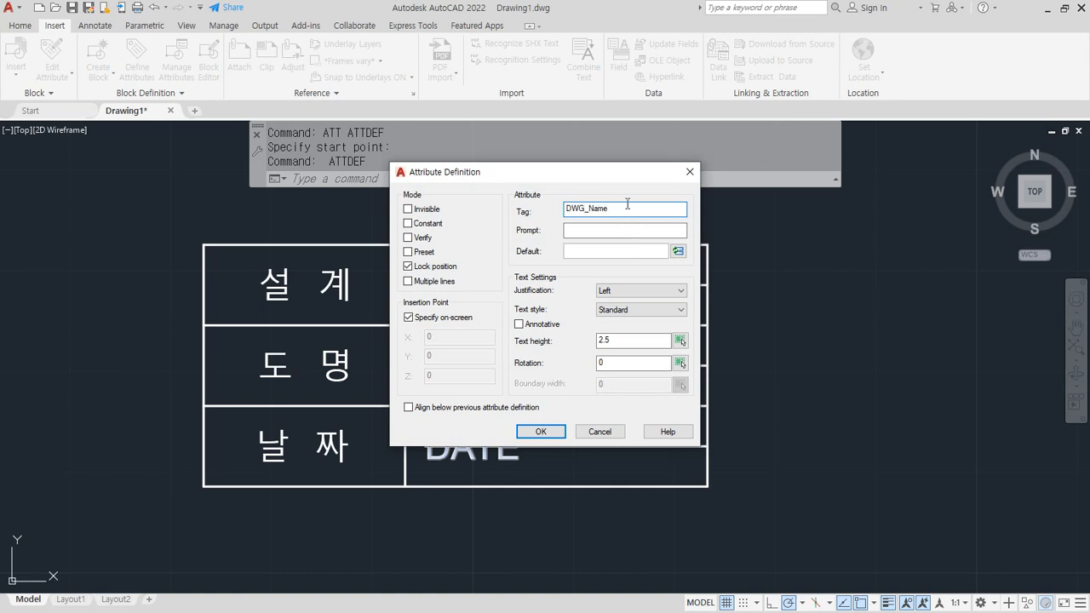
pyautogui.click(600, 228)
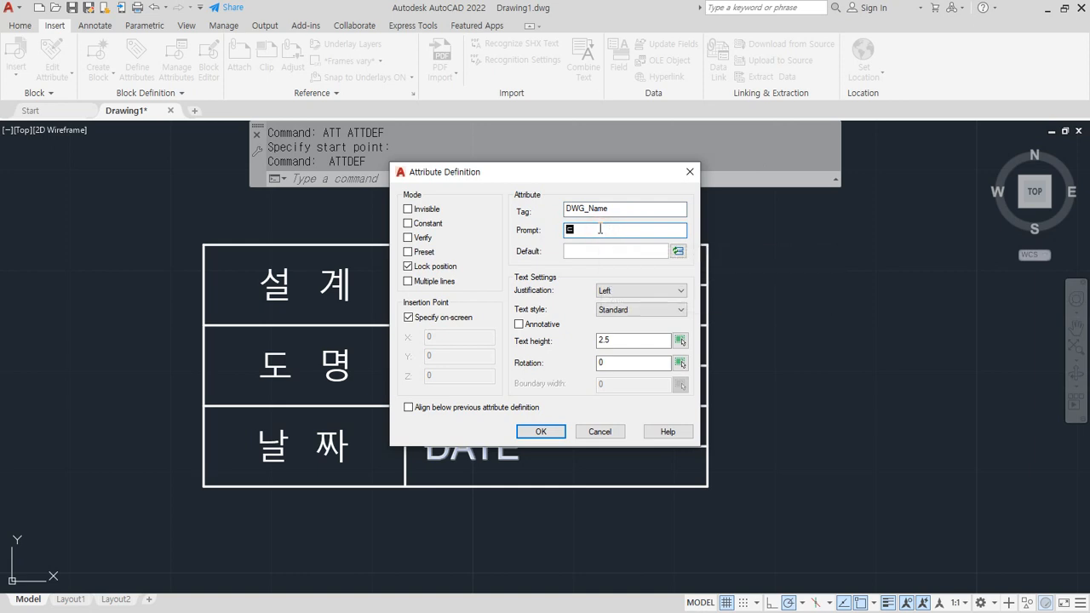
pyautogui.click(641, 290)
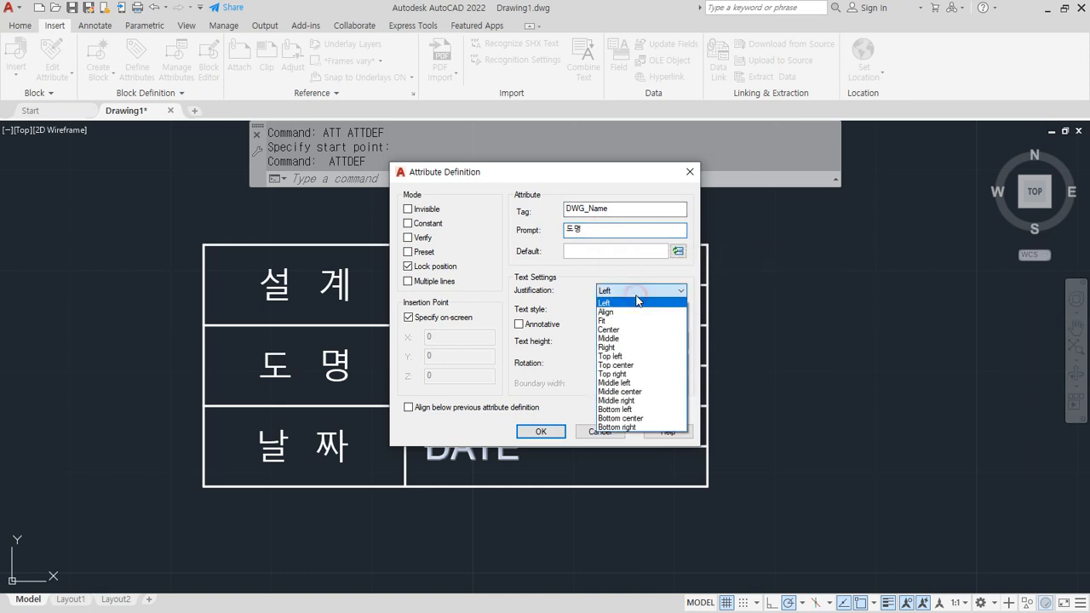
pyautogui.click(643, 383)
pyautogui.click(538, 431)
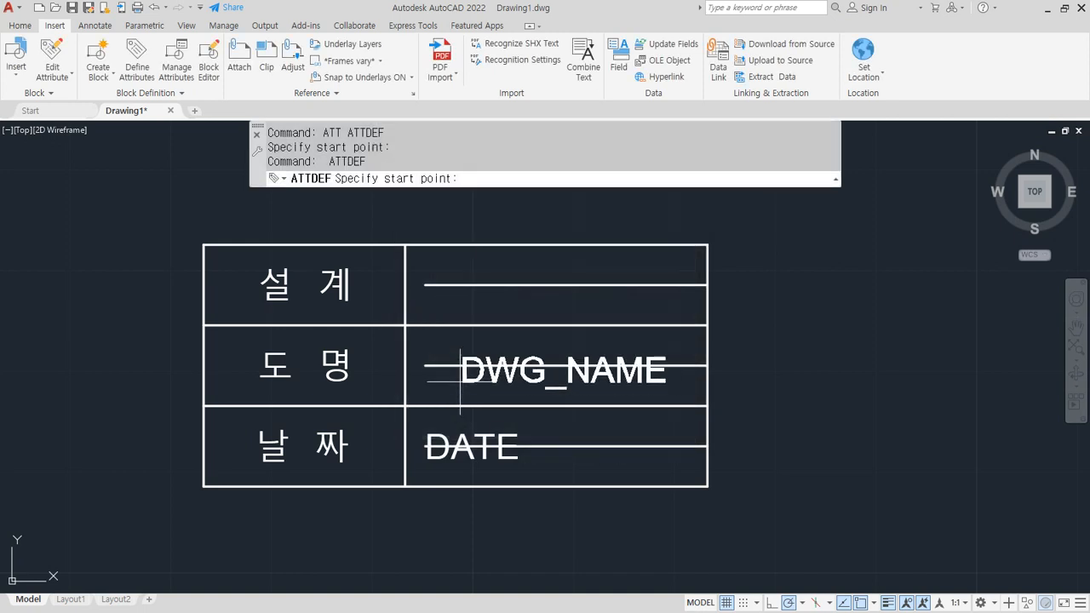
pyautogui.click(425, 366)
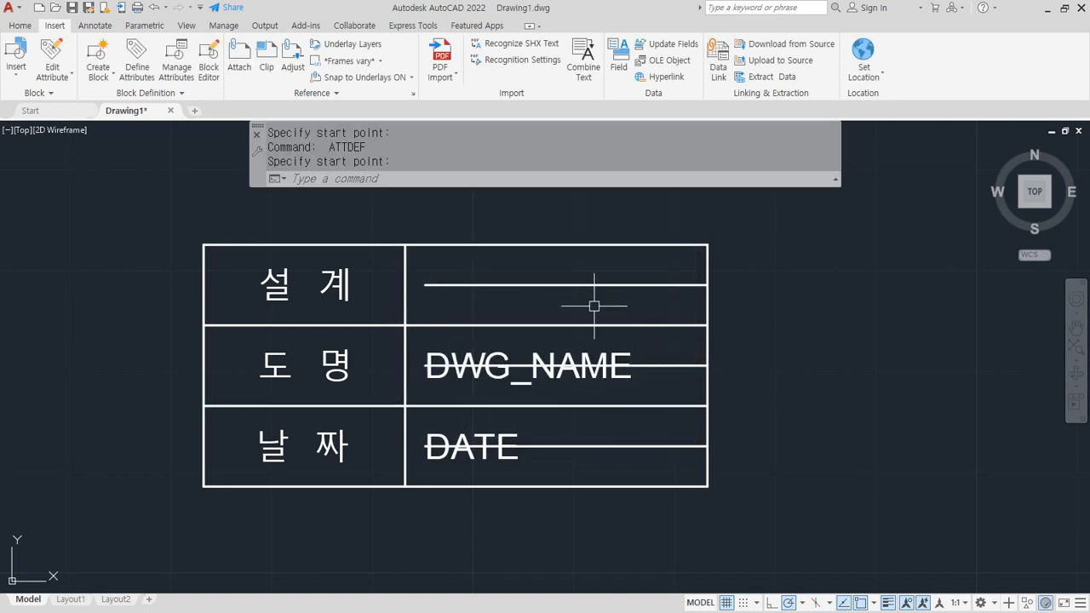
# Define a Middle left attribute with tag DWG and prompt 설계, placed at the start of the first row's middle line.
pyautogui.press('Return')
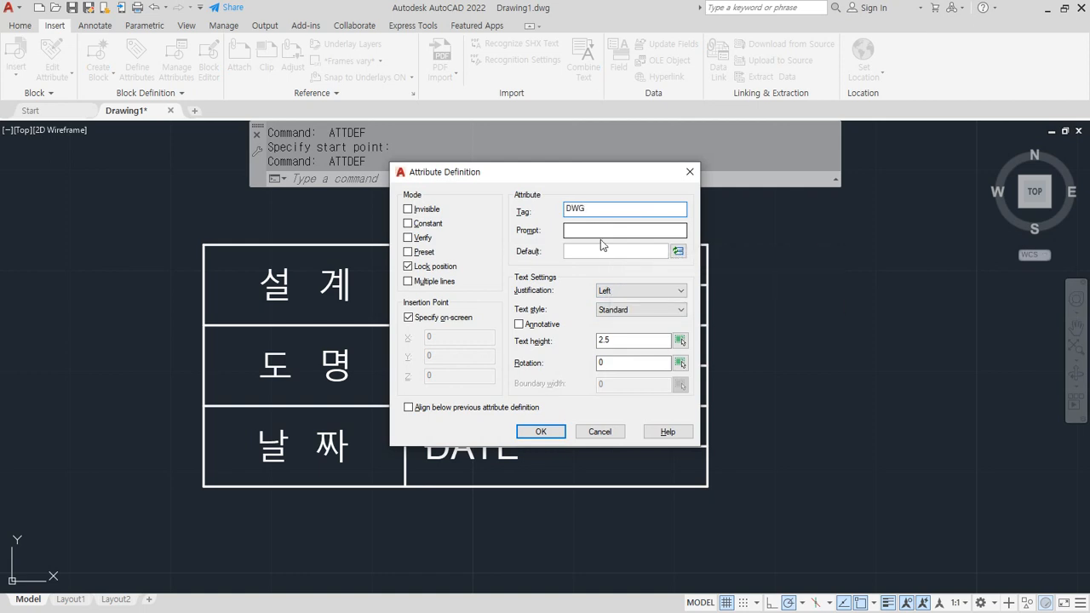
pyautogui.click(600, 240)
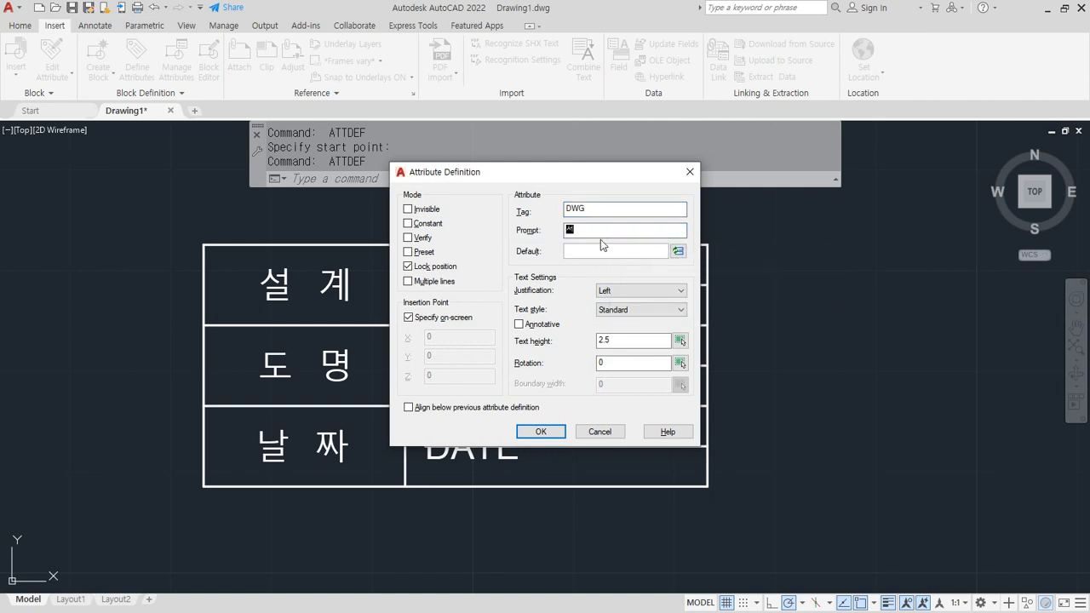
pyautogui.write('설계자')
pyautogui.click(635, 290)
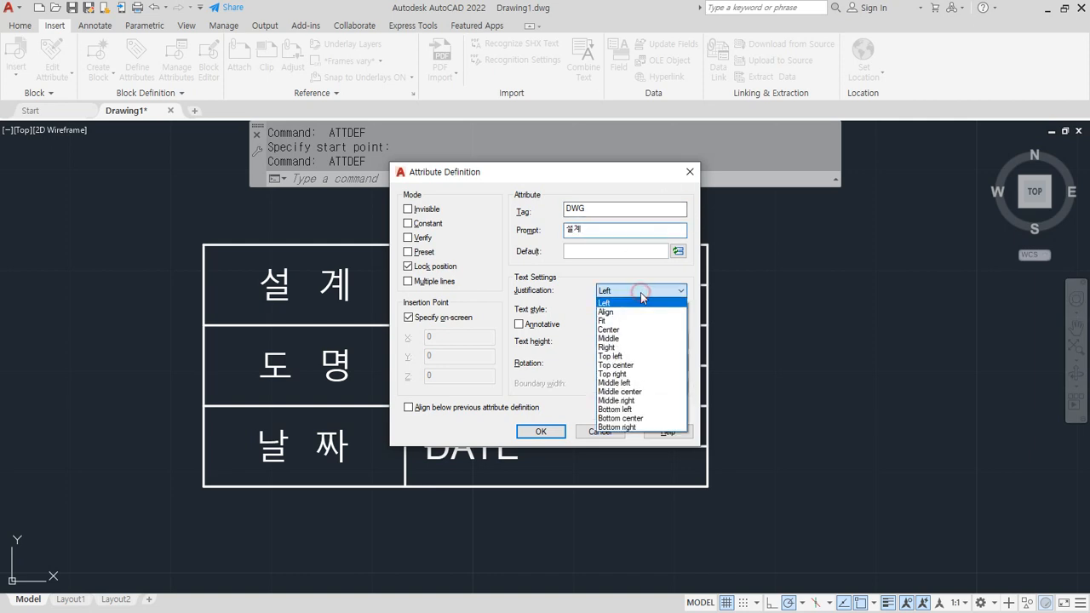
pyautogui.click(650, 391)
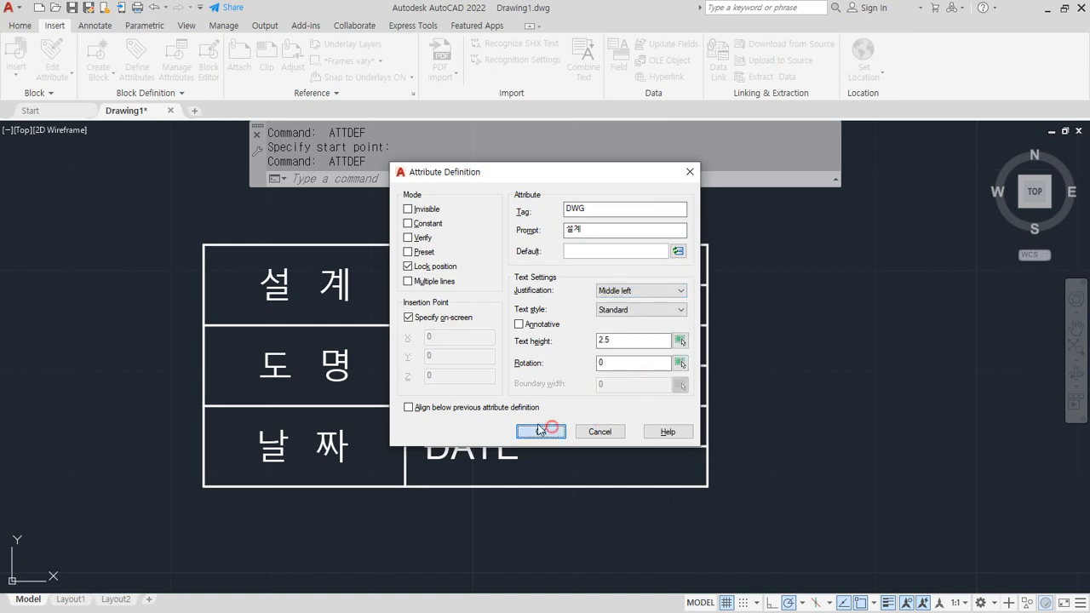
pyautogui.click(541, 431)
pyautogui.click(428, 284)
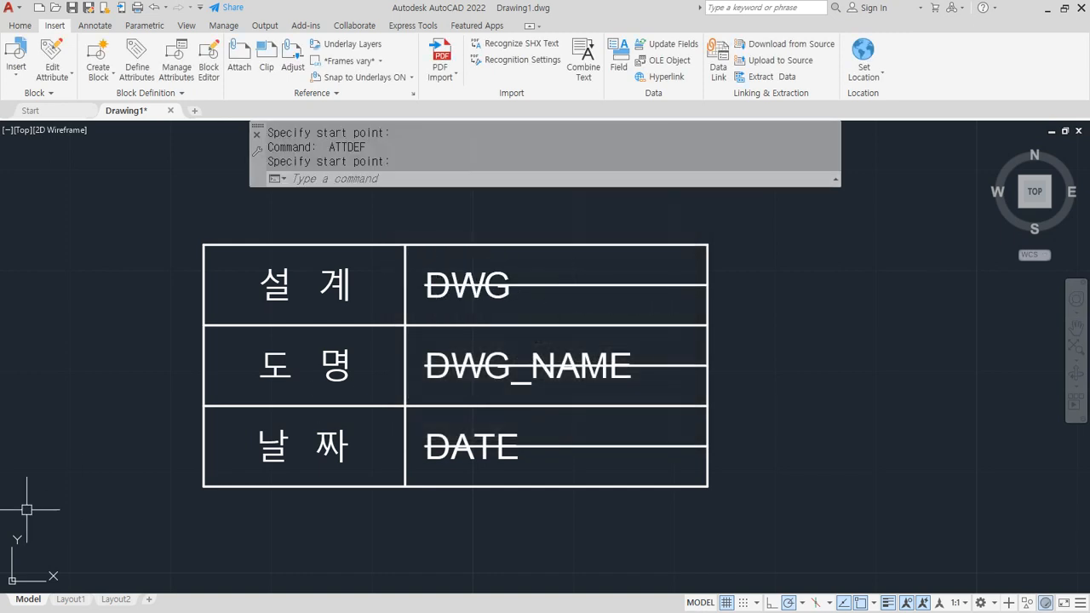
# Delete the three horizontal guide lines running through the attribute texts in the table's second column.
pyautogui.click(623, 278)
pyautogui.click(607, 304)
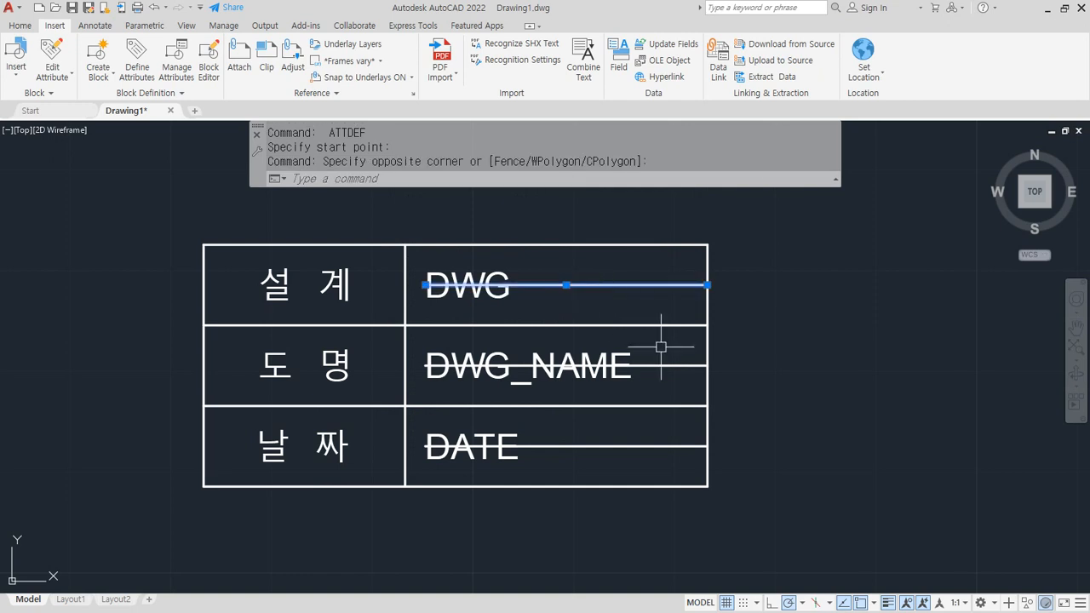
pyautogui.click(658, 367)
pyautogui.click(665, 446)
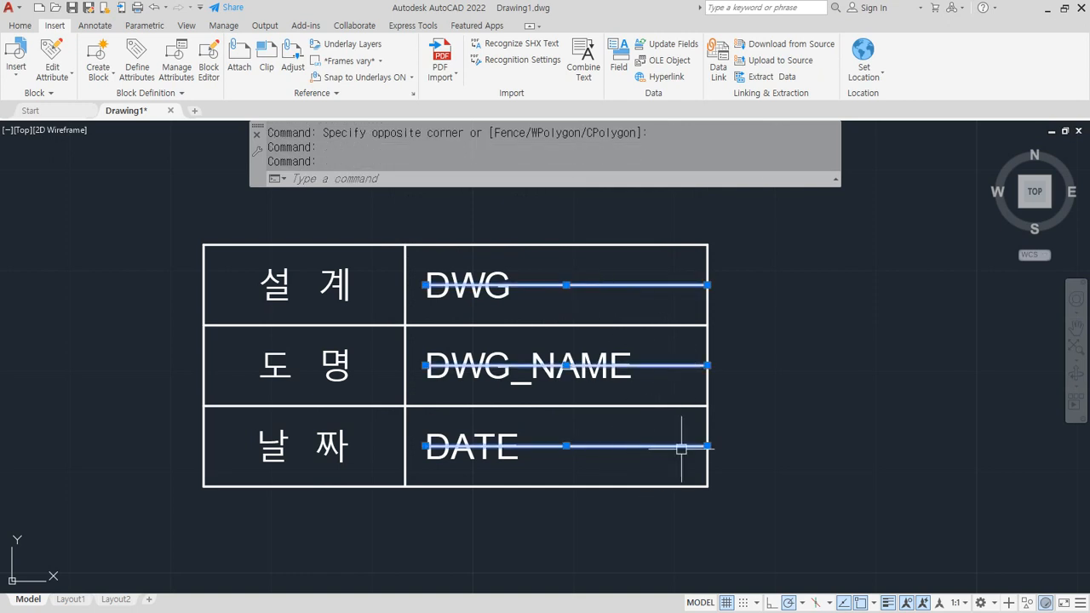
pyautogui.press('Delete')
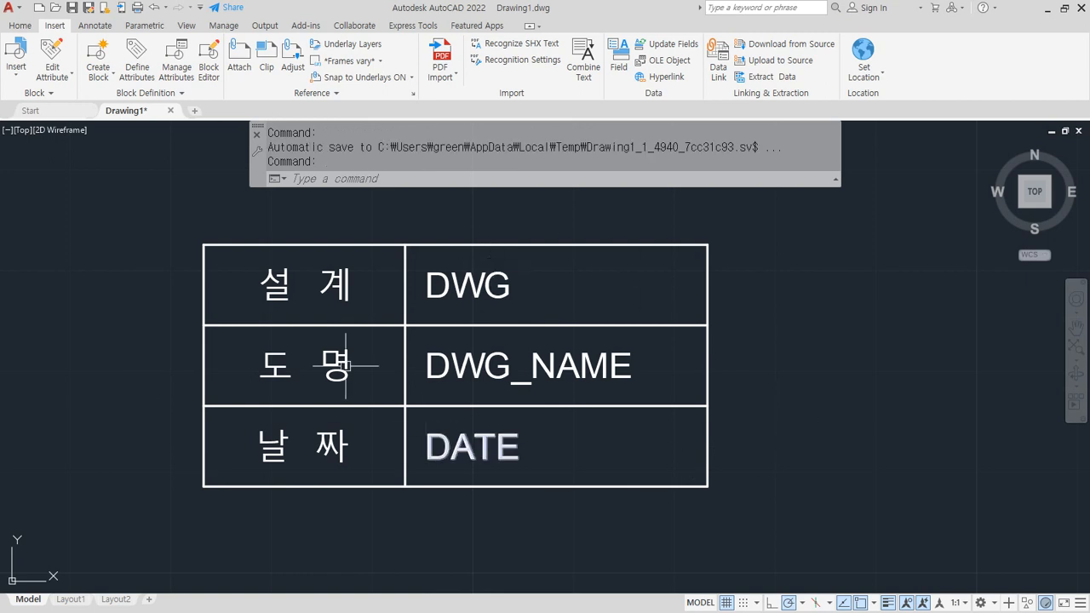
# Start a block definition named 타이틀 with its base point at the table's lower-left corner.
pyautogui.moveTo(362, 518)
pyautogui.mouseDown()
pyautogui.moveTo(226, 352)
pyautogui.moveTo(633, 426)
pyautogui.moveTo(73, 511)
pyautogui.mouseUp()
pyautogui.press('Escape')
pyautogui.write('b')
pyautogui.press('Return')
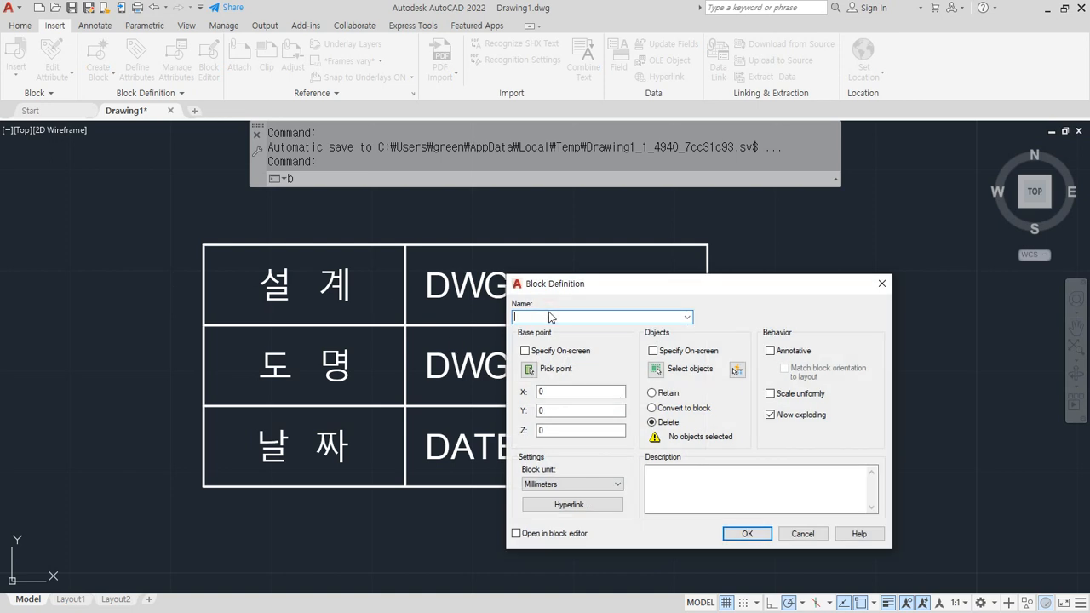
pyautogui.write('타이틀')
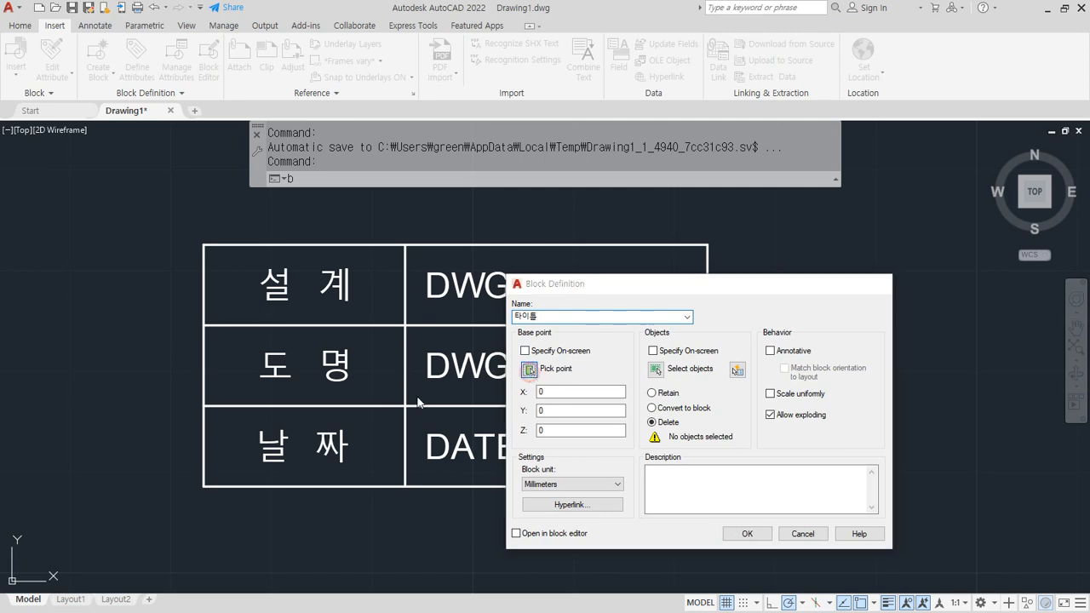
pyautogui.click(528, 369)
pyautogui.click(205, 485)
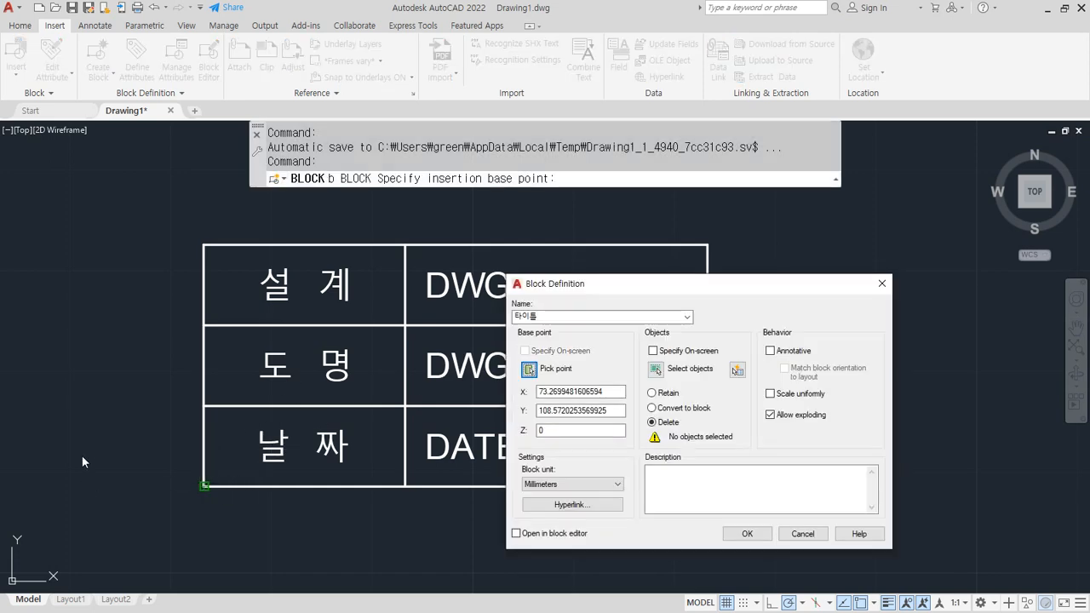
# Select the whole table with its labels and attributes as the block's objects and create the block.
pyautogui.click(656, 368)
pyautogui.click(113, 201)
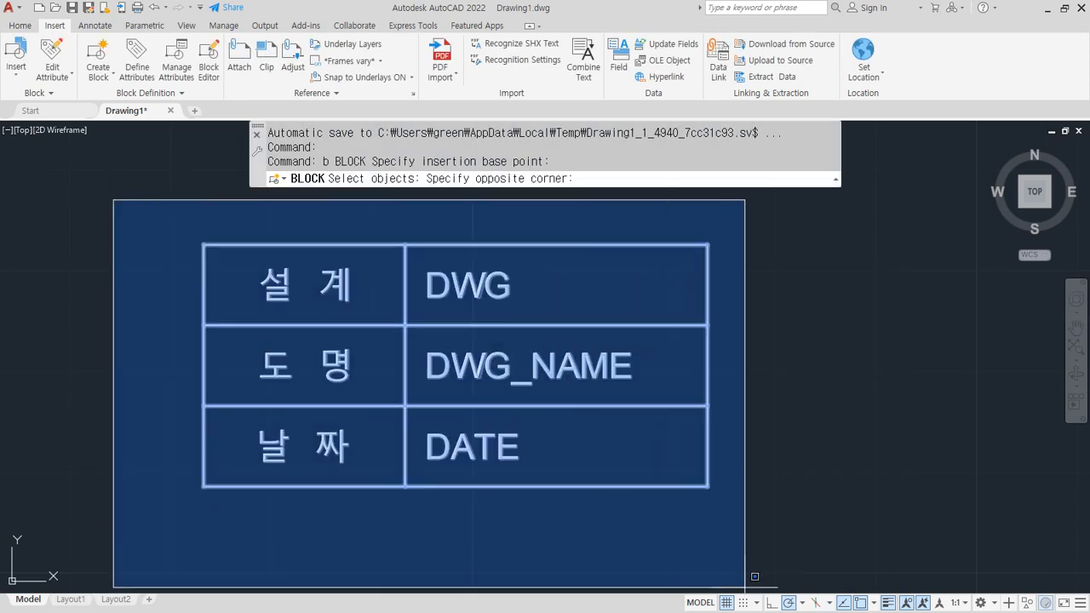
pyautogui.click(777, 592)
pyautogui.press('Return')
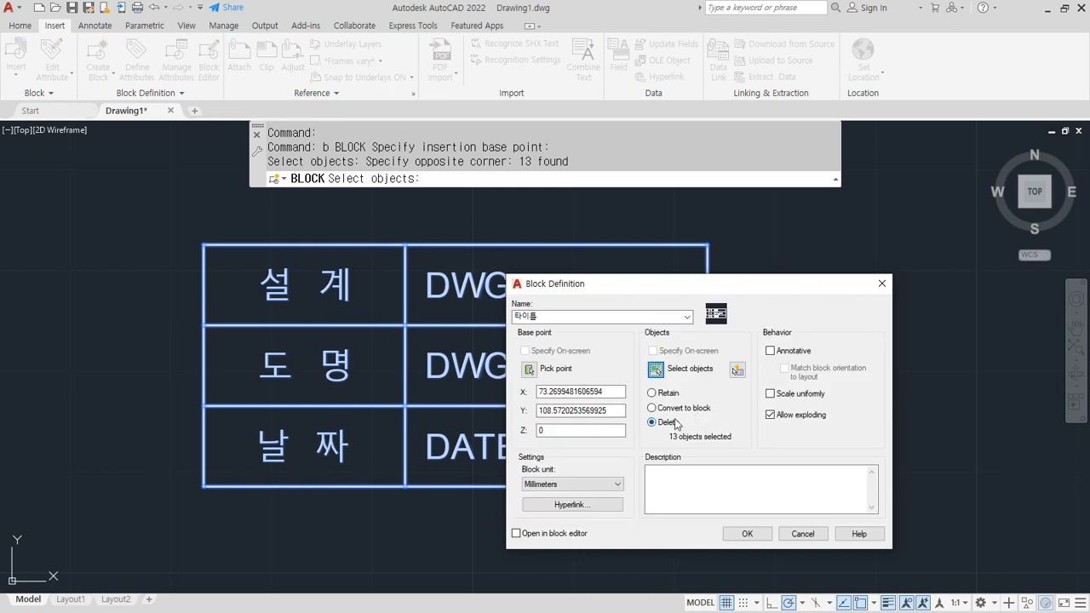
pyautogui.click(761, 533)
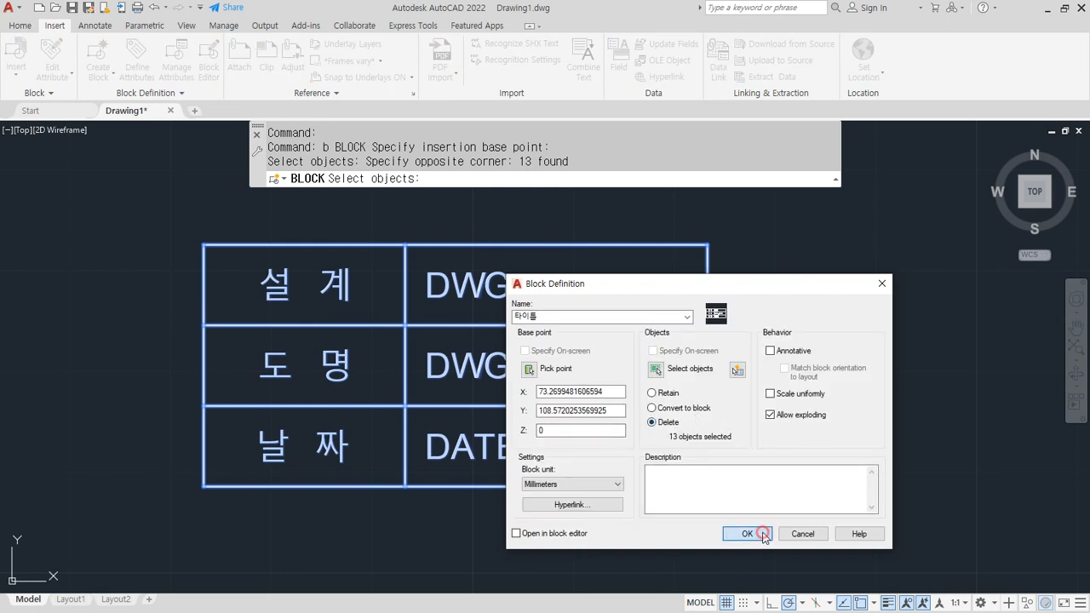
# Open the Blocks palette with the INSERT command.
pyautogui.scroll(-4, 313, 359)
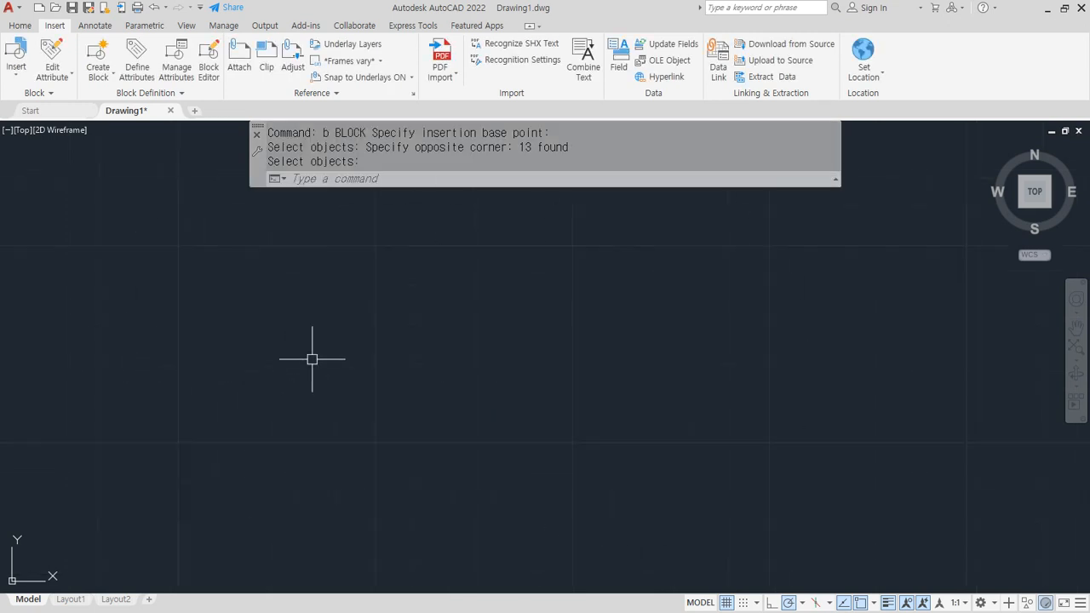
pyautogui.scroll(-2, 343, 293)
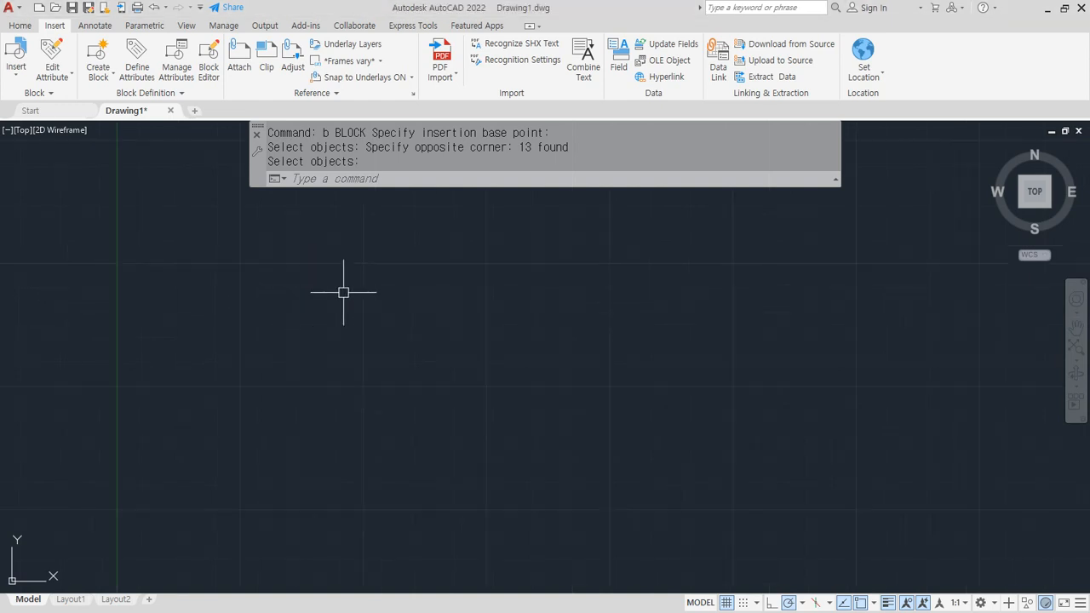
pyautogui.write('i')
pyautogui.press('Return')
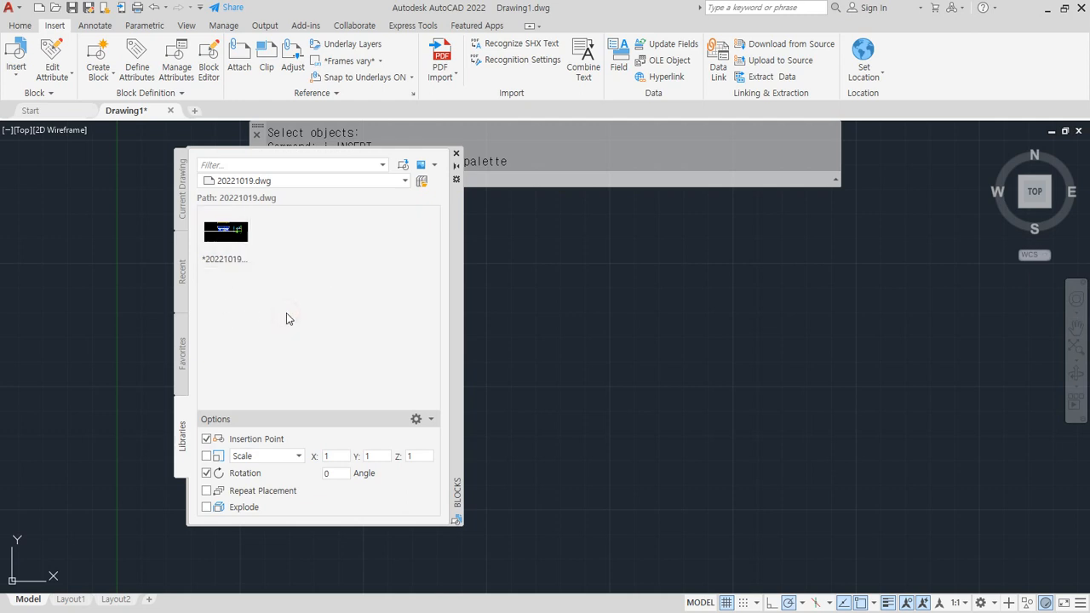
pyautogui.click(404, 183)
pyautogui.click(332, 221)
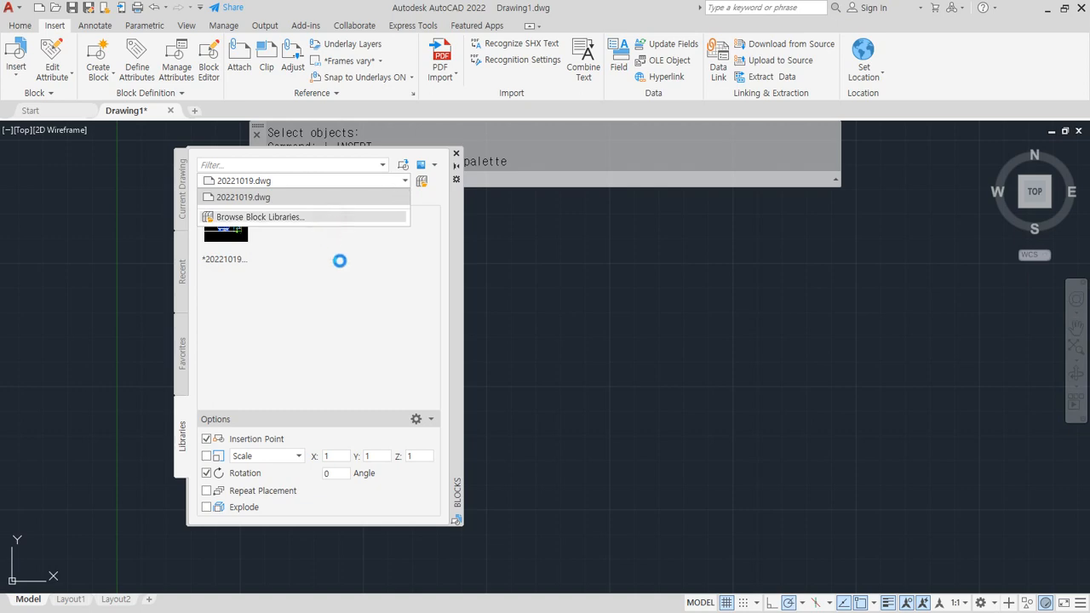
pyautogui.doubleClick(474, 394)
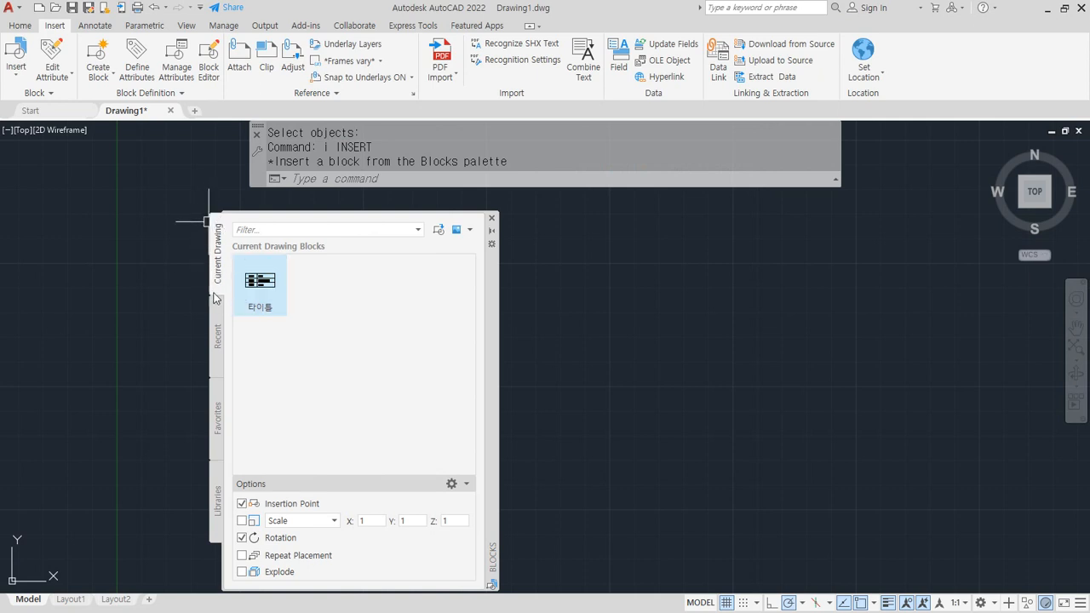
# Insert the 타이틀 block from the current drawing's blocks into the empty drawing area, unrotated.
pyautogui.moveTo(216, 298)
pyautogui.mouseDown()
pyautogui.moveTo(184, 237)
pyautogui.moveTo(239, 253)
pyautogui.moveTo(195, 221)
pyautogui.moveTo(234, 279)
pyautogui.moveTo(198, 214)
pyautogui.moveTo(215, 291)
pyautogui.moveTo(188, 215)
pyautogui.mouseUp()
pyautogui.moveTo(287, 348)
pyautogui.mouseDown()
pyautogui.moveTo(240, 296)
pyautogui.moveTo(327, 304)
pyautogui.moveTo(266, 338)
pyautogui.mouseUp()
pyautogui.press('Escape')
pyautogui.click(264, 289)
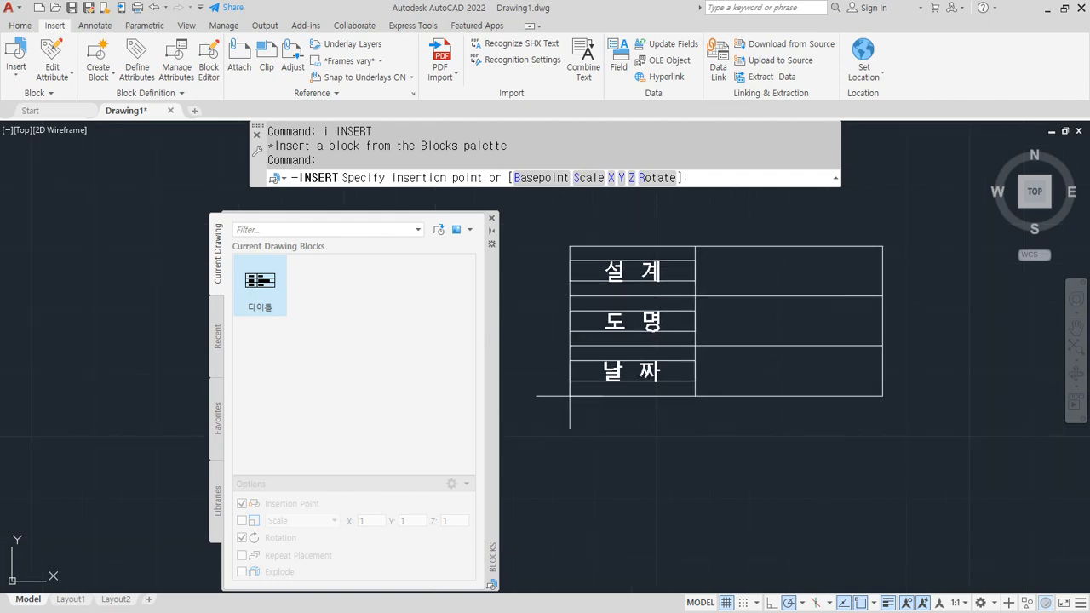
pyautogui.click(571, 396)
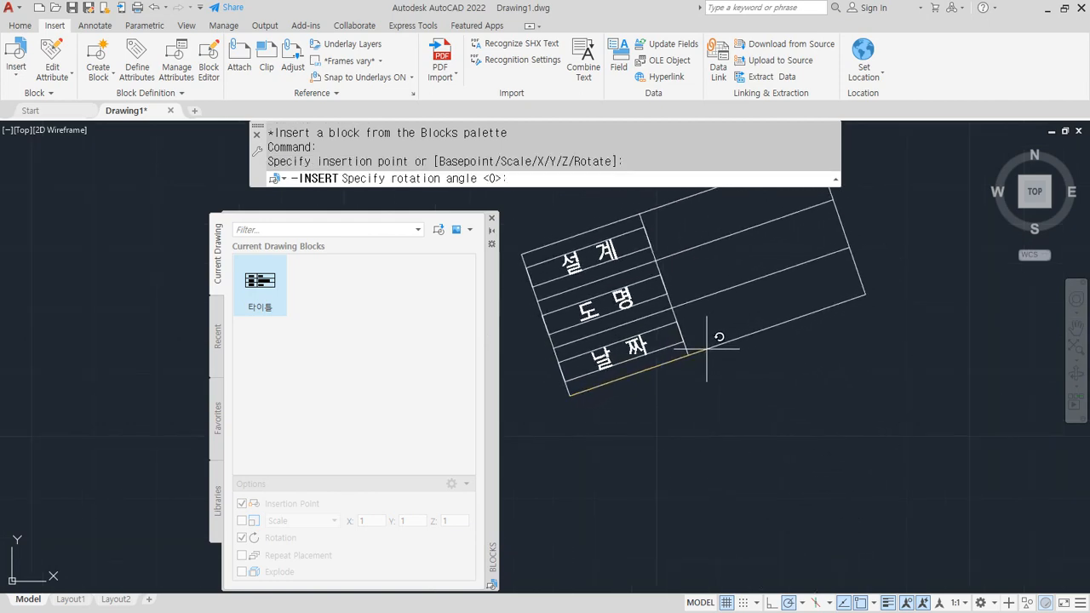
pyautogui.click(694, 396)
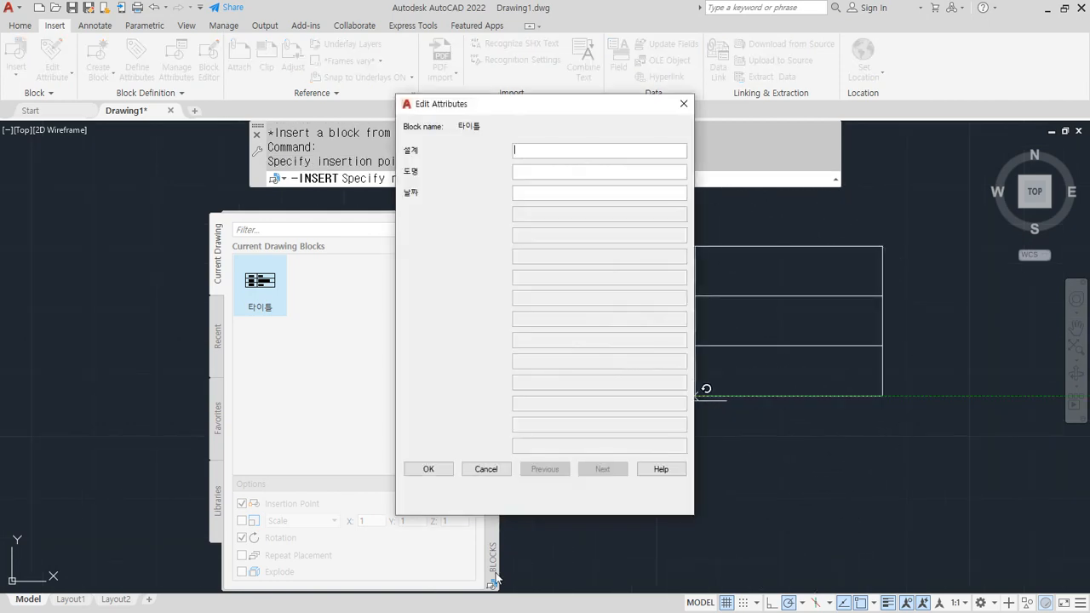
# Fill in the block's attributes with the designer's name for 설계 and 우리집2023-05-30 for 도명.
pyautogui.moveTo(520, 116); pyautogui.dragTo(363, 216)
pyautogui.moveTo(252, 261); pyautogui.dragTo(320, 260)
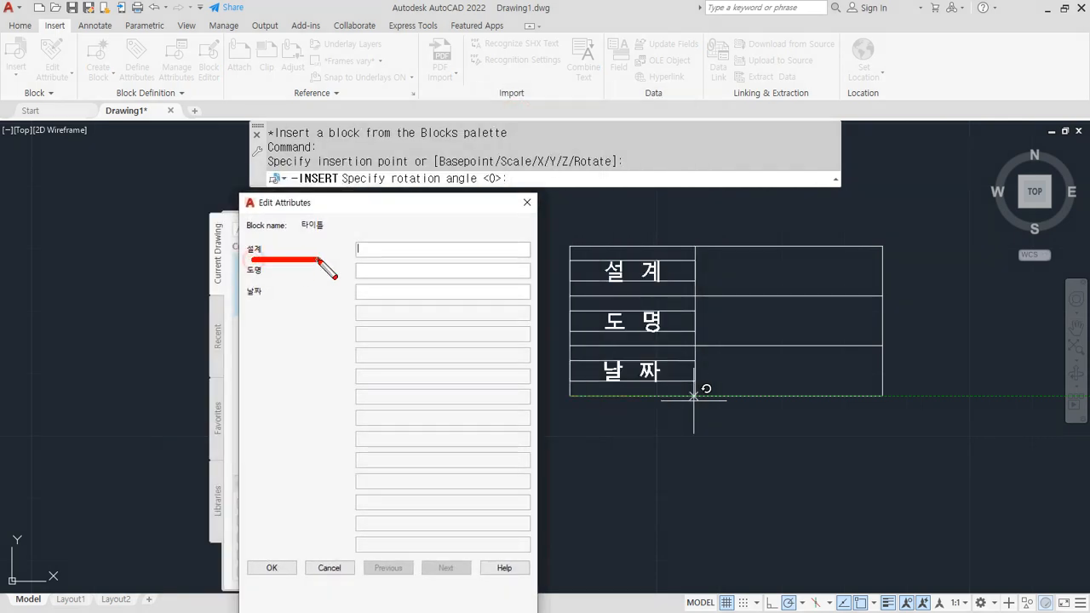
pyautogui.press('Escape')
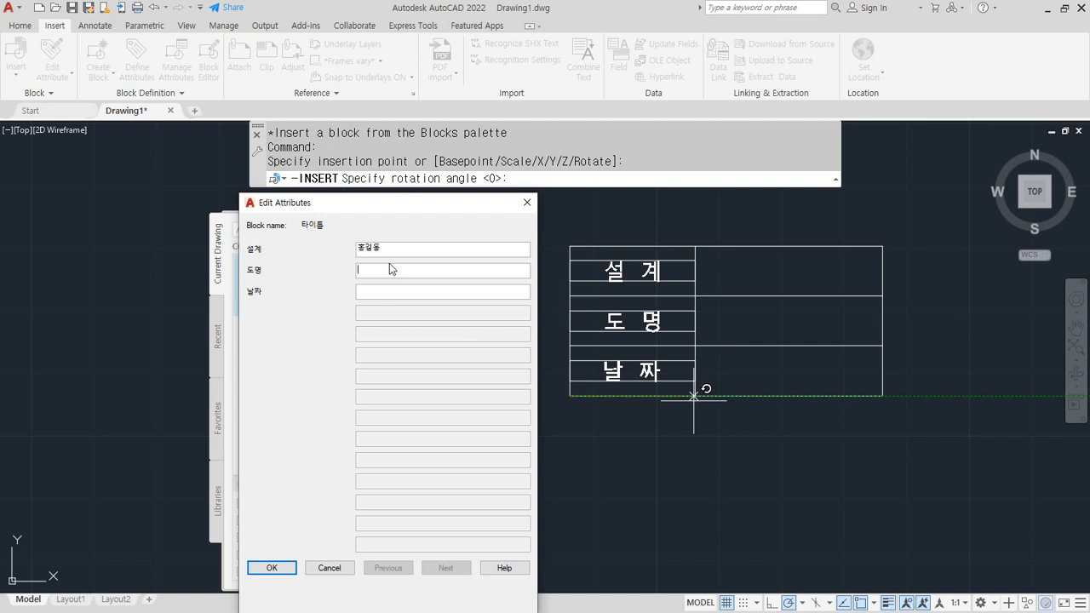
pyautogui.write('우리집2023-05-30')
pyautogui.click(271, 568)
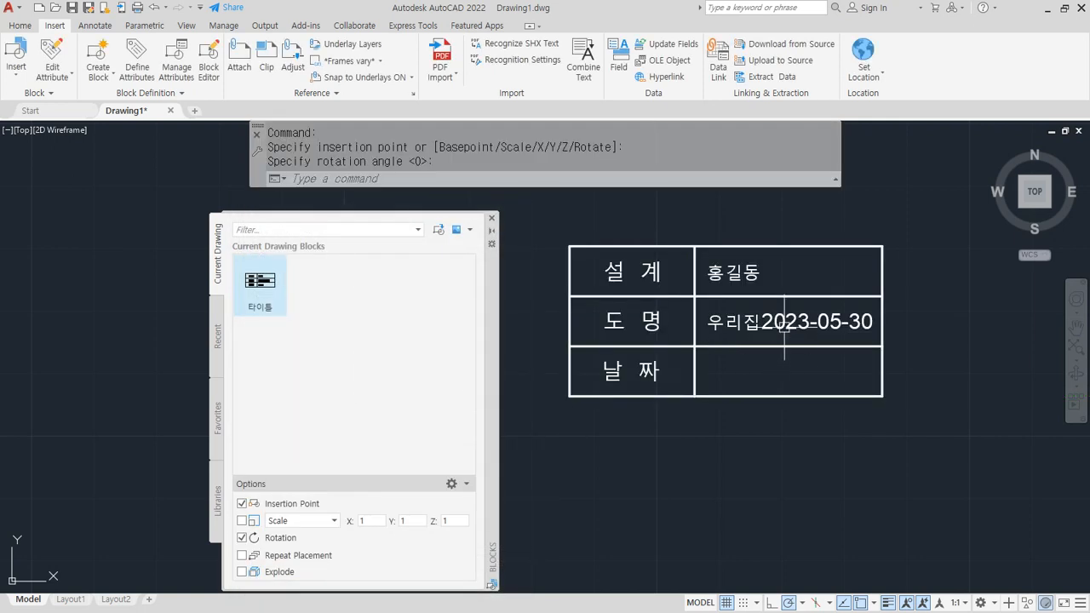
# Edit the inserted block's DWG_NAME attribute so its value is 우리집.
pyautogui.doubleClick(561, 330)
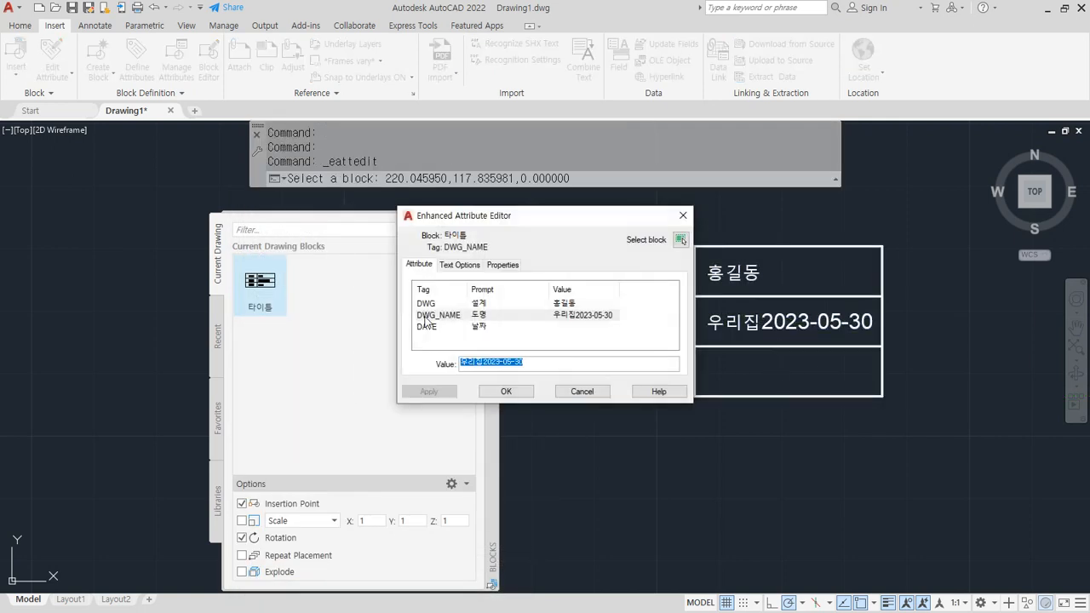
pyautogui.click(581, 316)
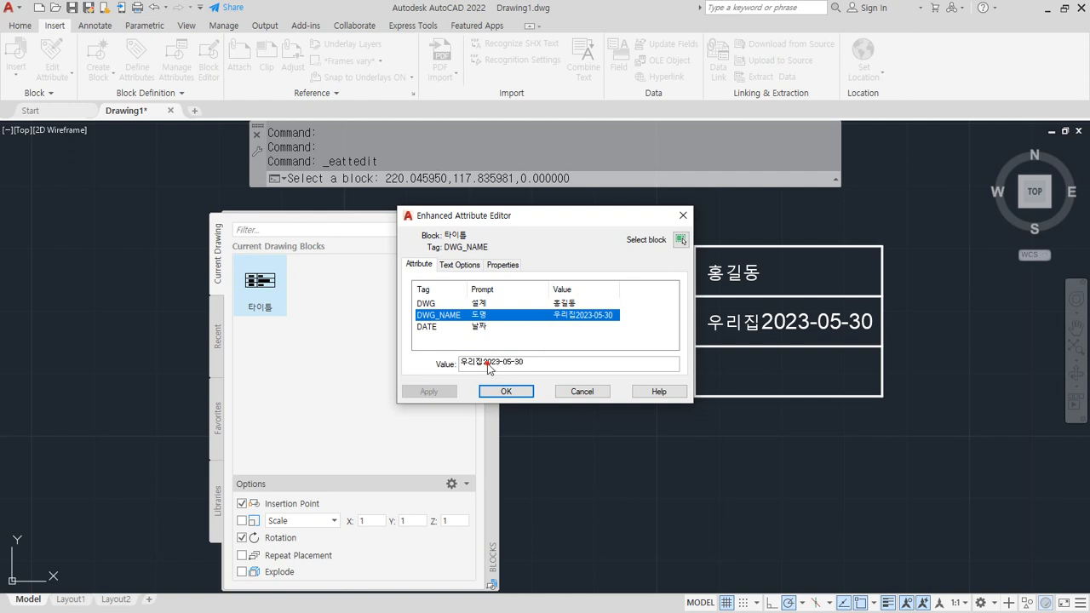
pyautogui.moveTo(484, 362); pyautogui.dragTo(573, 362)
pyautogui.press('BackSpace')
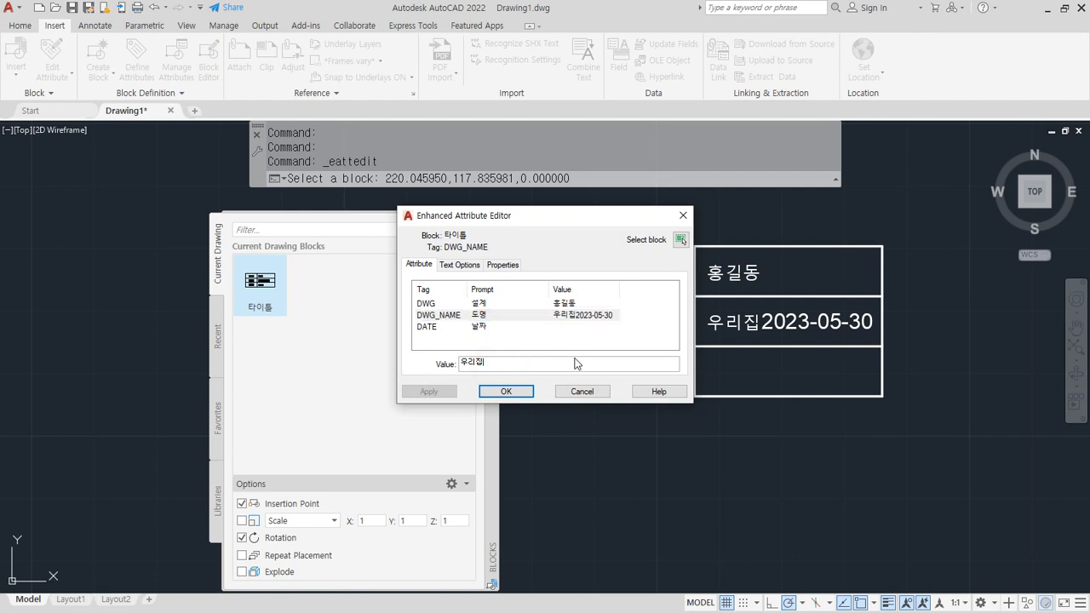
# Set the block's DATE attribute to 202305-50 and apply the attribute edits.
pyautogui.click(484, 328)
pyautogui.click(483, 364)
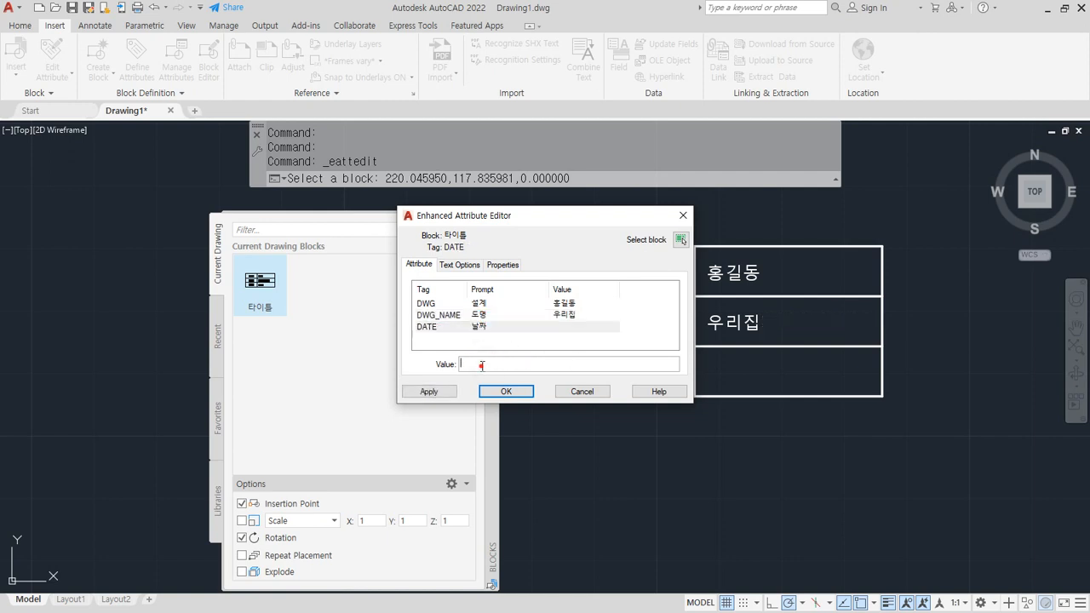
pyautogui.write('202305-50')
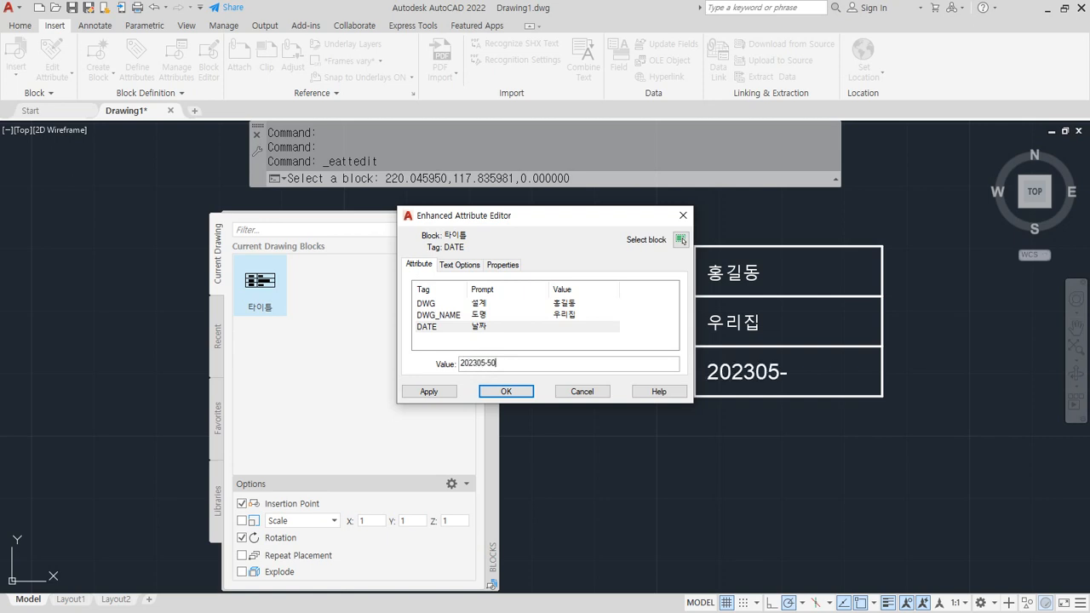
pyautogui.click(505, 391)
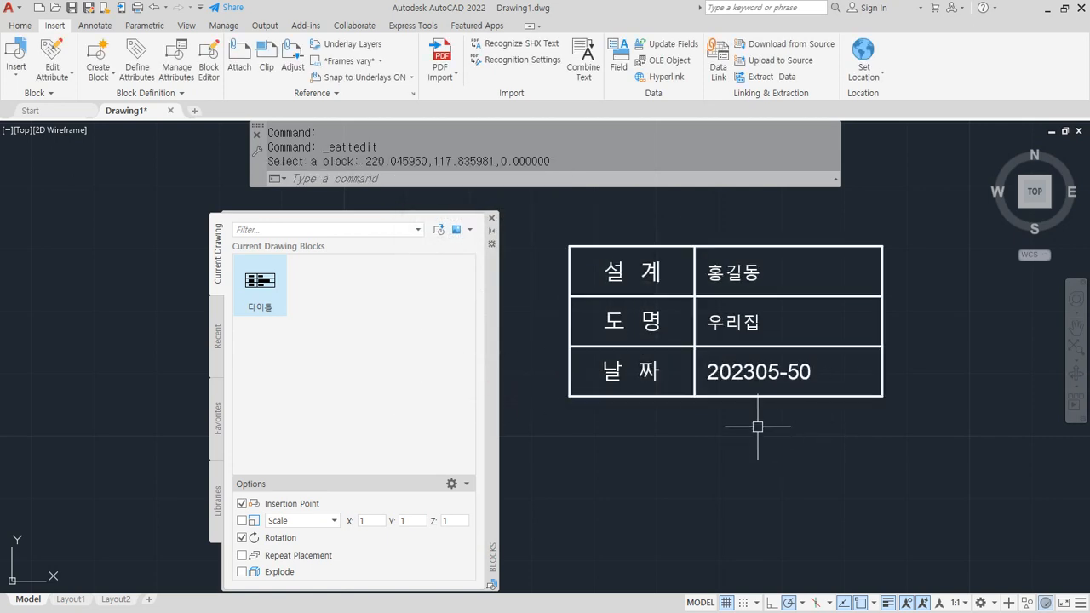
# Move the Blocks palette out of the way and place a second 타이틀 block beside the first, unrotated.
pyautogui.moveTo(757, 427)
pyautogui.mouseDown(button='middle')
pyautogui.moveTo(701, 418)
pyautogui.moveTo(589, 433)
pyautogui.mouseUp(button='middle')
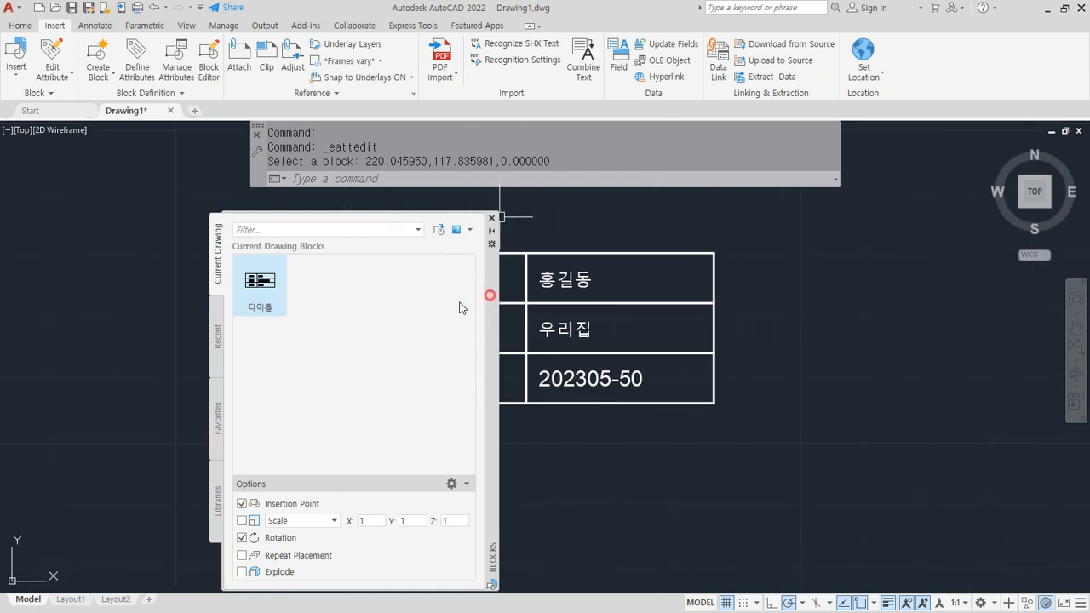
pyautogui.moveTo(490, 296); pyautogui.dragTo(0, 307)
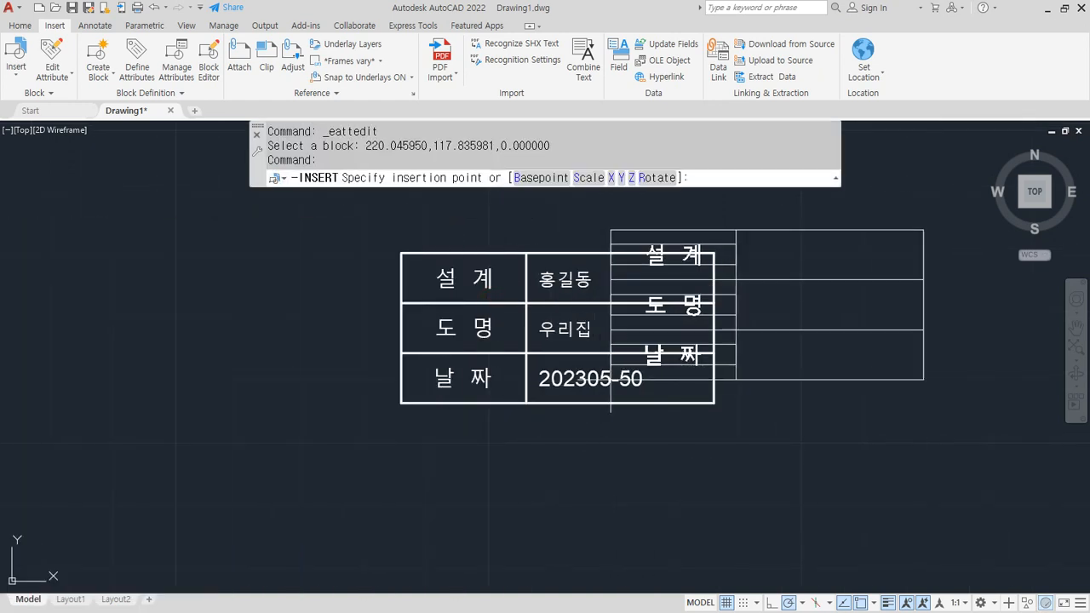
pyautogui.scroll(-2, 611, 380)
pyautogui.moveTo(758, 406); pyautogui.dragTo(457, 414, button='middle')
pyautogui.scroll(2, 458, 414)
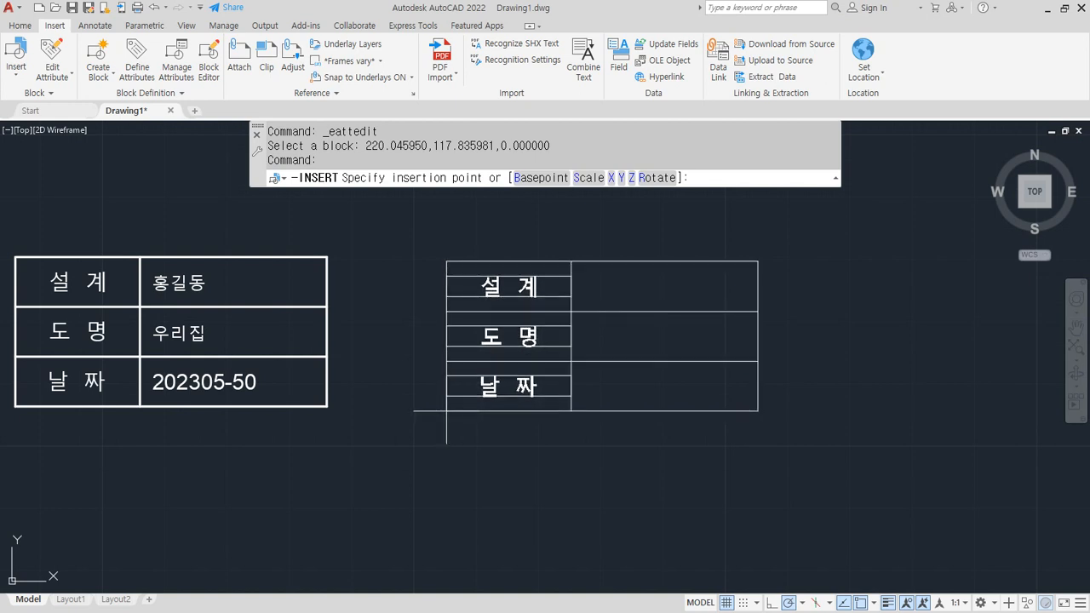
pyautogui.click(446, 411)
pyautogui.press('Return')
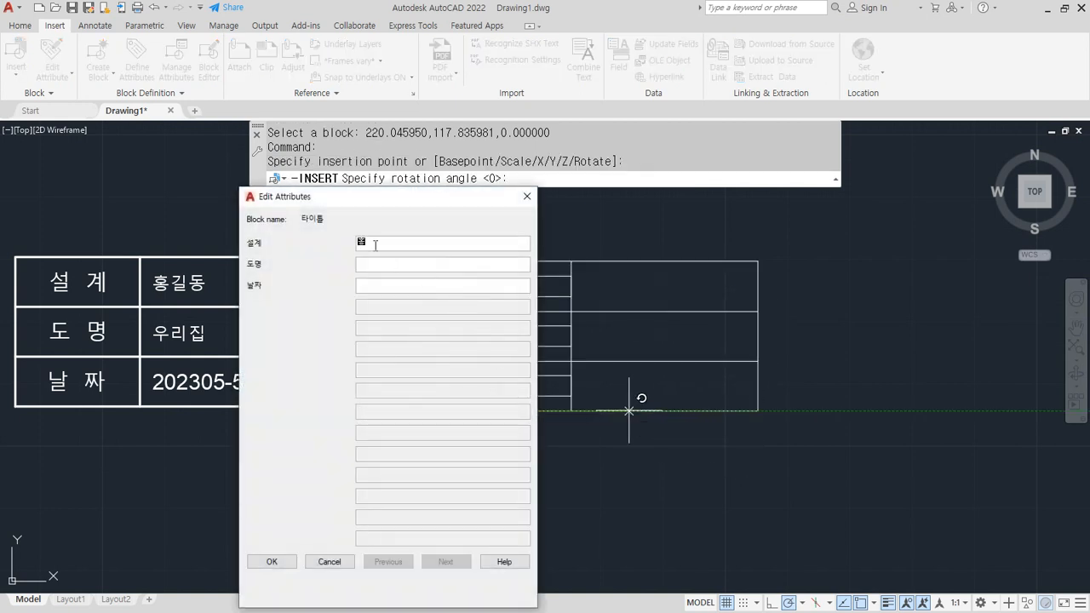
# Fill in the second block's attributes with the designer's name for 설계, 우리집 for 도명 and 2023-05-30 for 날짜.
pyautogui.write('홍길동')
pyautogui.press('Tab')
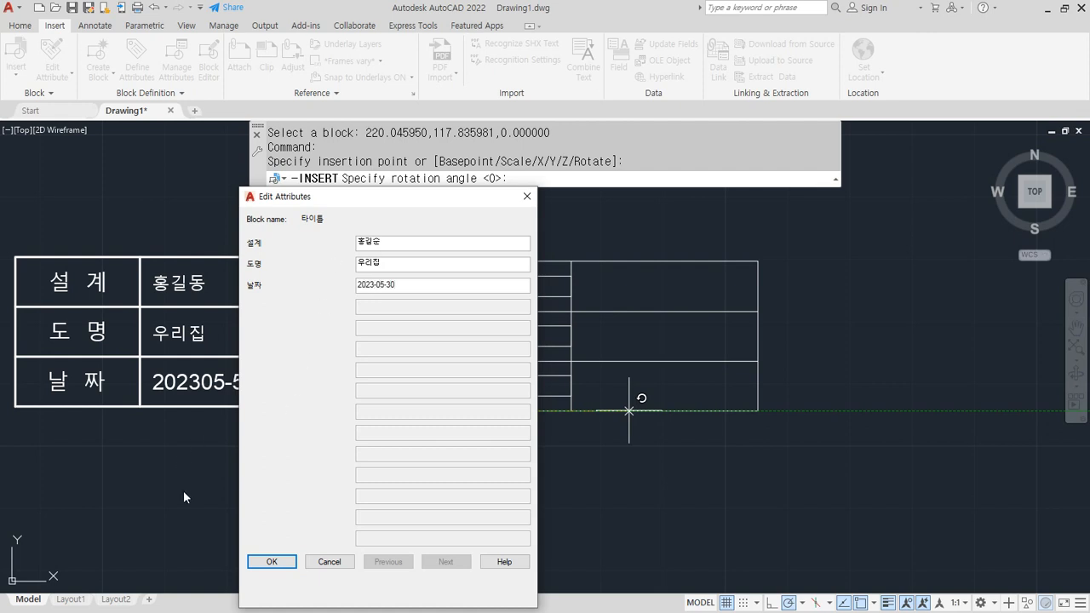
pyautogui.click(271, 561)
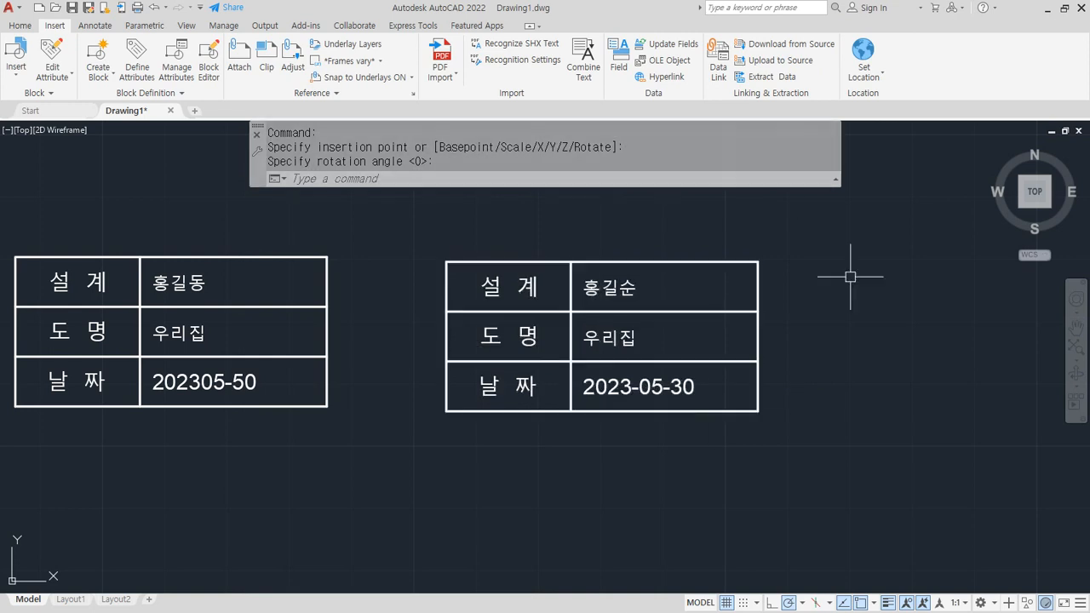
pyautogui.moveTo(654, 427)
pyautogui.mouseDown()
pyautogui.moveTo(587, 433)
pyautogui.moveTo(695, 274)
pyautogui.moveTo(679, 418)
pyautogui.mouseUp()
pyautogui.moveTo(202, 414)
pyautogui.mouseDown()
pyautogui.moveTo(134, 367)
pyautogui.moveTo(256, 409)
pyautogui.moveTo(220, 427)
pyautogui.mouseUp()
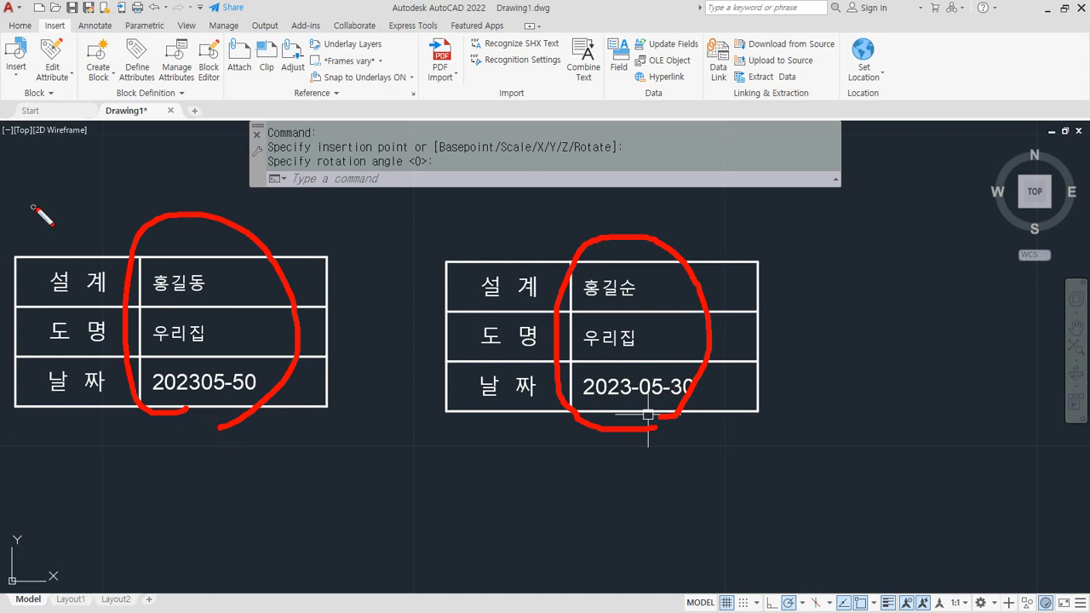
pyautogui.moveTo(95, 178)
pyautogui.mouseDown()
pyautogui.moveTo(80, 243)
pyautogui.moveTo(115, 237)
pyautogui.mouseUp()
pyautogui.moveTo(439, 215); pyautogui.dragTo(473, 239)
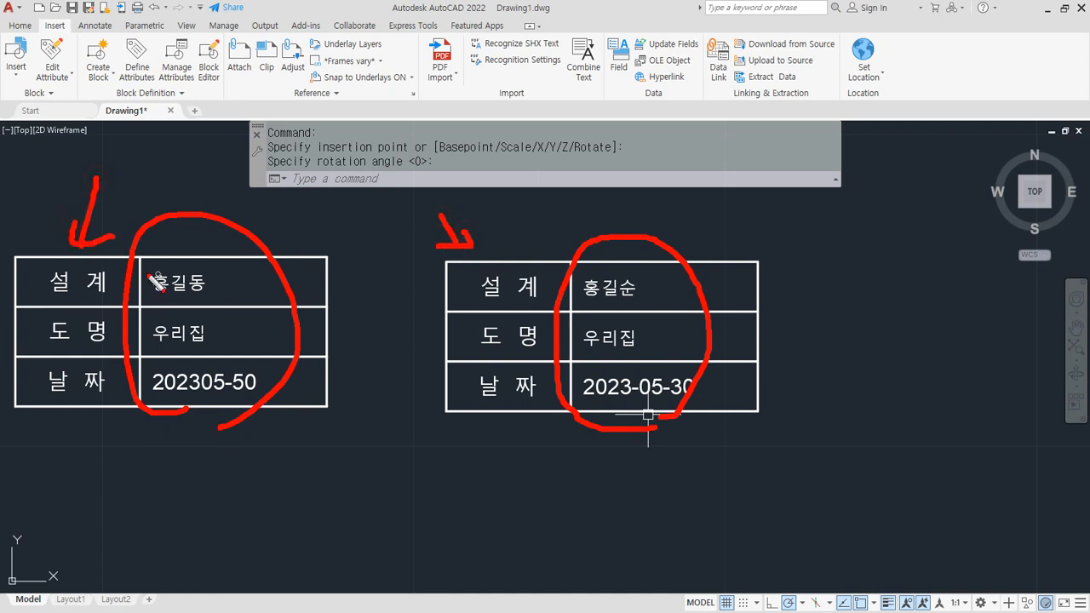
pyautogui.moveTo(184, 304)
pyautogui.mouseDown()
pyautogui.moveTo(171, 271)
pyautogui.moveTo(225, 301)
pyautogui.moveTo(153, 337)
pyautogui.moveTo(226, 400)
pyautogui.moveTo(256, 387)
pyautogui.moveTo(256, 402)
pyautogui.mouseUp()
pyautogui.moveTo(636, 308)
pyautogui.mouseDown()
pyautogui.moveTo(620, 259)
pyautogui.moveTo(625, 277)
pyautogui.mouseUp()
pyautogui.moveTo(615, 328)
pyautogui.mouseDown()
pyautogui.moveTo(569, 302)
pyautogui.moveTo(633, 343)
pyautogui.mouseUp()
pyautogui.moveTo(624, 390); pyautogui.dragTo(630, 397)
pyautogui.moveTo(682, 201)
pyautogui.mouseDown()
pyautogui.moveTo(686, 245)
pyautogui.moveTo(734, 208)
pyautogui.moveTo(699, 219)
pyautogui.mouseUp()
pyautogui.press('Escape')
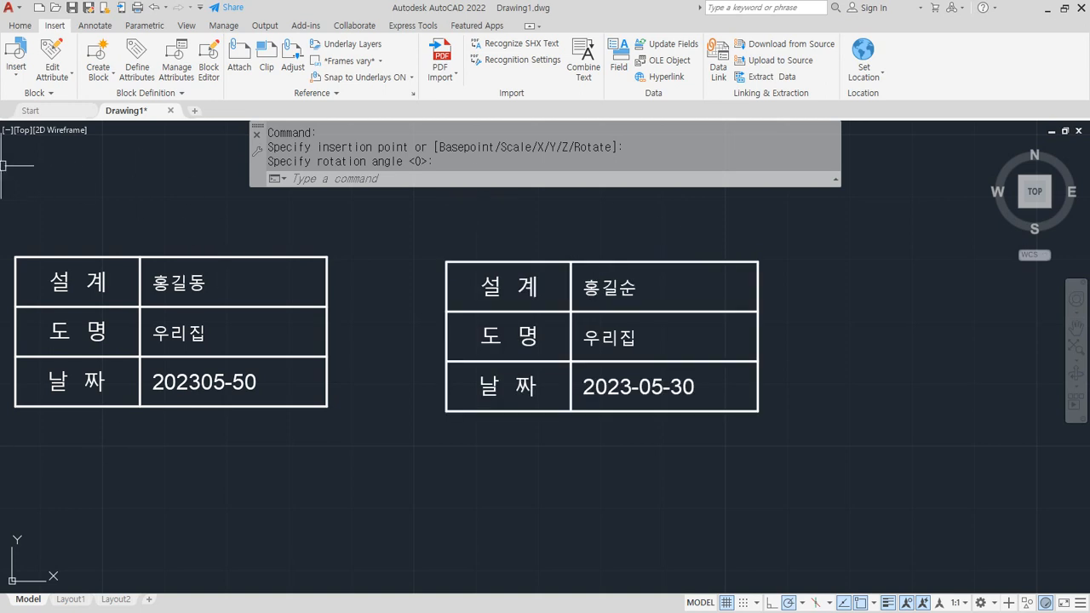
pyautogui.moveTo(194, 424)
pyautogui.mouseDown()
pyautogui.moveTo(137, 387)
pyautogui.moveTo(288, 366)
pyautogui.moveTo(211, 440)
pyautogui.moveTo(139, 426)
pyautogui.moveTo(348, 440)
pyautogui.moveTo(298, 440)
pyautogui.mouseUp()
pyautogui.press('Escape')
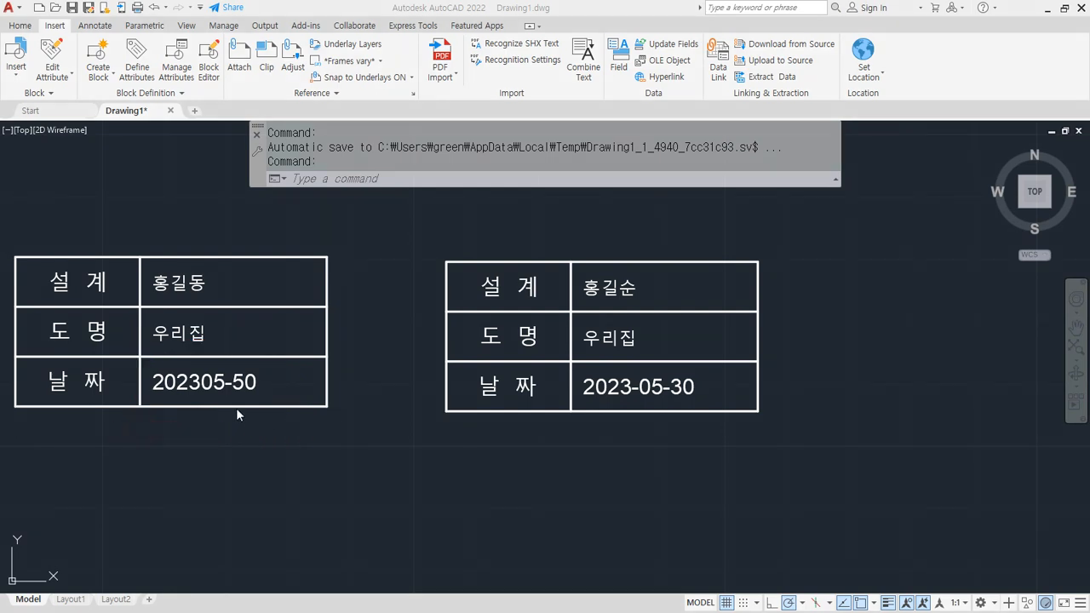
# Switch to the Notepad command notes, highlight the attedit entry and return to the AutoCAD drawing.
pyautogui.hotkey('alt', 'Tab')
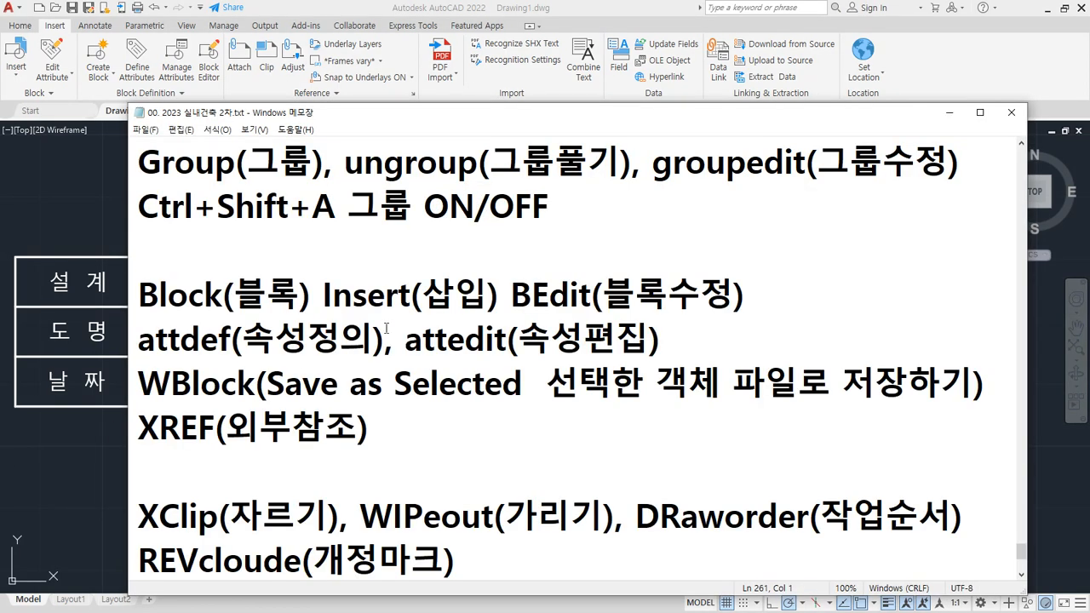
pyautogui.moveTo(416, 341); pyautogui.dragTo(500, 340)
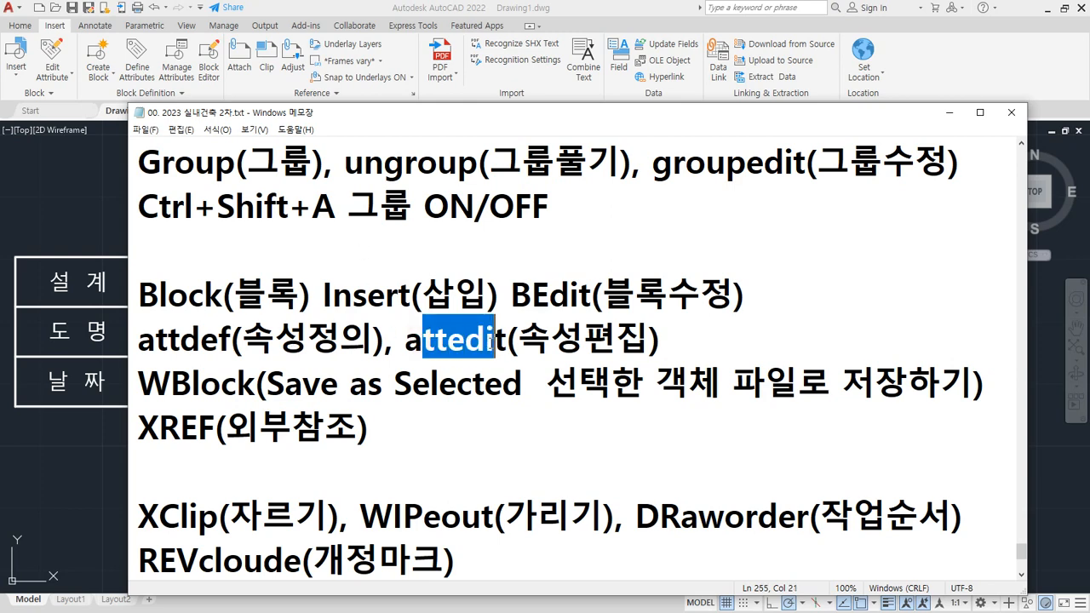
pyautogui.click(94, 457)
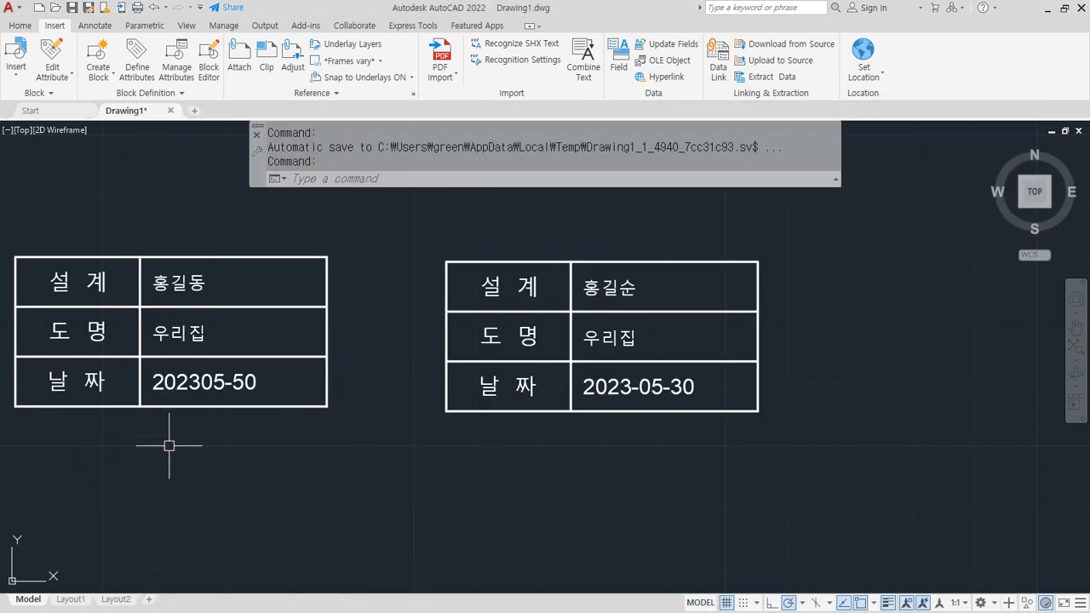
# Use ATTEDIT on the first title block to set its 날짜 attribute to 2023-05-30.
pyautogui.write('ㅅㅅ')
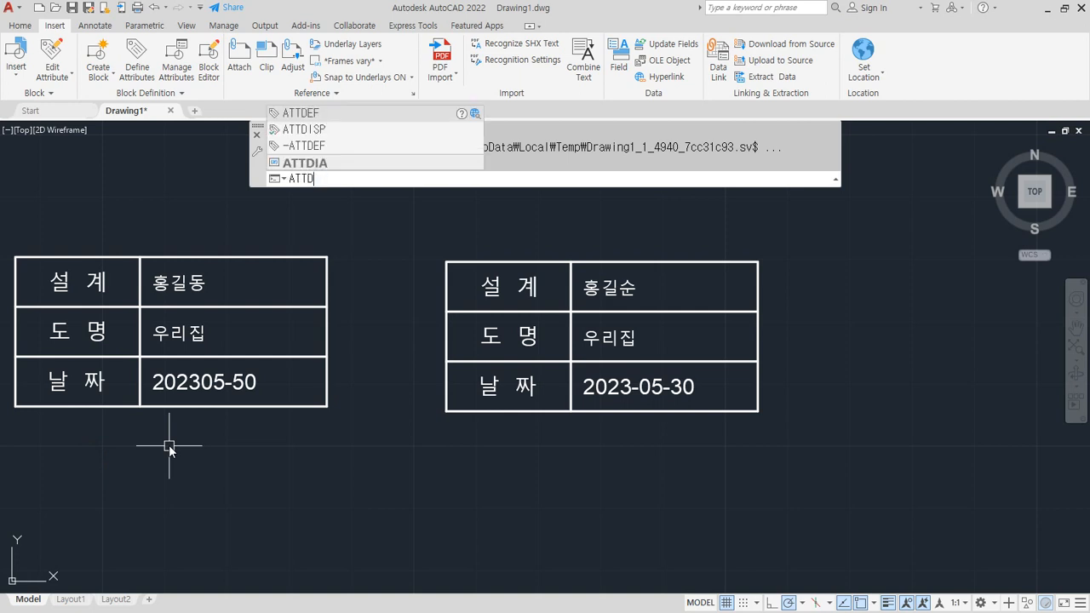
pyautogui.write('EDIT')
pyautogui.press('Return')
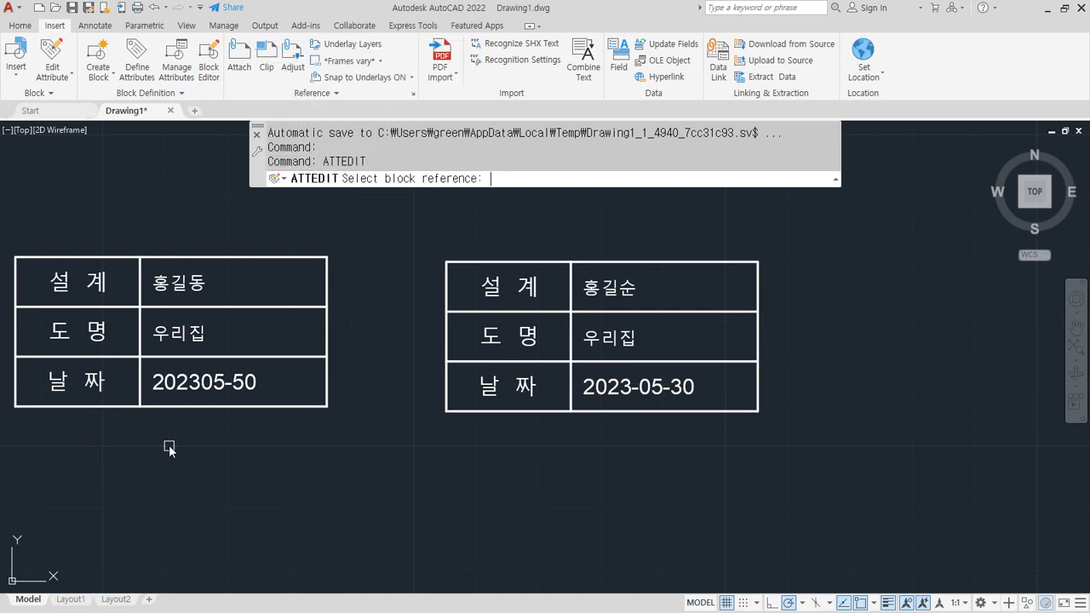
pyautogui.click(167, 393)
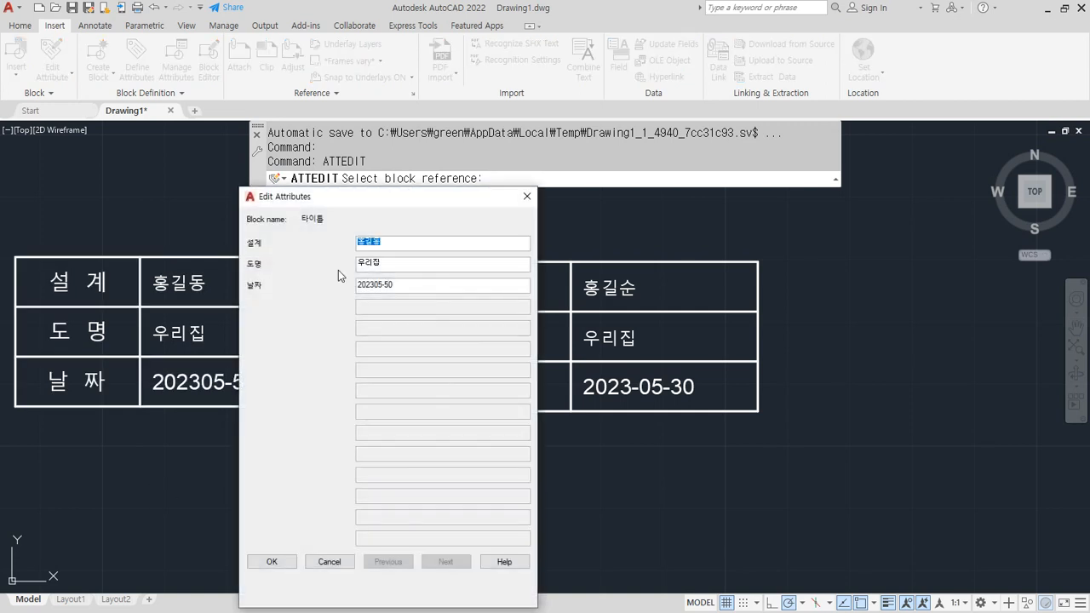
pyautogui.doubleClick(409, 282)
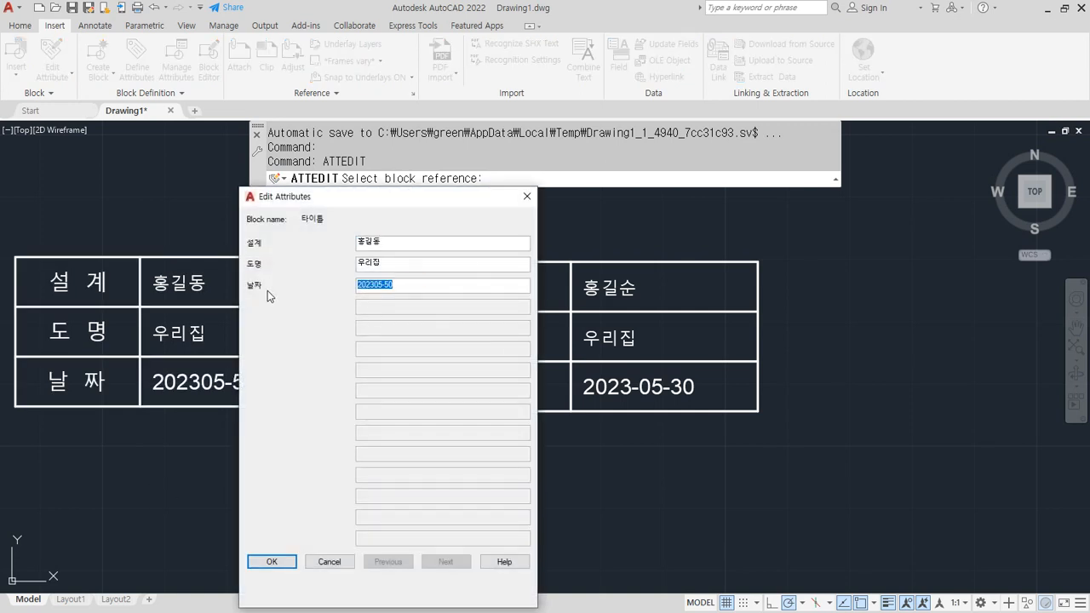
pyautogui.write('2023')
pyautogui.click(266, 561)
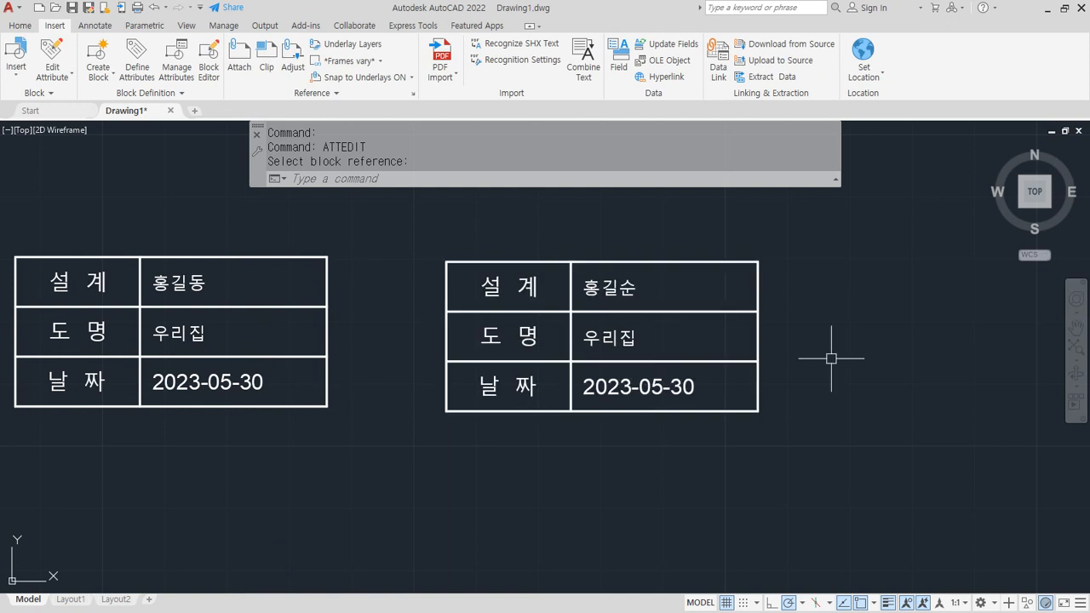
# Open the second title block in the Enhanced Attribute Editor and set its DWG_NAME value to 학원.
pyautogui.click(320, 298)
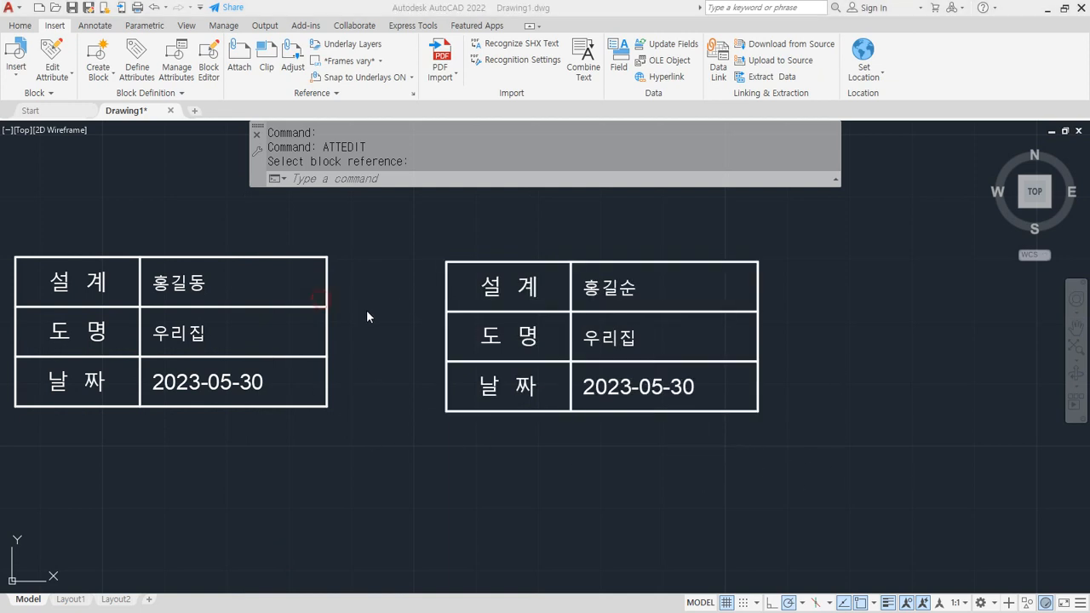
pyautogui.doubleClick(651, 386)
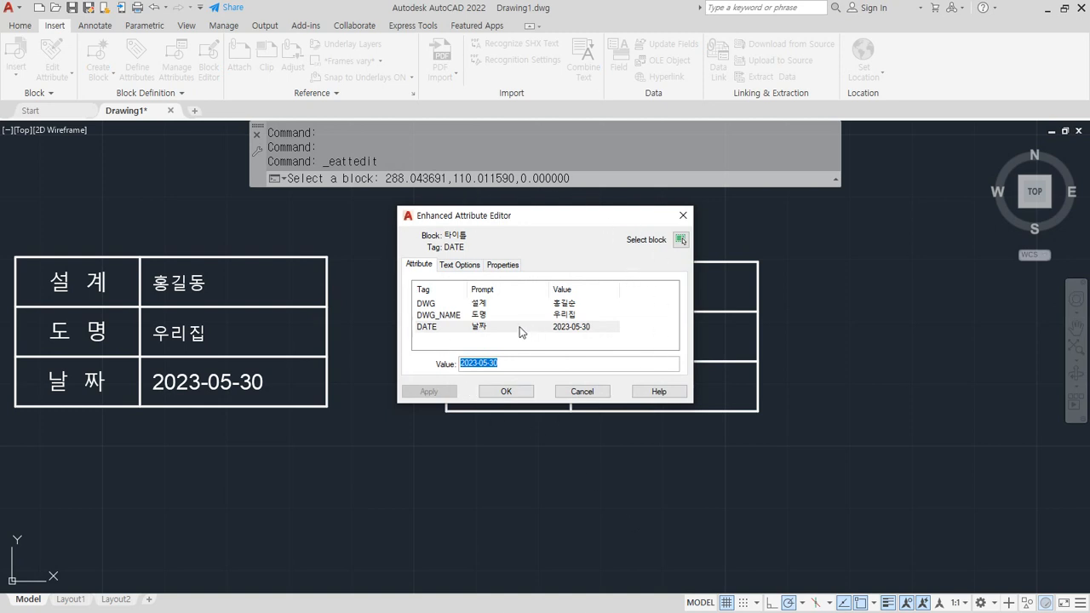
pyautogui.moveTo(552, 220); pyautogui.dragTo(296, 256)
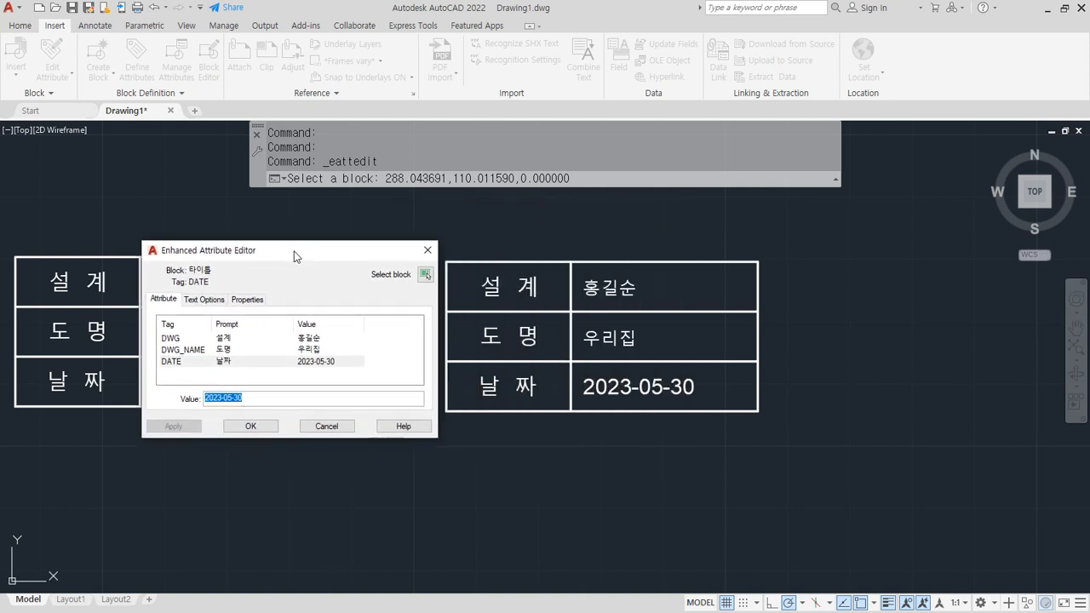
pyautogui.click(240, 340)
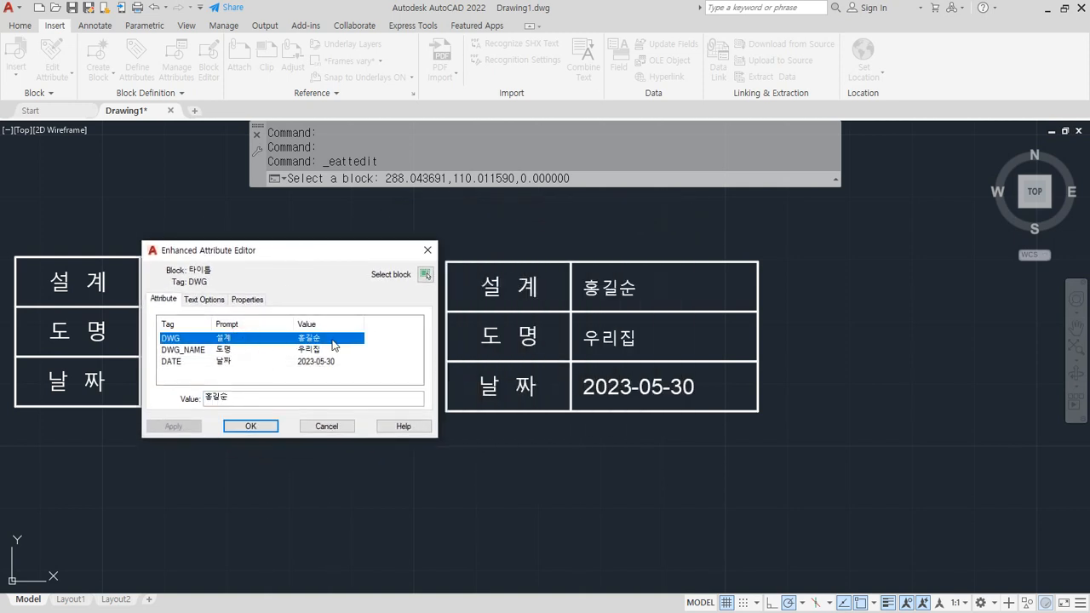
pyautogui.click(315, 351)
pyautogui.doubleClick(236, 398)
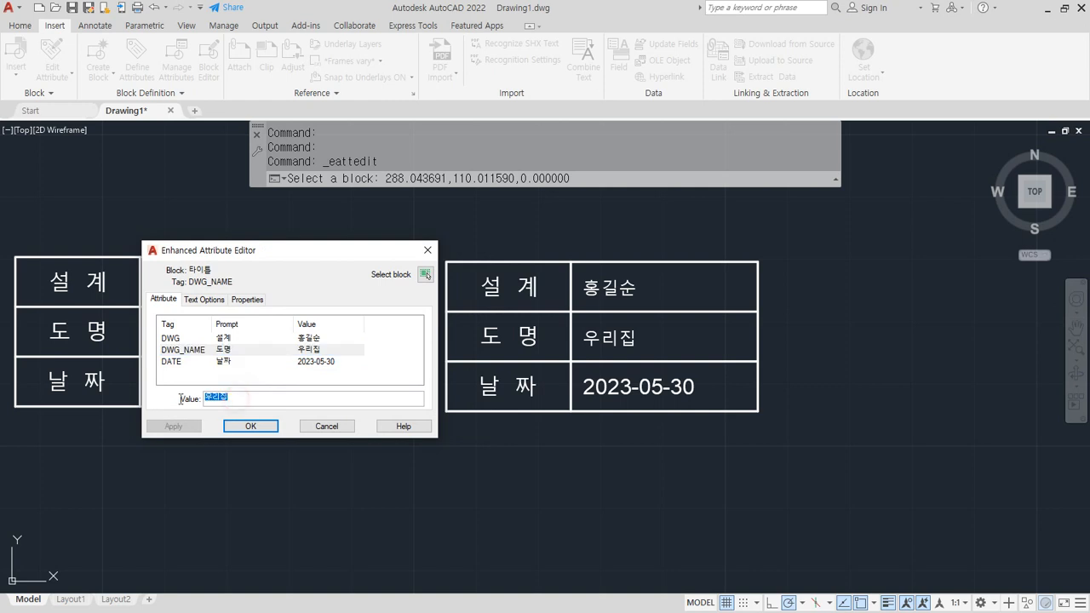
pyautogui.write('학원')
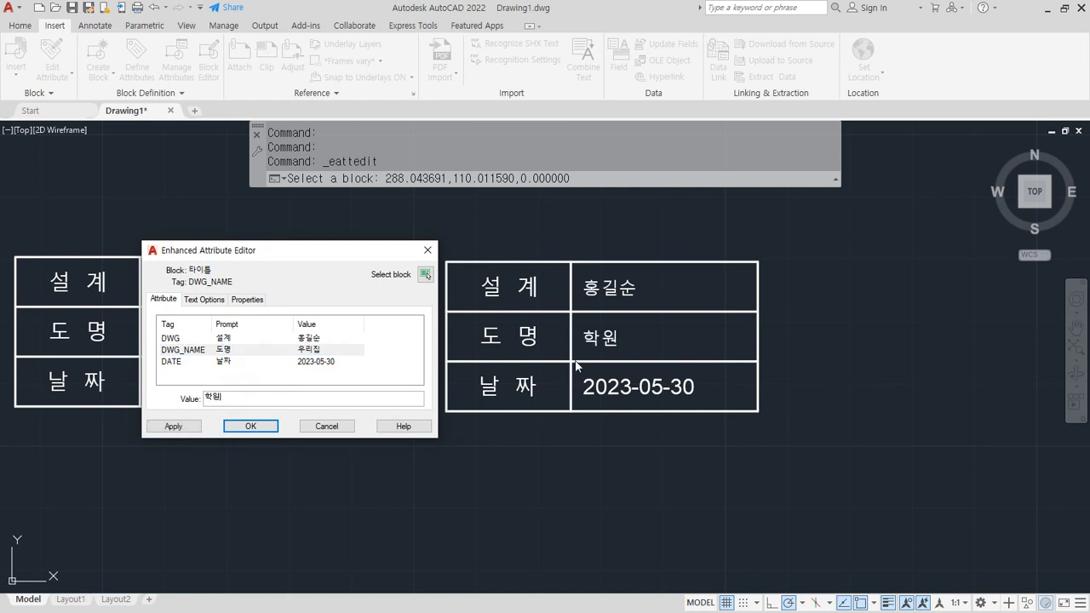
pyautogui.moveTo(190, 409); pyautogui.dragTo(283, 403)
pyautogui.moveTo(558, 373); pyautogui.dragTo(627, 361)
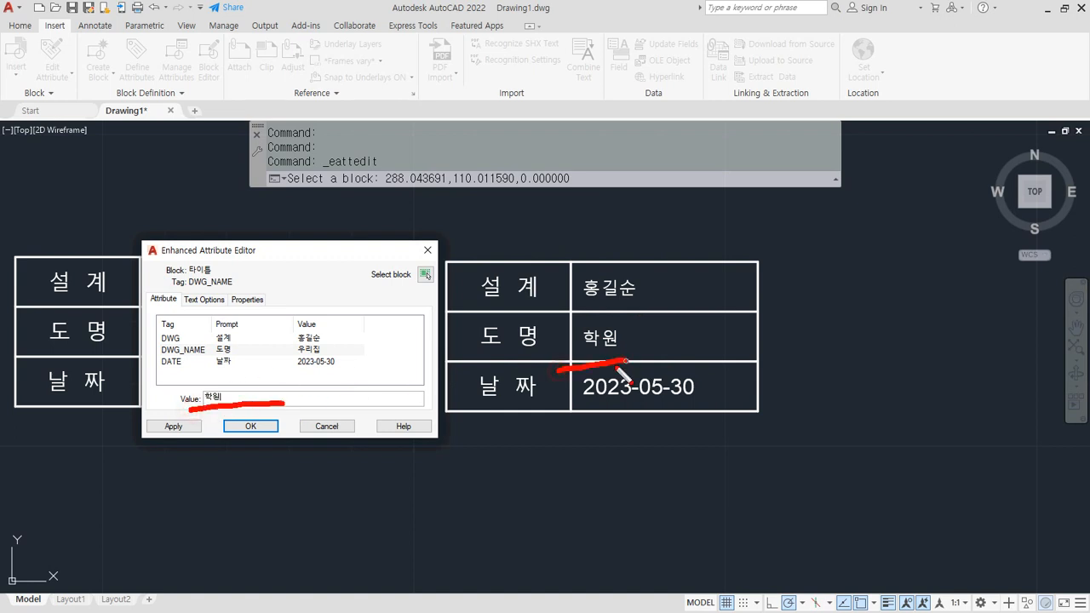
pyautogui.press('Escape')
pyautogui.click(214, 352)
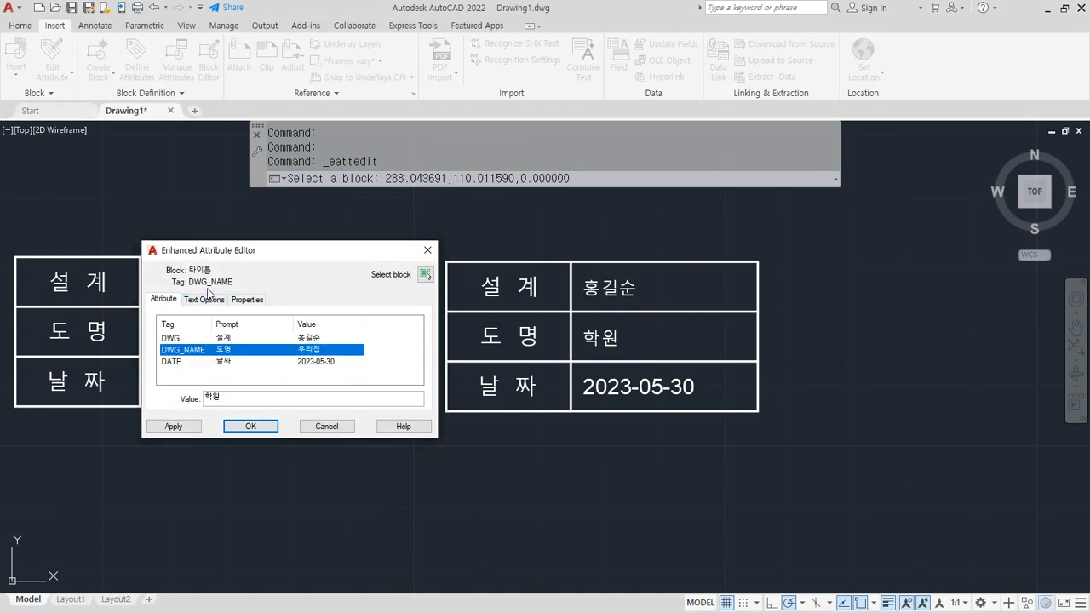
# Set the DWG_NAME attribute's oblique angle to 15, review its layer and colour properties, and accept the attribute edits.
pyautogui.click(199, 302)
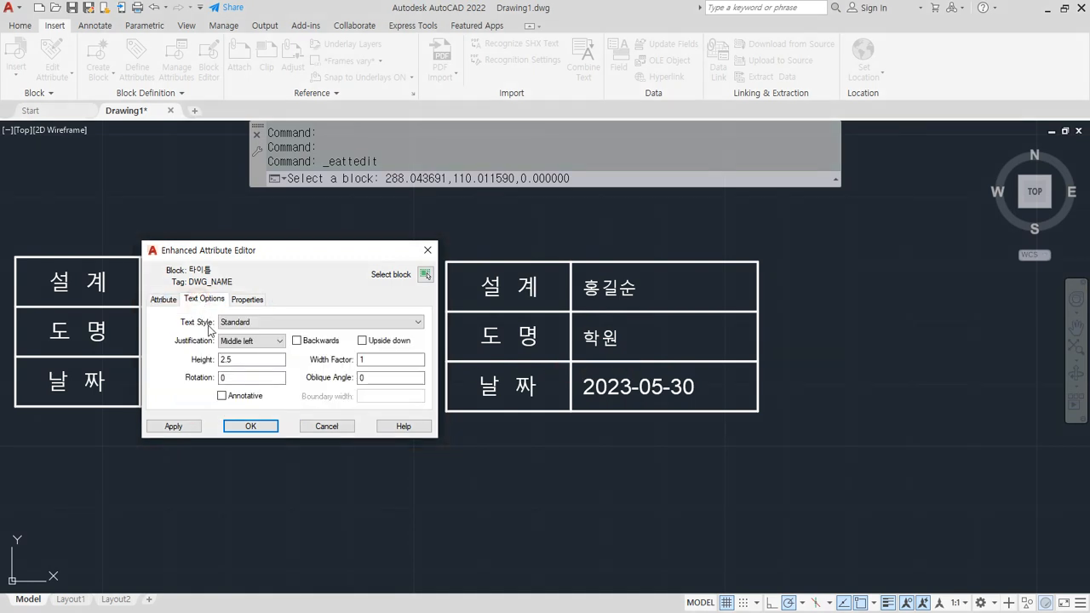
pyautogui.doubleClick(267, 362)
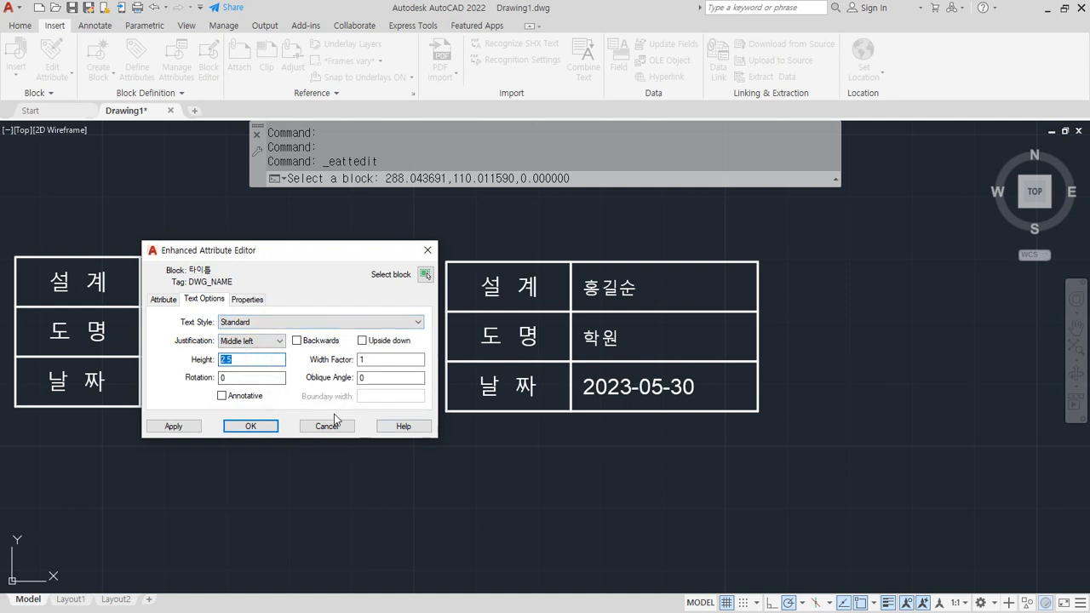
pyautogui.doubleClick(366, 378)
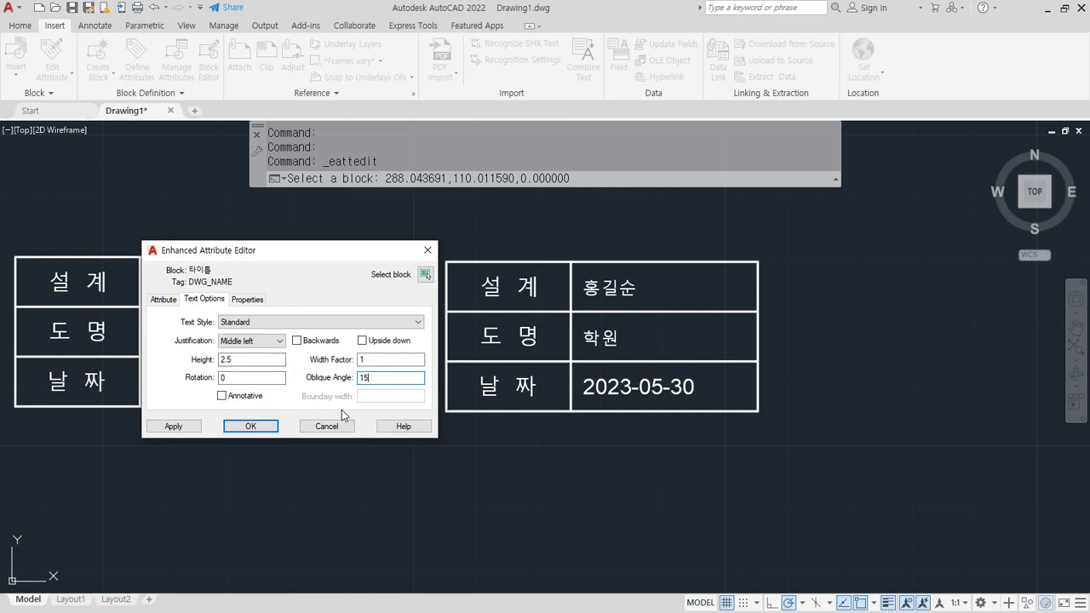
pyautogui.click(375, 360)
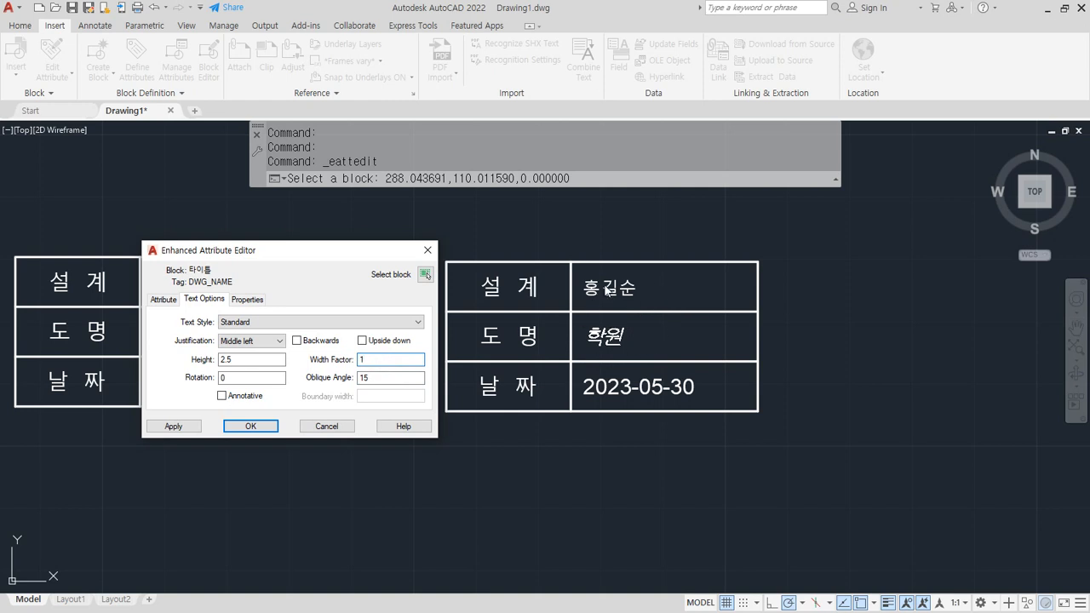
pyautogui.click(249, 299)
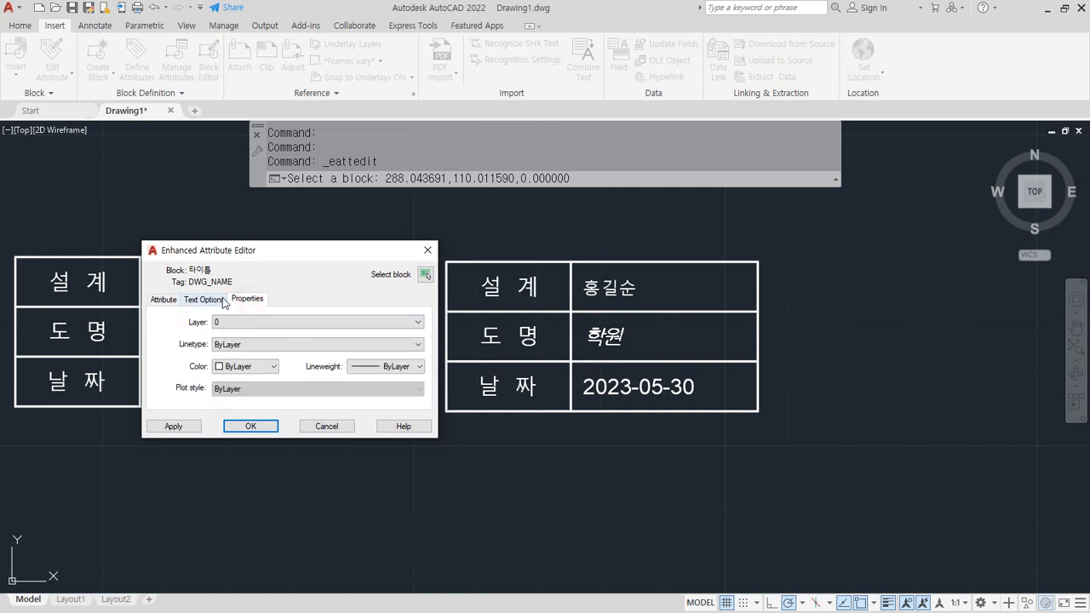
pyautogui.click(224, 302)
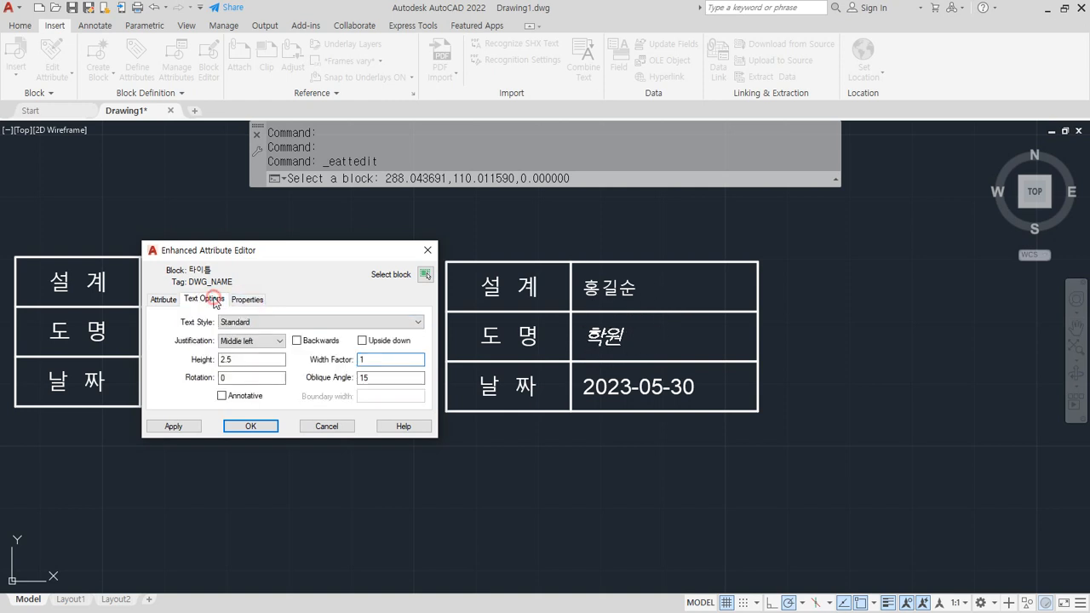
pyautogui.click(295, 322)
pyautogui.click(295, 324)
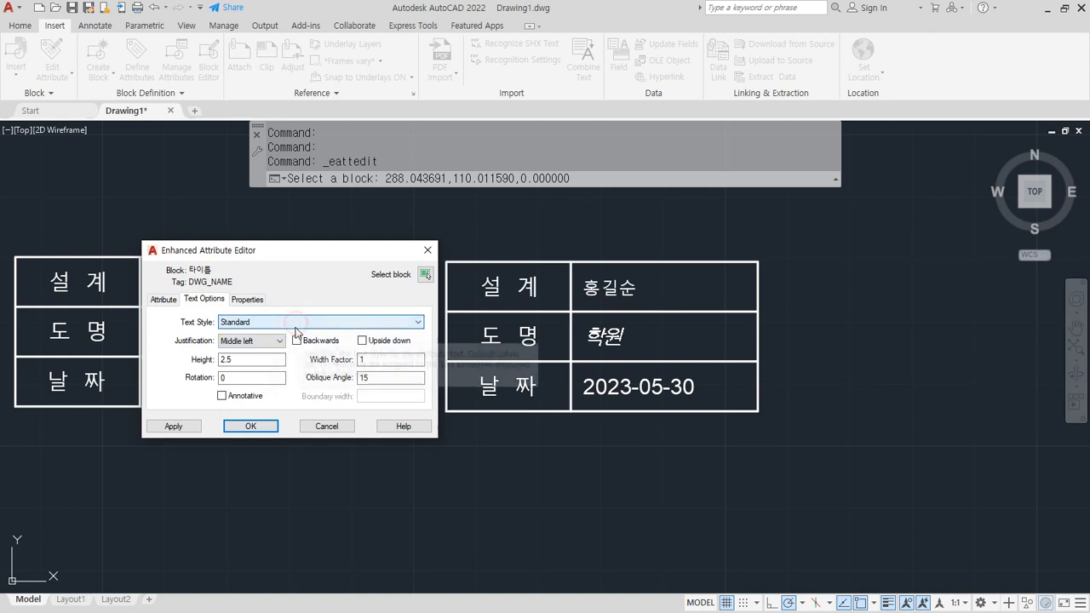
pyautogui.click(252, 299)
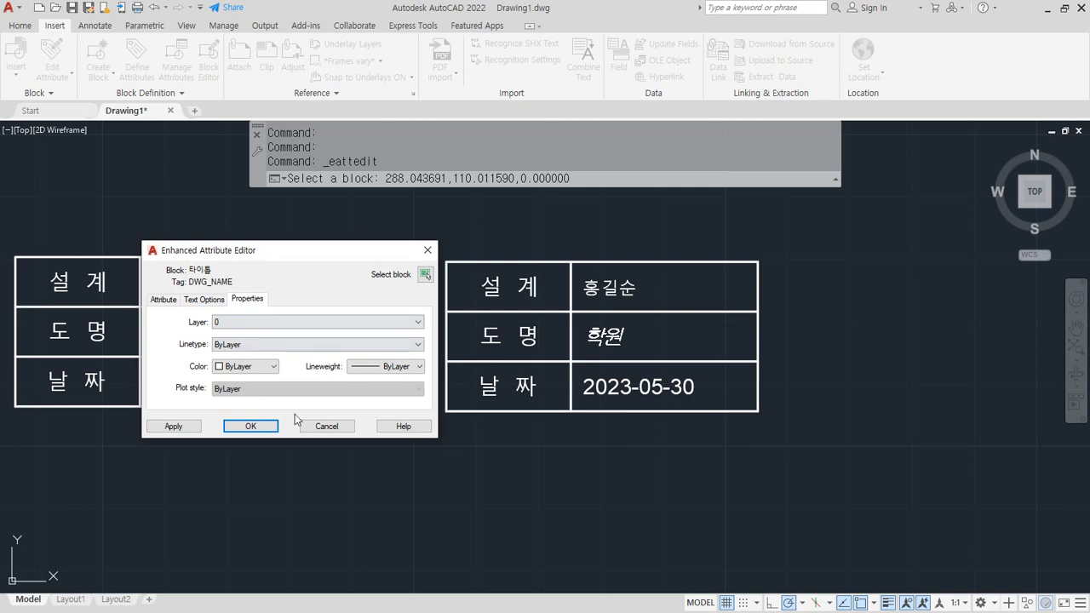
pyautogui.click(267, 425)
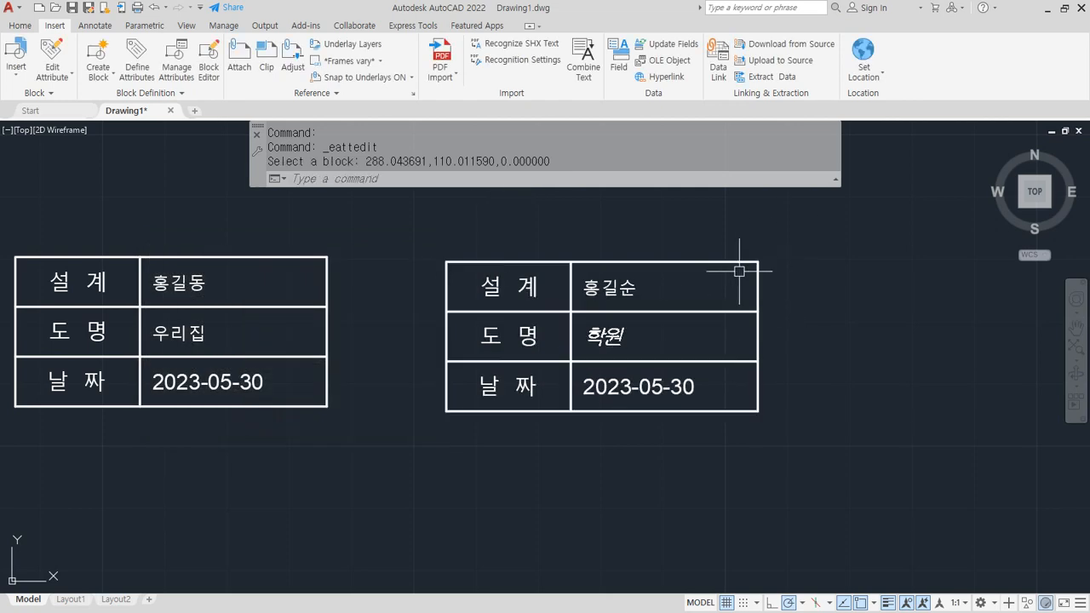
# Switch to the Notepad notes, highlight the WBlock description about saving selected objects as a file, and return to AutoCAD.
pyautogui.hotkey('alt', 'Tab')
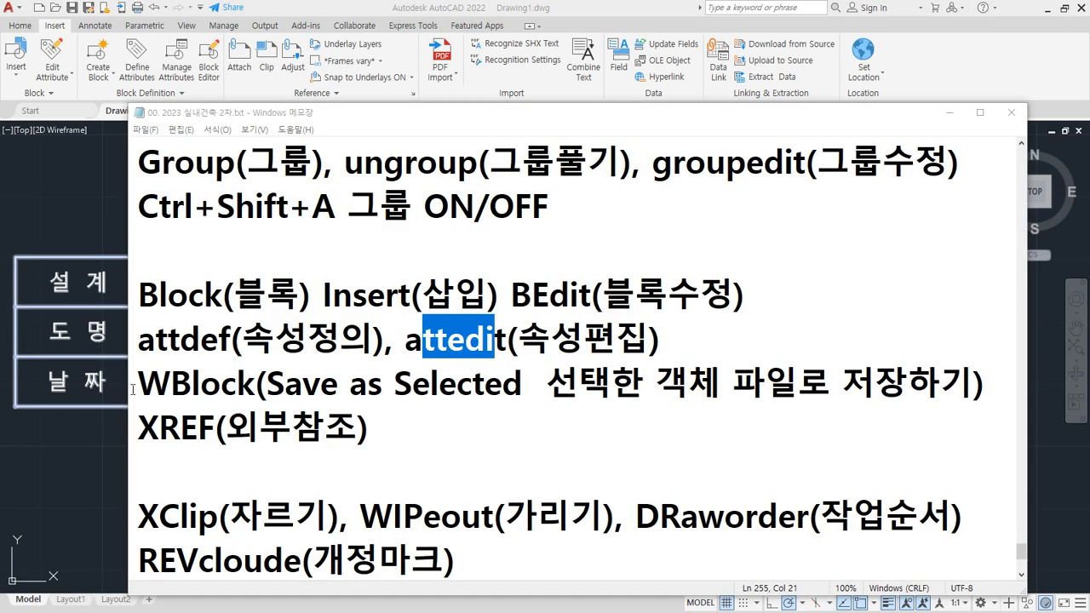
pyautogui.moveTo(132, 389); pyautogui.dragTo(529, 388)
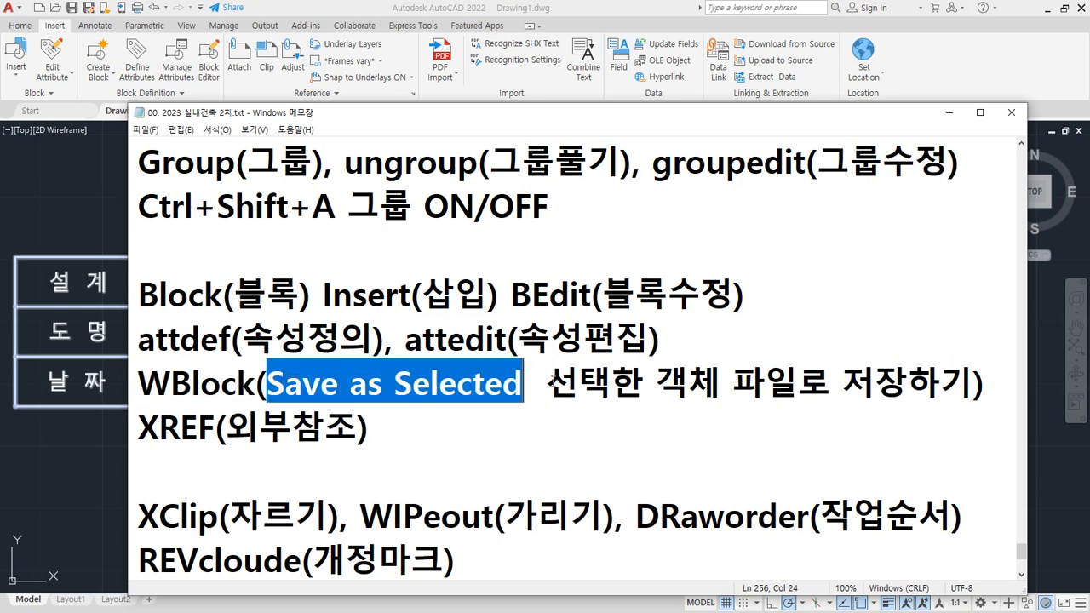
pyautogui.moveTo(550, 385); pyautogui.dragTo(974, 385)
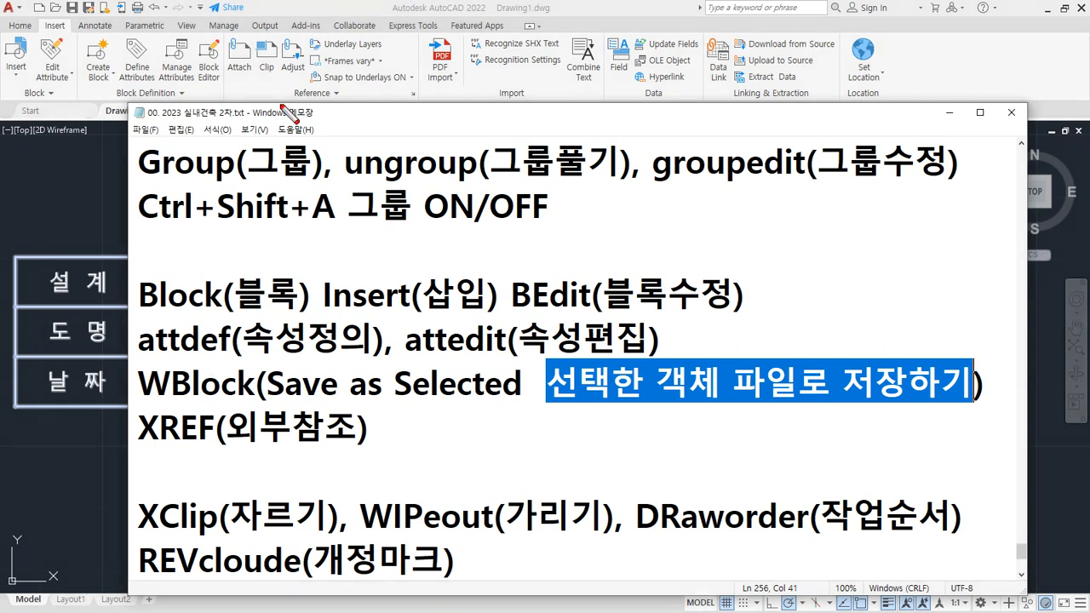
pyautogui.click(68, 181)
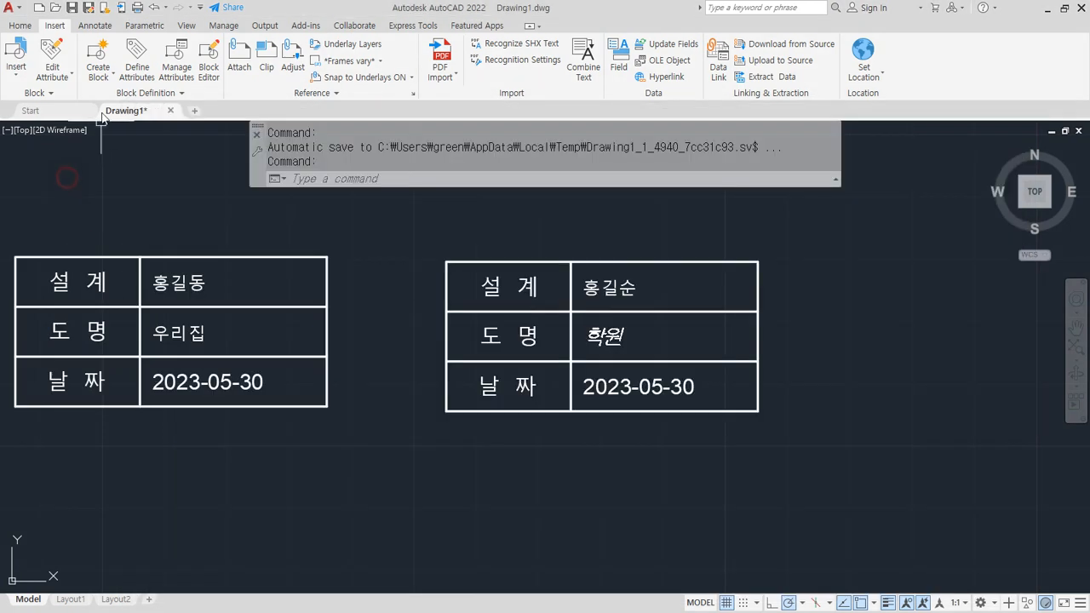
# Preview the drawings in the Documents folder and open 화목금반.dwg.
pyautogui.hotkey('ctrl', 'o')
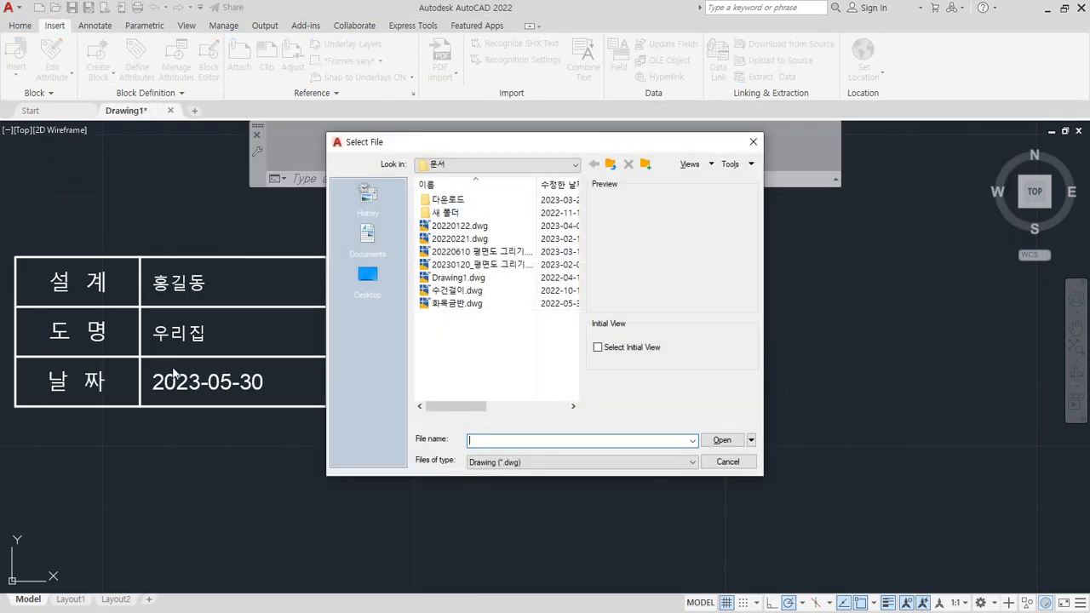
pyautogui.click(477, 266)
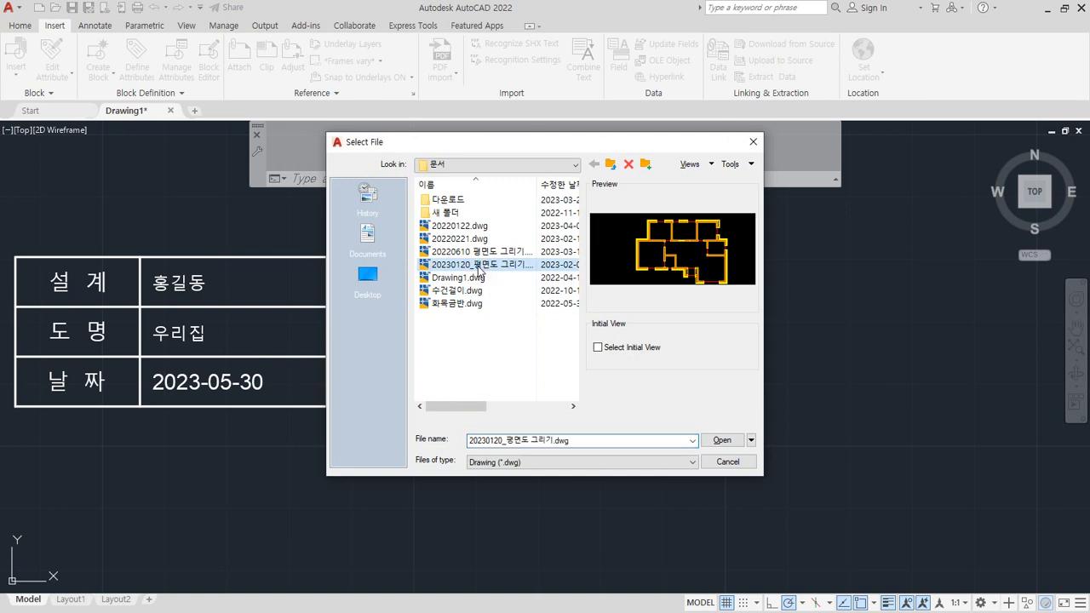
pyautogui.click(475, 278)
pyautogui.click(463, 304)
pyautogui.click(465, 291)
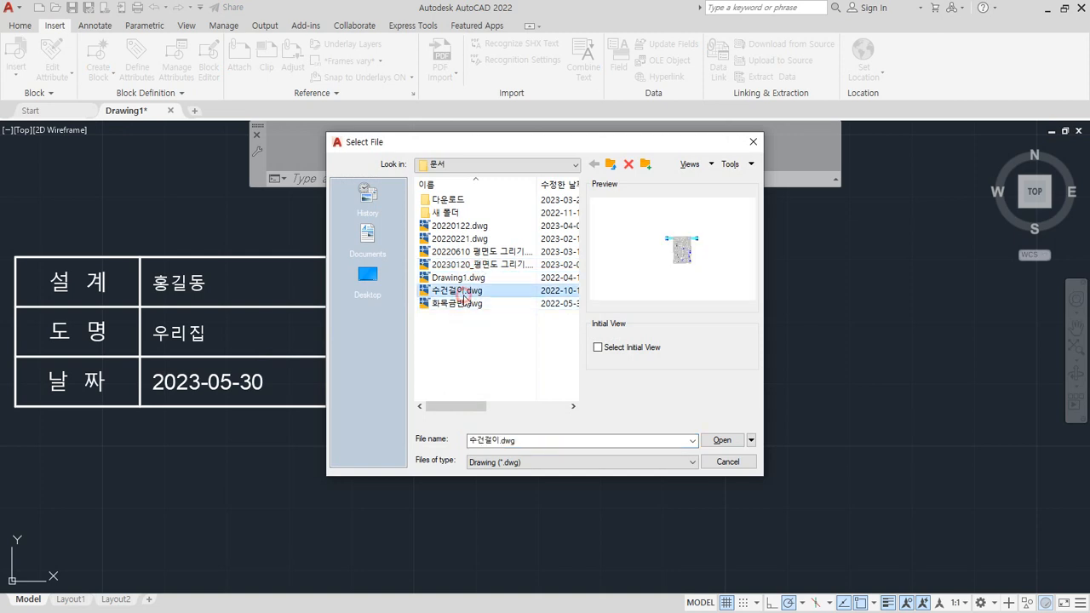
pyautogui.click(462, 324)
pyautogui.click(464, 305)
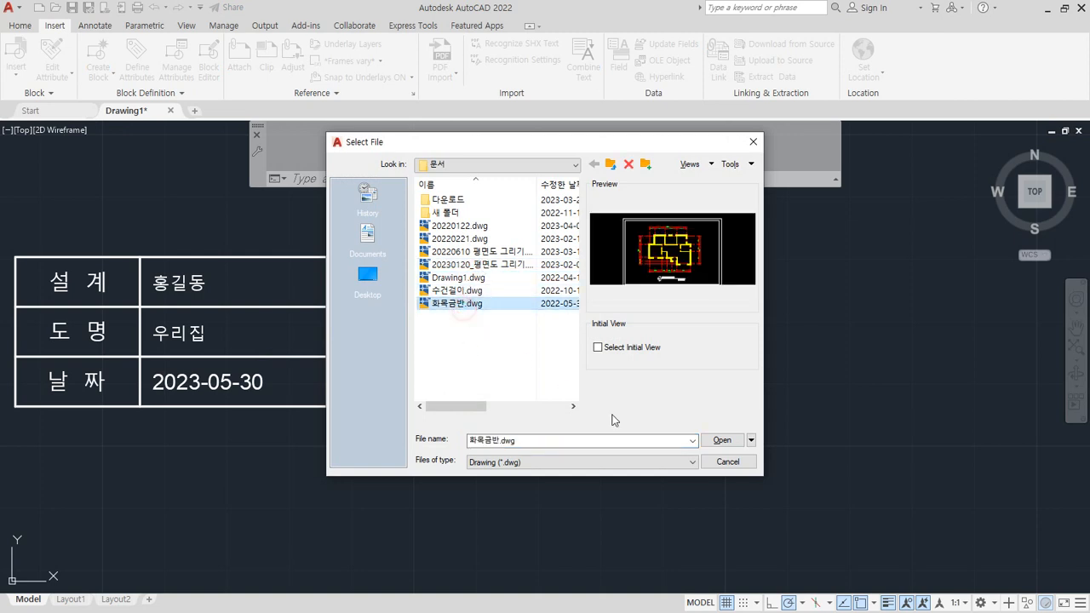
pyautogui.click(730, 444)
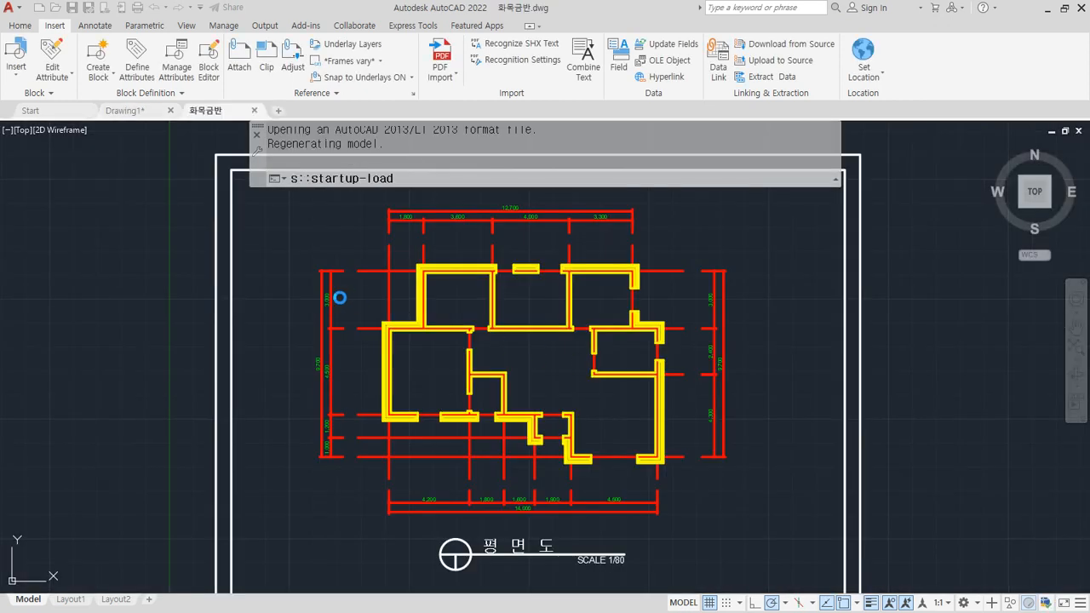
# Start WBLOCK with Objects as the source and pick the centre of the 평면도 title symbol's circle as the base point.
pyautogui.scroll(-2, 565, 421)
pyautogui.scroll(5, 567, 440)
pyautogui.scroll(-6, 502, 417)
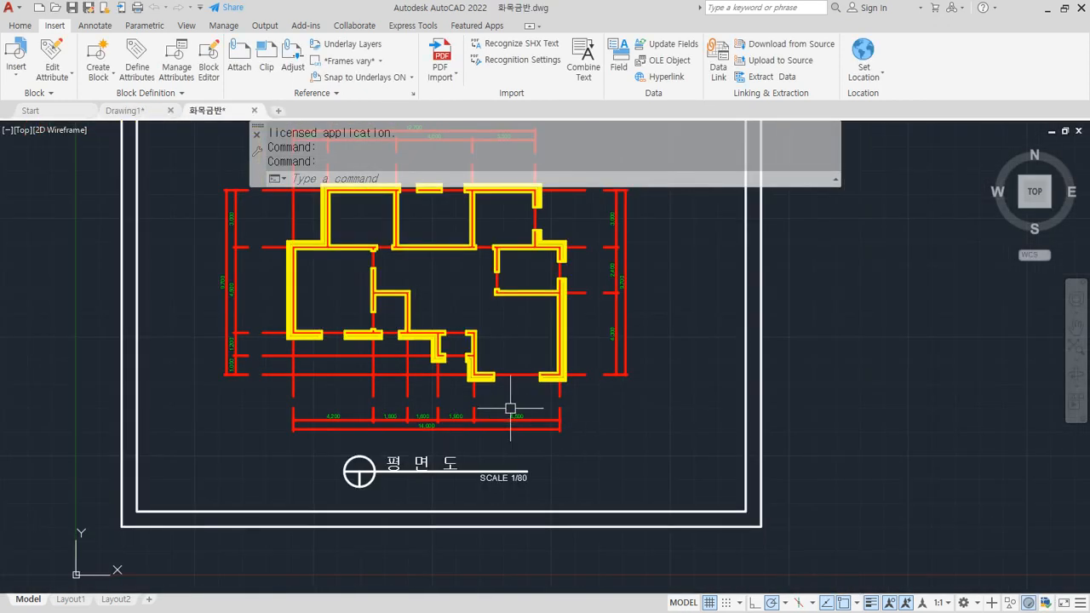
pyautogui.click(510, 450)
pyautogui.write('wbloc')
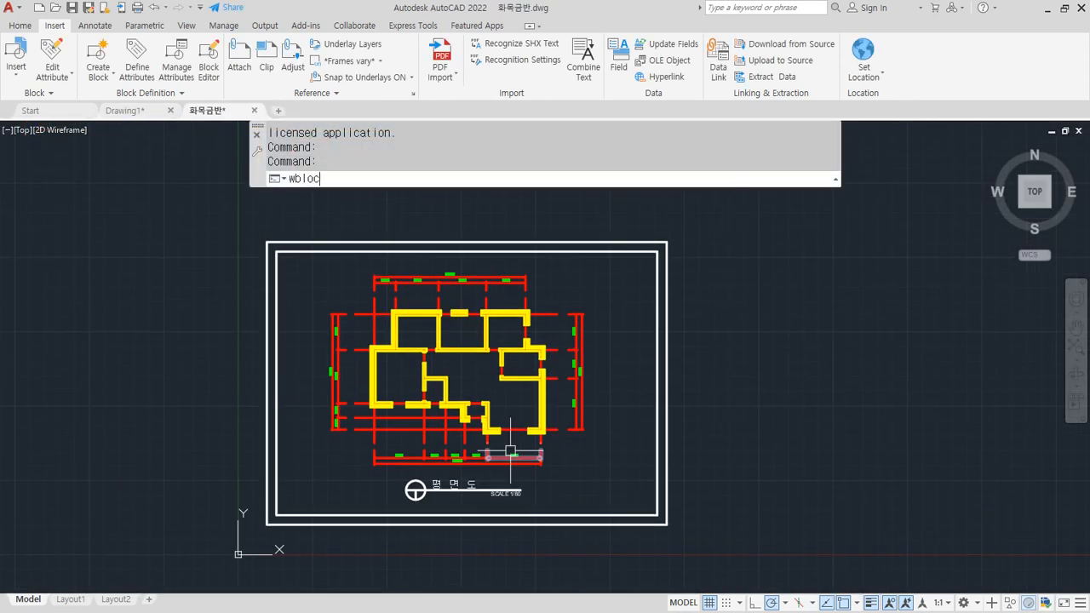
pyautogui.write('k')
pyautogui.press('Return')
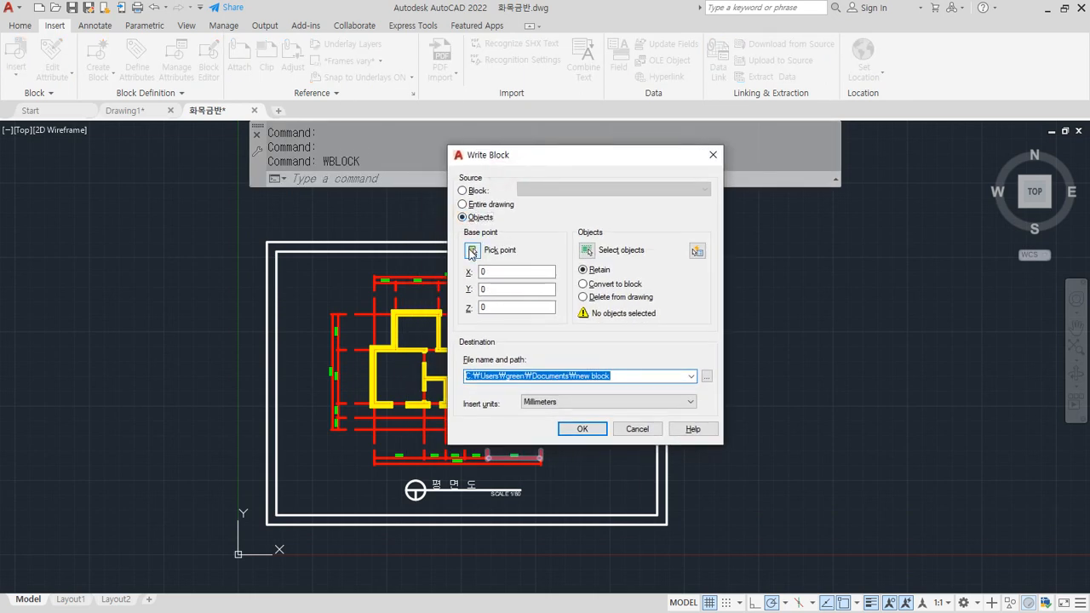
pyautogui.click(473, 251)
pyautogui.click(277, 514)
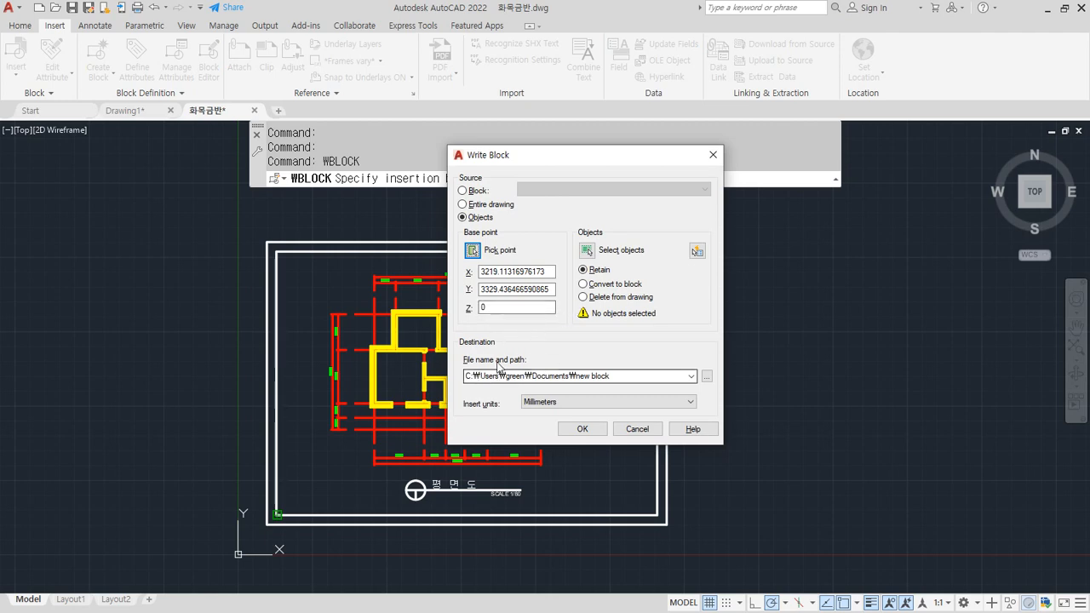
pyautogui.click(473, 251)
pyautogui.scroll(5, 419, 473)
pyautogui.click(420, 327)
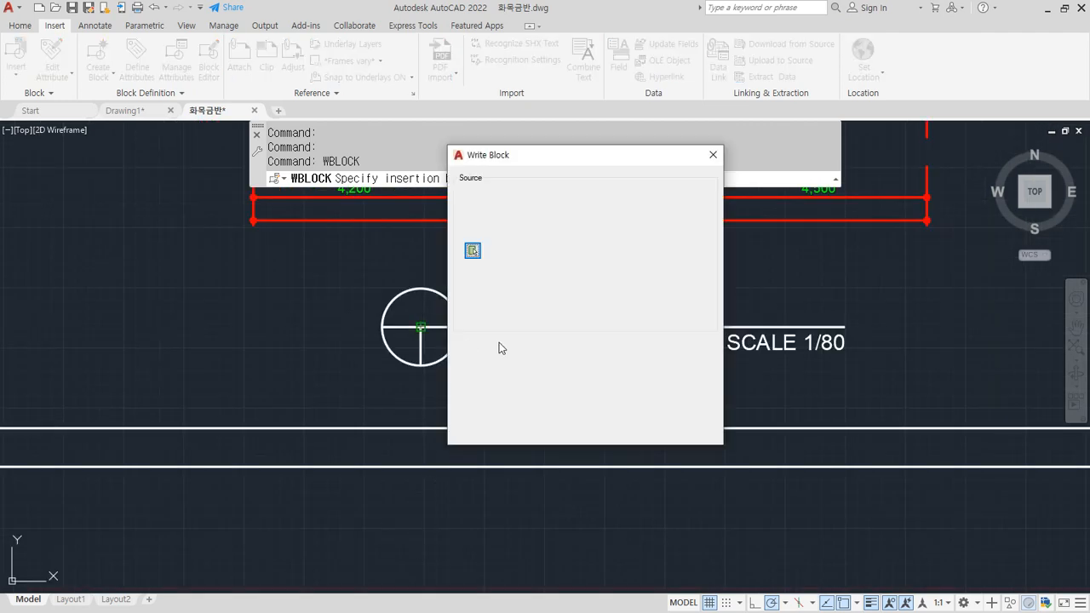
# Select the whole 평면도 title symbol with its scale text and write it to the Documents folder as new block, in millimetres.
pyautogui.click(589, 250)
pyautogui.click(341, 238)
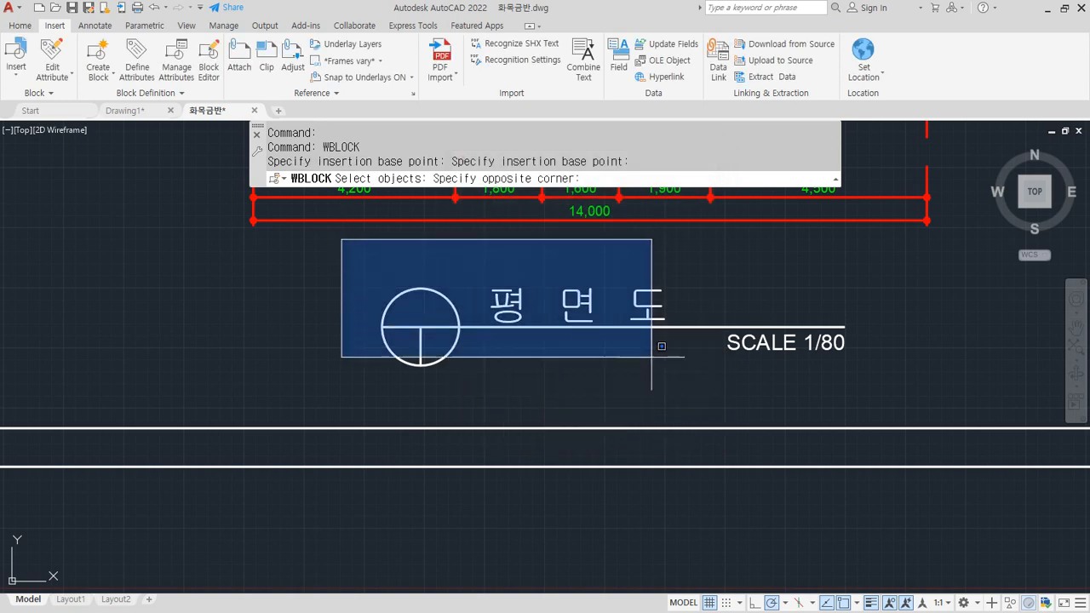
pyautogui.click(931, 389)
pyautogui.press('Return')
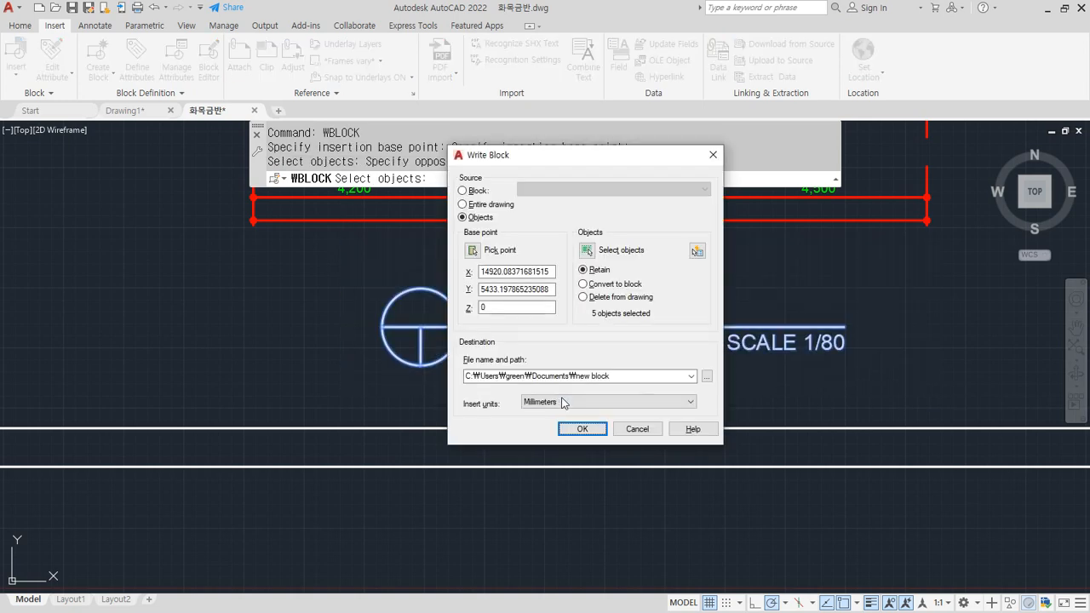
pyautogui.click(610, 381)
pyautogui.click(632, 380)
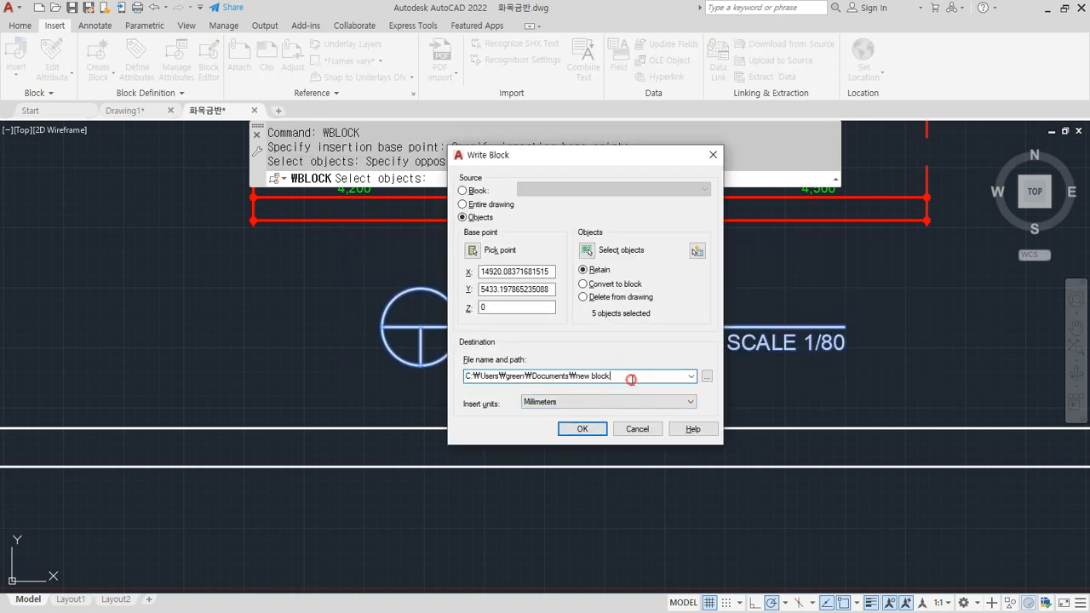
pyautogui.moveTo(594, 380); pyautogui.dragTo(645, 381)
pyautogui.click(582, 432)
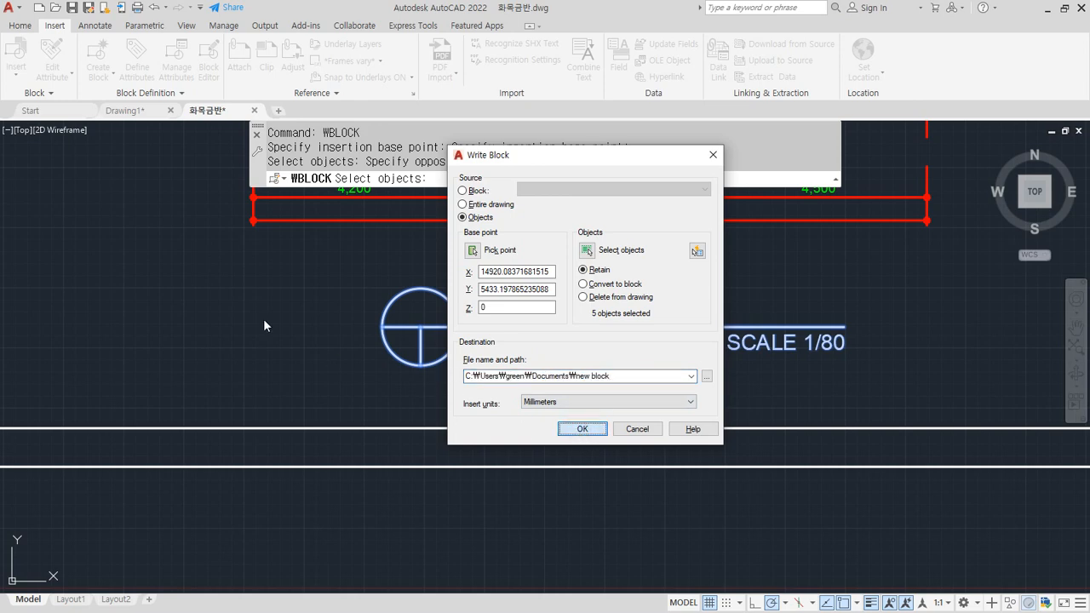
pyautogui.click(583, 430)
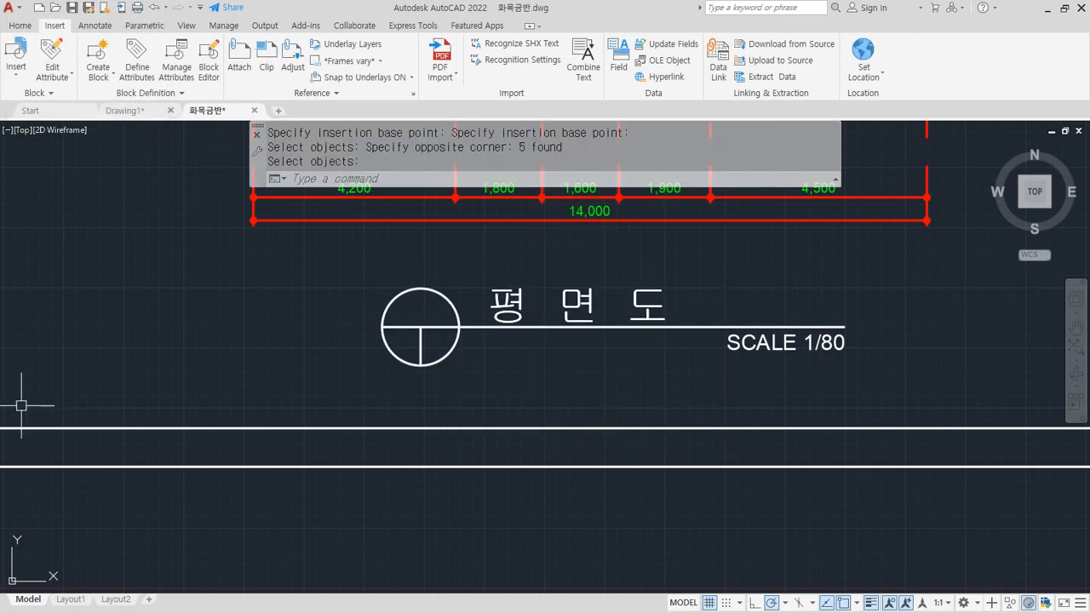
# Switch to File Explorer, find new block.dwg in the Documents folder, and open it in AutoCAD.
pyautogui.hotkey('alt', 'Tab')
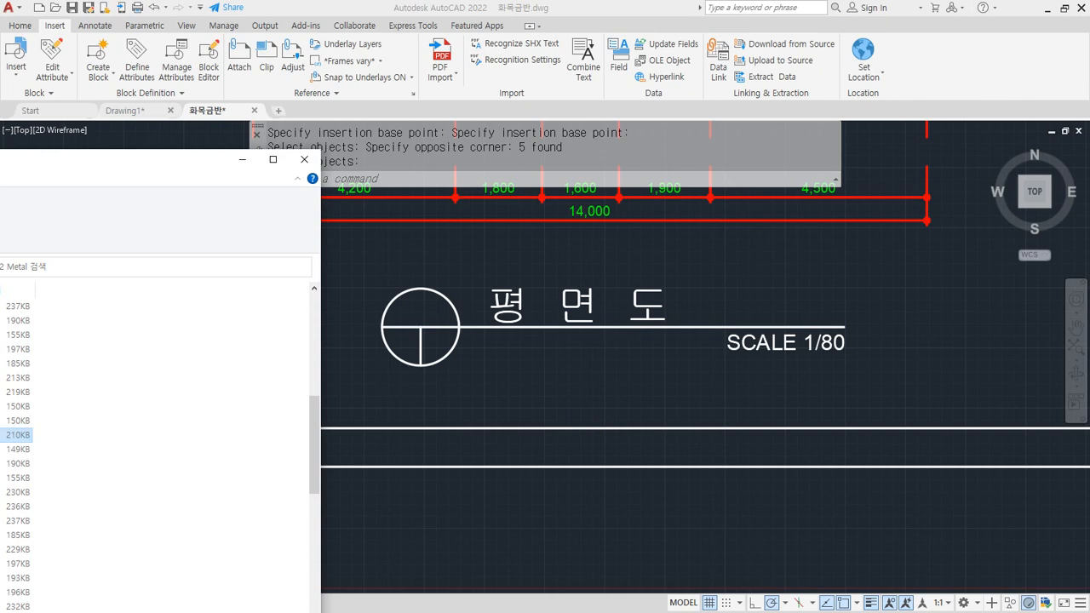
pyautogui.hotkey('alt', 'Tab')
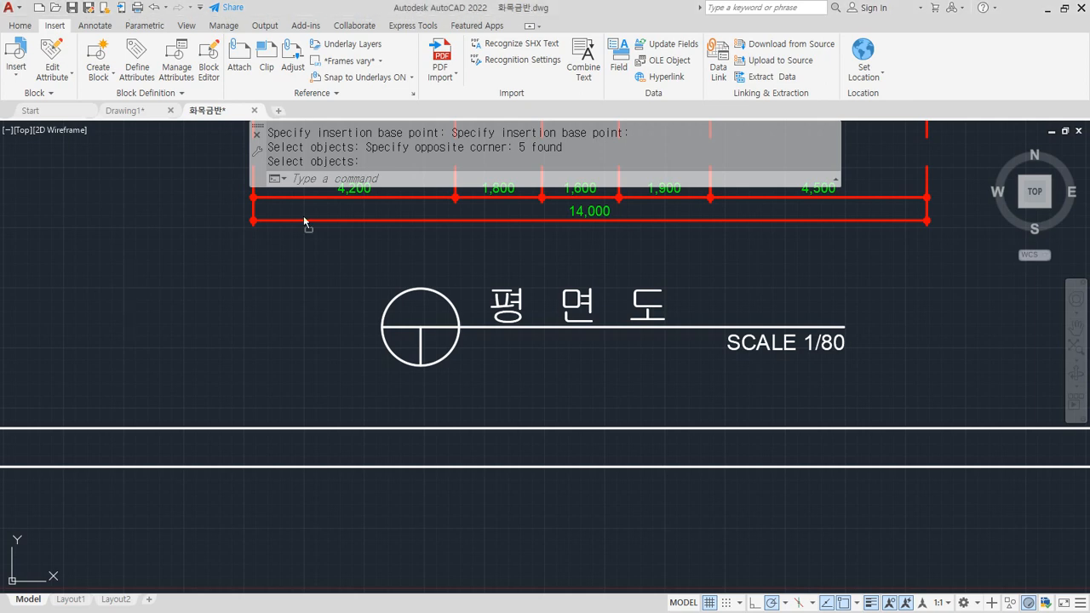
pyautogui.hotkey('alt', 'Tab')
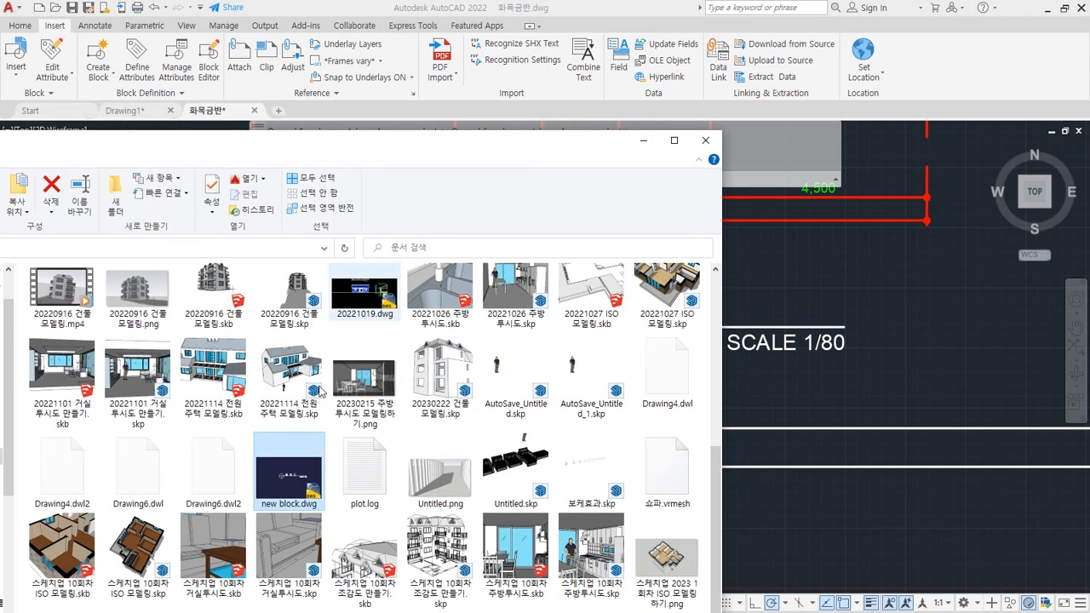
pyautogui.moveTo(529, 90); pyautogui.dragTo(525, 10)
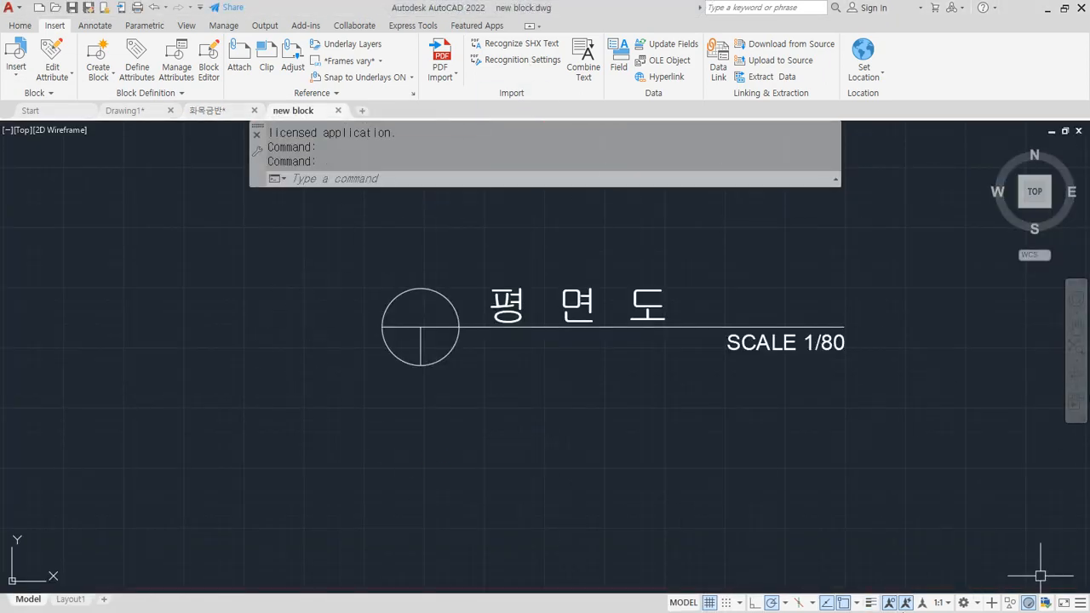
pyautogui.doubleClick(130, 339)
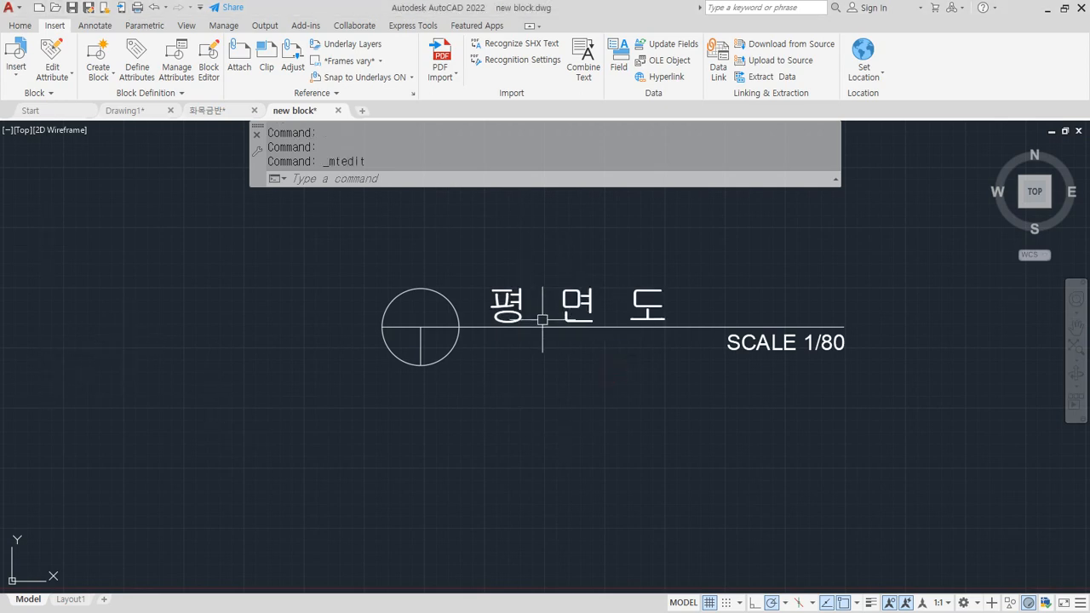
# Go back to the 화목금반 drawing and copy the entire 평면도 title symbol with its text to the clipboard.
pyautogui.click(212, 111)
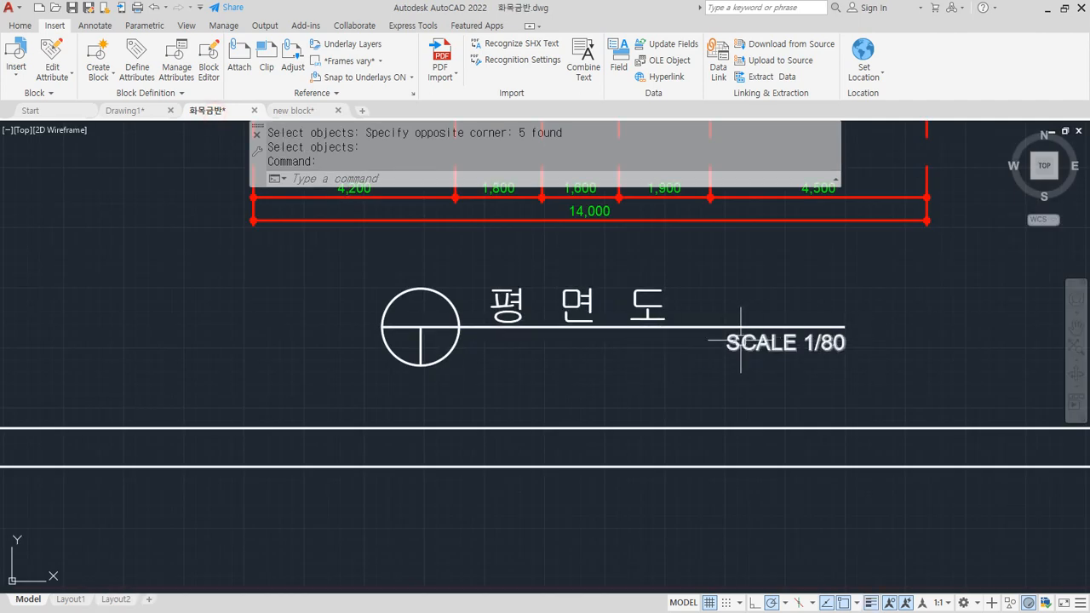
pyautogui.click(994, 394)
pyautogui.click(290, 239)
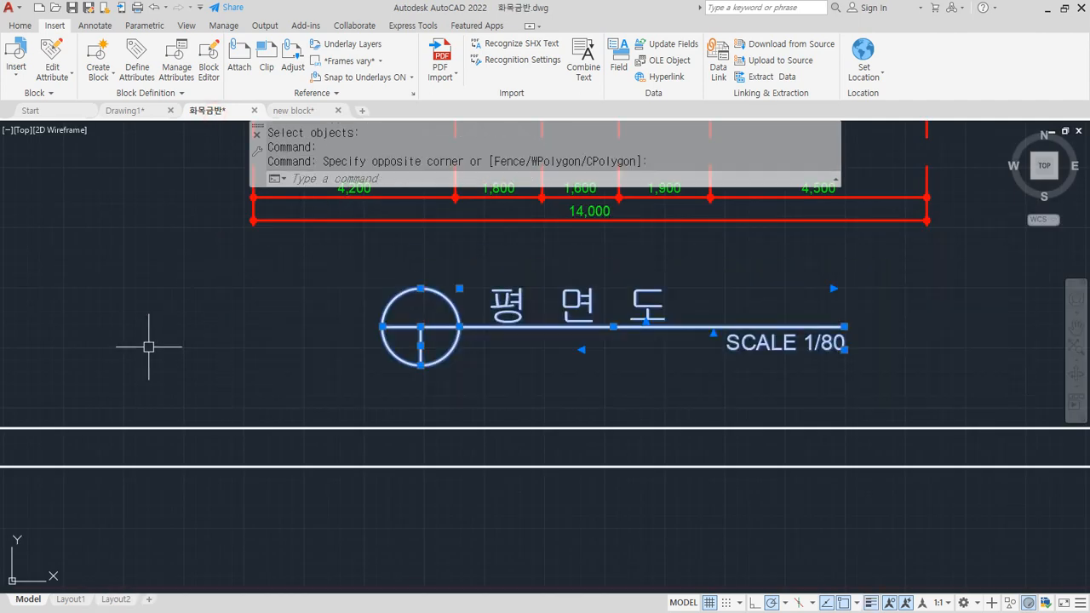
pyautogui.hotkey('ctrl', 'c')
# Create a new drawing and paste the copied 평면도 title near the origin.
pyautogui.click(361, 111)
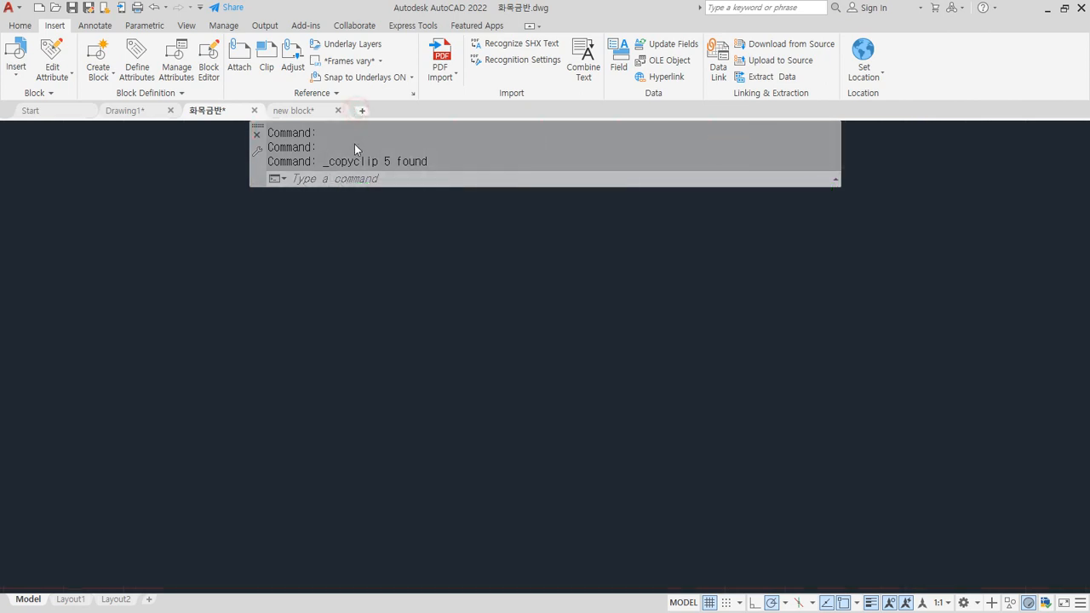
pyautogui.scroll(-8, 188, 437)
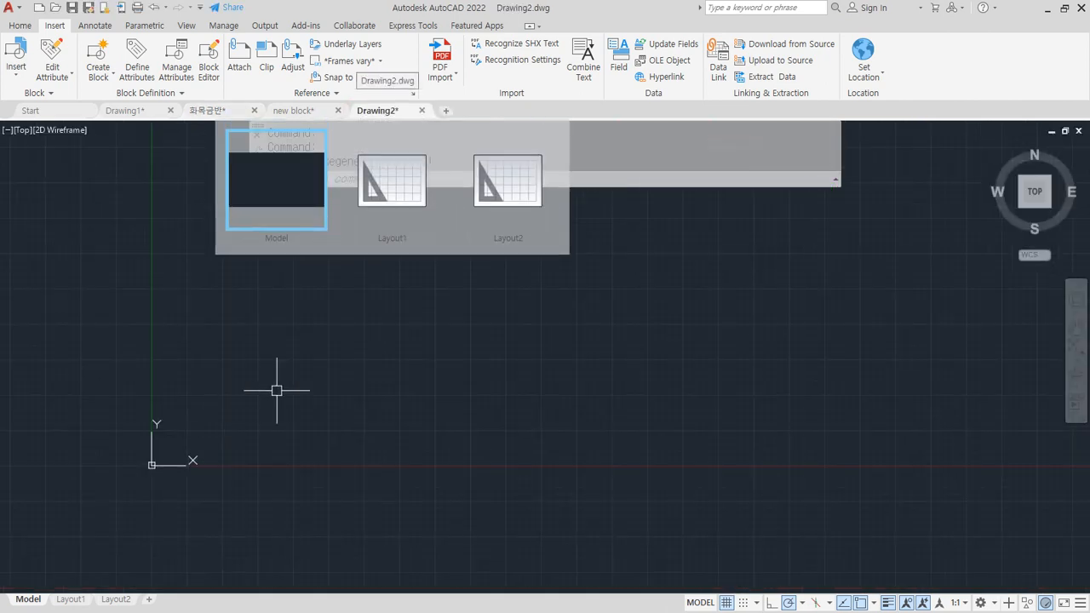
pyautogui.press('Escape')
pyautogui.press('Escape')
pyautogui.press('Escape')
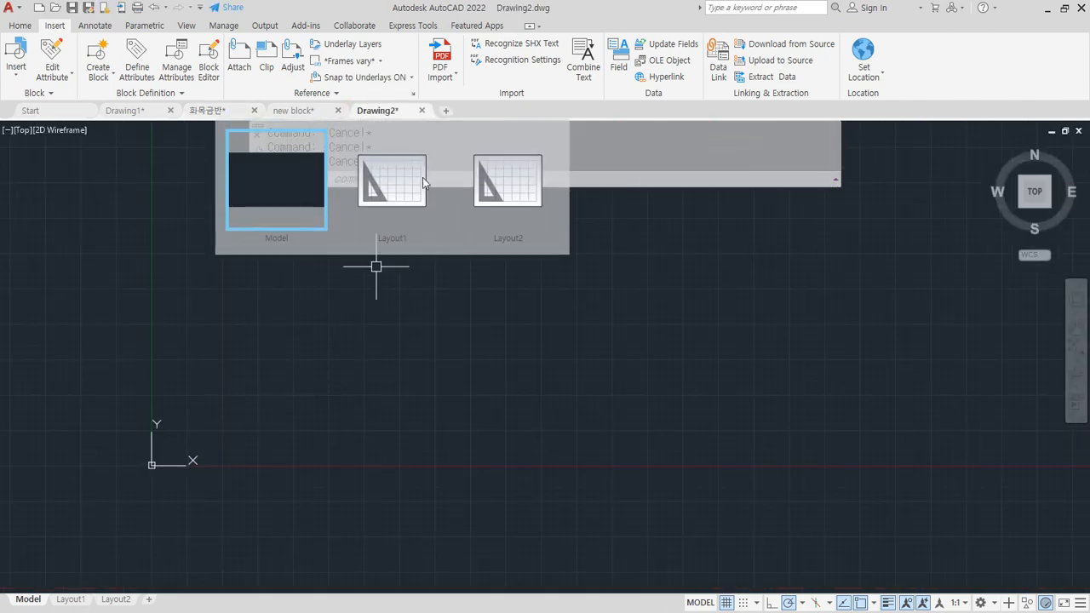
pyautogui.hotkey('ctrl', 'v')
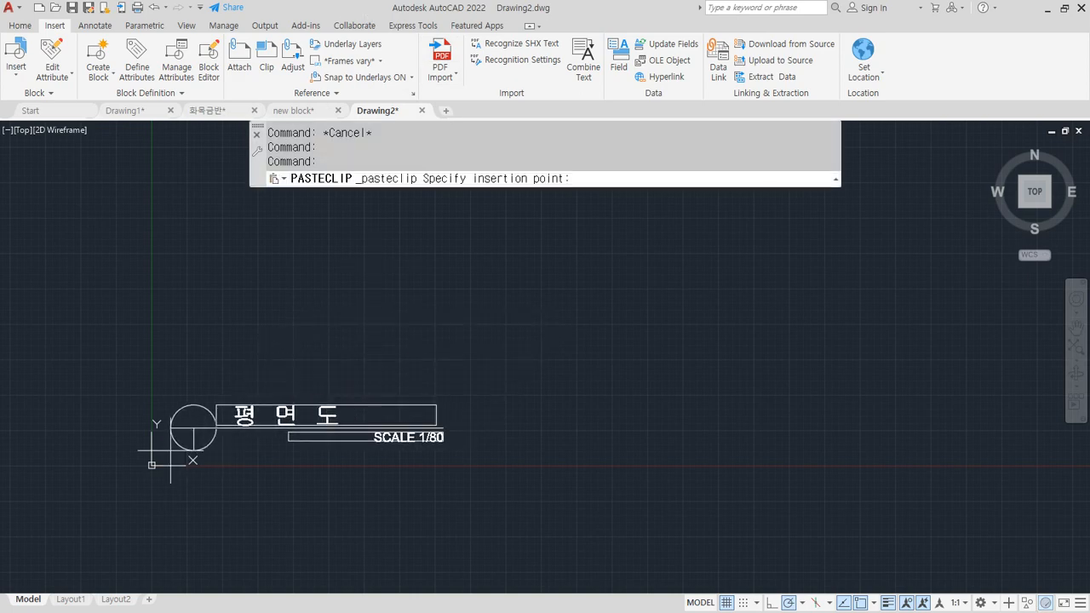
pyautogui.click(170, 451)
# Bring up the Save Drawing As dialog for the pasted title, dismiss it, and return to the new block drawing.
pyautogui.hotkey('ctrl', 's')
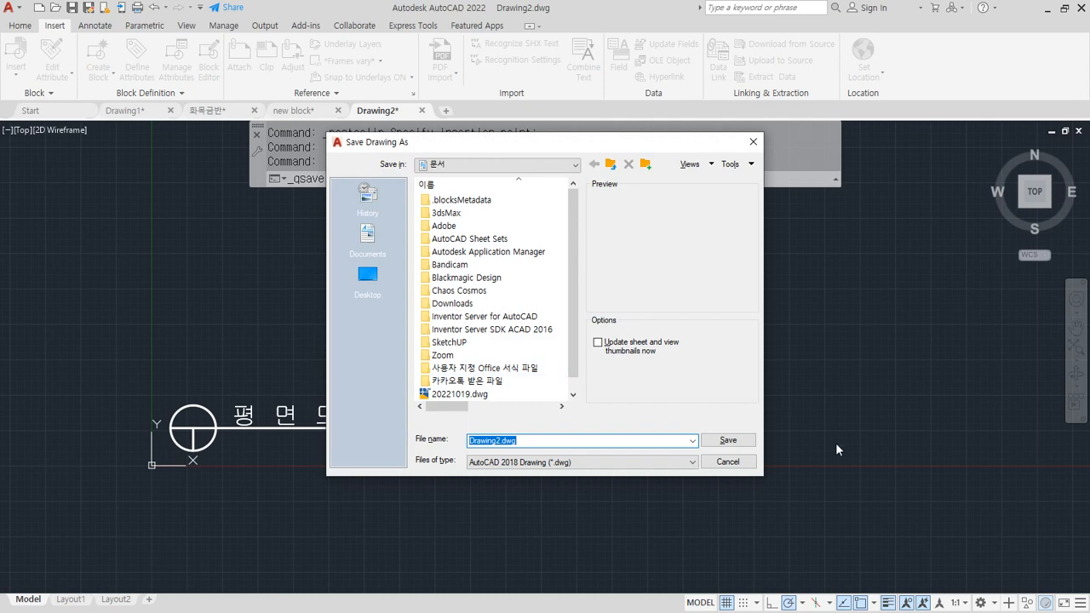
pyautogui.click(728, 461)
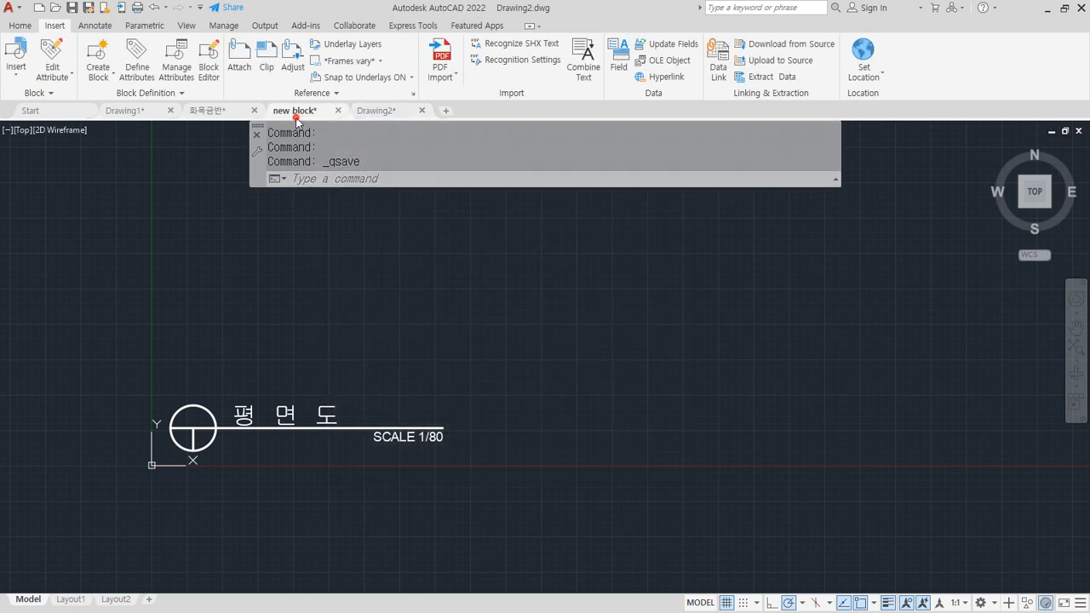
pyautogui.click(291, 111)
pyautogui.moveTo(190, 119)
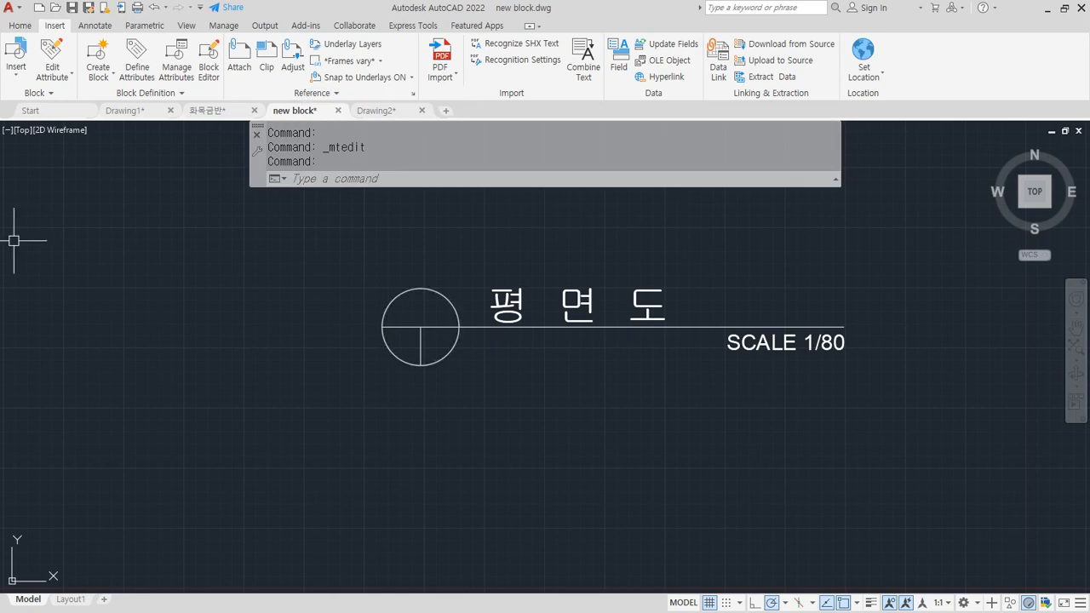
# Switch to the Notepad notes and highlight the XClip, WIPeout and DRaworder line, ending on the word DRaworder.
pyautogui.hotkey('alt', 'Tab')
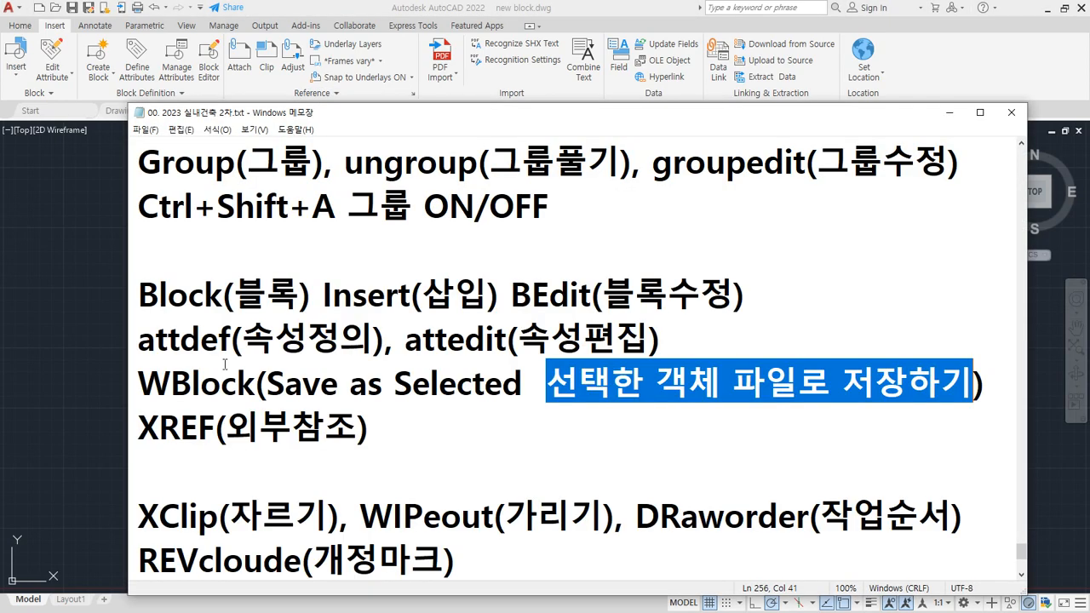
pyautogui.scroll(-1, 398, 401)
pyautogui.moveTo(140, 385); pyautogui.dragTo(914, 365)
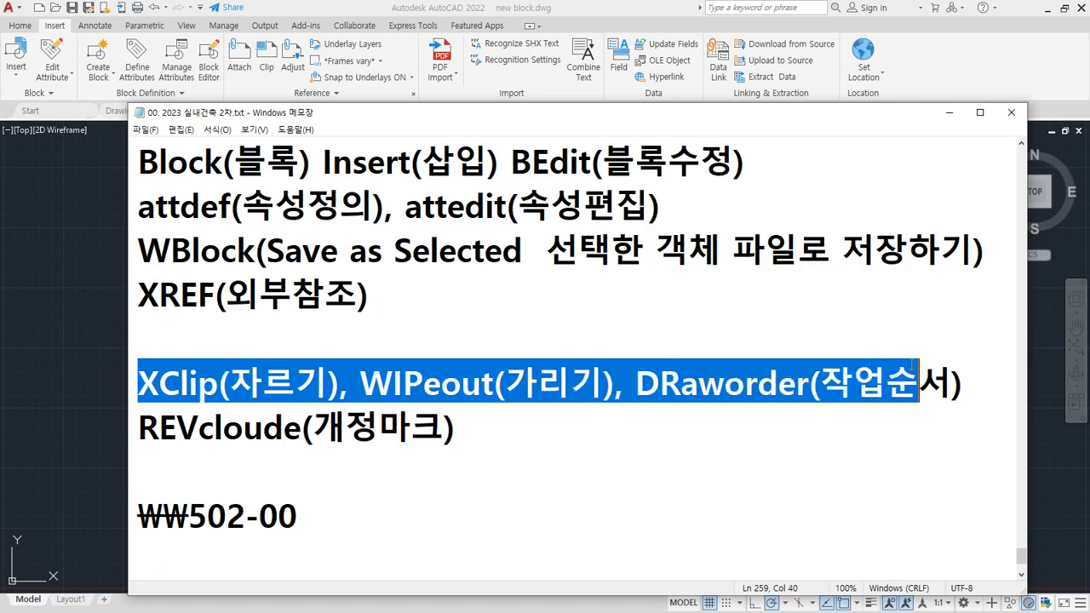
pyautogui.moveTo(587, 395); pyautogui.dragTo(163, 385)
pyautogui.click(686, 387)
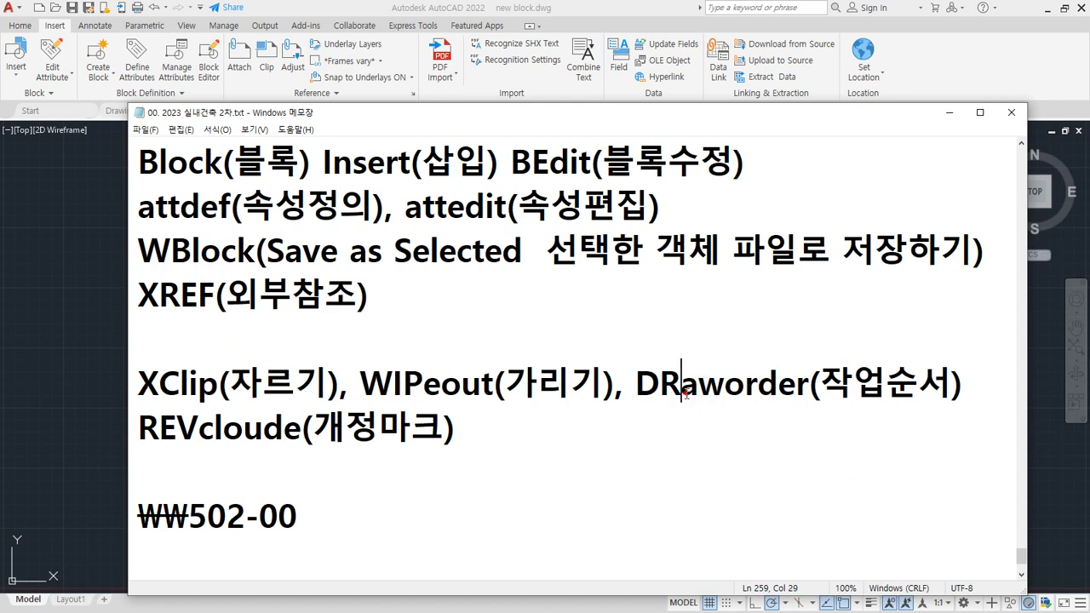
pyautogui.doubleClick(681, 388)
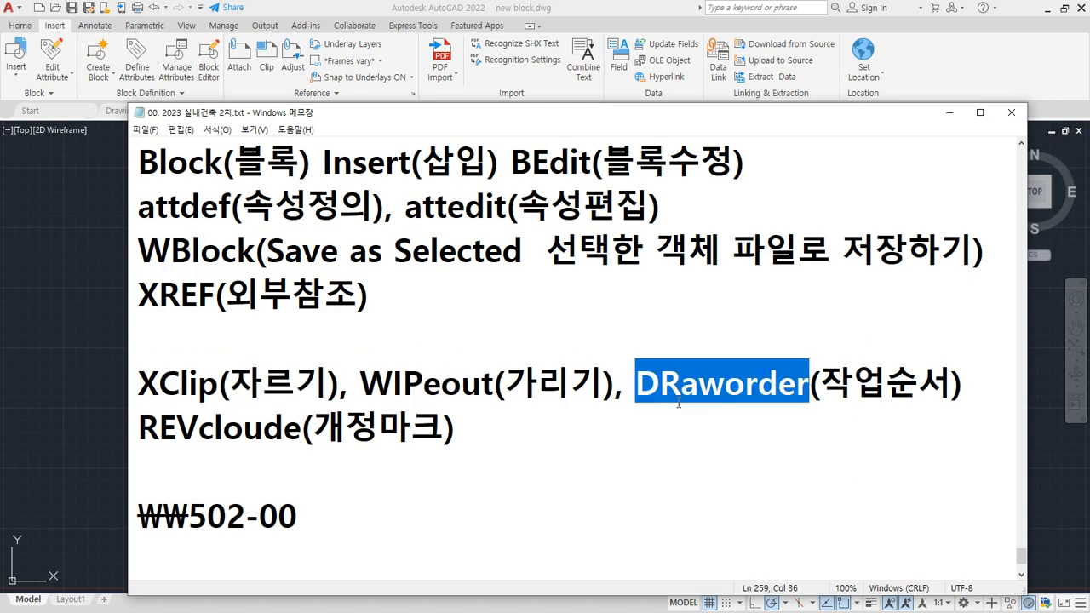
# Return to the new block drawing and draw a line from the circle's right quadrant leftward past the circle, overlapping the title line.
pyautogui.click(557, 12)
pyautogui.scroll(4, 376, 416)
pyautogui.scroll(2, 441, 342)
pyautogui.moveTo(445, 321); pyautogui.dragTo(402, 414, button='middle')
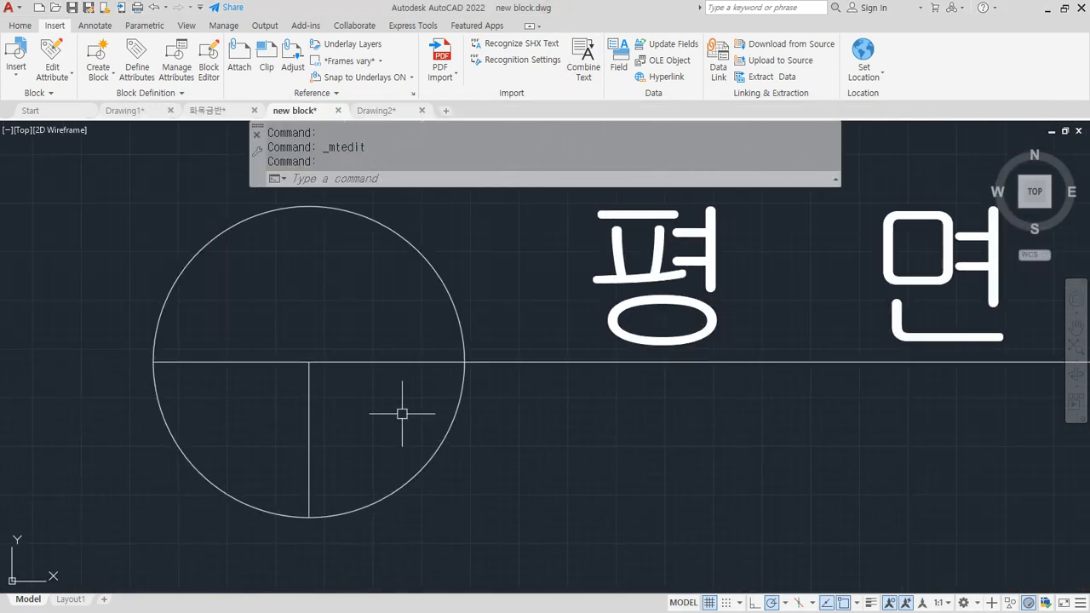
pyautogui.scroll(2, 378, 366)
pyautogui.scroll(-2, 379, 365)
pyautogui.moveTo(378, 364); pyautogui.dragTo(446, 368, button='middle')
pyautogui.write('l')
pyautogui.press('Return')
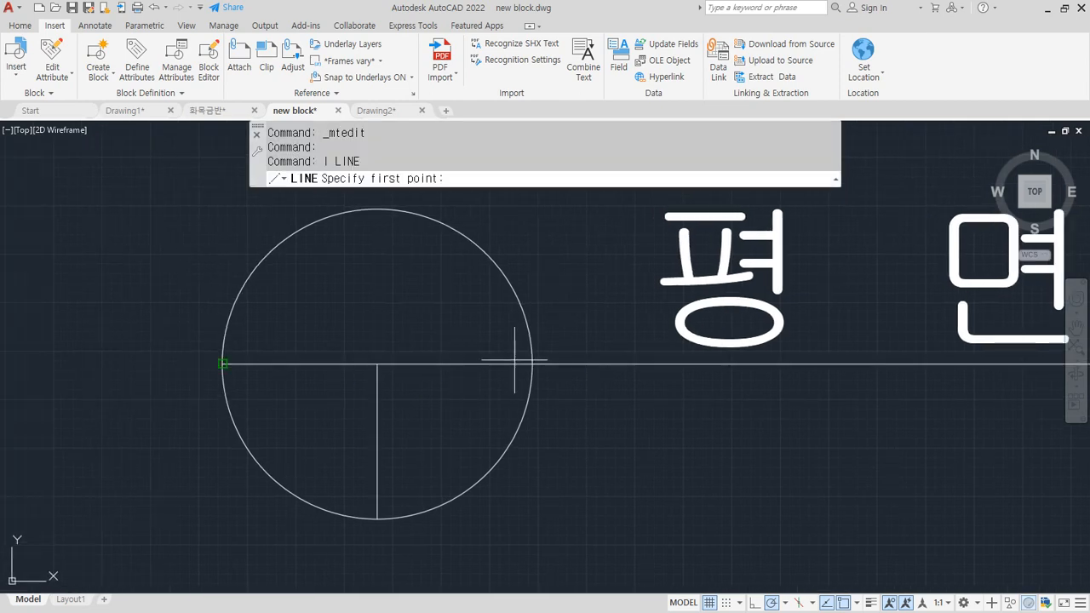
pyautogui.click(532, 365)
pyautogui.click(42, 365)
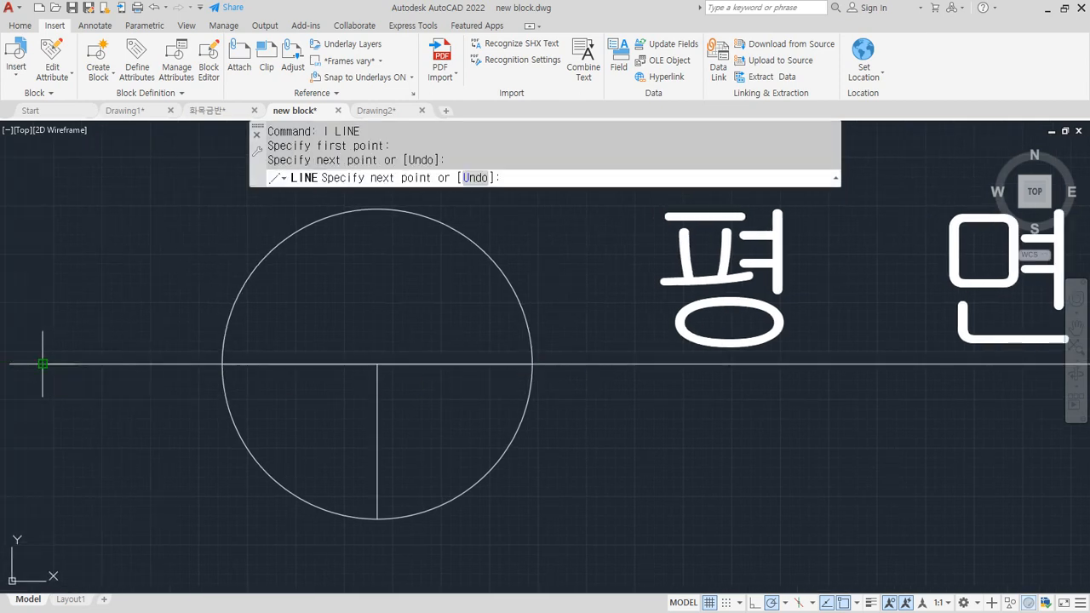
pyautogui.press('Return')
pyautogui.moveTo(637, 356)
pyautogui.mouseDown()
pyautogui.moveTo(620, 385)
pyautogui.moveTo(640, 381)
pyautogui.mouseUp()
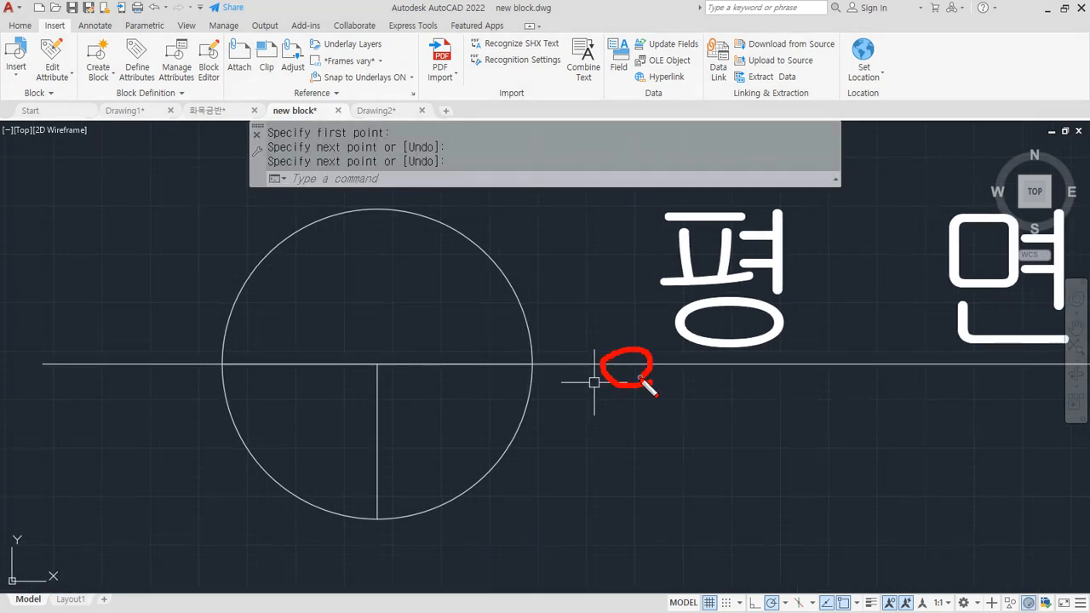
pyautogui.moveTo(145, 368)
pyautogui.mouseDown()
pyautogui.moveTo(107, 385)
pyautogui.moveTo(128, 401)
pyautogui.mouseUp()
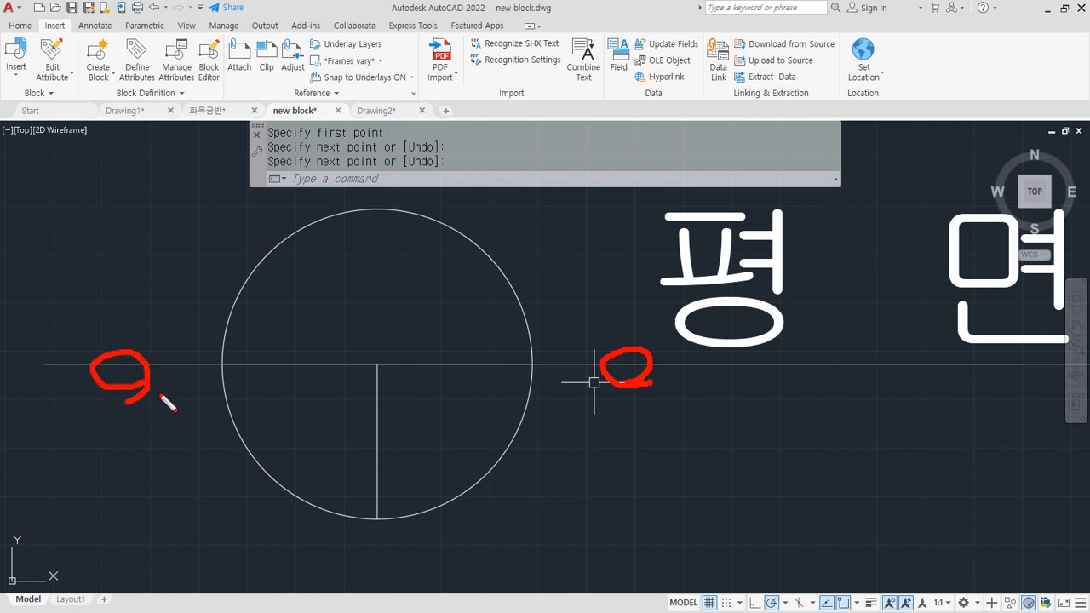
pyautogui.moveTo(540, 370); pyautogui.dragTo(38, 370)
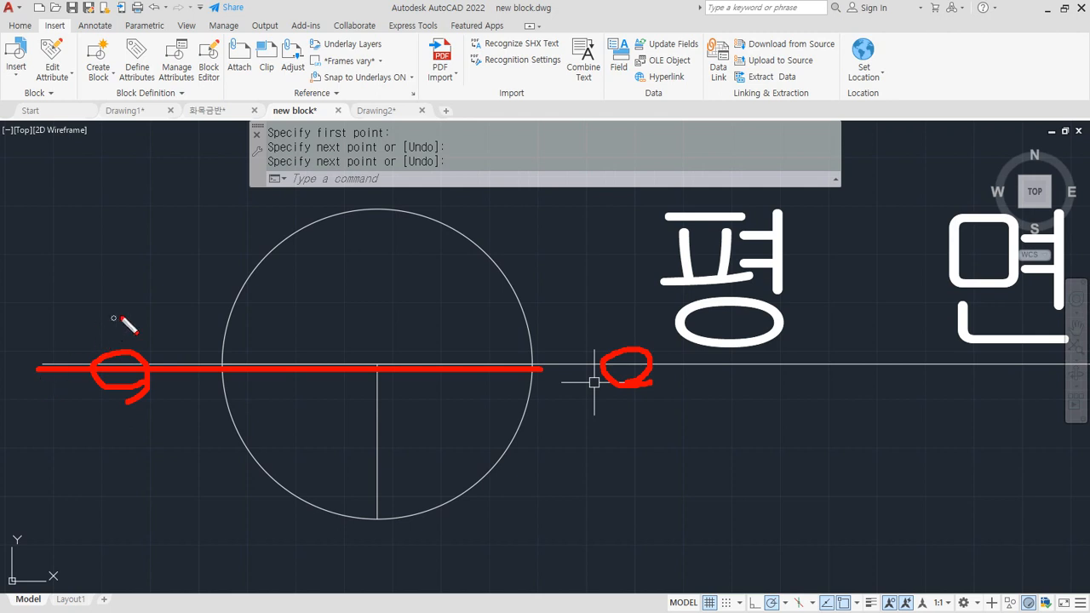
pyautogui.moveTo(160, 304)
pyautogui.mouseDown()
pyautogui.moveTo(147, 373)
pyautogui.moveTo(211, 336)
pyautogui.mouseUp()
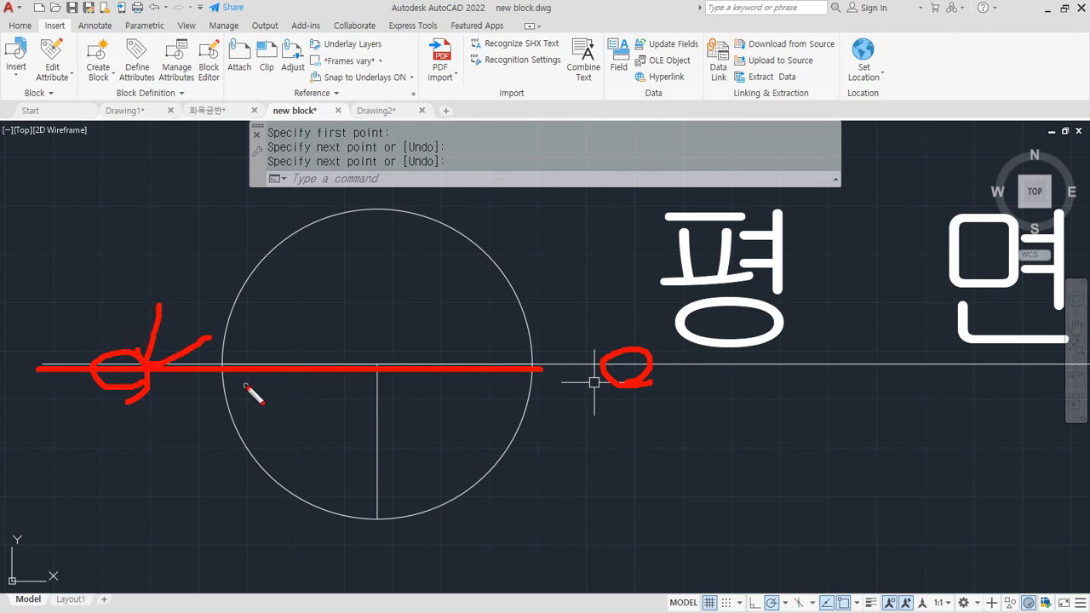
pyautogui.moveTo(245, 386); pyautogui.dragTo(1023, 392)
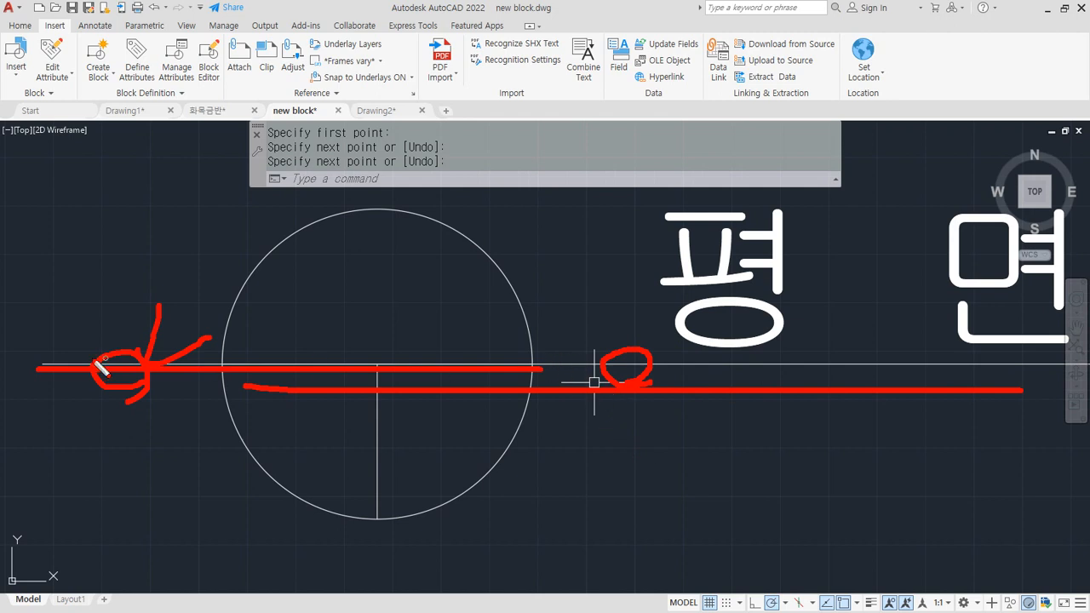
pyautogui.press('Escape')
# Select the newly drawn short line overlapping the title line and send it to the back of the draw order.
pyautogui.click(329, 364)
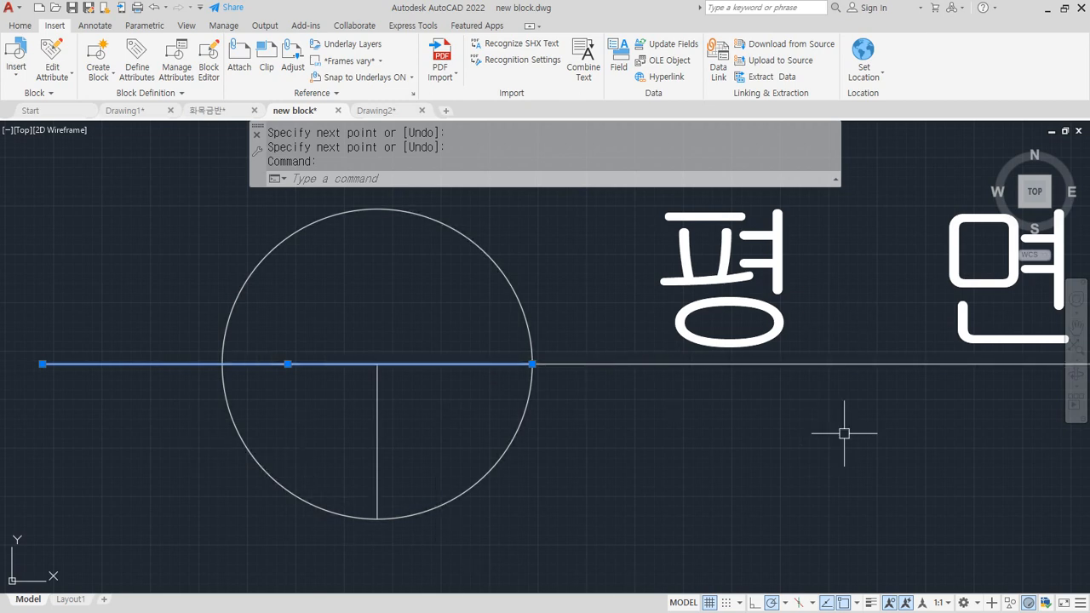
pyautogui.press('Escape')
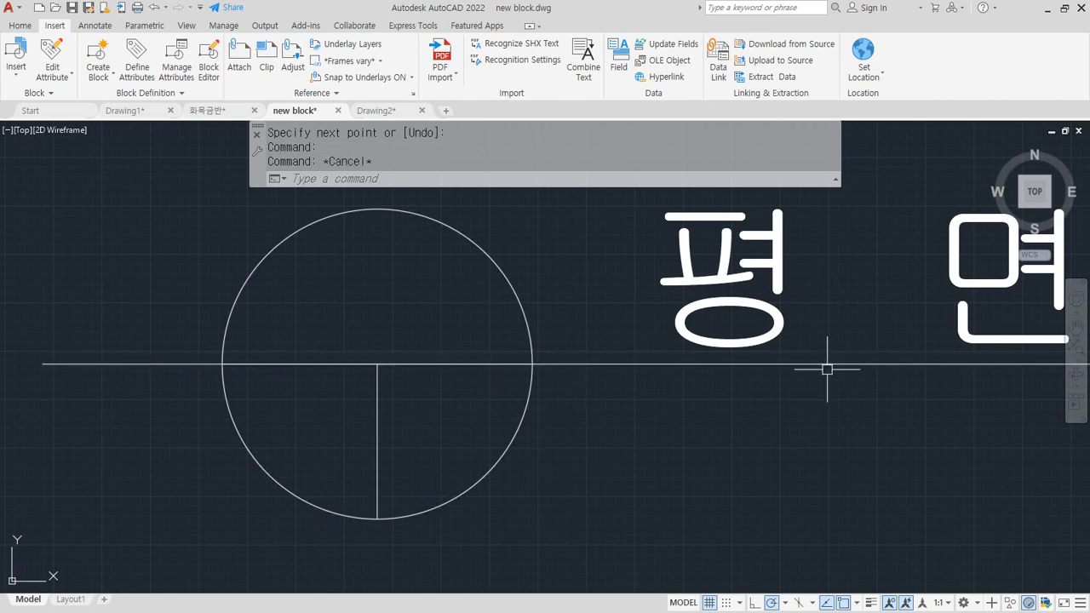
pyautogui.click(150, 364)
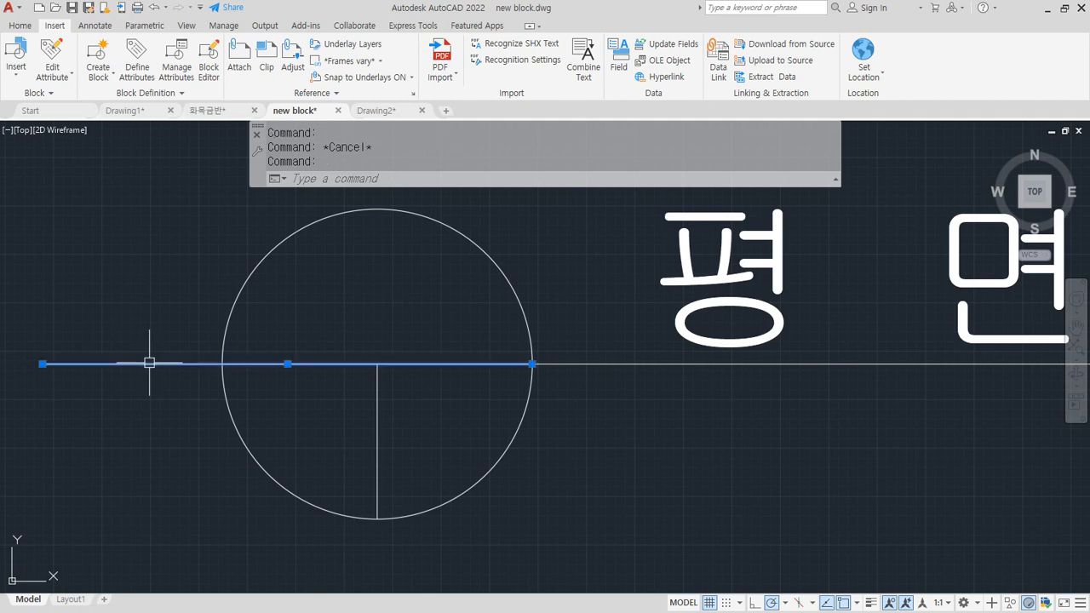
pyautogui.rightClick(164, 364)
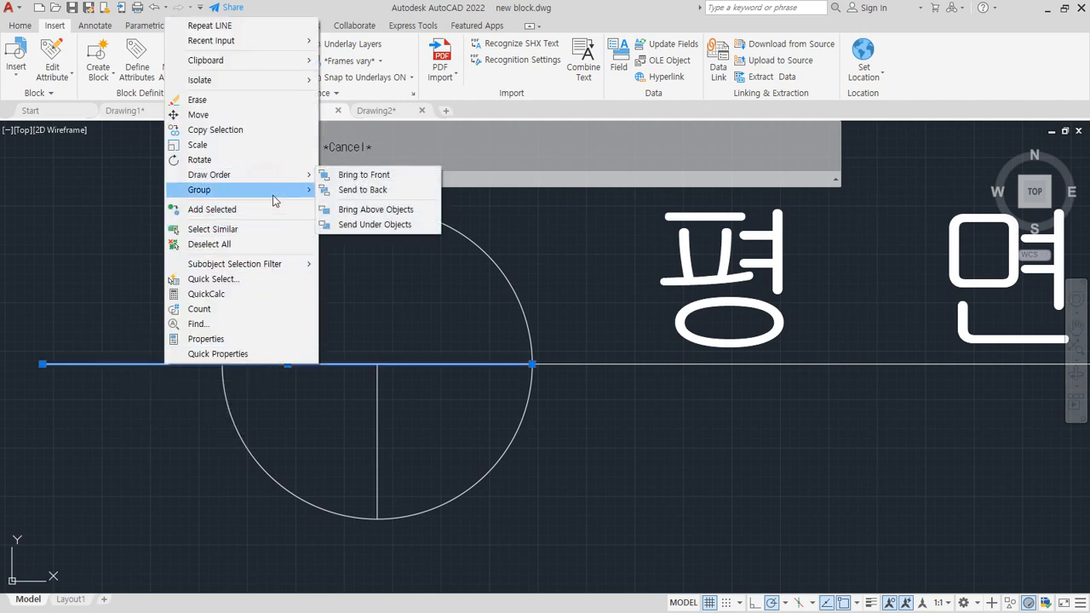
pyautogui.moveTo(273, 194)
pyautogui.moveTo(302, 175)
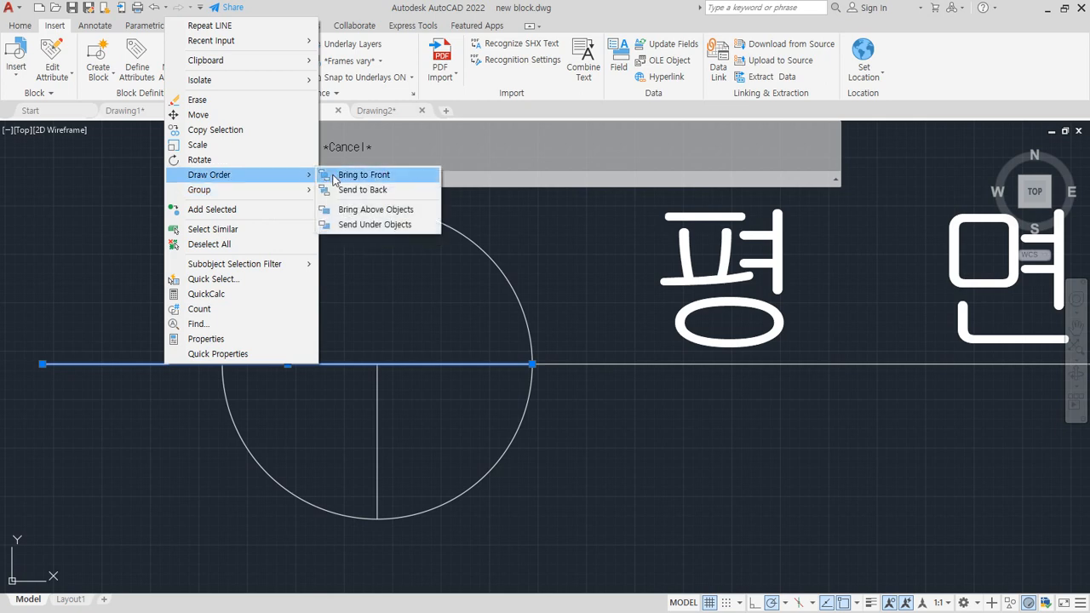
pyautogui.click(417, 190)
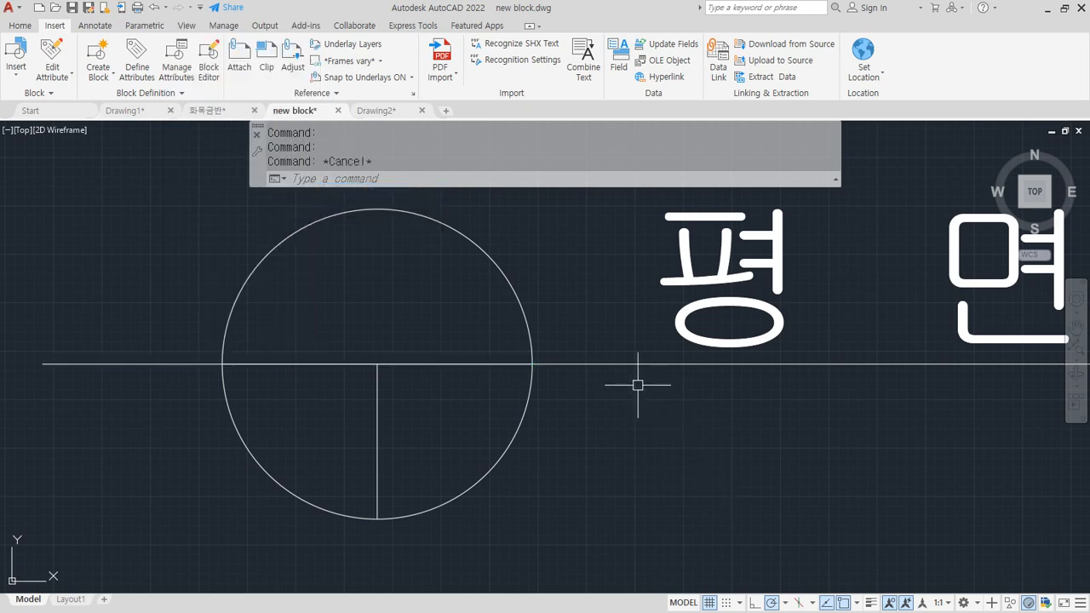
# Pick the overlapping stretch inside the circle to check which of the two lines is selected first.
pyautogui.click(161, 365)
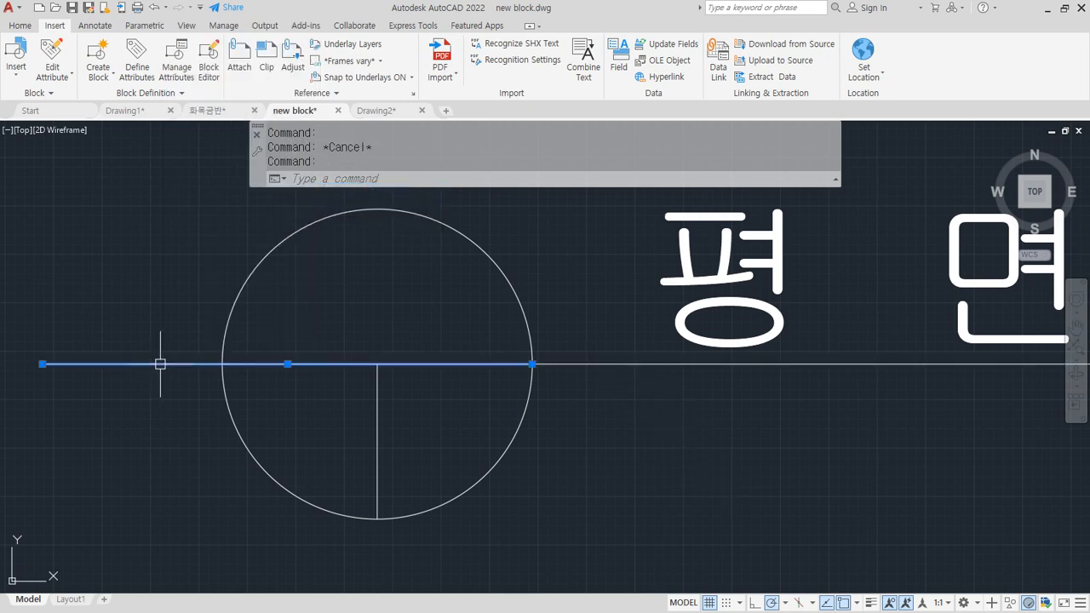
pyautogui.press('Escape')
pyautogui.click(324, 364)
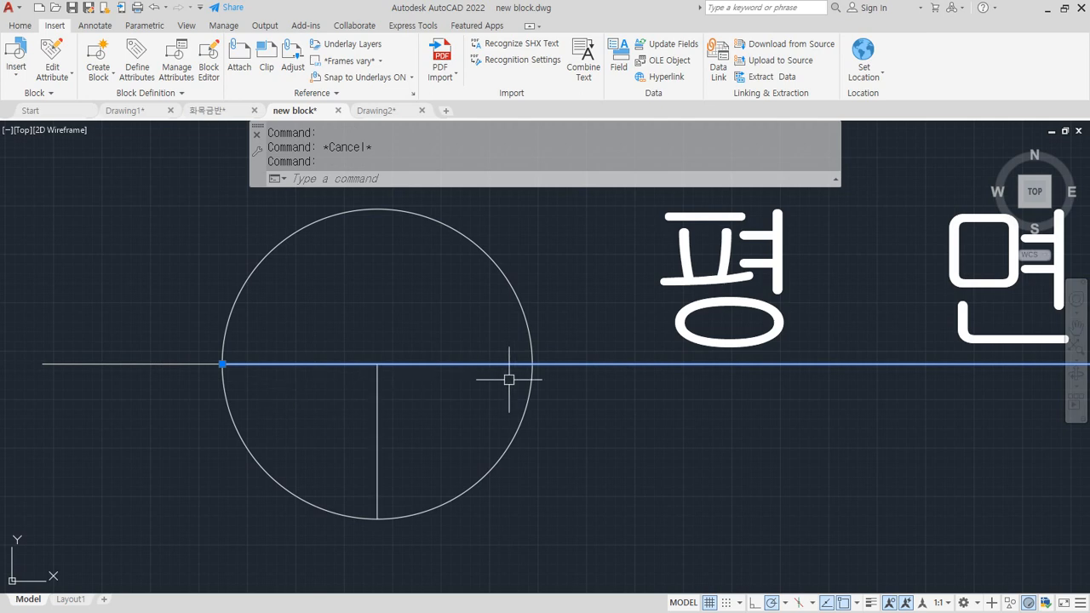
pyautogui.moveTo(608, 375)
pyautogui.mouseDown()
pyautogui.moveTo(240, 343)
pyautogui.moveTo(726, 371)
pyautogui.moveTo(681, 394)
pyautogui.mouseUp()
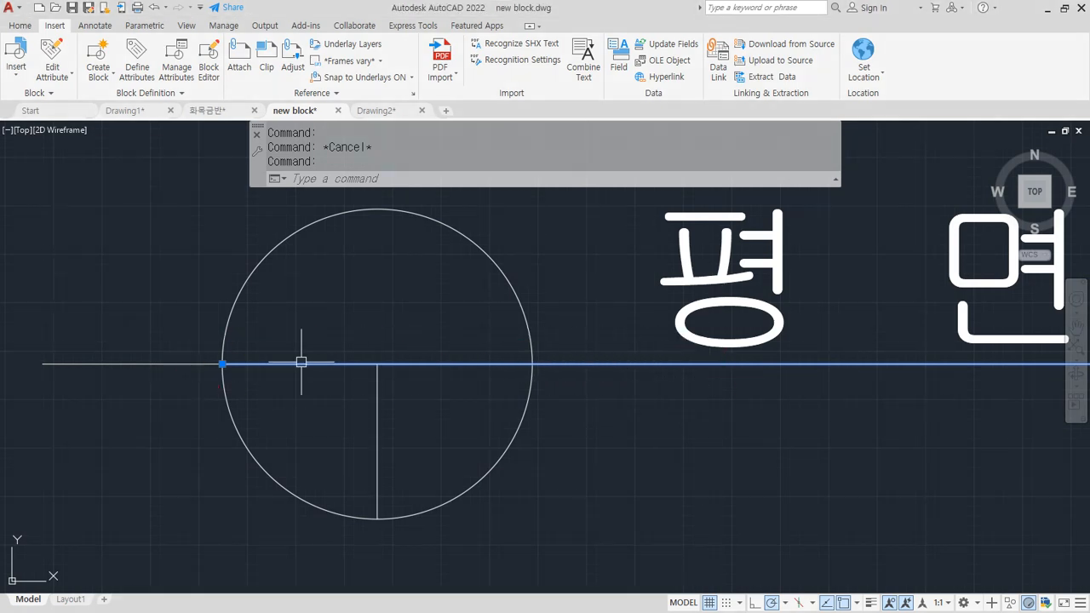
pyautogui.press('Escape')
# Bring the short overlapping line to the front and test the selection again on the overlap inside the circle.
pyautogui.click(108, 364)
pyautogui.rightClick(108, 361)
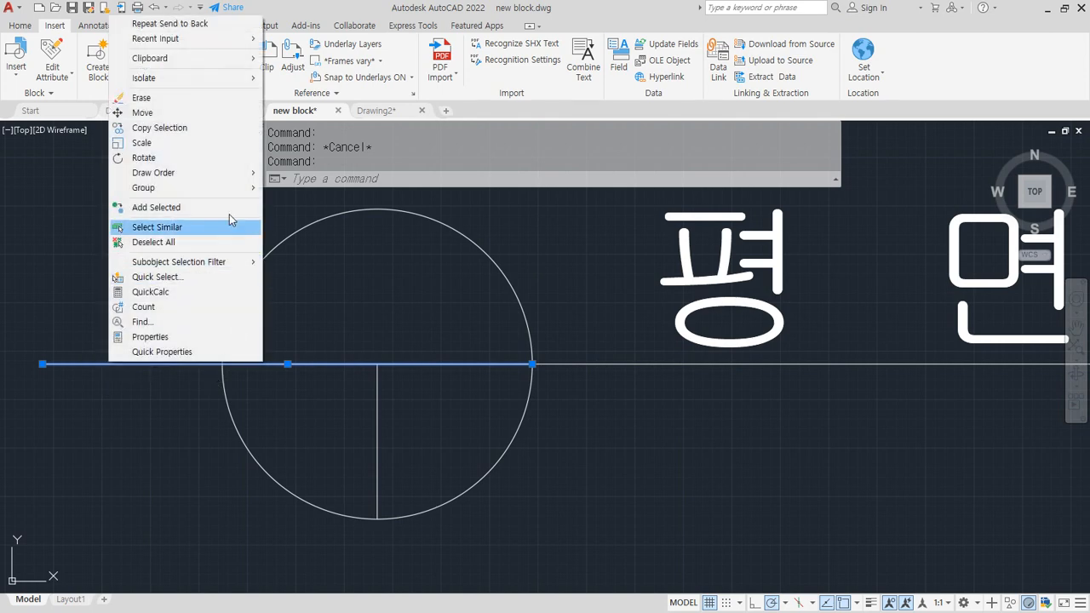
pyautogui.moveTo(222, 177)
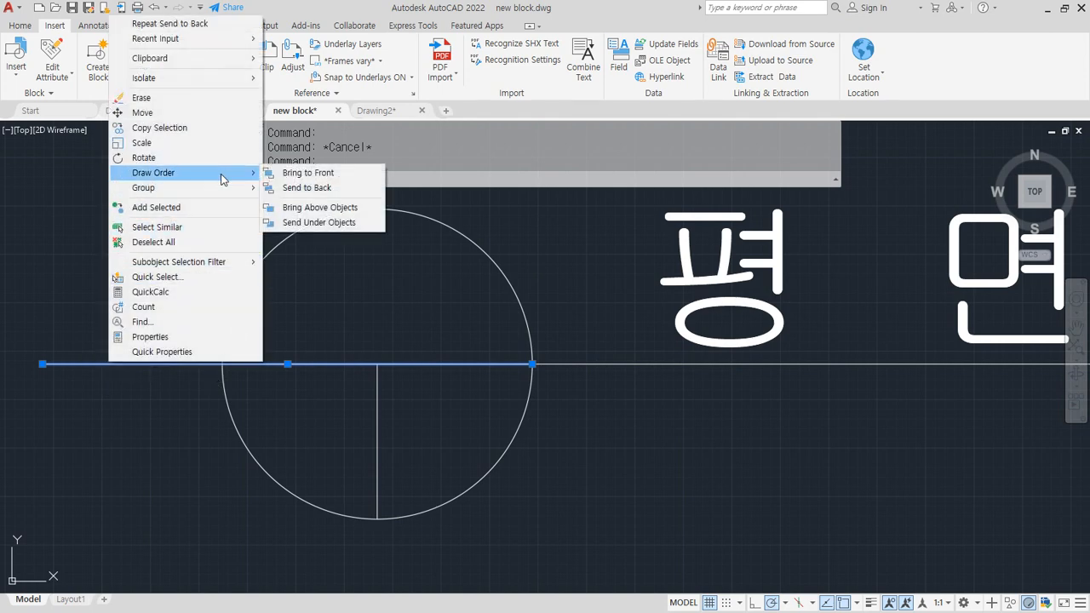
pyautogui.click(322, 177)
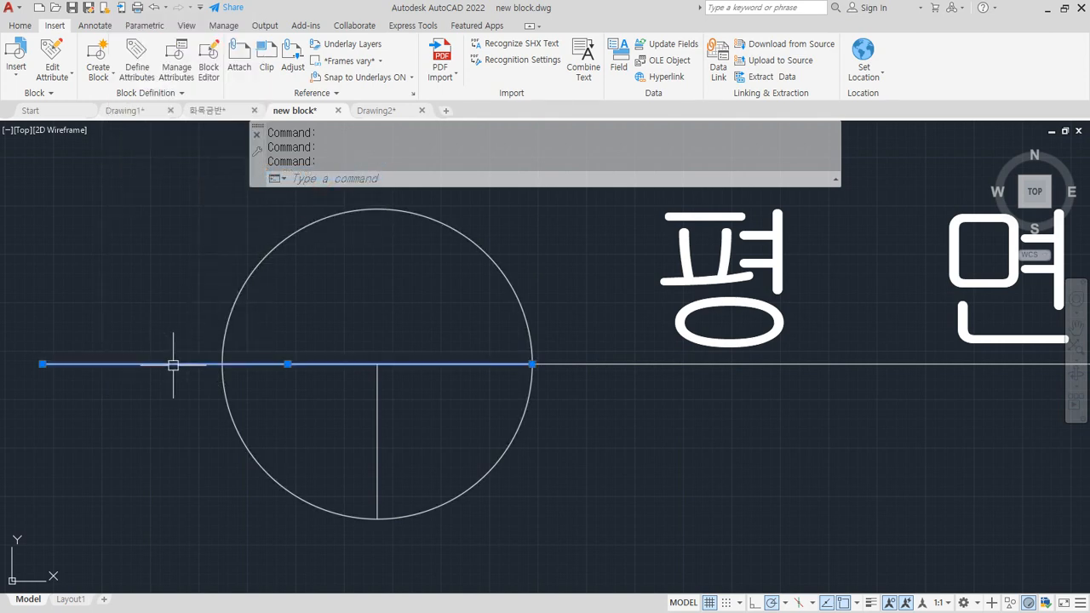
pyautogui.press('Escape')
pyautogui.click(366, 364)
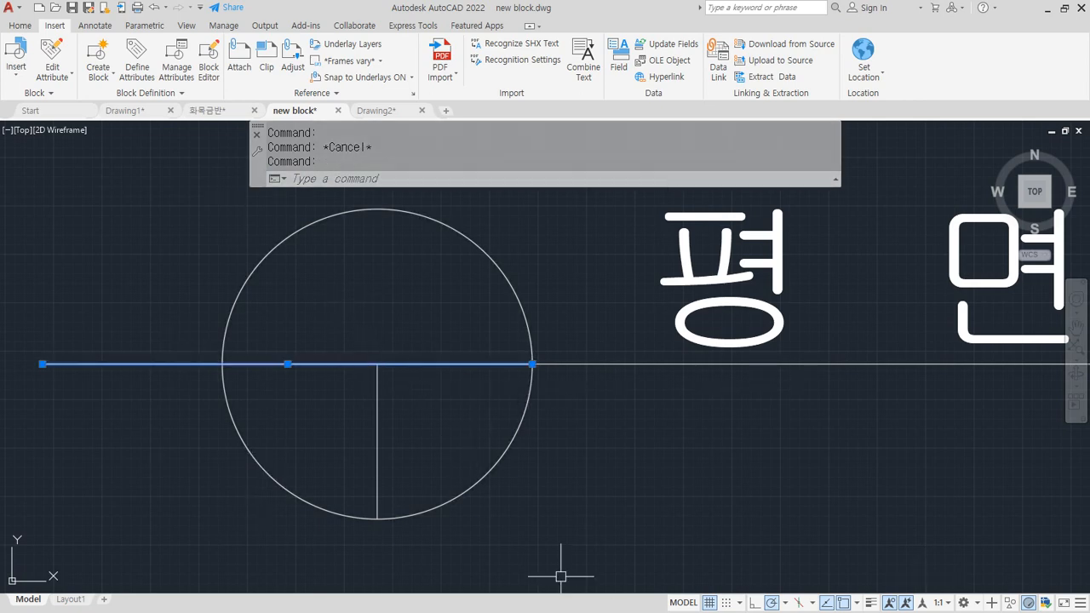
pyautogui.press('Escape')
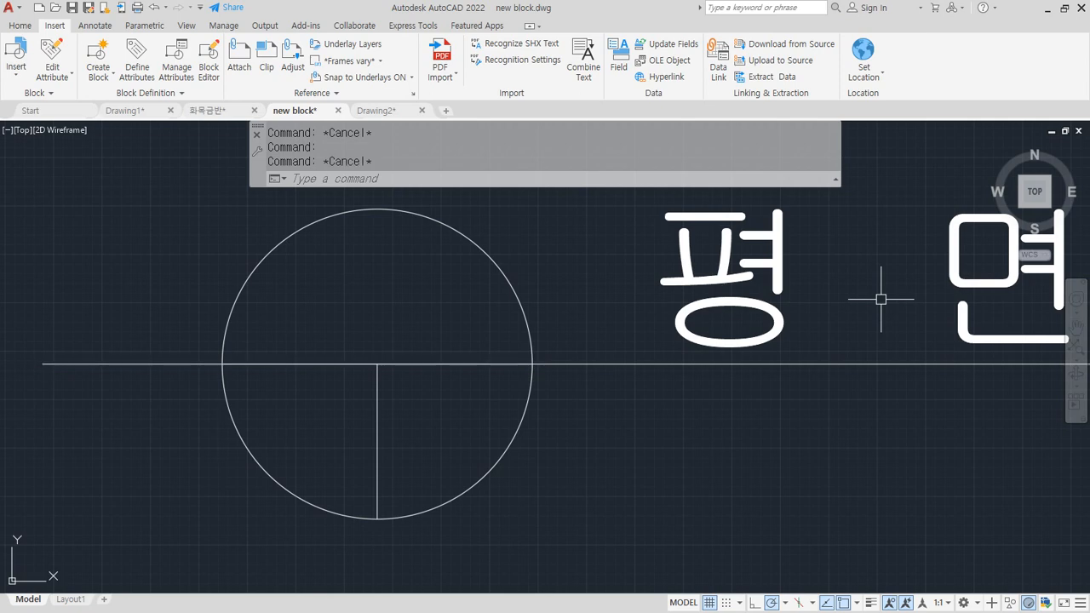
# Bring the circle above the long horizontal title line in the draw order, using that line as the reference object.
pyautogui.click(526, 307)
pyautogui.rightClick(526, 306)
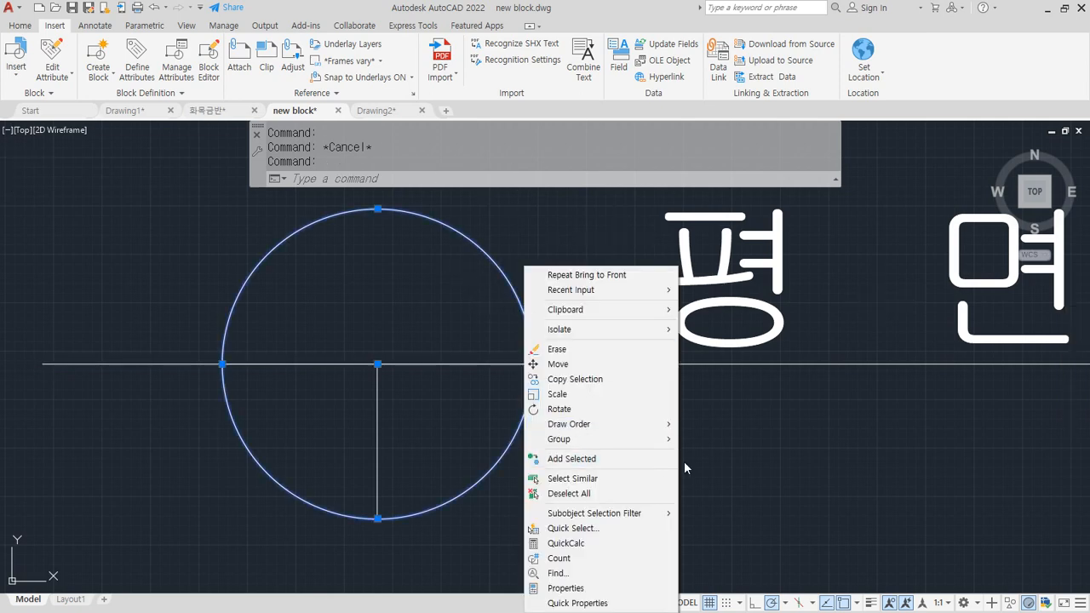
pyautogui.moveTo(605, 424)
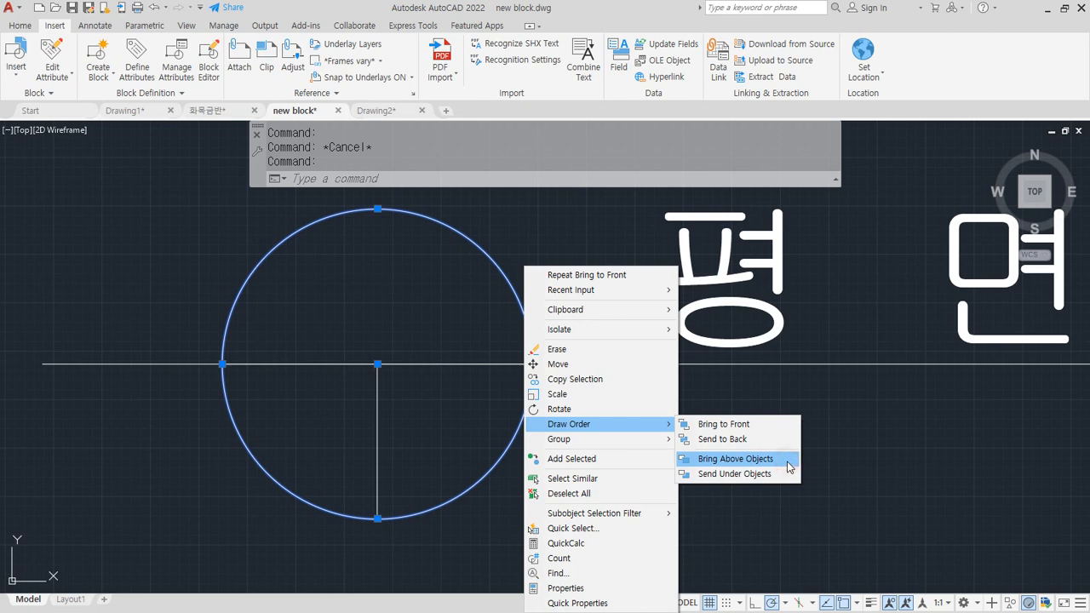
pyautogui.click(735, 459)
pyautogui.click(779, 364)
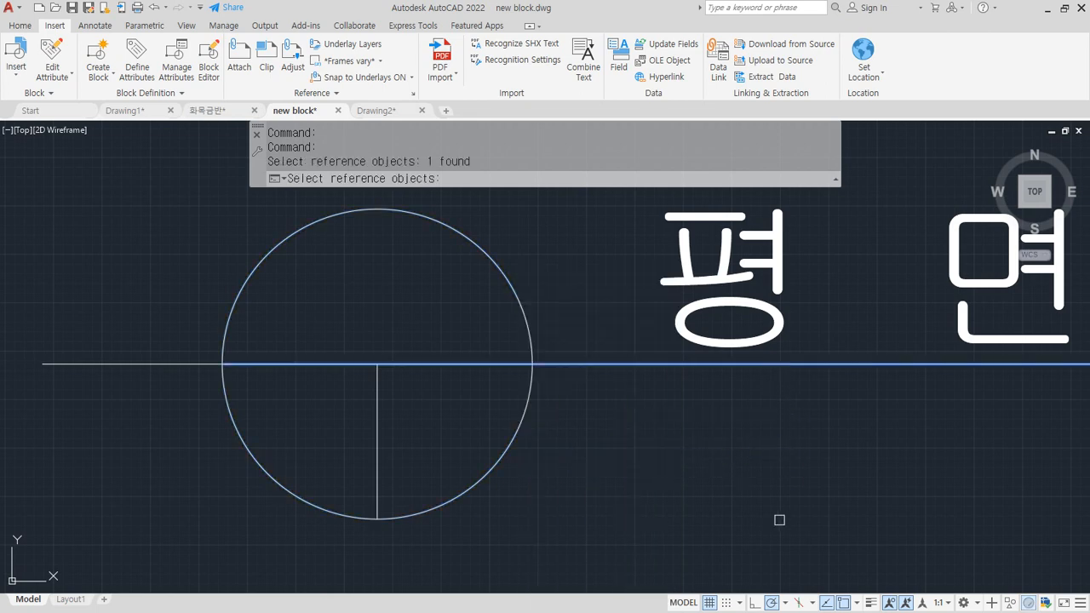
pyautogui.click(528, 441)
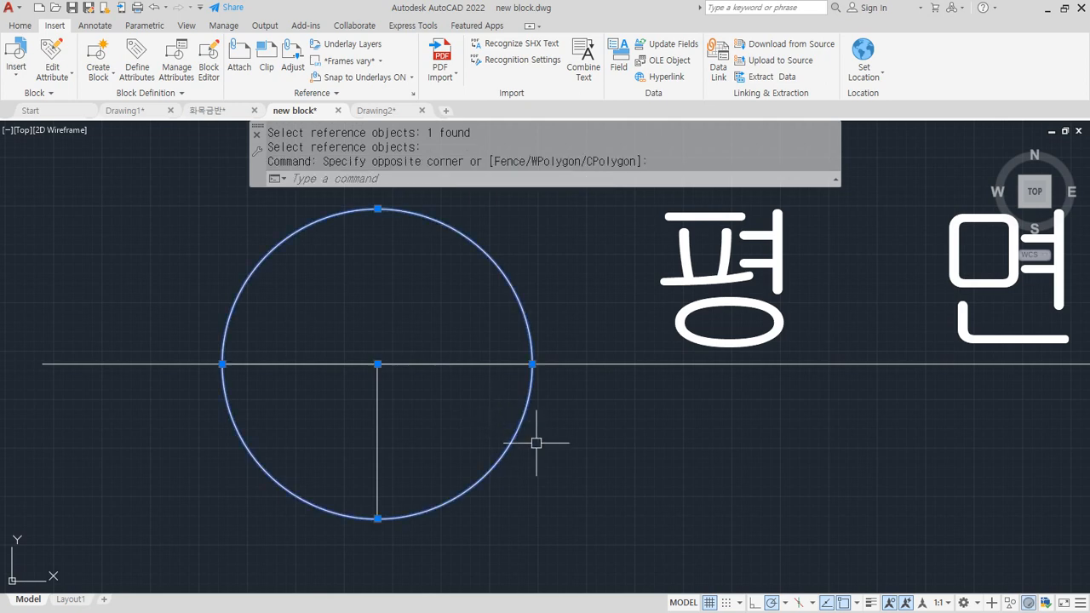
pyautogui.press('Escape')
# Try to send the circle and the long title line under objects, picking that same line as the reference.
pyautogui.click(593, 463)
pyautogui.click(518, 395)
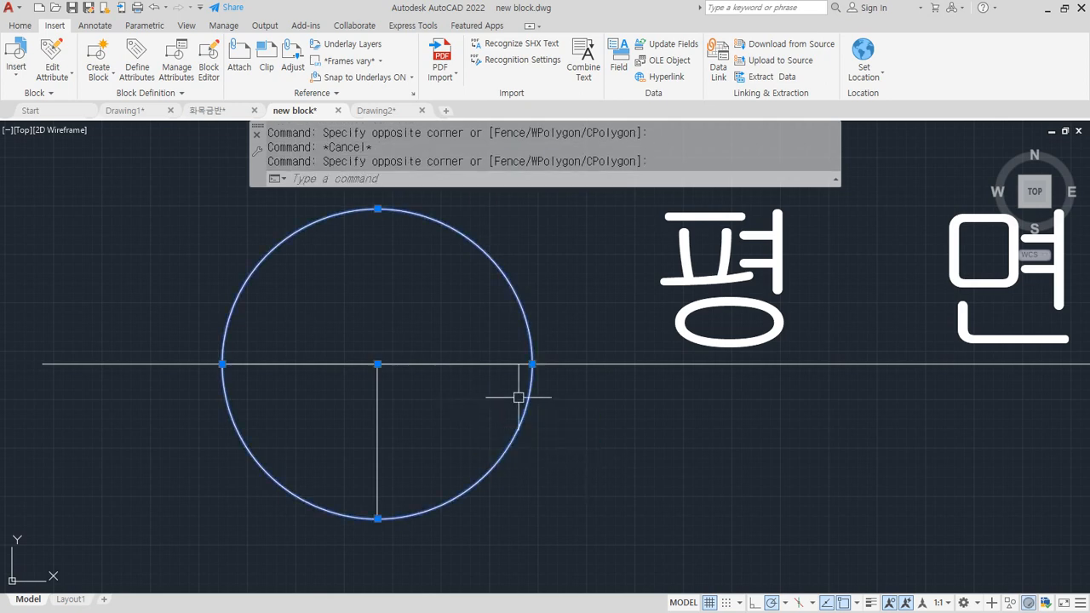
pyautogui.click(596, 364)
pyautogui.rightClick(596, 365)
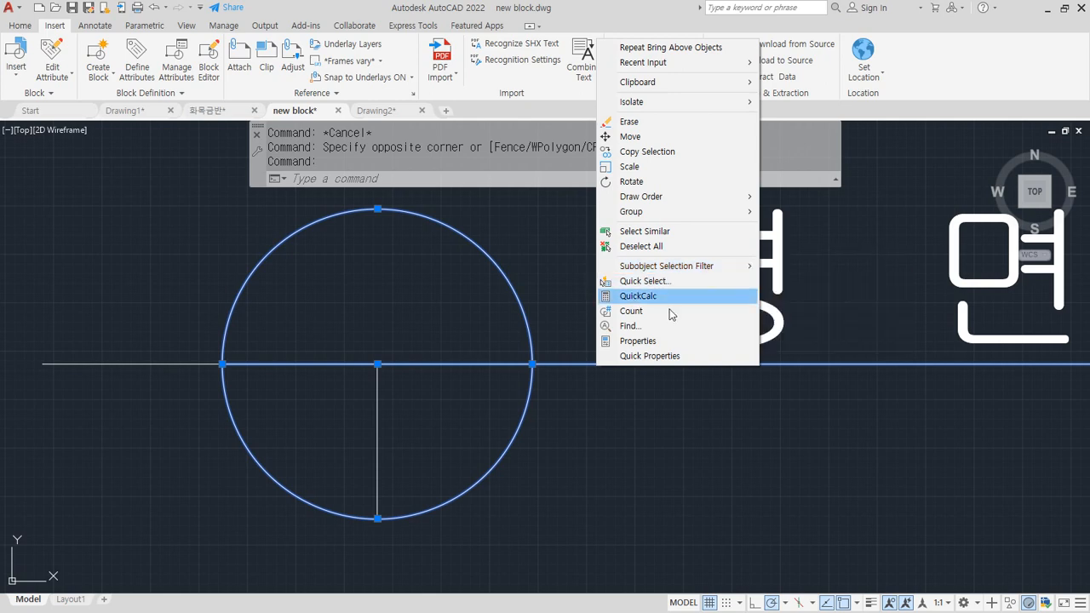
pyautogui.moveTo(712, 212)
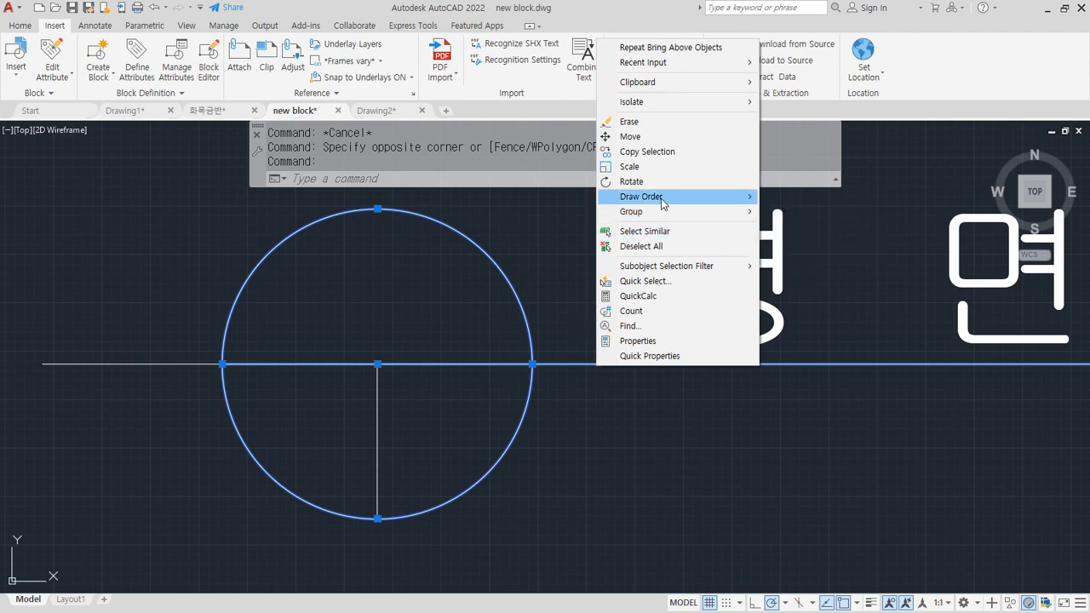
pyautogui.moveTo(663, 201)
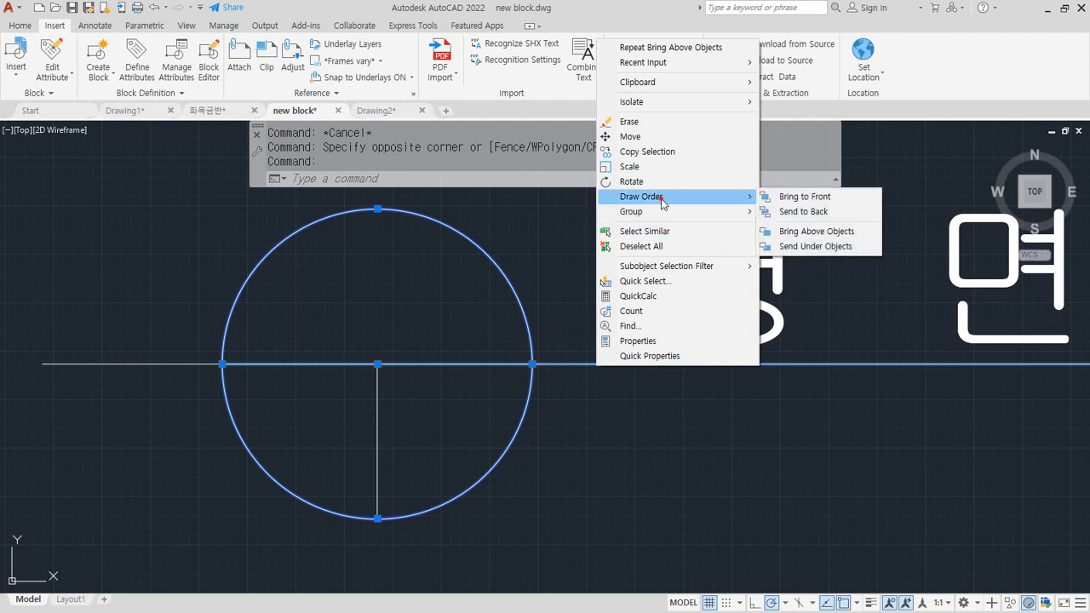
pyautogui.click(785, 247)
pyautogui.click(593, 366)
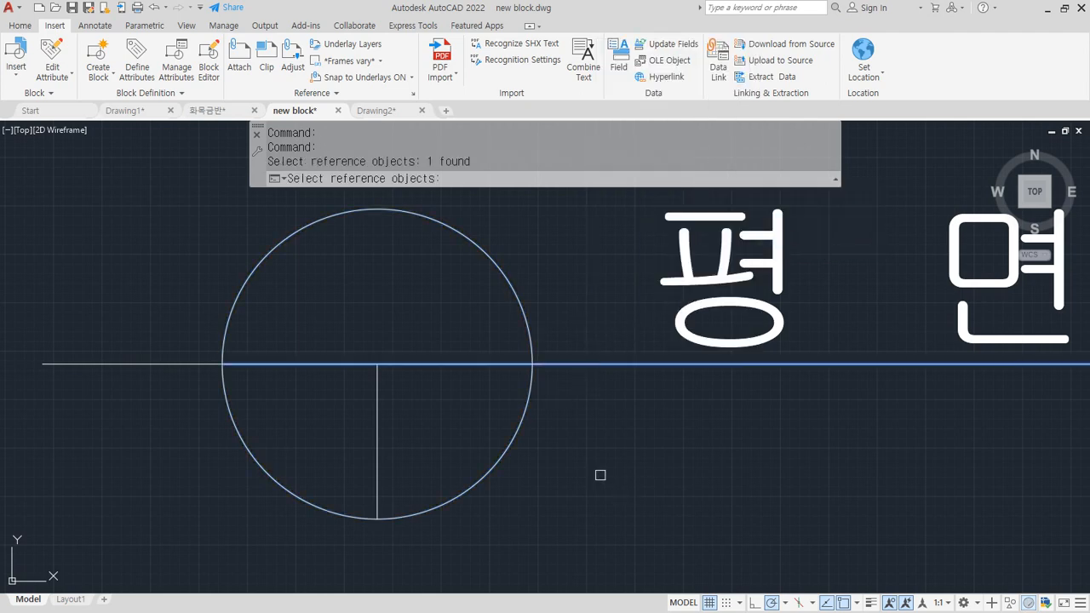
pyautogui.press('Return')
pyautogui.scroll(-5, 497, 432)
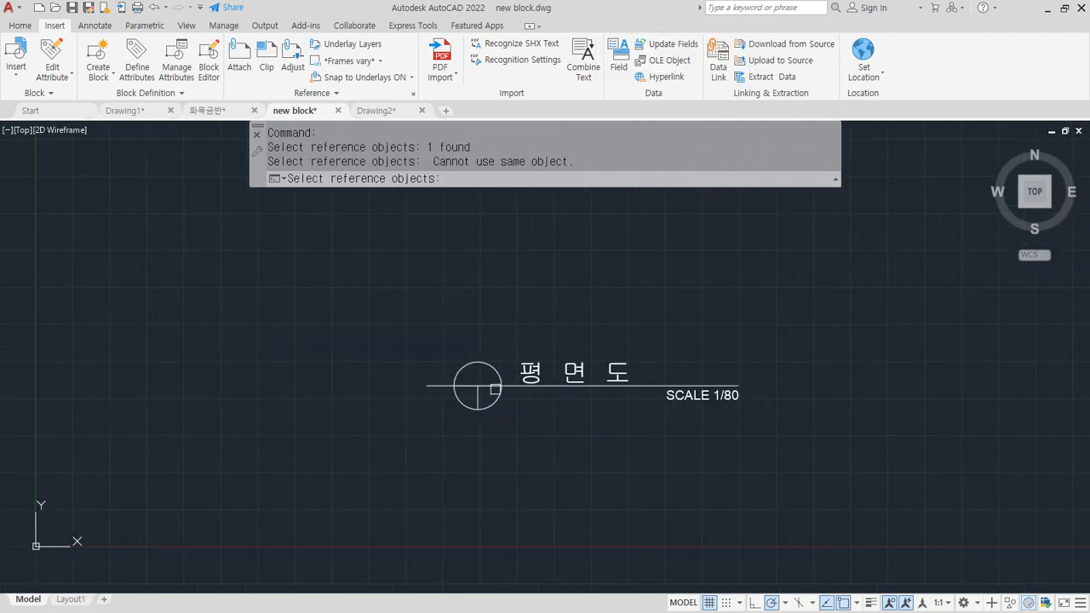
pyautogui.click(997, 430)
pyautogui.click(297, 305)
pyautogui.write('r')
pyautogui.press('Return')
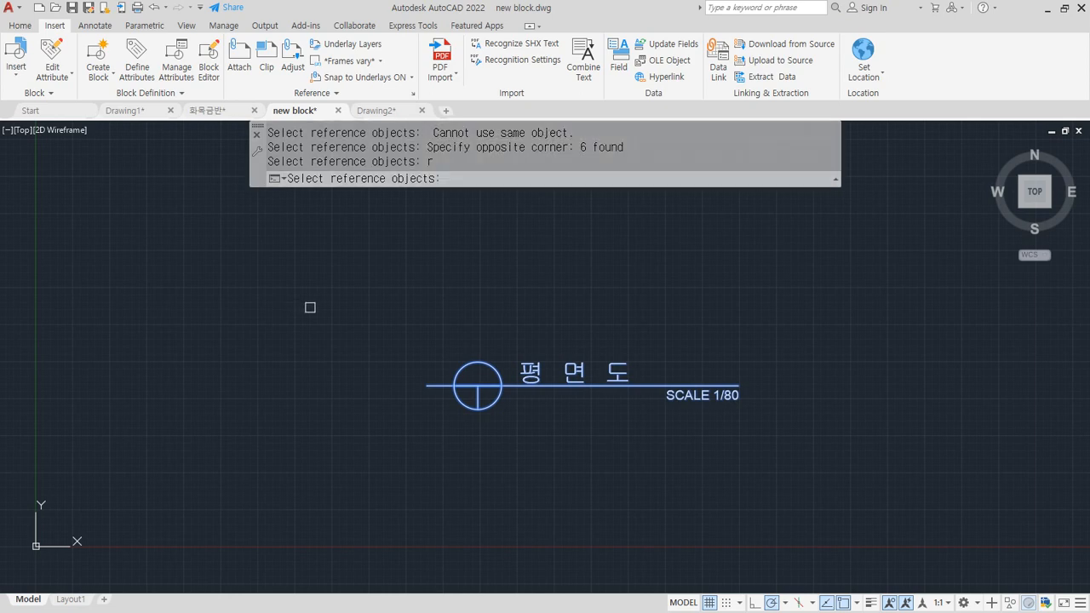
pyautogui.press('Escape')
pyautogui.press('Escape')
# Erase the entire 평면도 title with its circle, lines and text, and zoom to show all.
pyautogui.click(909, 484)
pyautogui.click(242, 285)
pyautogui.write('e')
pyautogui.press('Return')
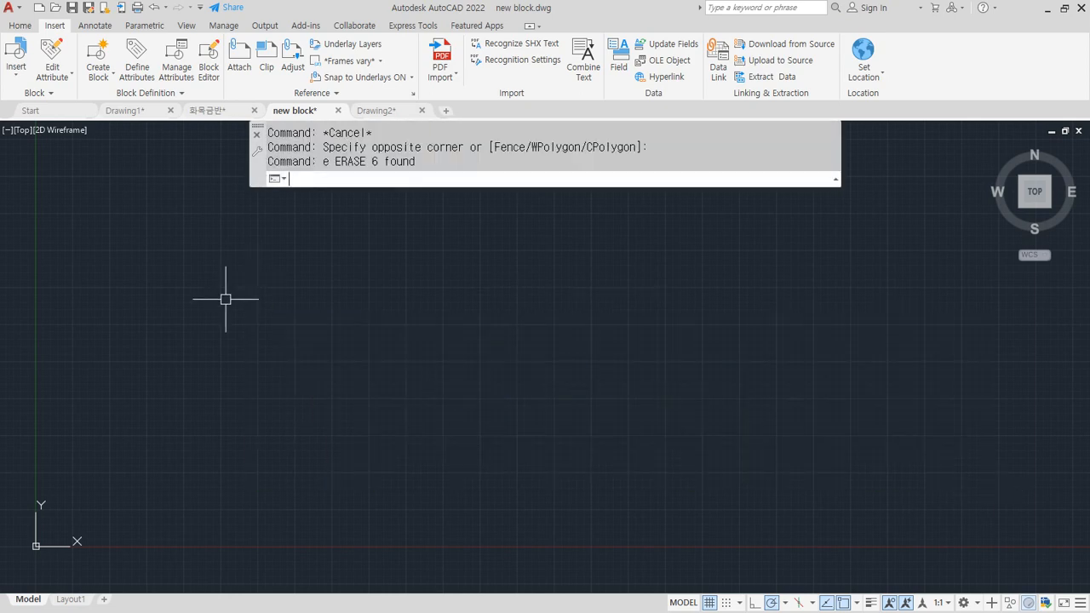
pyautogui.write('z')
pyautogui.press('Return')
pyautogui.write('a')
pyautogui.press('Return')
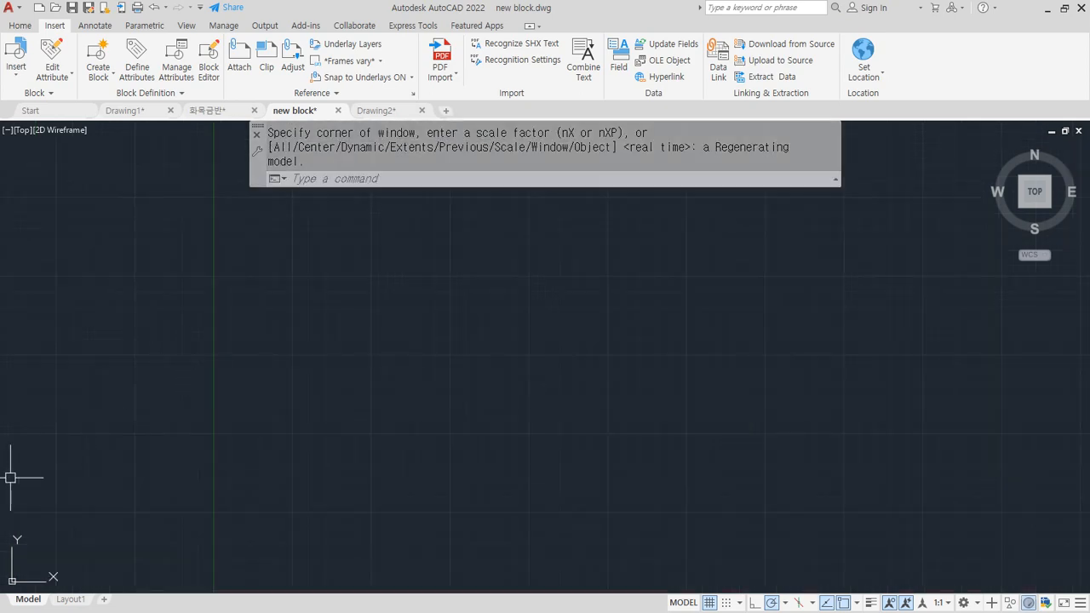
# Switch to the Notepad notes and highlight the word WIPeout.
pyautogui.hotkey('alt', 'Tab')
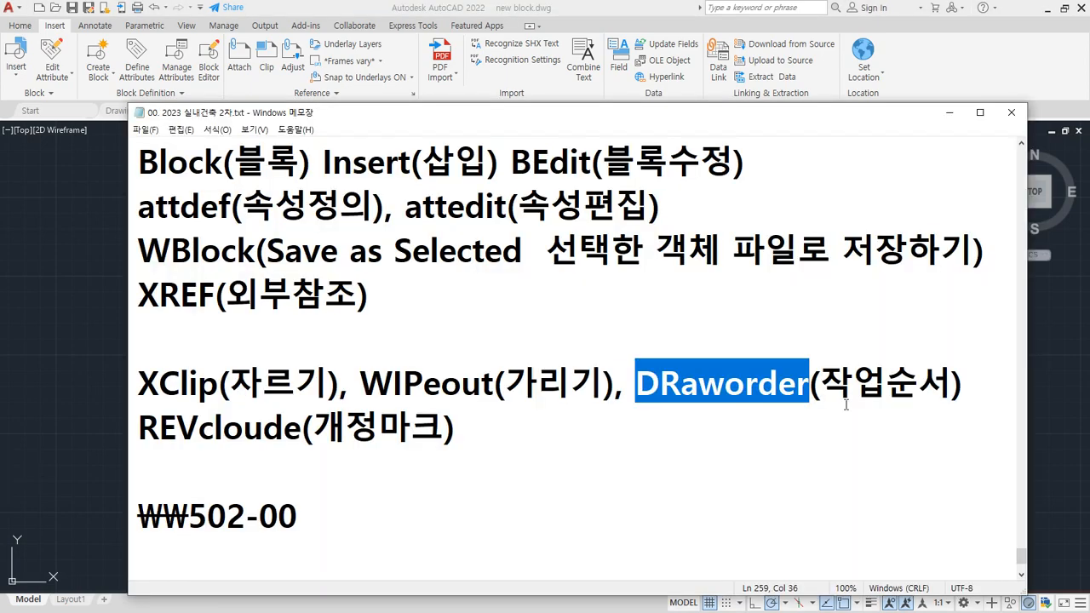
pyautogui.doubleClick(425, 388)
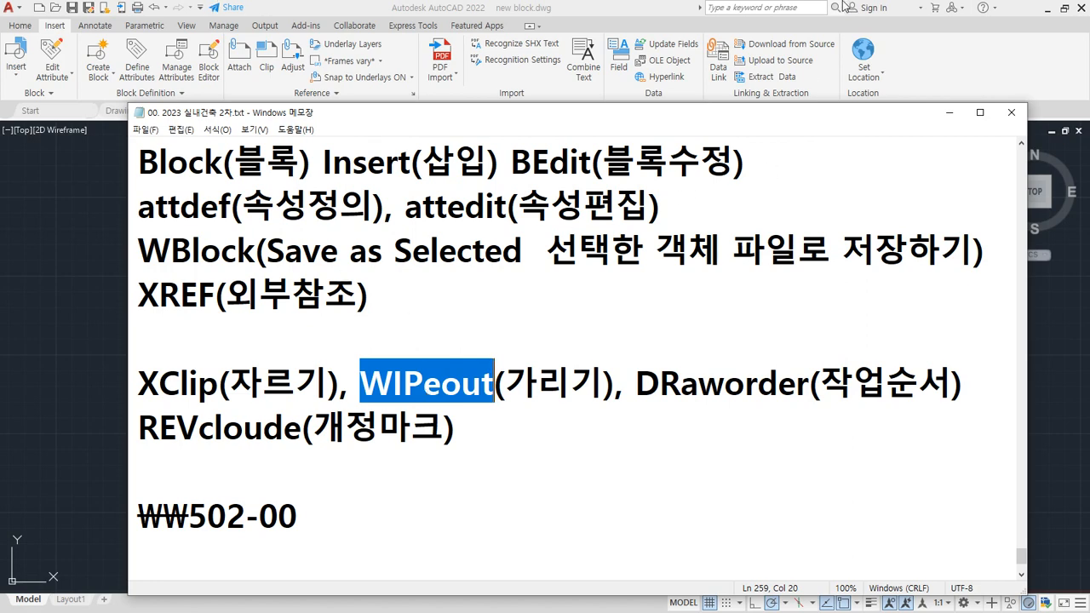
# Switch to AutoCAD and bring up the 화목금반 drawing with the floor plan.
pyautogui.click(581, 6)
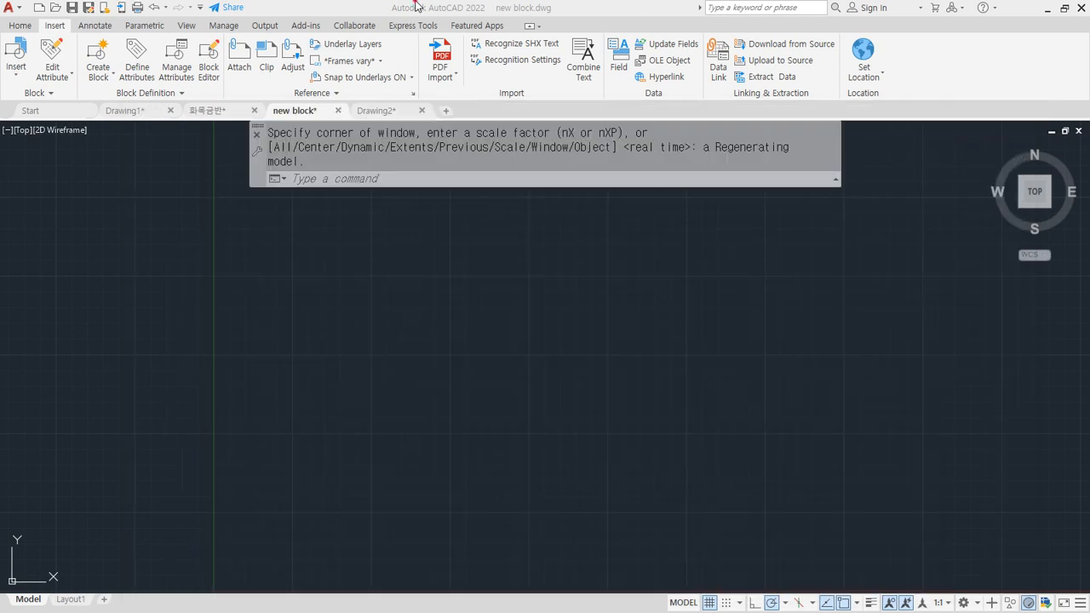
pyautogui.click(137, 111)
pyautogui.click(201, 112)
pyautogui.scroll(-5, 463, 370)
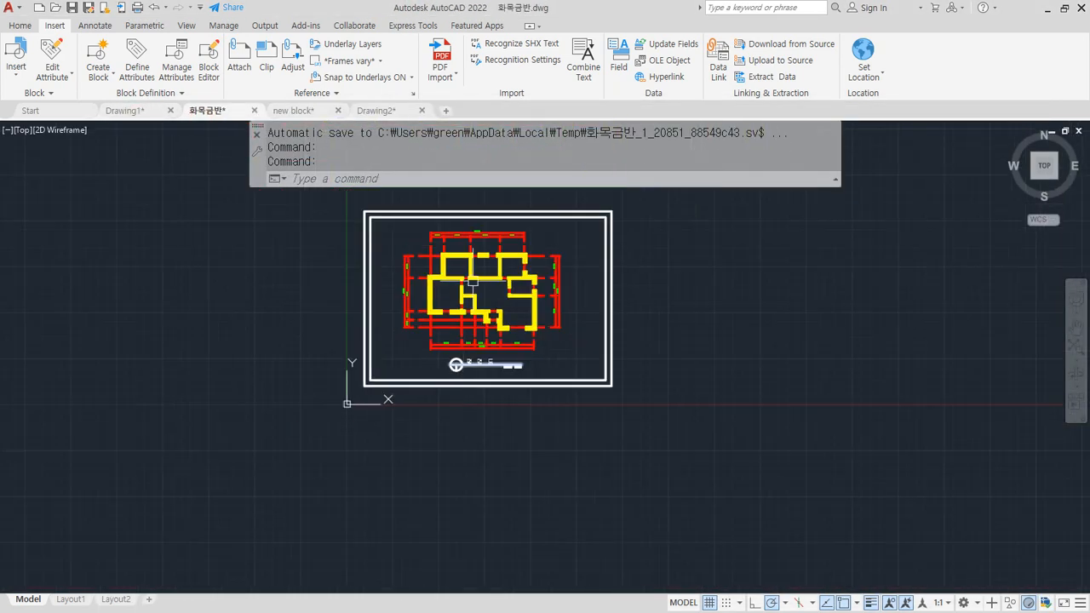
# Create a freehand four-sided wipeout over the small room's walls in the lower middle of the floor plan.
pyautogui.scroll(4, 474, 282)
pyautogui.write('wi')
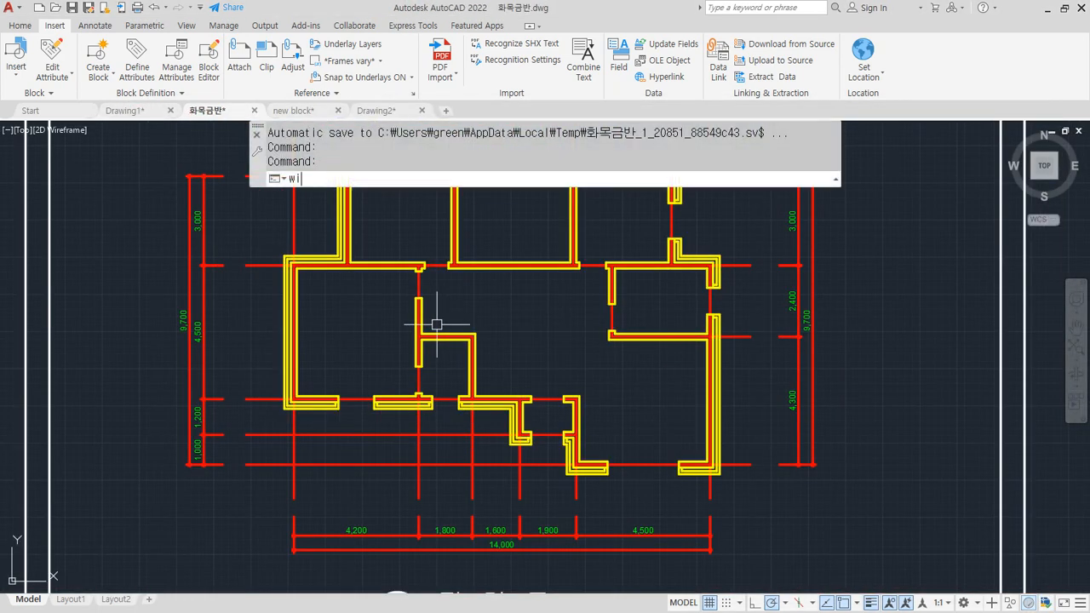
pyautogui.write('pe')
pyautogui.press('Return')
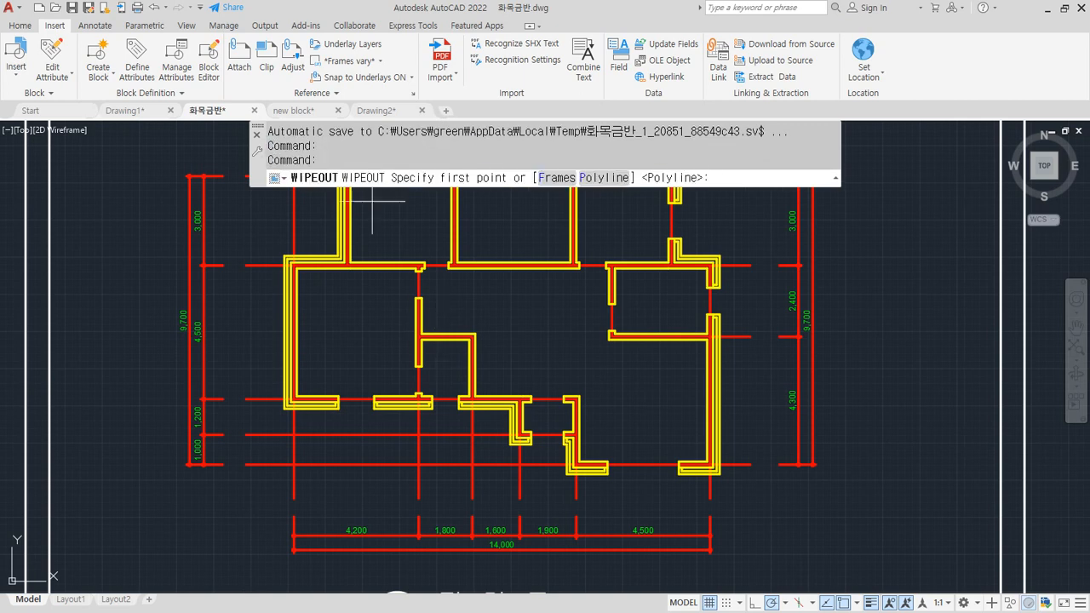
pyautogui.click(404, 327)
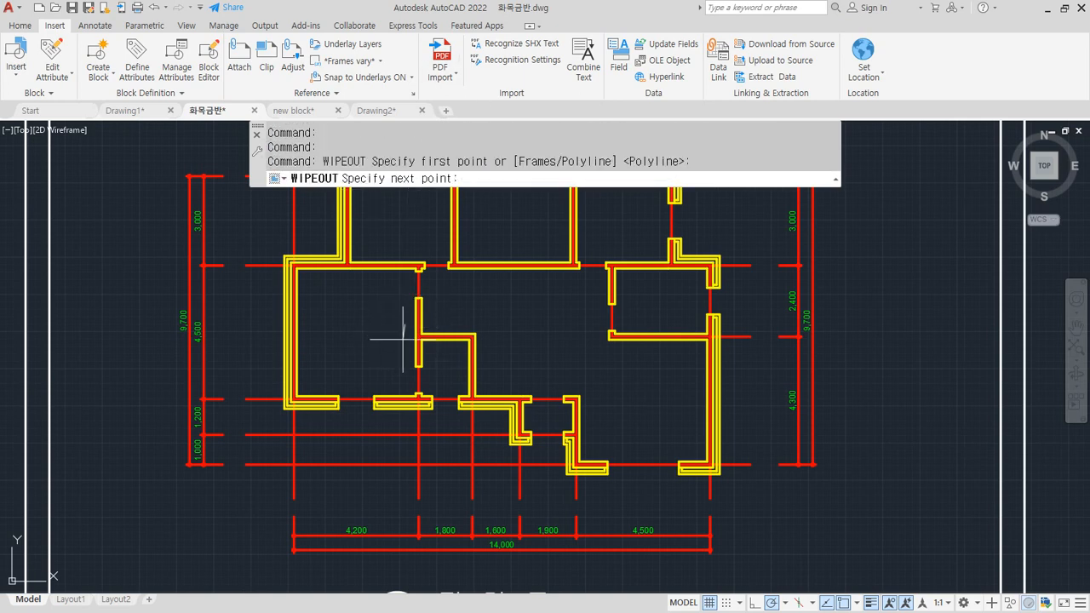
pyautogui.click(401, 423)
pyautogui.click(491, 425)
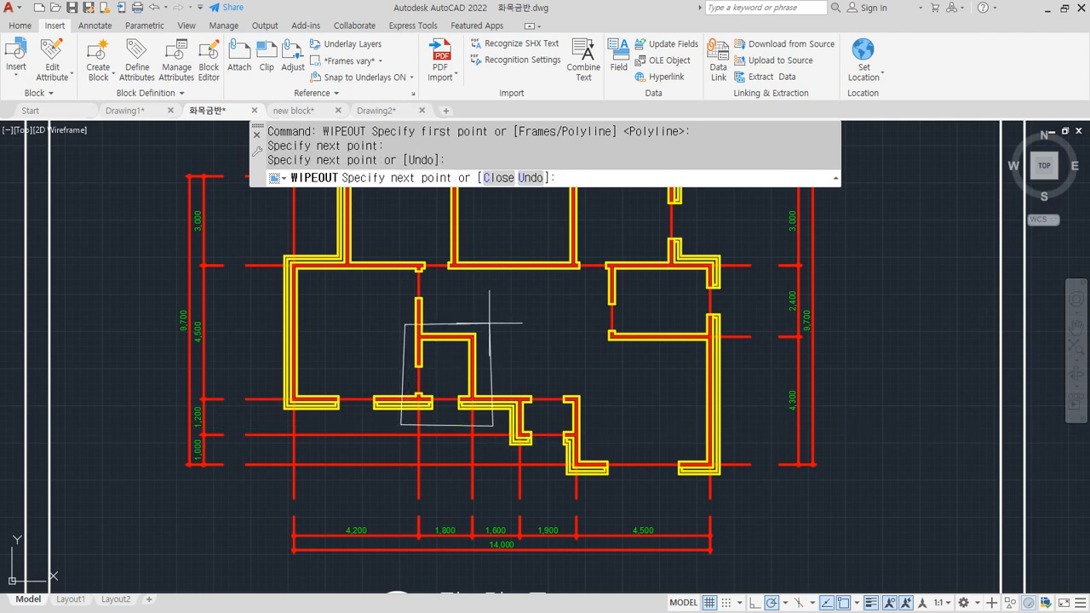
pyautogui.click(490, 319)
pyautogui.press('Return')
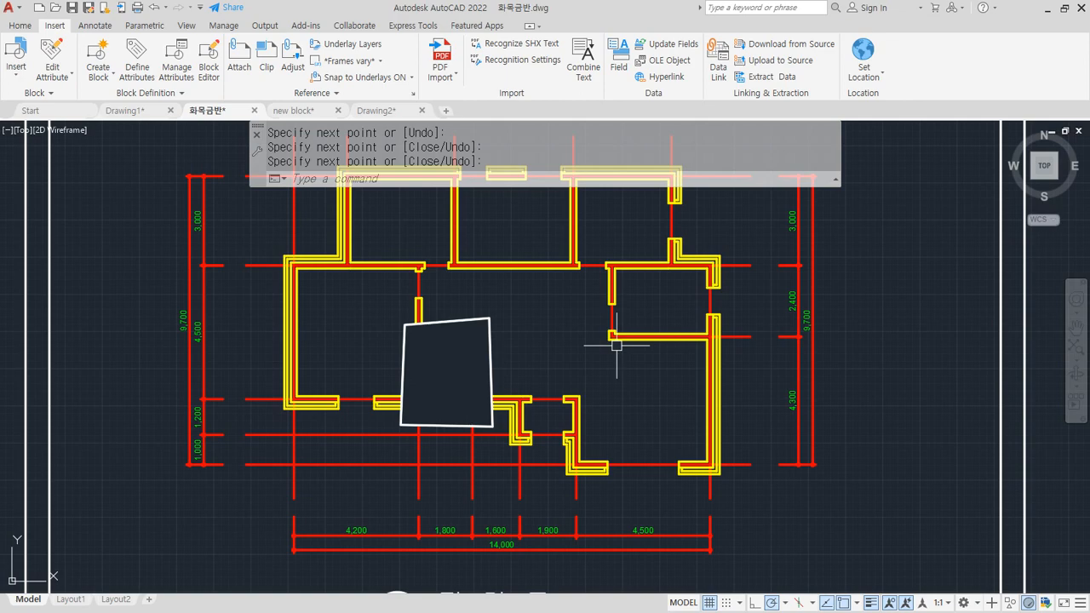
pyautogui.scroll(5, 413, 516)
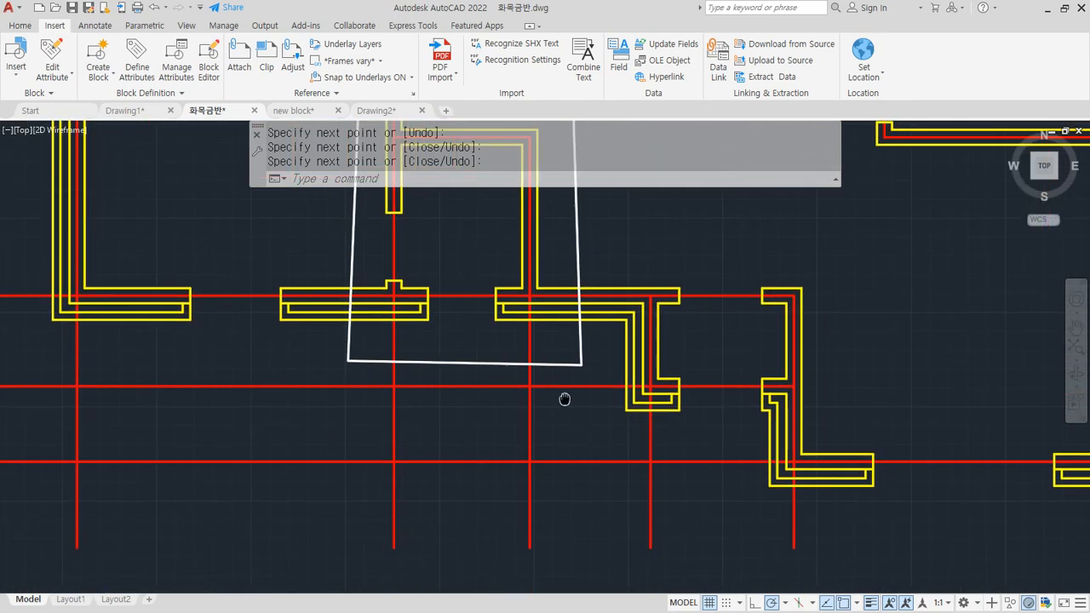
pyautogui.write(',')
pyautogui.press('Return')
pyautogui.moveTo(605, 238)
pyautogui.mouseDown(button='middle')
pyautogui.moveTo(587, 292)
pyautogui.moveTo(558, 329)
pyautogui.mouseUp(button='middle')
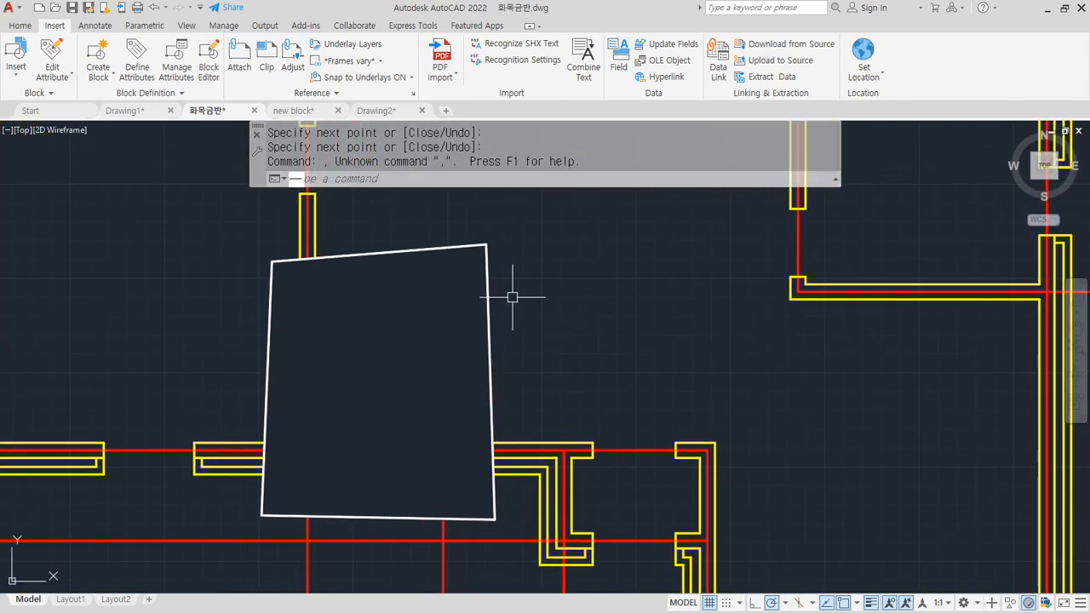
pyautogui.press('Return')
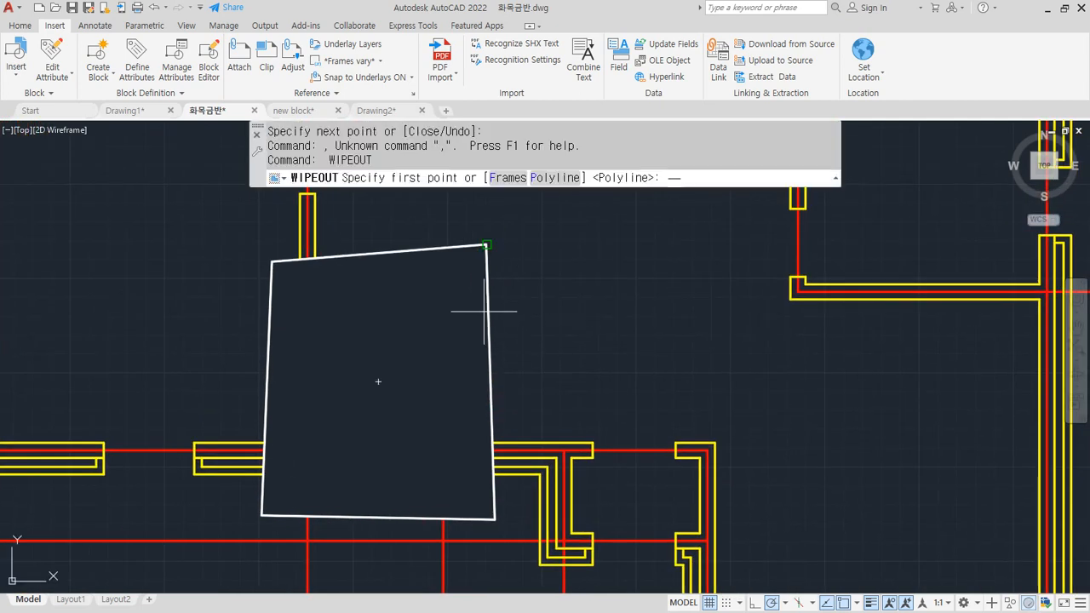
pyautogui.click(487, 245)
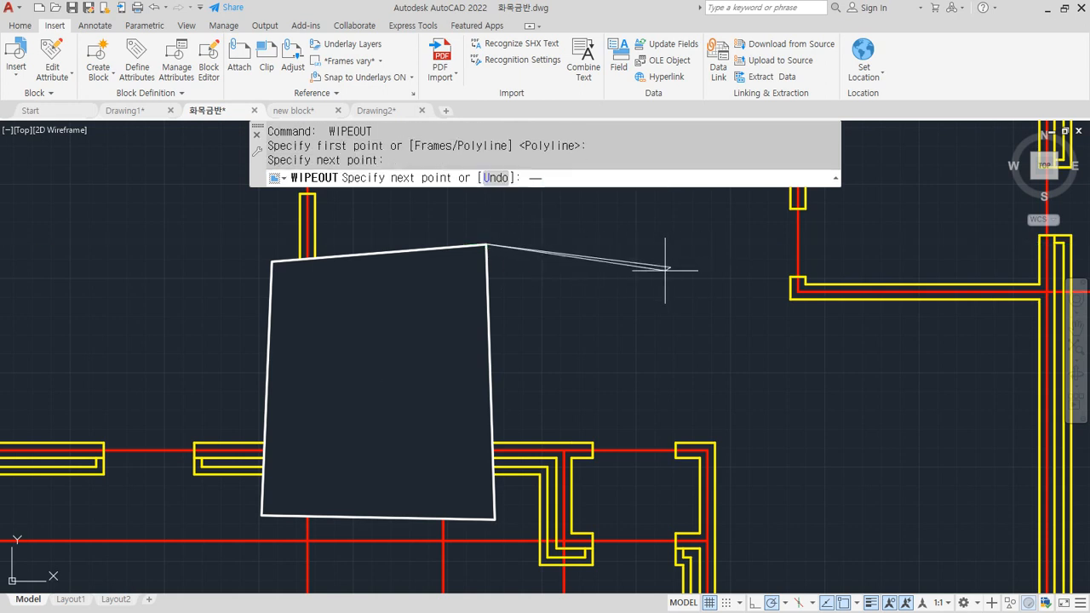
pyautogui.press('Escape')
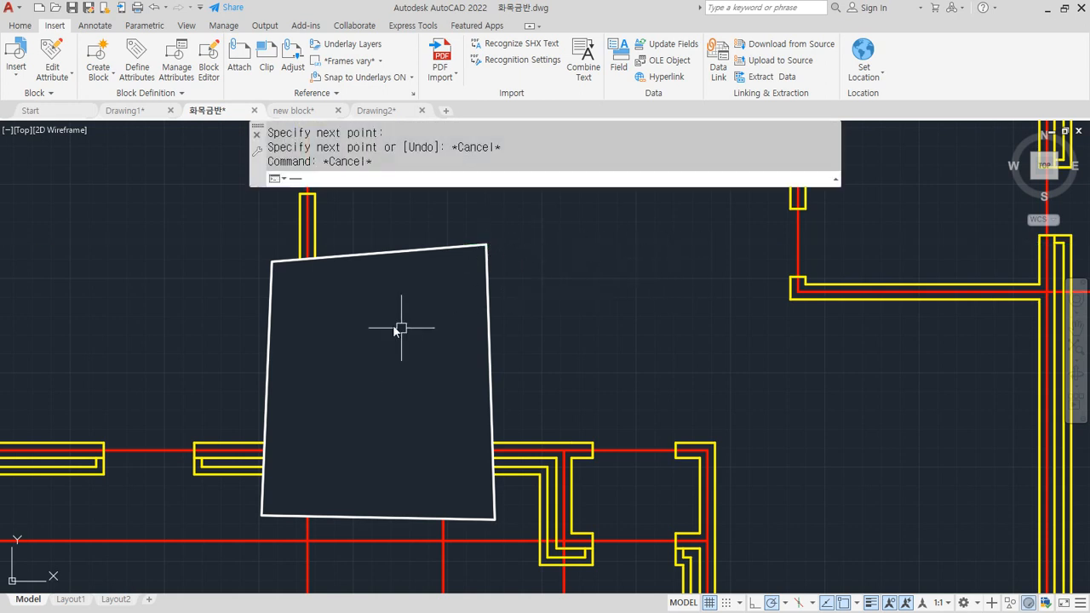
pyautogui.press('Return')
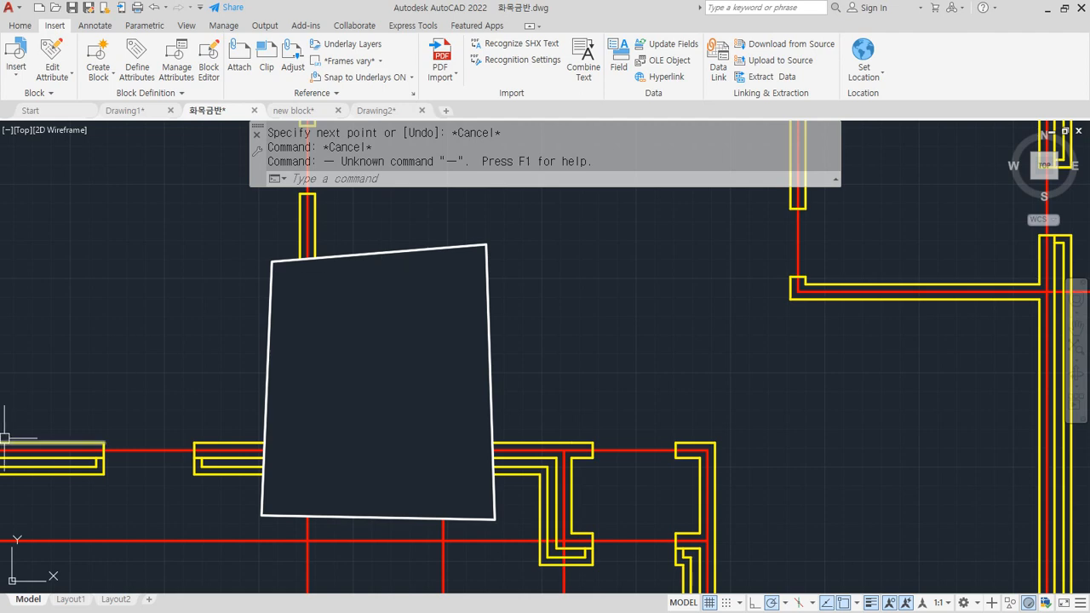
# Move the four-sided wipeout about 2860 units horizontally, off the small room toward the entrance walls.
pyautogui.write('m')
pyautogui.press('Return')
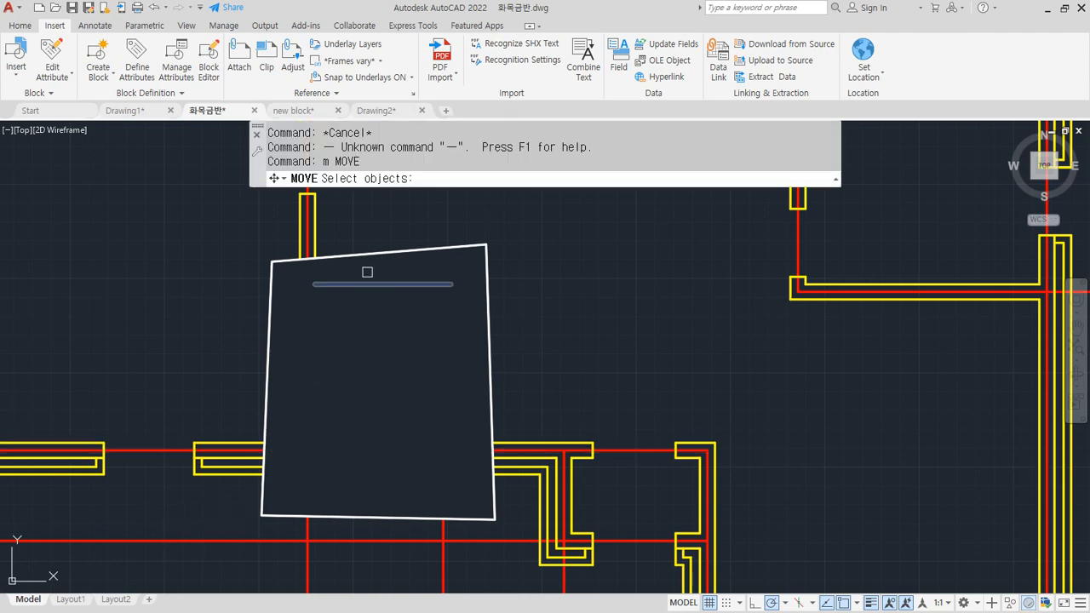
pyautogui.click(372, 251)
pyautogui.press('Return')
pyautogui.click(341, 290)
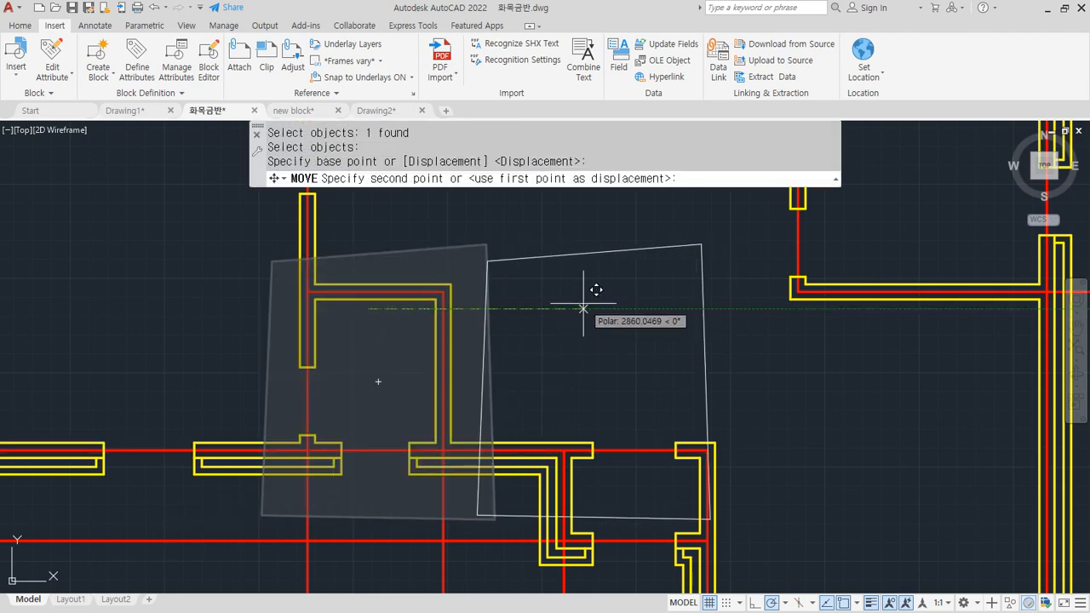
pyautogui.click(553, 290)
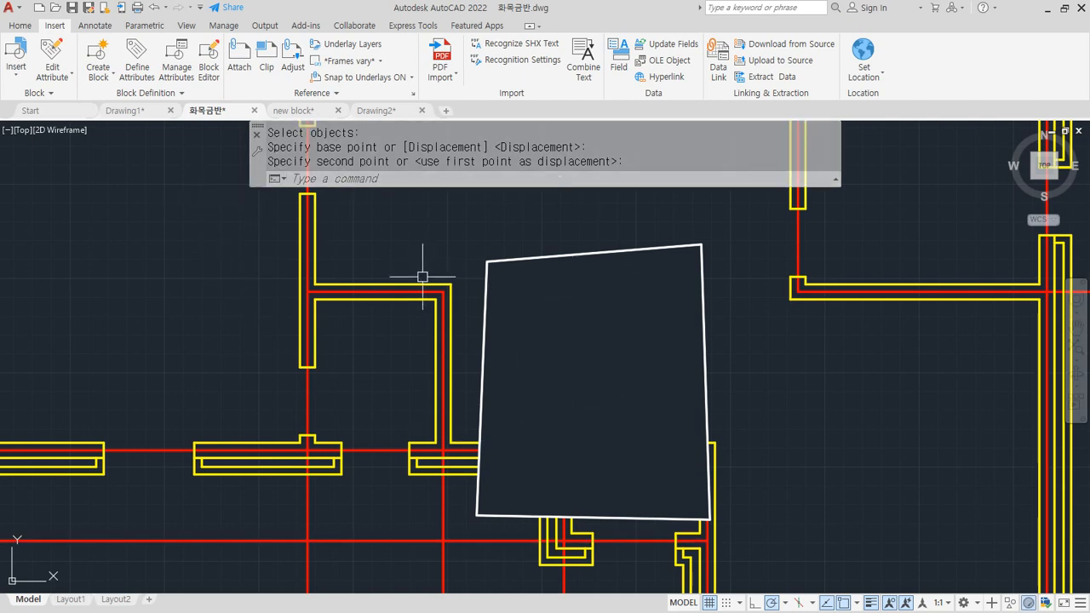
pyautogui.press('Escape')
pyautogui.press('Escape')
pyautogui.moveTo(423, 277); pyautogui.dragTo(792, 362)
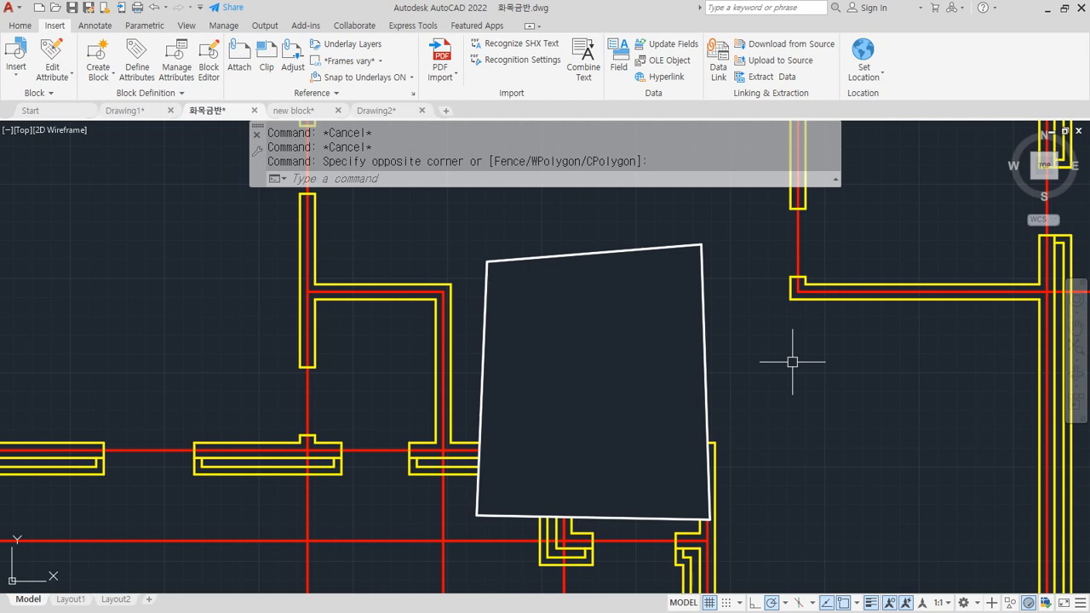
pyautogui.write('wipeo')
pyautogui.press('Return')
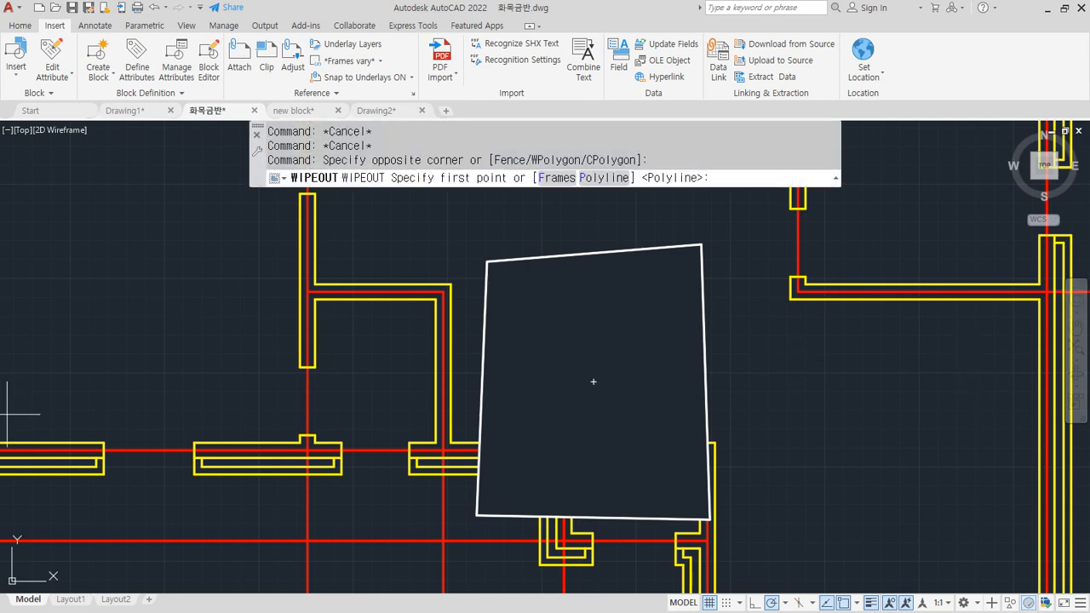
pyautogui.scroll(-3, 541, 310)
pyautogui.press('Escape')
pyautogui.press('Escape')
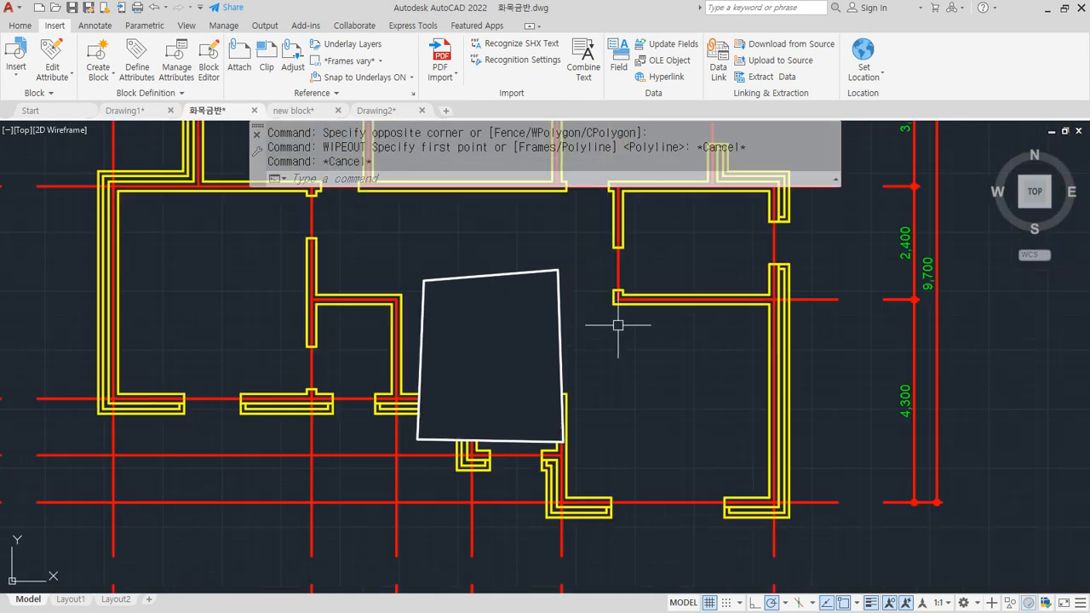
# Draw a rectangle across the middle of the floor plan, overlapping the upper part of the four-sided wipeout.
pyautogui.moveTo(618, 325); pyautogui.dragTo(589, 322, button='middle')
pyautogui.write('rec')
pyautogui.press('Return')
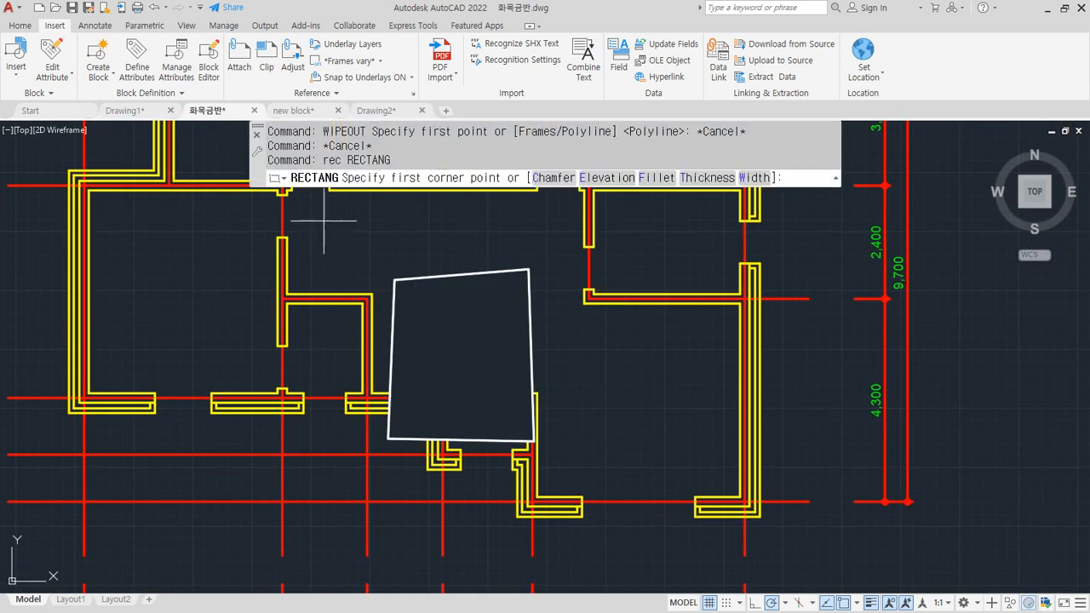
pyautogui.click(324, 220)
pyautogui.click(559, 372)
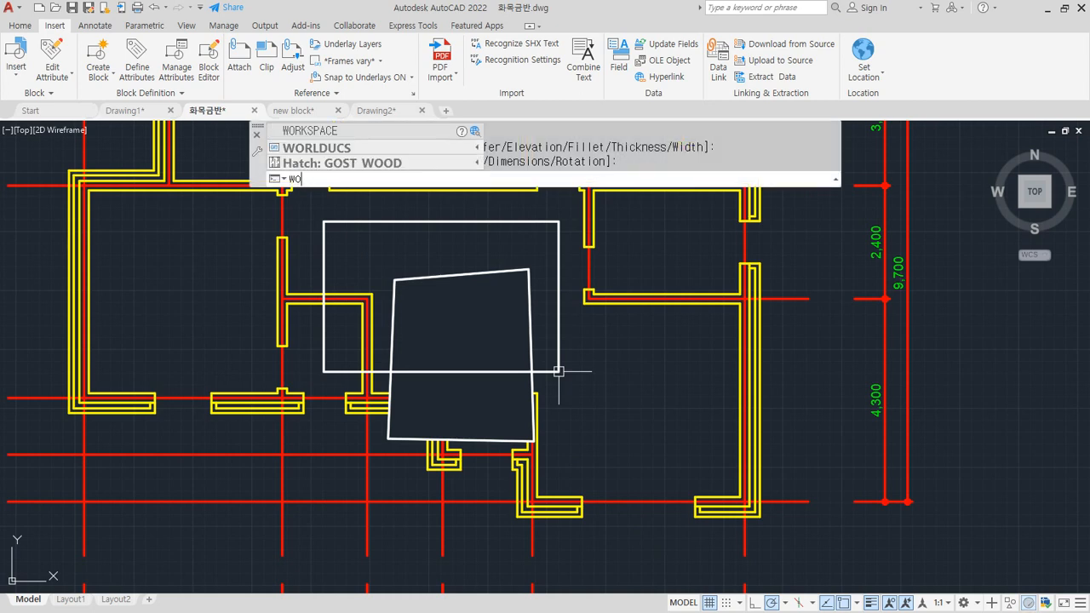
# Create a wipeout from the rectangle with the Polyline option, keeping the source polyline.
pyautogui.write('IPtou')
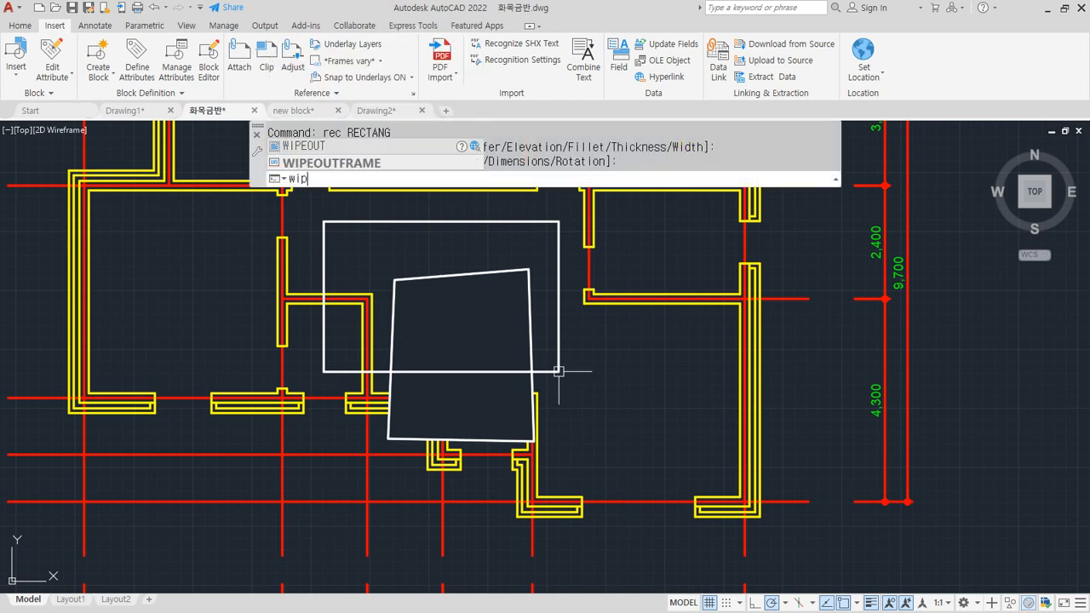
pyautogui.press('Return')
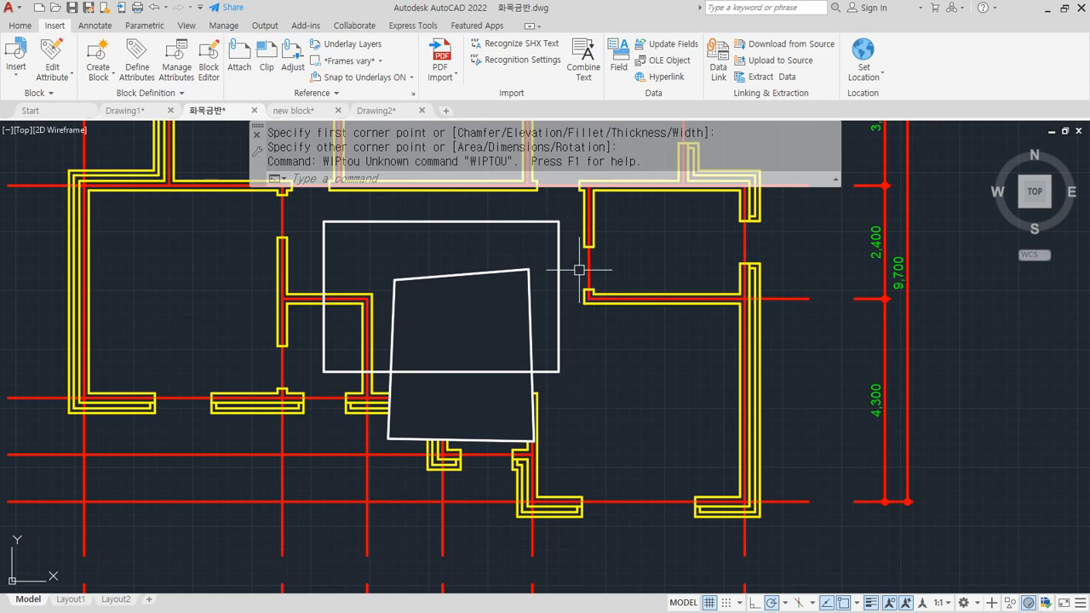
pyautogui.write('WIPoput')
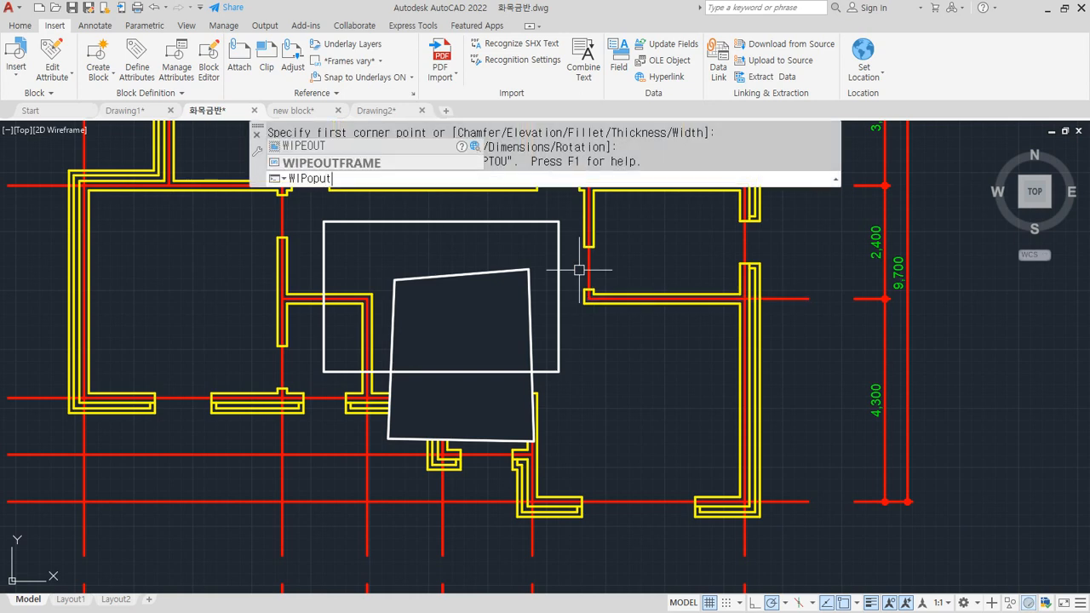
pyautogui.press('Return')
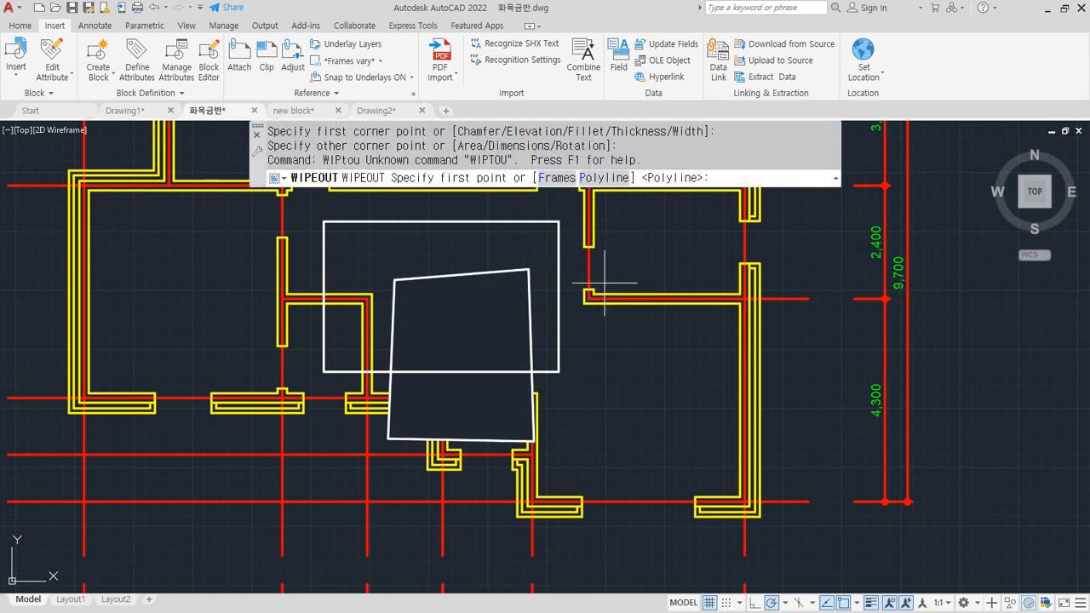
pyautogui.click(611, 177)
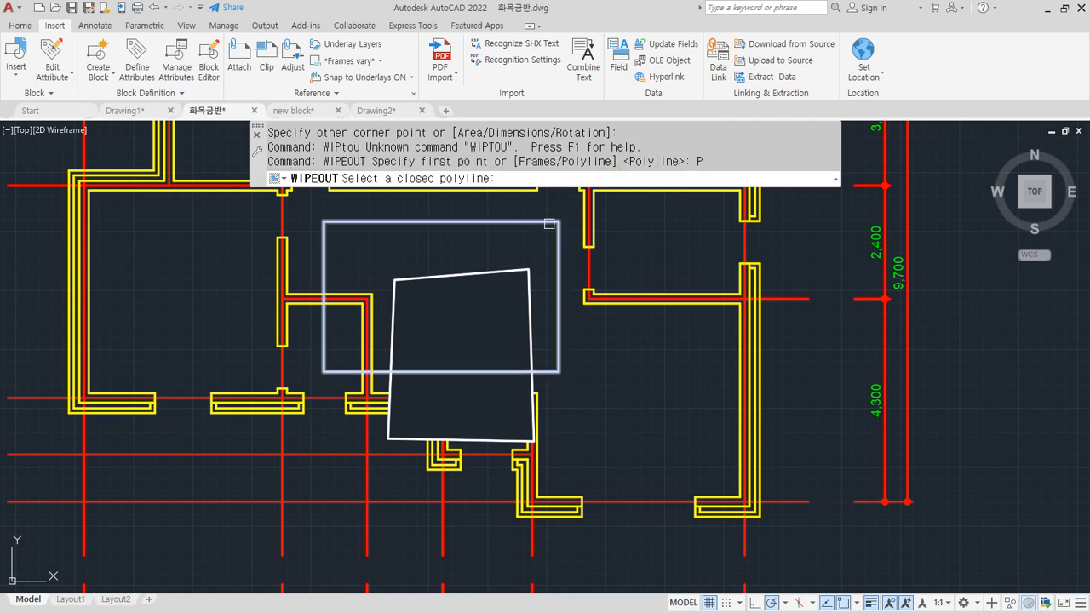
pyautogui.click(550, 224)
pyautogui.press('Return')
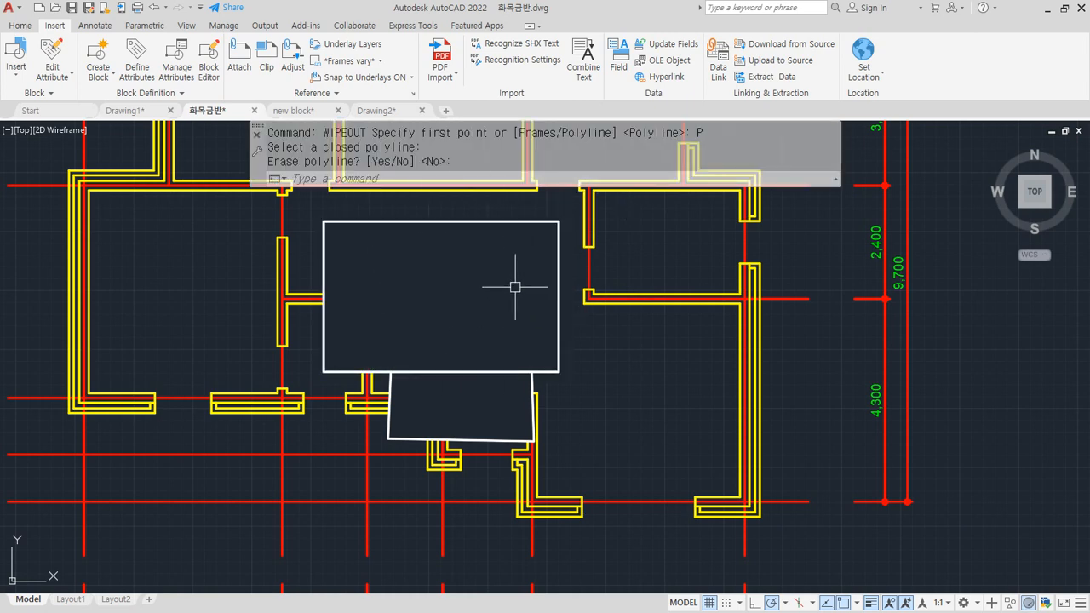
# Move the rectangular wipeout away from its source outline, in two moves, to the large room at the plan's lower right.
pyautogui.write('m')
pyautogui.press('Return')
pyautogui.click(323, 371)
pyautogui.press('Return')
pyautogui.click(324, 371)
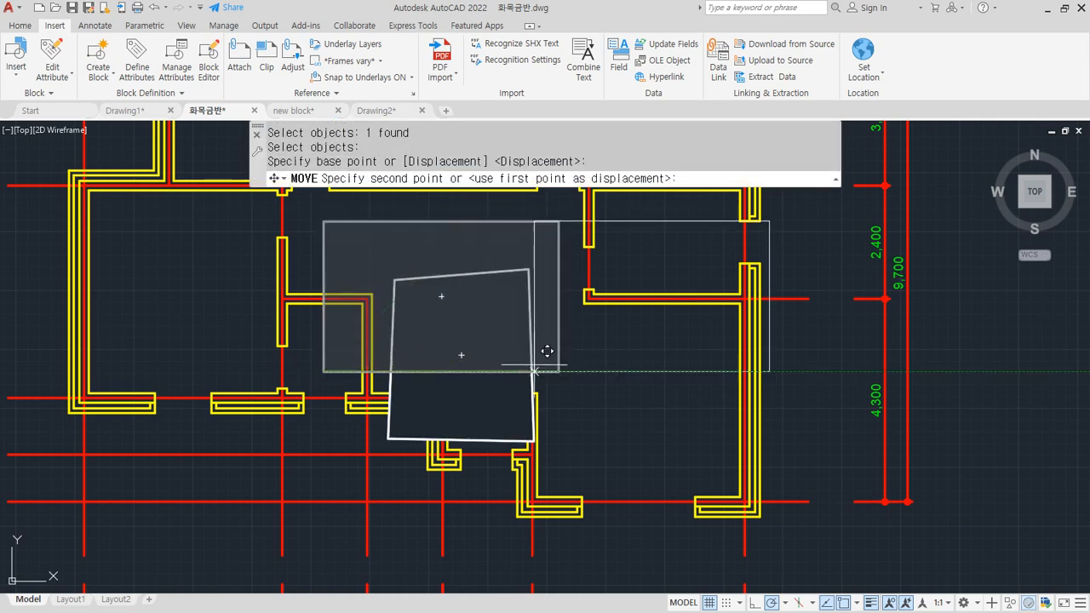
pyautogui.click(492, 408)
pyautogui.press('Return')
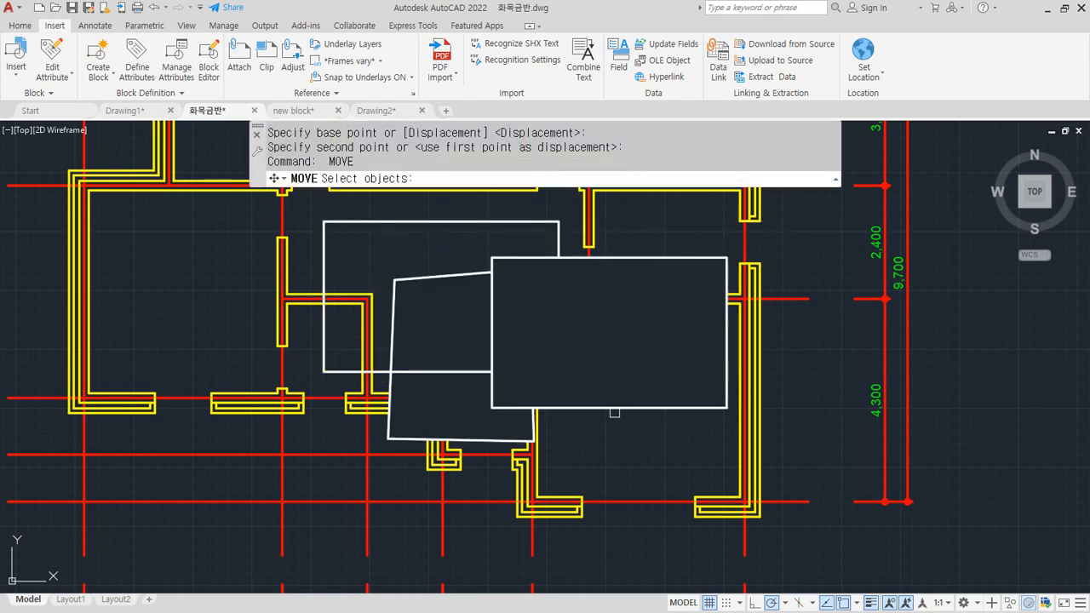
pyautogui.click(615, 408)
pyautogui.press('Return')
pyautogui.click(590, 362)
pyautogui.click(701, 452)
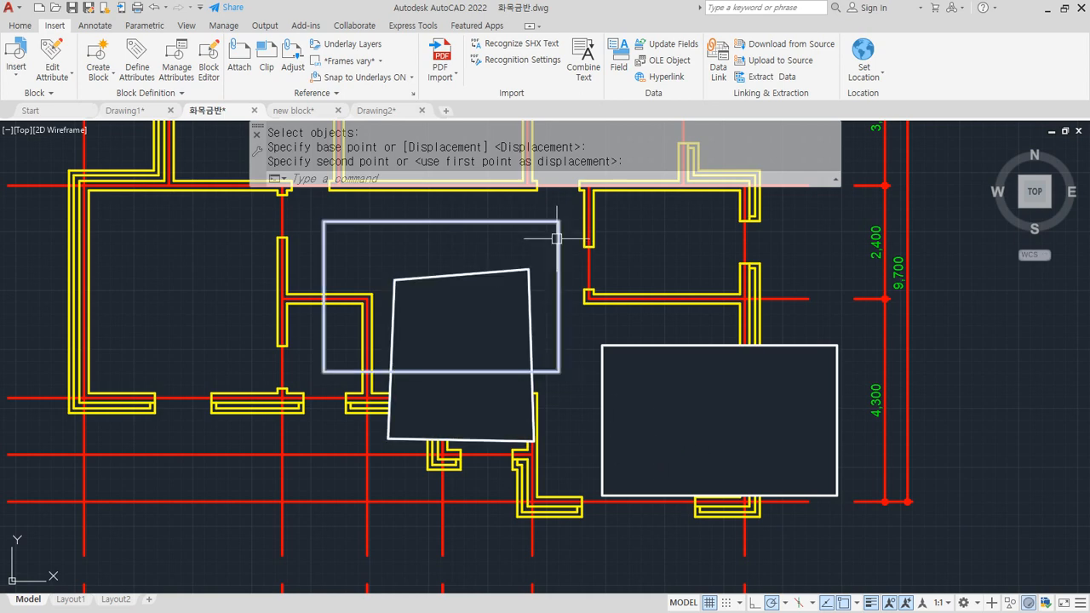
# Erase the source rectangle and both wipeouts from the floor plan.
pyautogui.click(326, 224)
pyautogui.write('e')
pyautogui.press('Return')
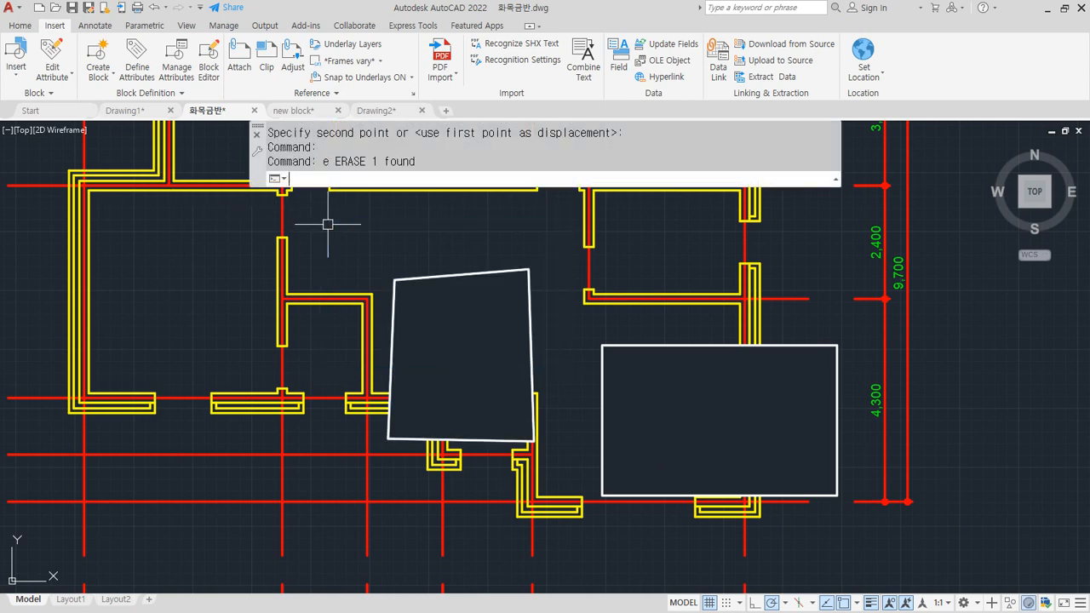
pyautogui.click(529, 286)
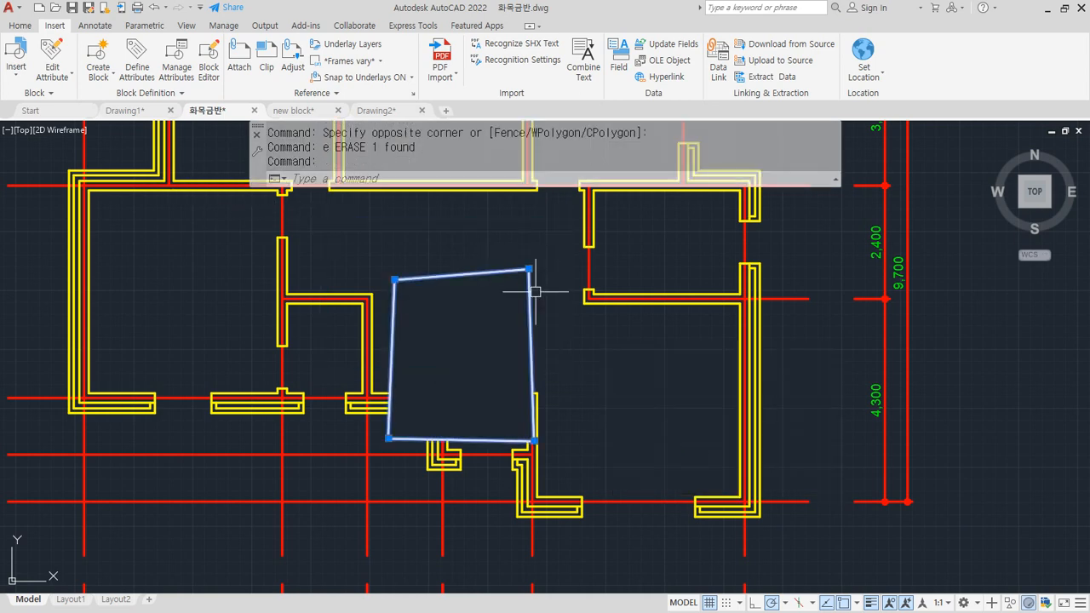
pyautogui.write('e')
pyautogui.press('Return')
pyautogui.scroll(4, 388, 515)
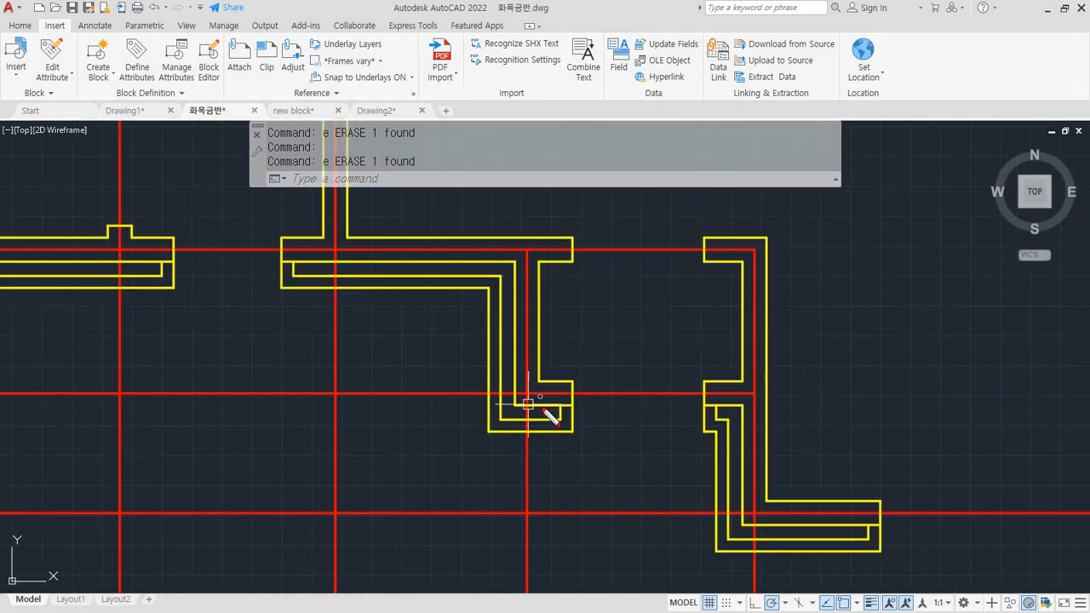
pyautogui.moveTo(555, 449)
pyautogui.mouseDown()
pyautogui.moveTo(445, 415)
pyautogui.moveTo(578, 202)
pyautogui.moveTo(806, 397)
pyautogui.moveTo(525, 445)
pyautogui.mouseUp()
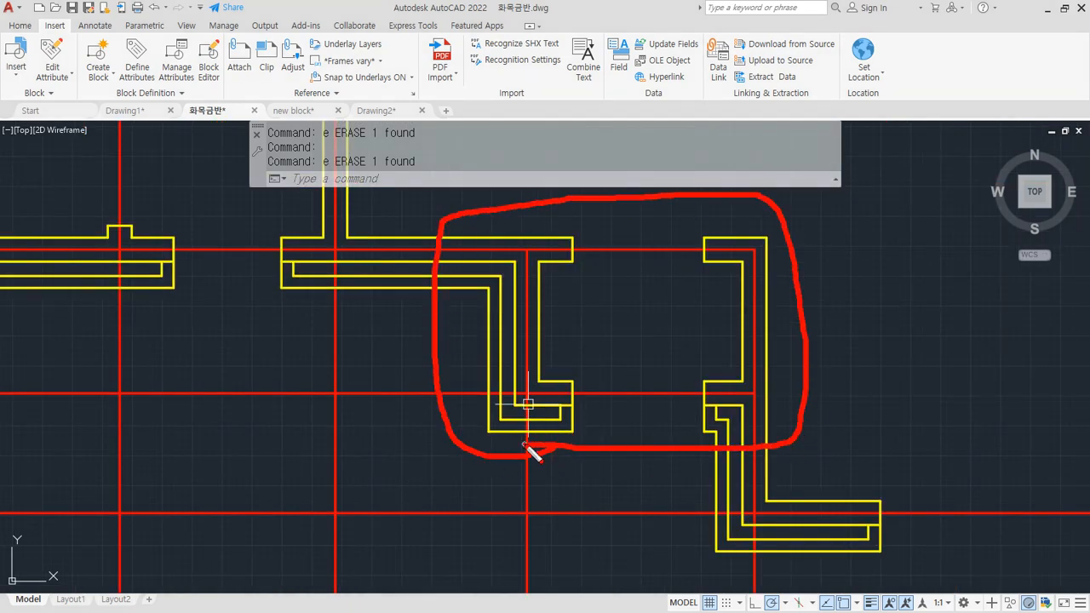
pyautogui.moveTo(572, 260); pyautogui.dragTo(572, 385)
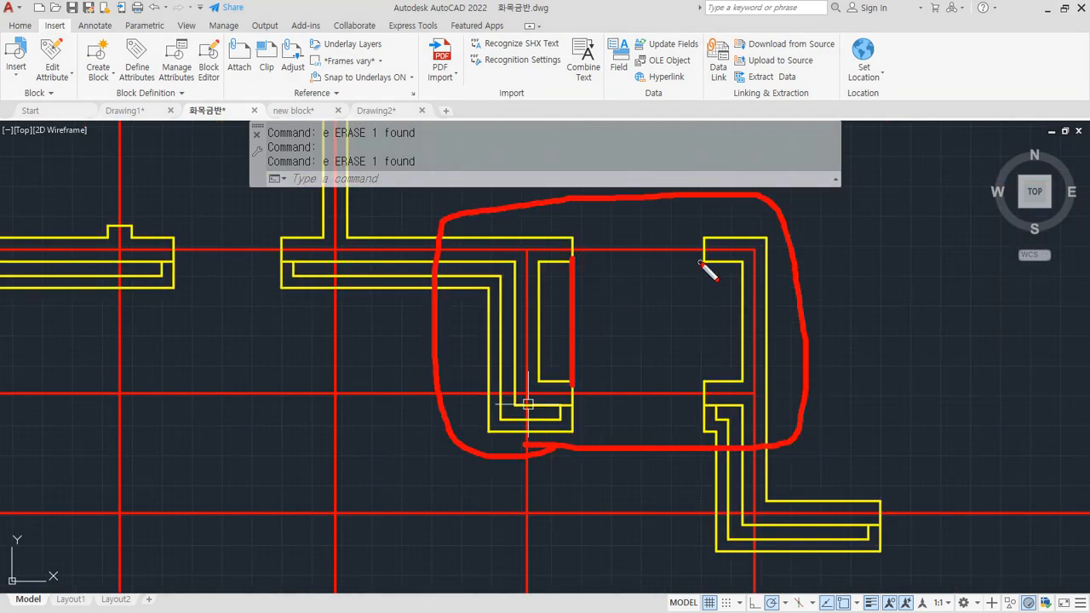
pyautogui.moveTo(700, 263); pyautogui.dragTo(700, 383)
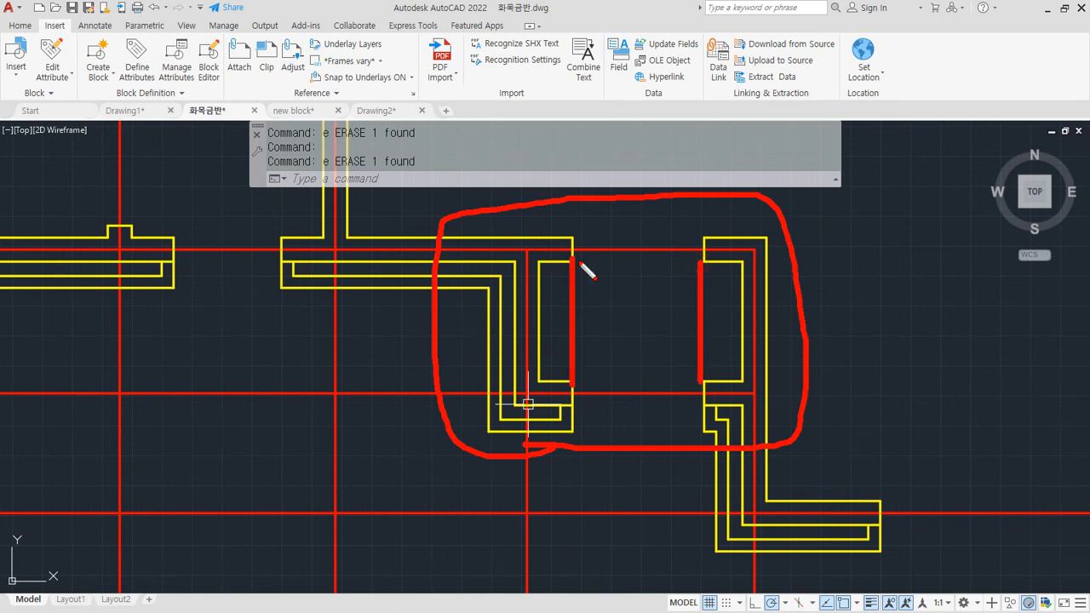
pyautogui.moveTo(578, 287); pyautogui.dragTo(697, 286)
pyautogui.moveTo(528, 364); pyautogui.dragTo(692, 364)
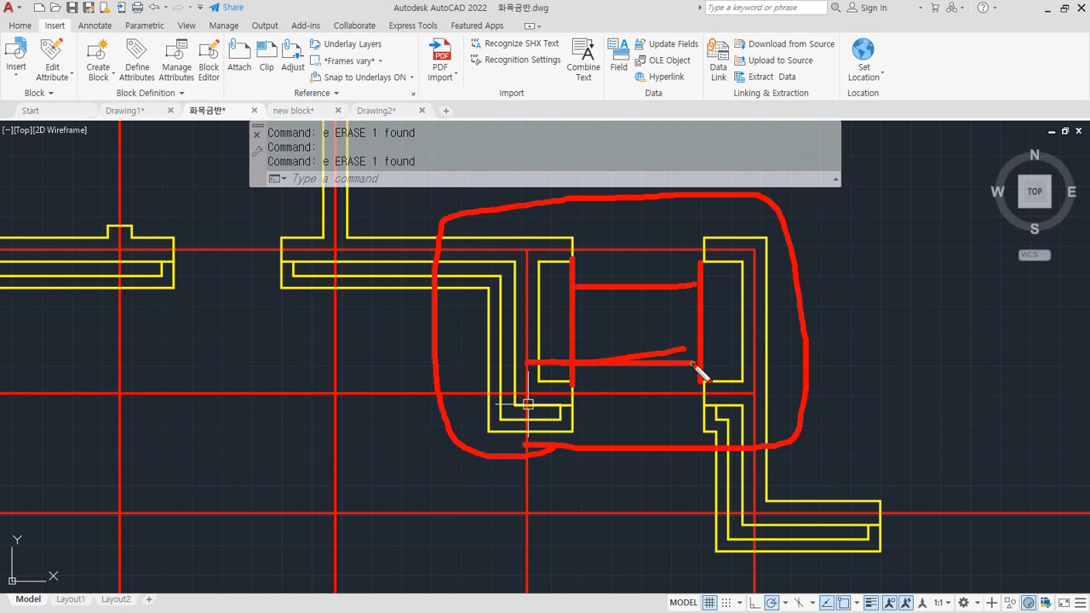
pyautogui.press('Escape')
# Create a rectangular wipeout from four picked points at the inner corners of the facing wall recesses in the small room.
pyautogui.write('wi')
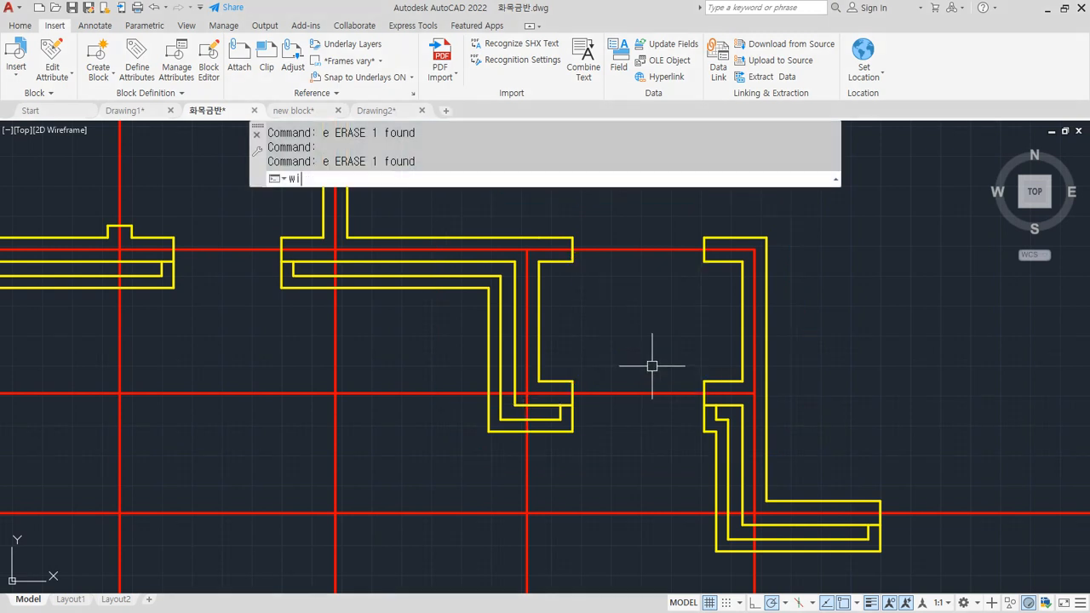
pyautogui.write('pou')
pyautogui.press('Return')
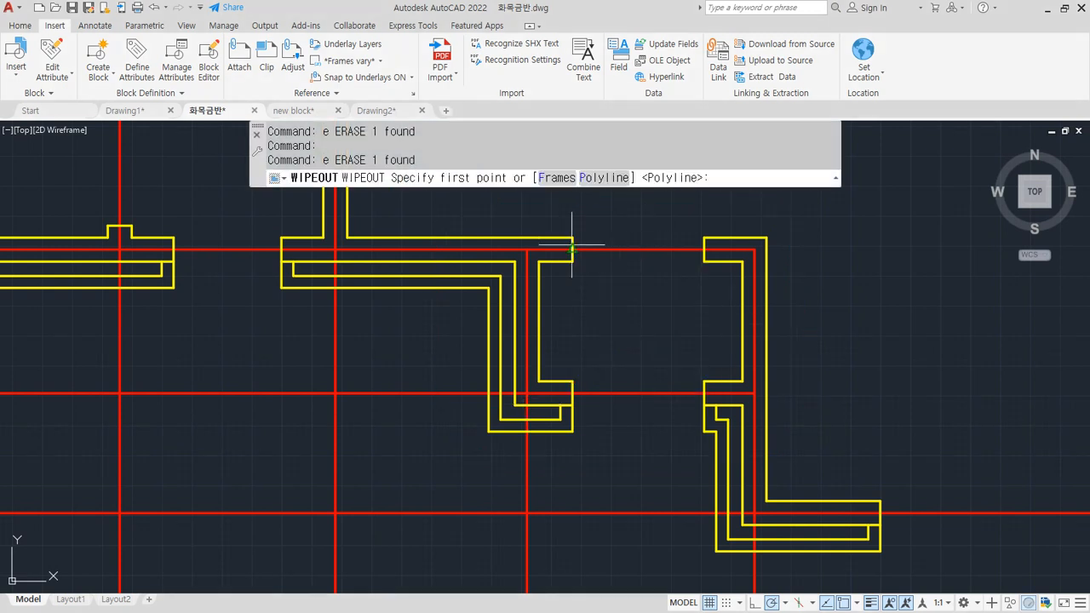
pyautogui.click(538, 264)
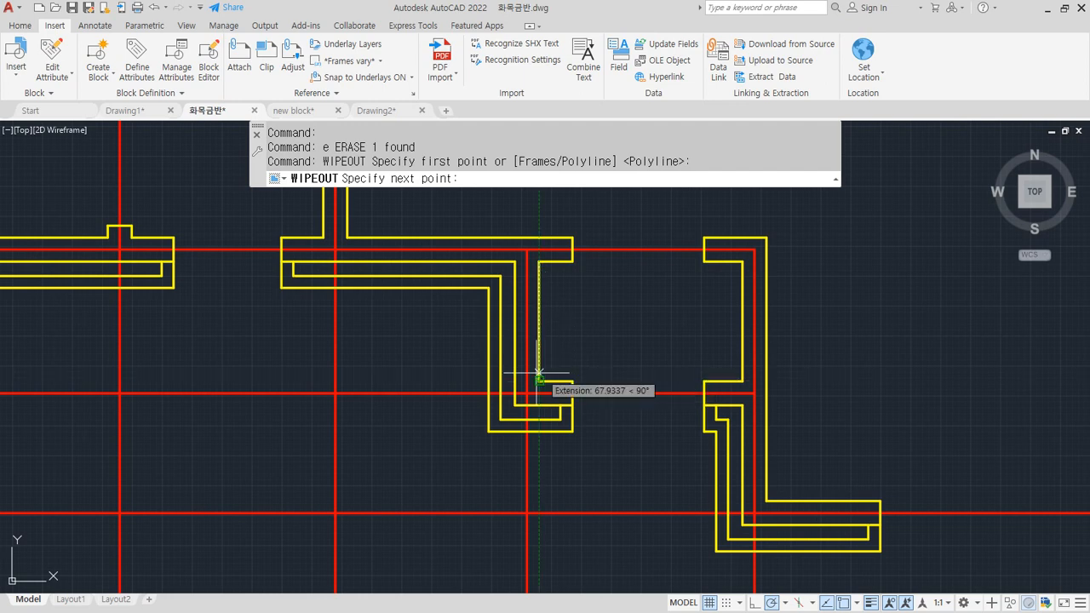
pyautogui.click(540, 381)
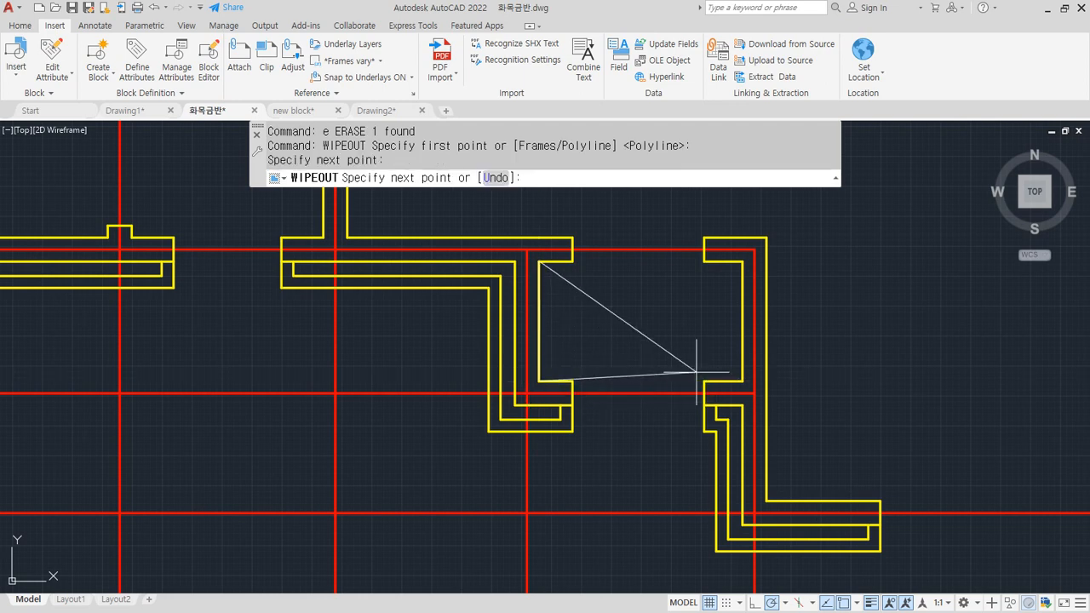
pyautogui.click(742, 381)
pyautogui.click(743, 261)
pyautogui.press('Return')
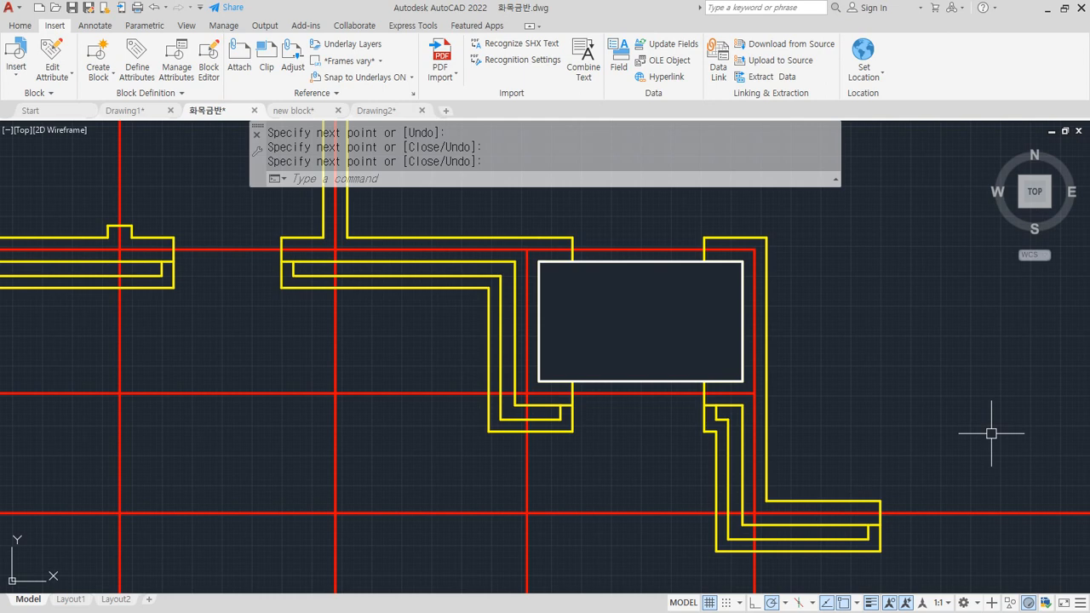
# Erase the rectangular wipeout between the facing wall recesses of the small room.
pyautogui.click(623, 382)
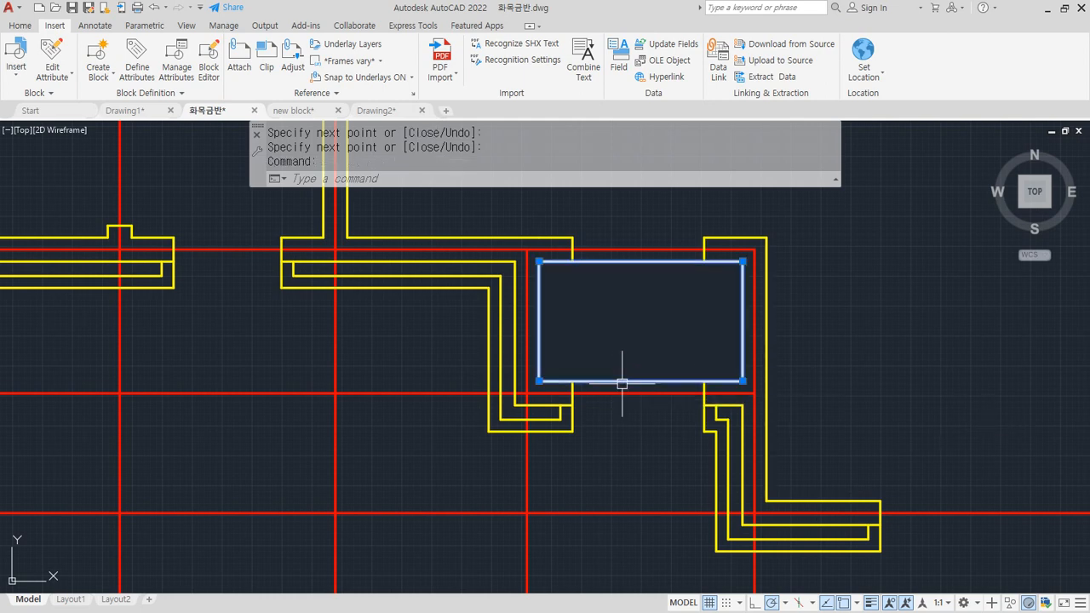
pyautogui.write('e')
pyautogui.press('Return')
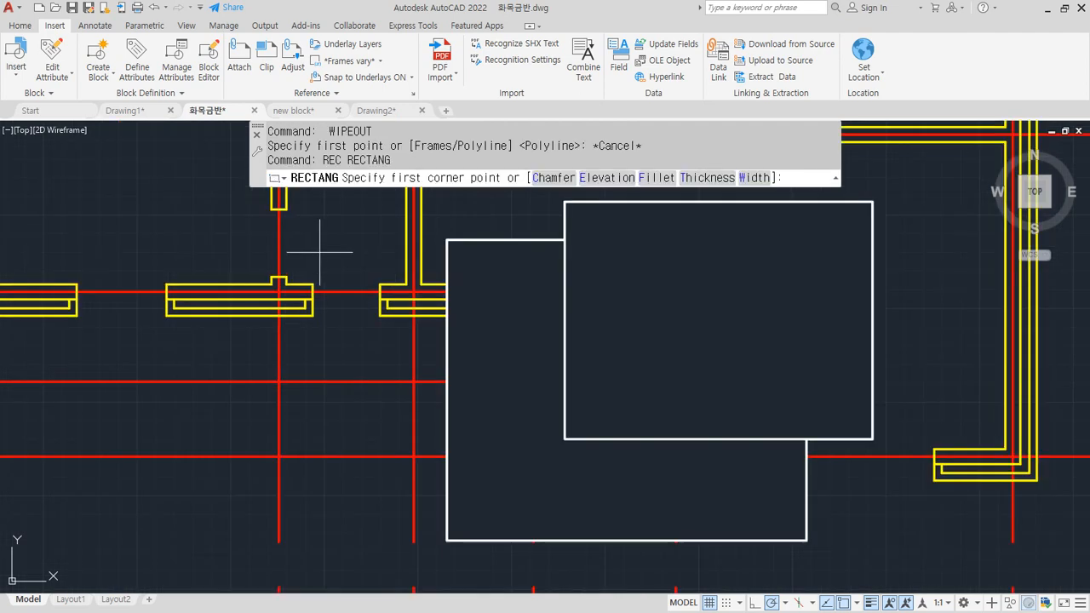
# Draw a rectangle overlapping the left part of the existing wipeouts and create a wipeout from it with the Polyline option, keeping the source polyline.
pyautogui.click(323, 251)
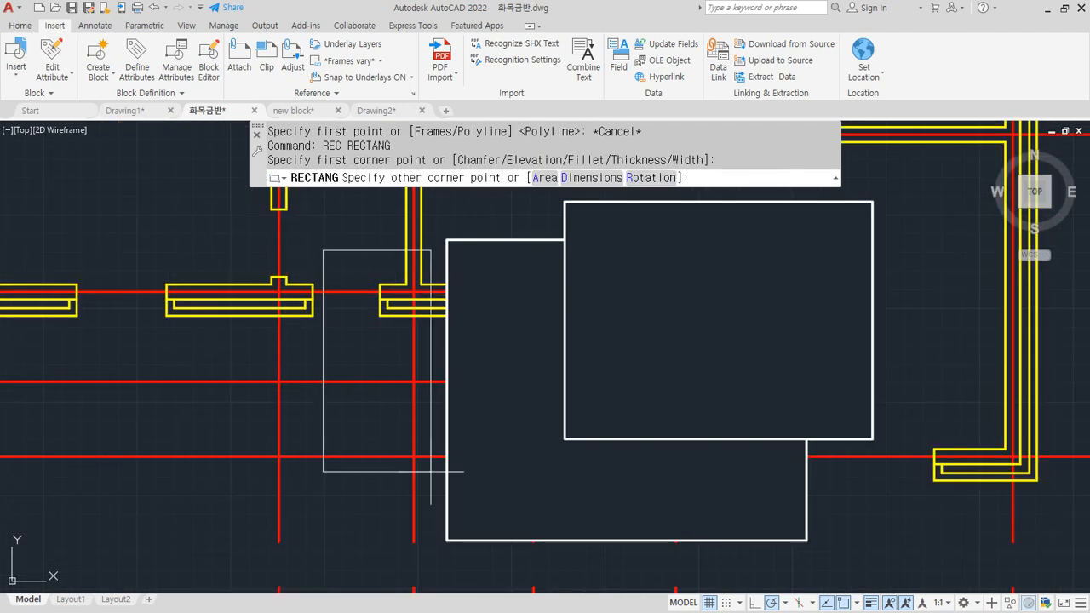
pyautogui.click(580, 575)
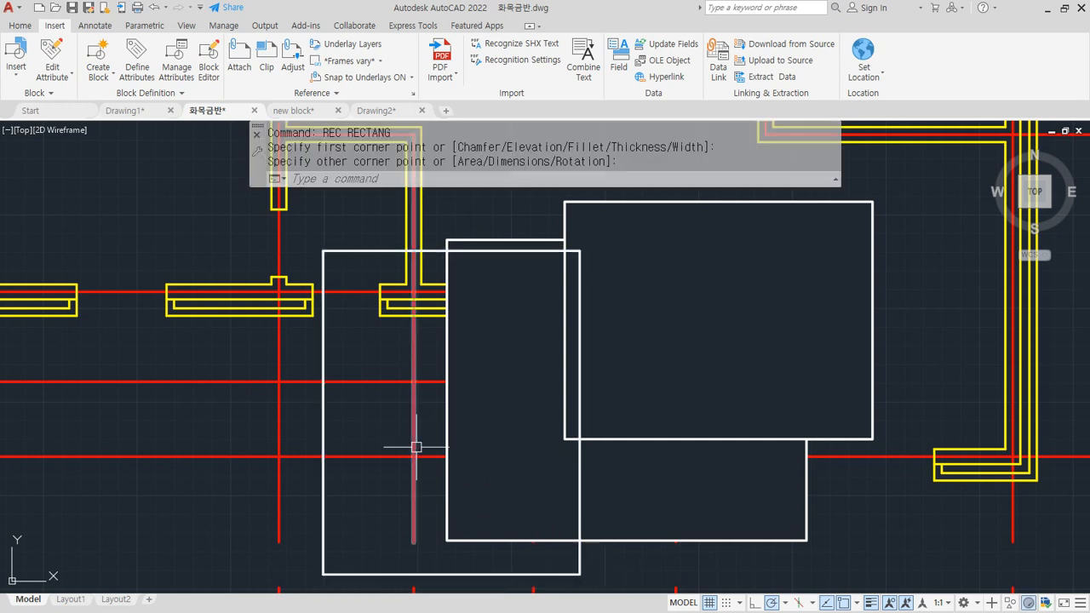
pyautogui.write('wipout')
pyautogui.press('Return')
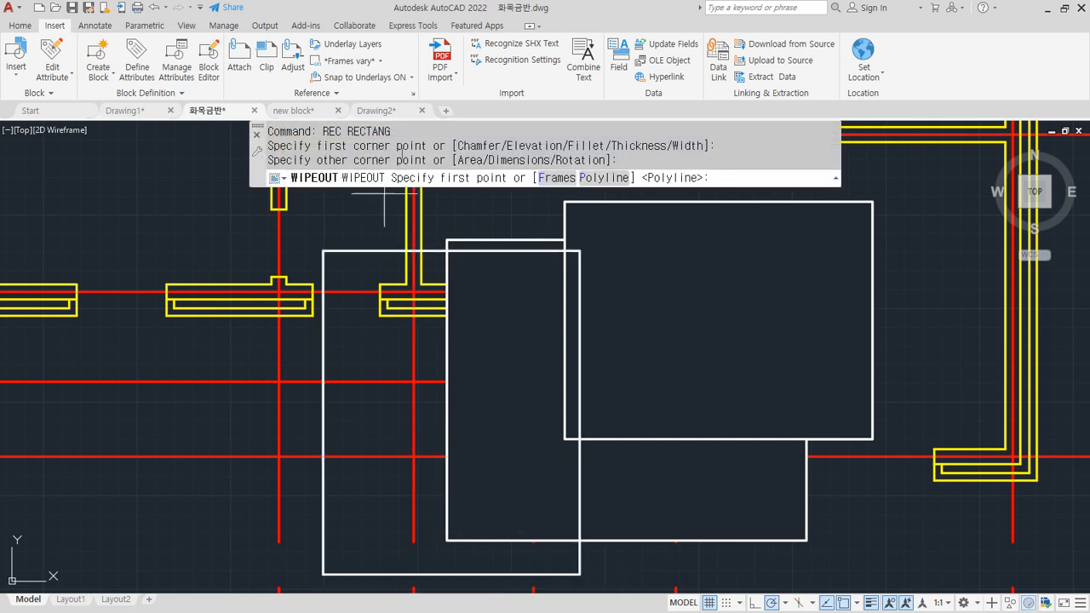
pyautogui.click(605, 177)
pyautogui.click(328, 249)
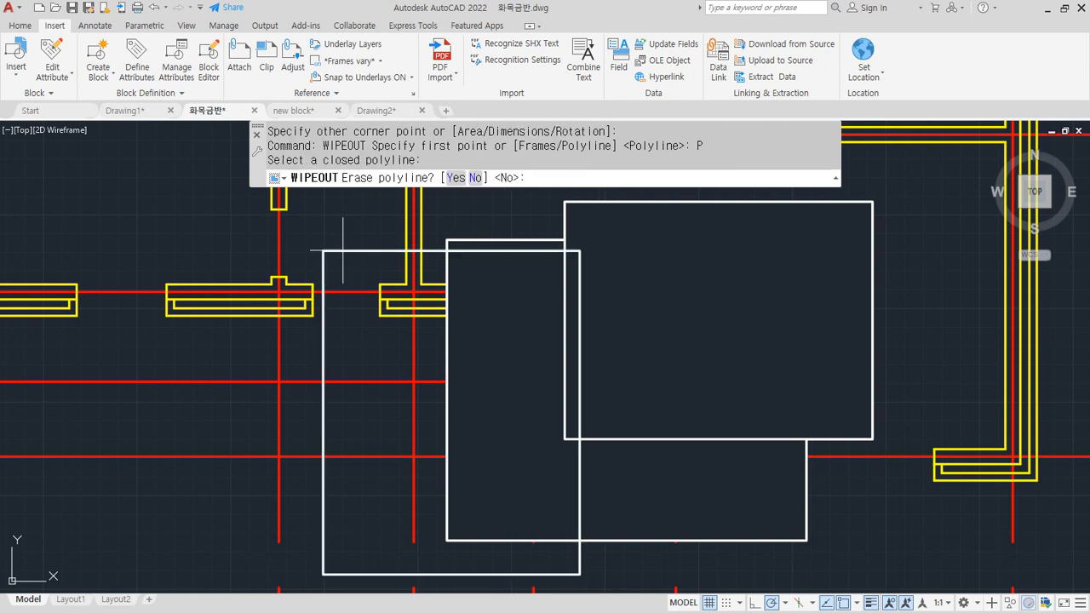
pyautogui.press('Return')
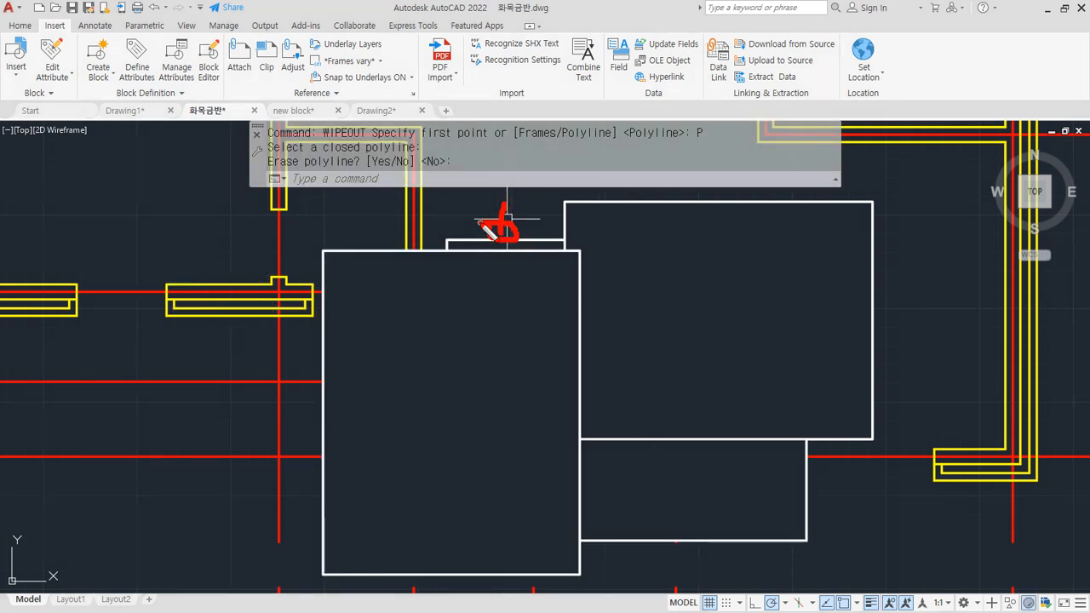
pyautogui.press('Escape')
# Bring the middle wipeout and its outline to the front of the draw order.
pyautogui.click(833, 559)
pyautogui.click(785, 521)
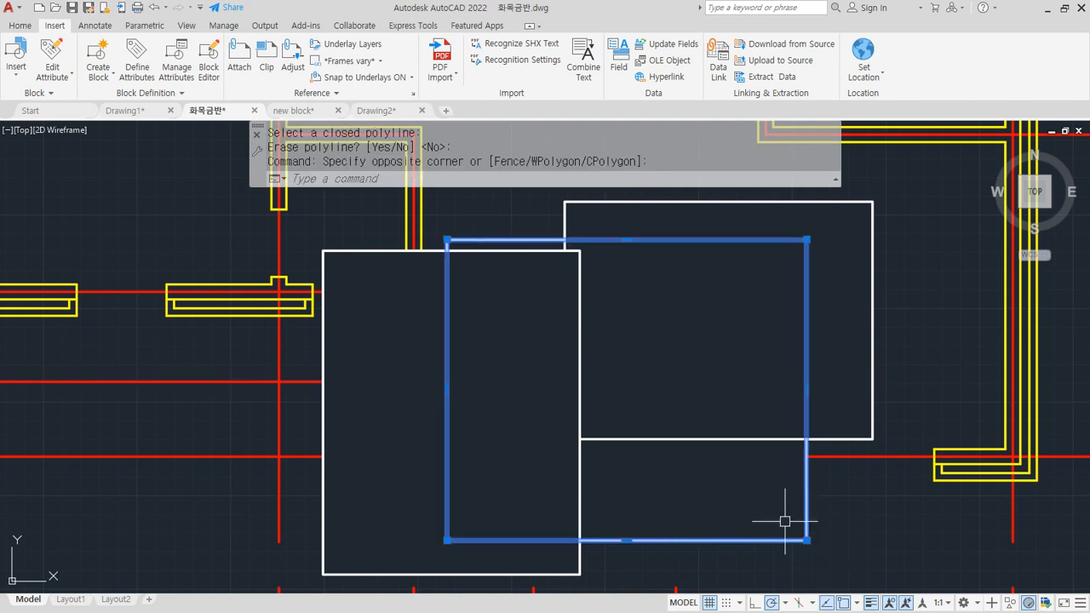
pyautogui.rightClick(786, 521)
pyautogui.moveTo(869, 355)
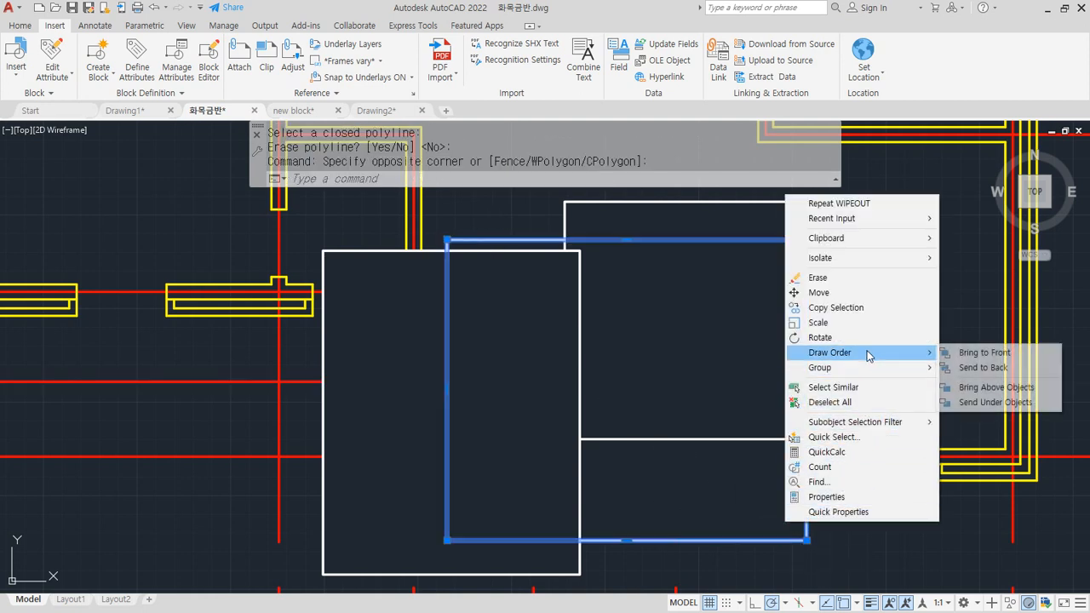
pyautogui.click(1015, 356)
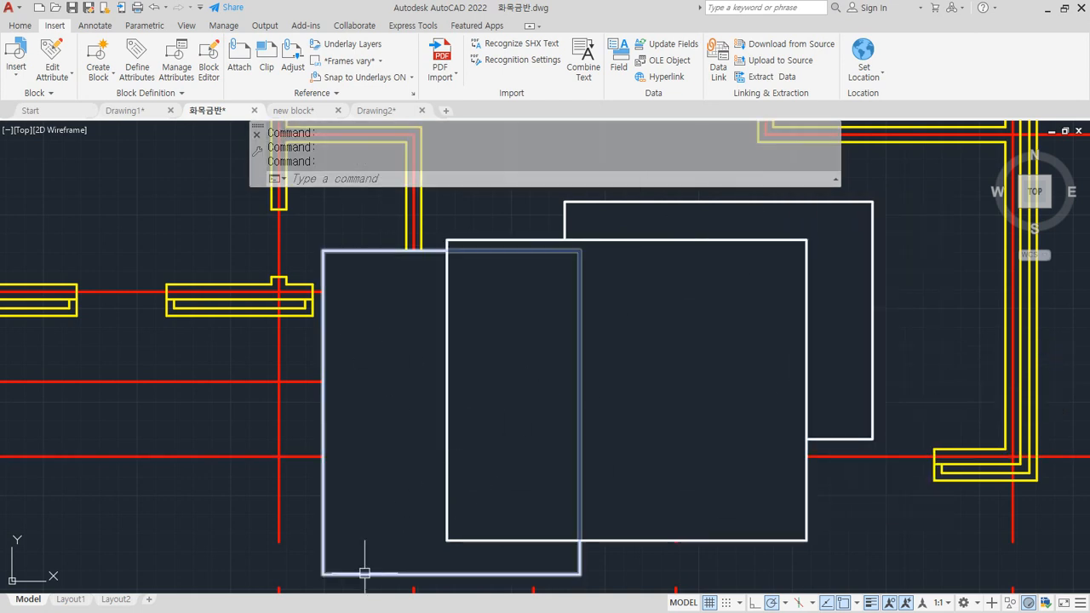
# Bring the upper-right wipeout and its outline to the front of the draw order.
pyautogui.click(901, 177)
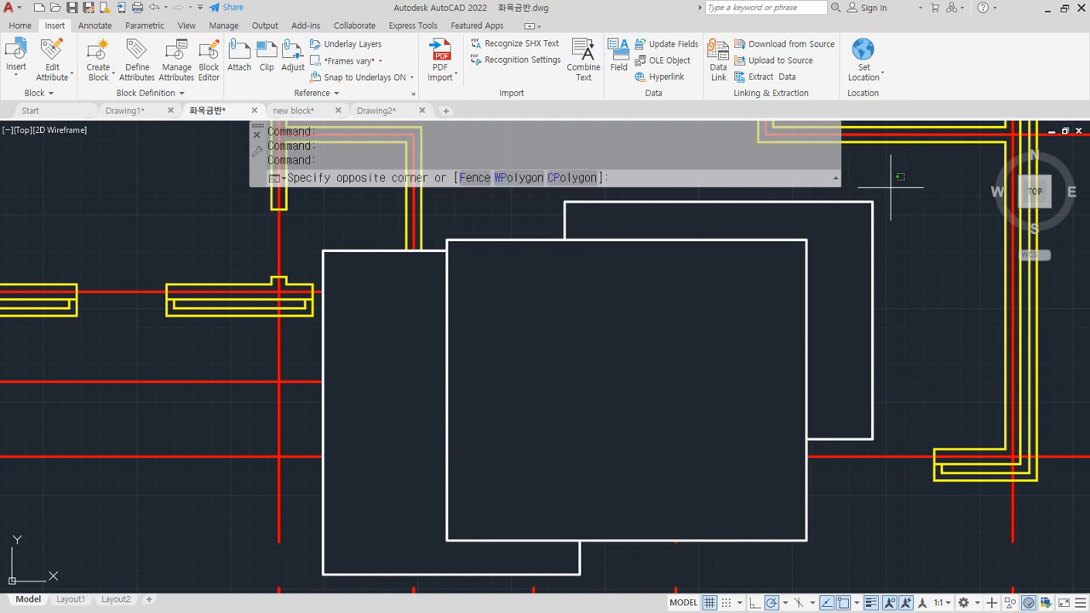
pyautogui.click(827, 218)
pyautogui.rightClick(867, 204)
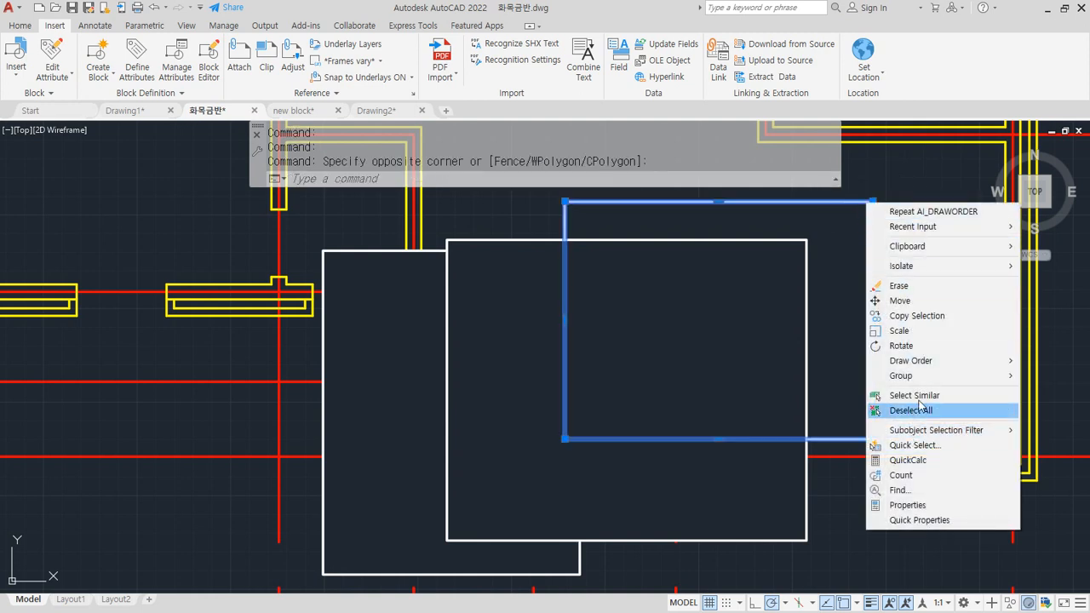
pyautogui.moveTo(920, 361)
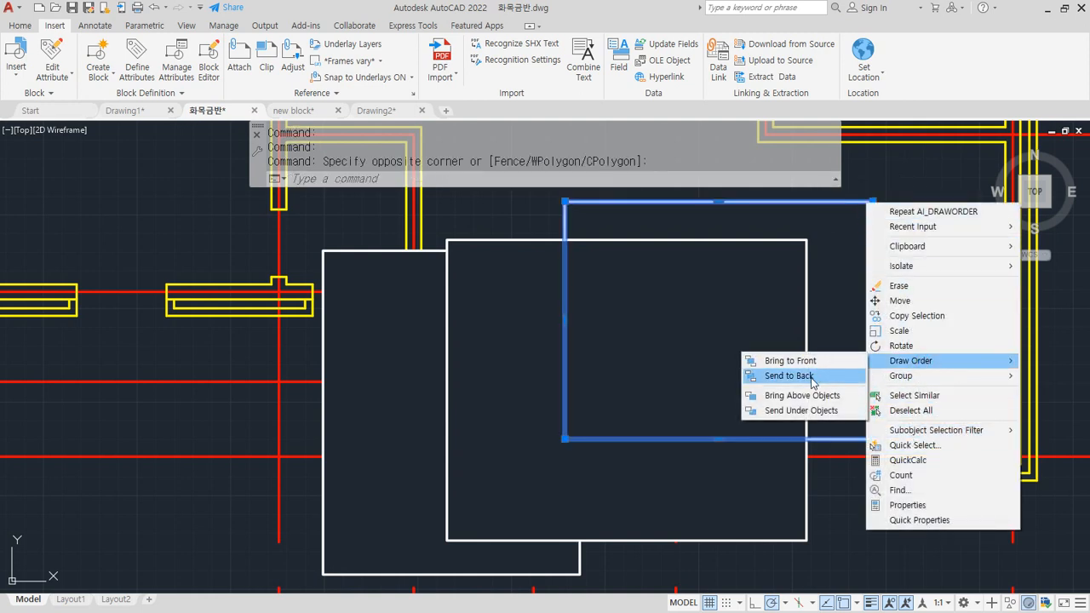
pyautogui.click(790, 360)
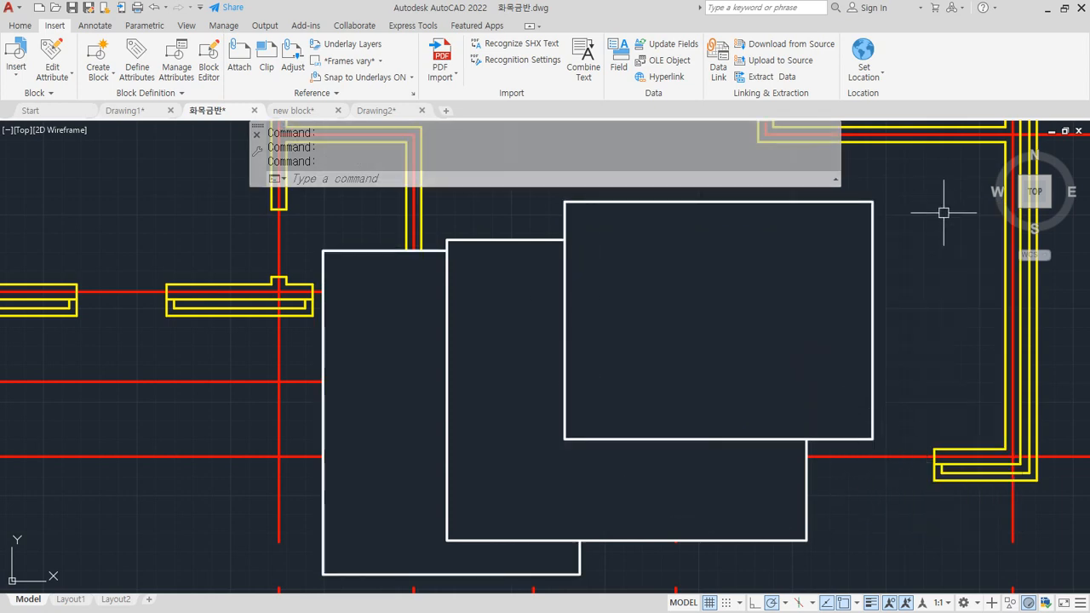
pyautogui.scroll(-2, 773, 350)
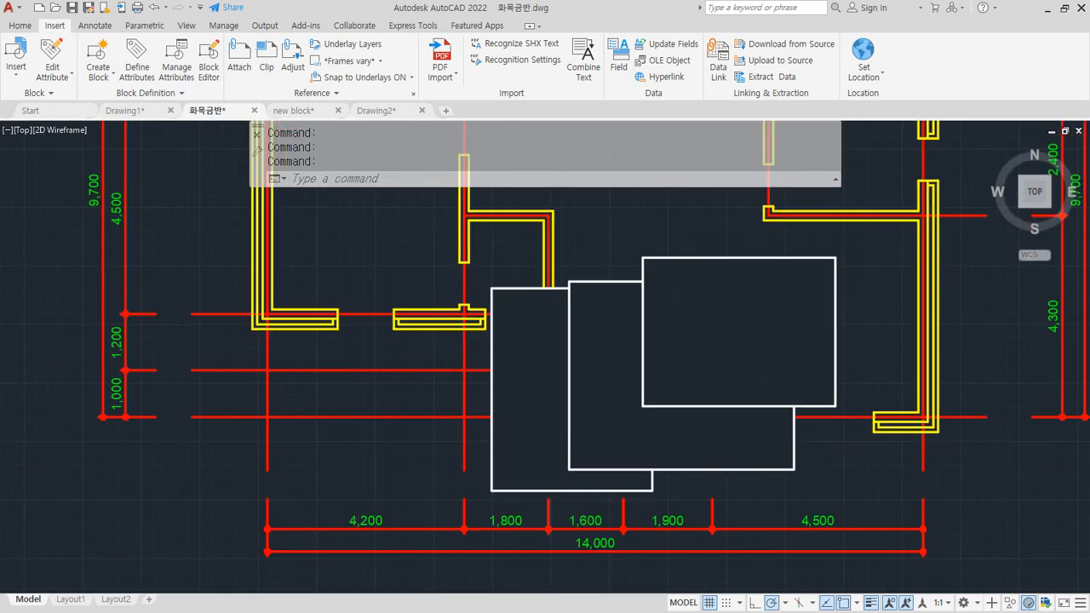
pyautogui.scroll(-2, 772, 351)
pyautogui.click(594, 291)
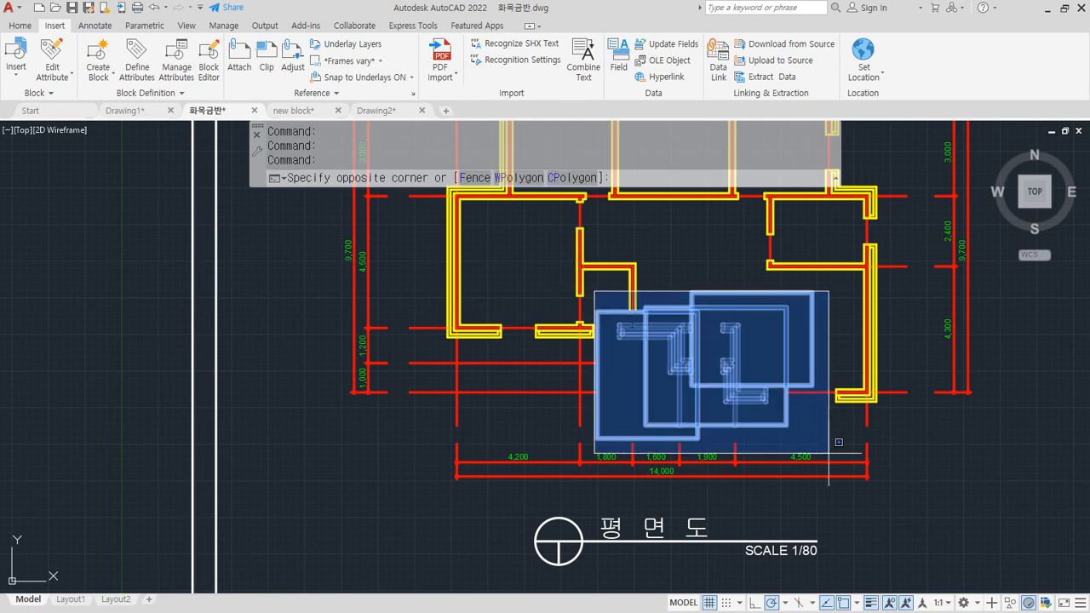
pyautogui.click(828, 452)
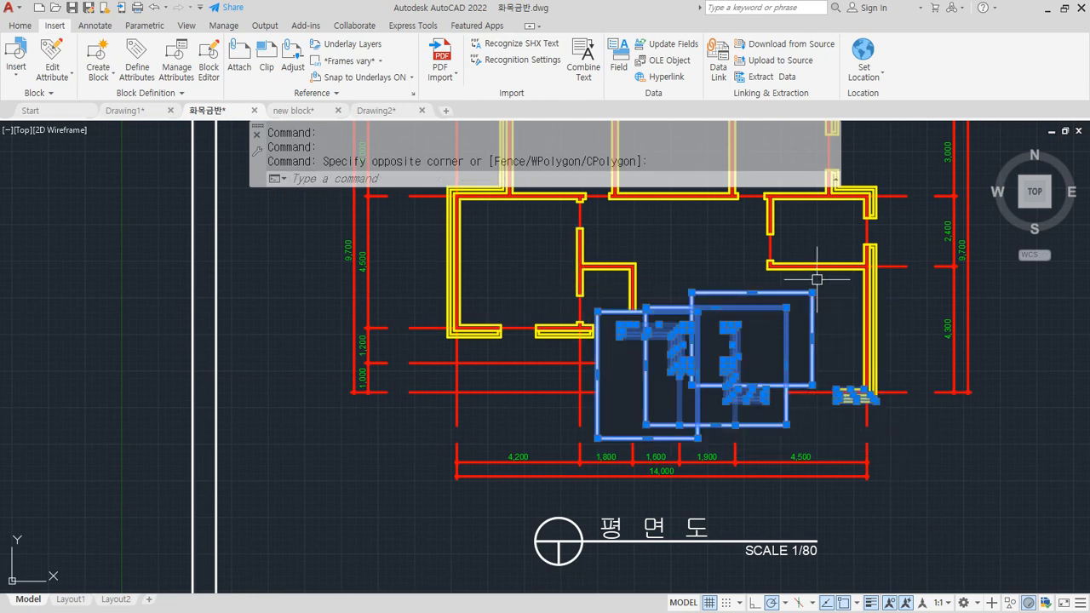
pyautogui.click(818, 282)
pyautogui.click(753, 323)
pyautogui.press('Escape')
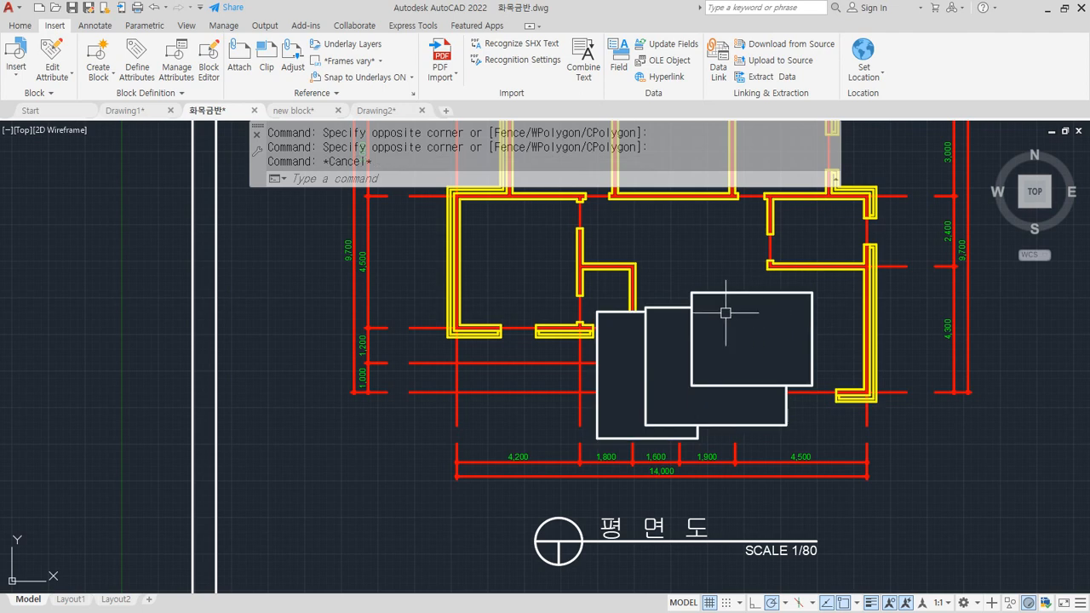
# Try to erase the three overlapping wipeouts with one crossing selection, and undo the erase.
pyautogui.click(724, 287)
pyautogui.click(503, 441)
pyautogui.press('Delete')
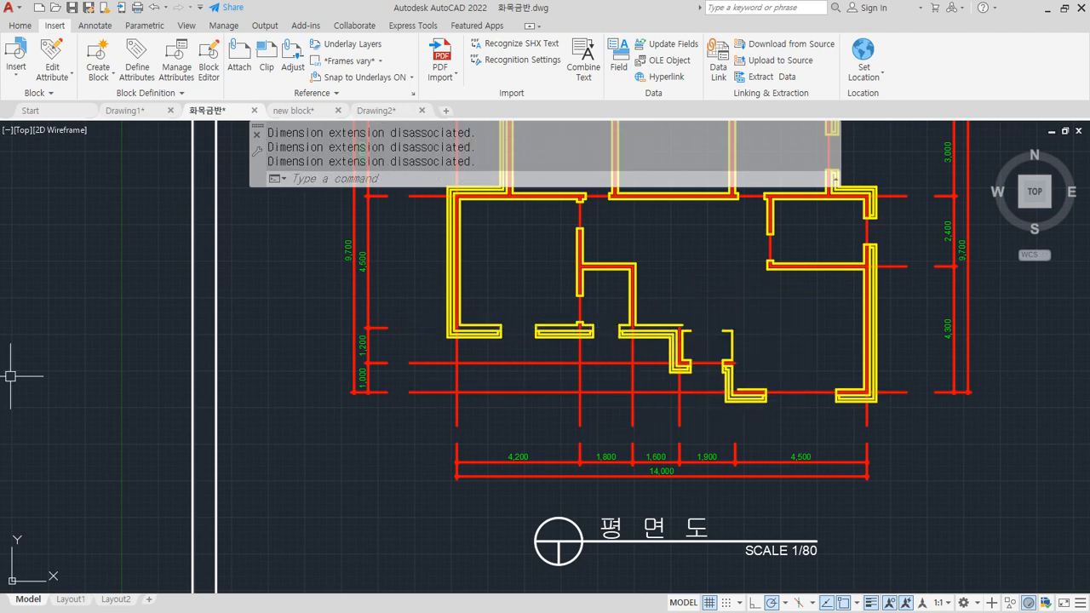
pyautogui.hotkey('ctrl', 'z')
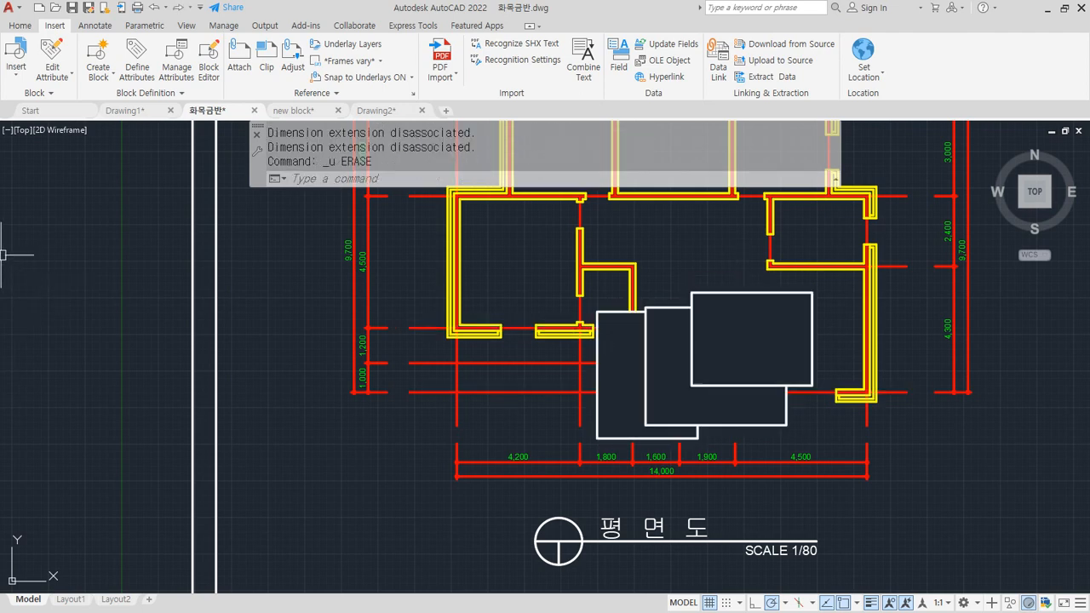
# Erase the upper-right wipeout with its source rectangle, and the middle wipeout.
pyautogui.click(715, 277)
pyautogui.click(704, 301)
pyautogui.write('e')
pyautogui.press('space')
pyautogui.click(663, 308)
pyautogui.write('e')
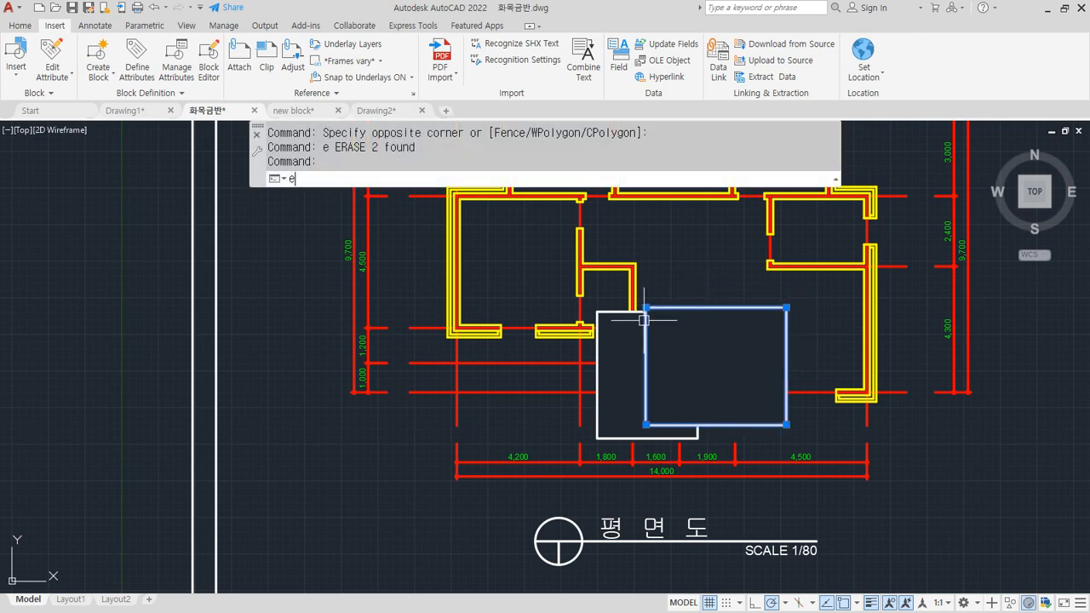
pyautogui.press('space')
# Erase the left wipeout and the two remaining source rectangles from the floor plan.
pyautogui.click(669, 326)
pyautogui.press('Escape')
pyautogui.click(685, 313)
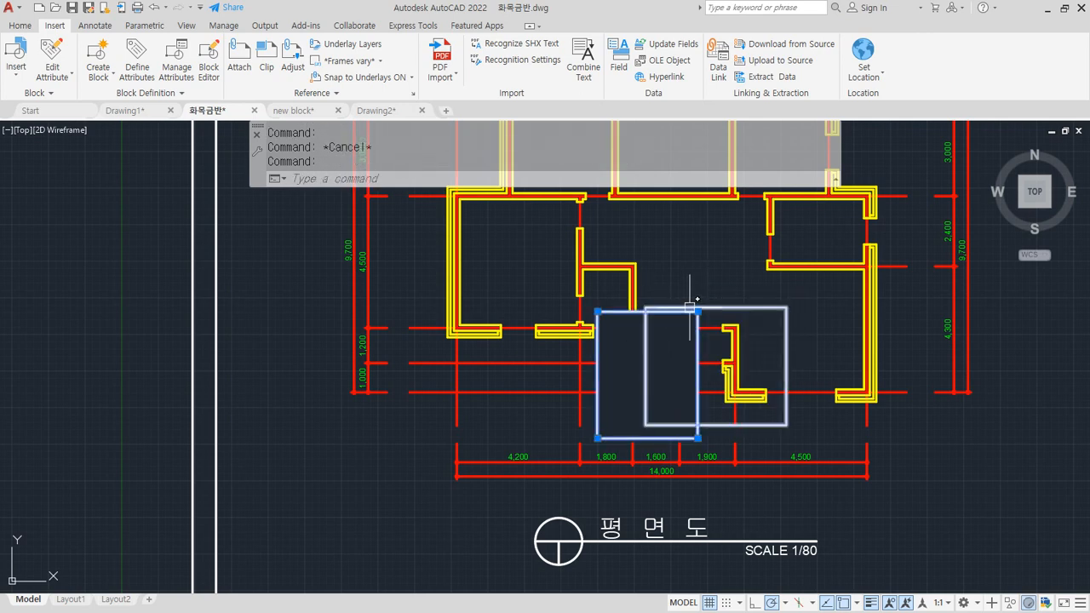
pyautogui.write('e')
pyautogui.press('space')
pyautogui.click(687, 297)
pyautogui.click(653, 316)
pyautogui.write('e')
pyautogui.press('space')
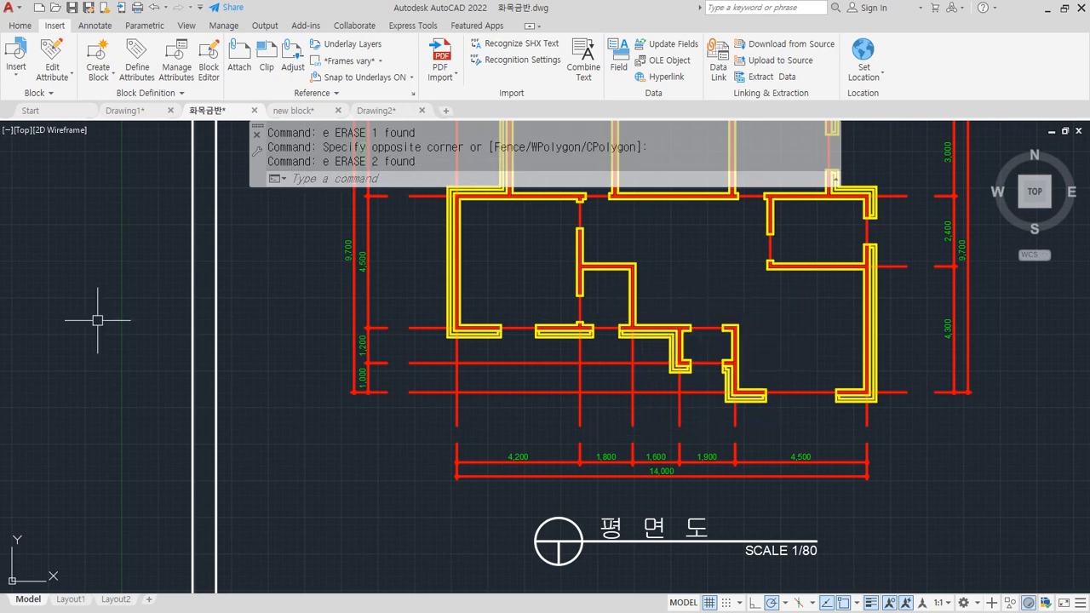
# Switch to the Drawing1 drawing and open the Blocks palette for inserting a block.
pyautogui.click(137, 108)
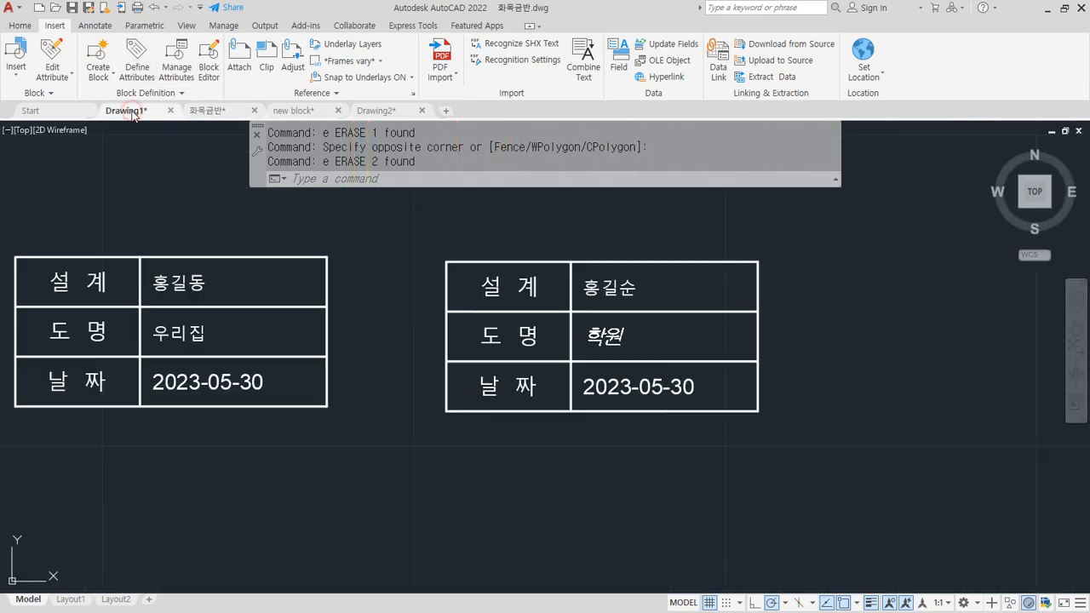
pyautogui.scroll(-5, 228, 196)
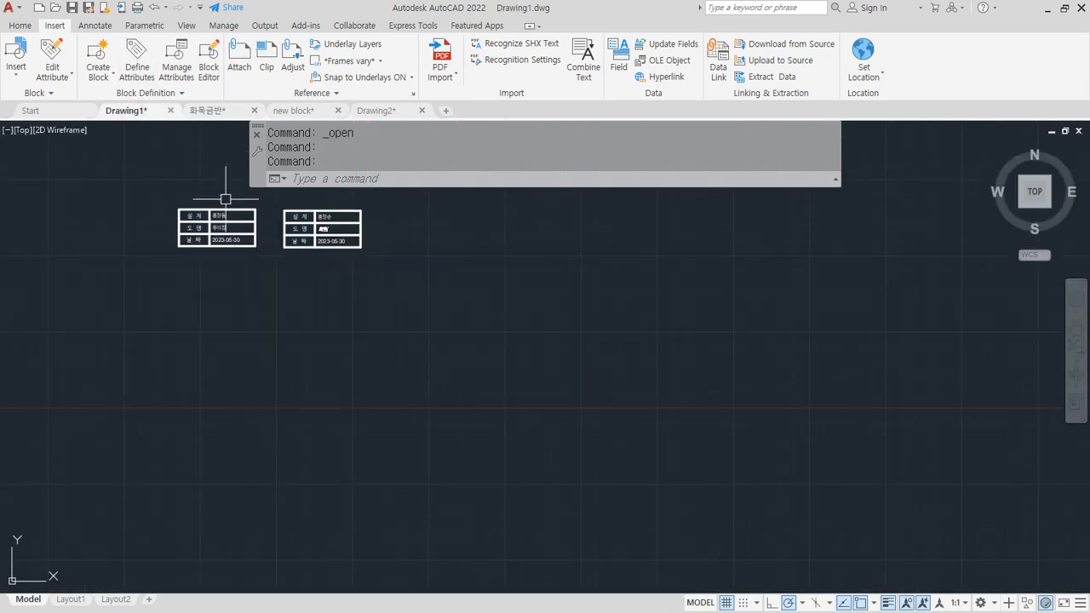
pyautogui.write('i')
pyautogui.press('space')
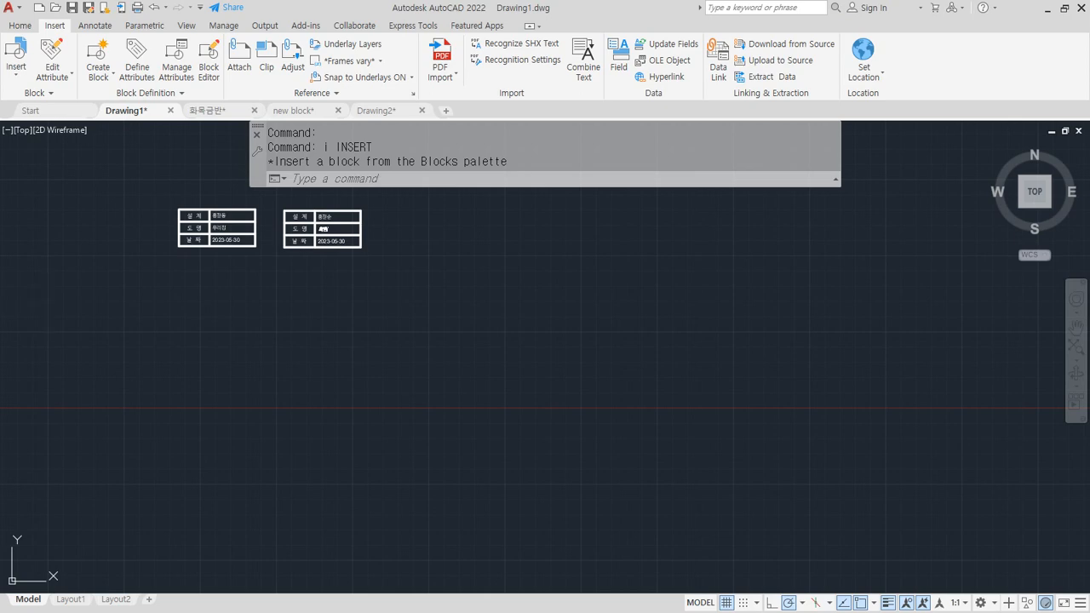
pyautogui.scroll(-2, 151, 420)
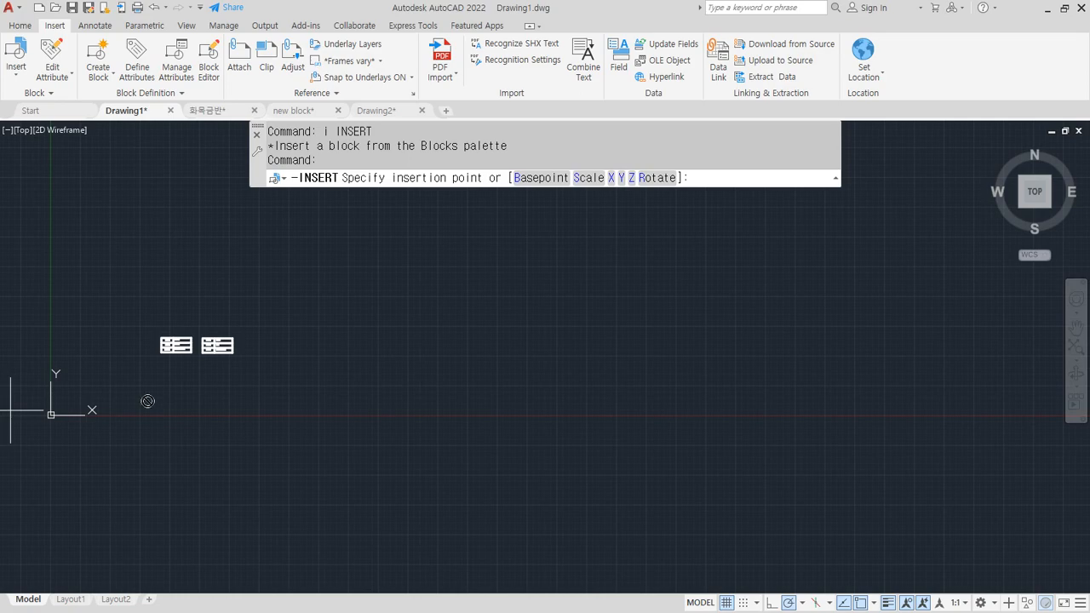
pyautogui.press('Escape')
pyautogui.middleClick(571, 369)
pyautogui.middleClick(570, 370)
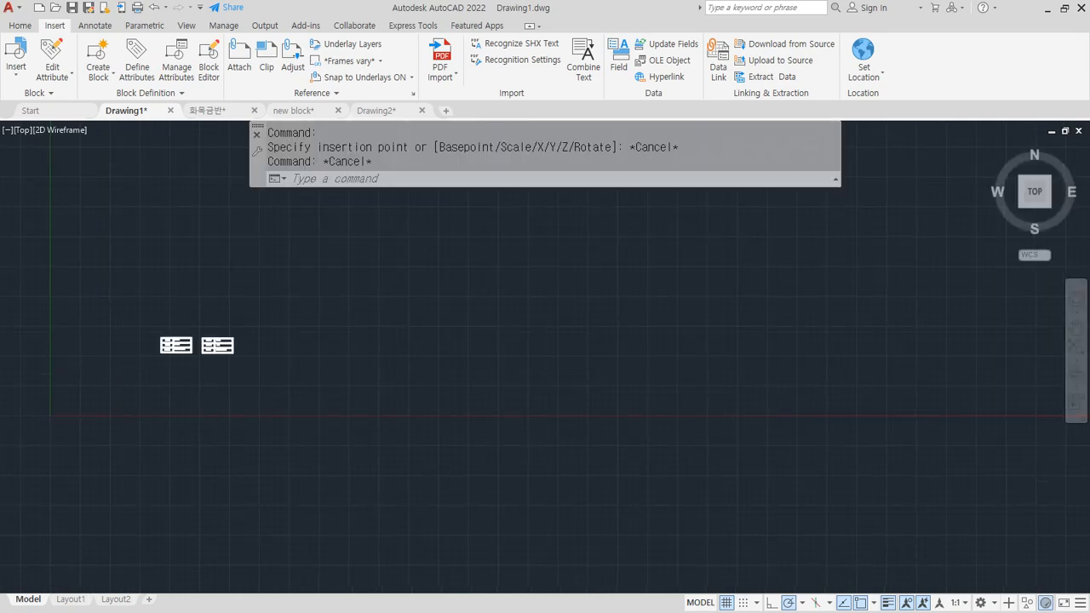
# Erase the two small objects near the origin of the drawing.
pyautogui.scroll(-10, 491, 411)
pyautogui.click(556, 447)
pyautogui.click(468, 403)
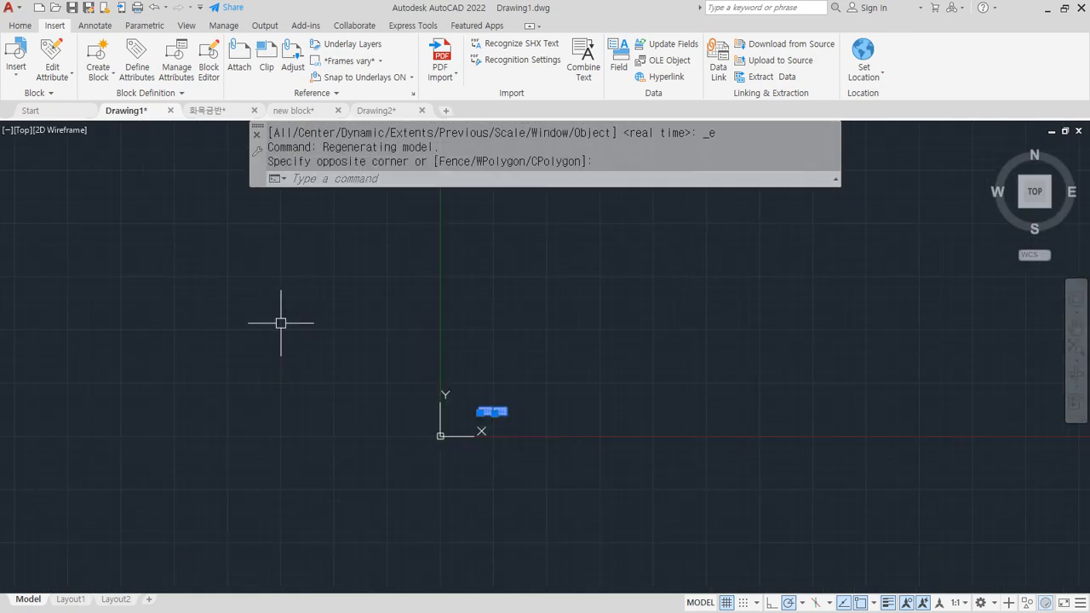
pyautogui.write('e')
pyautogui.press('space')
pyautogui.write('z')
pyautogui.press('space')
pyautogui.write('a')
pyautogui.press('space')
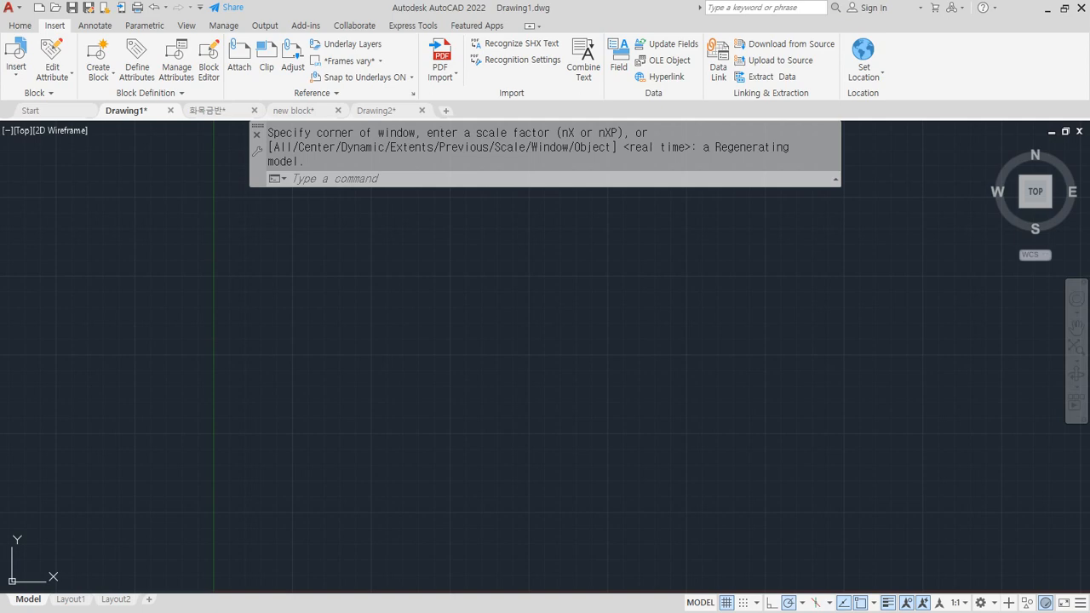
# Insert the bathroom block at point 0,0 with the default rotation angle of 0.
pyautogui.scroll(-5, 324, 438)
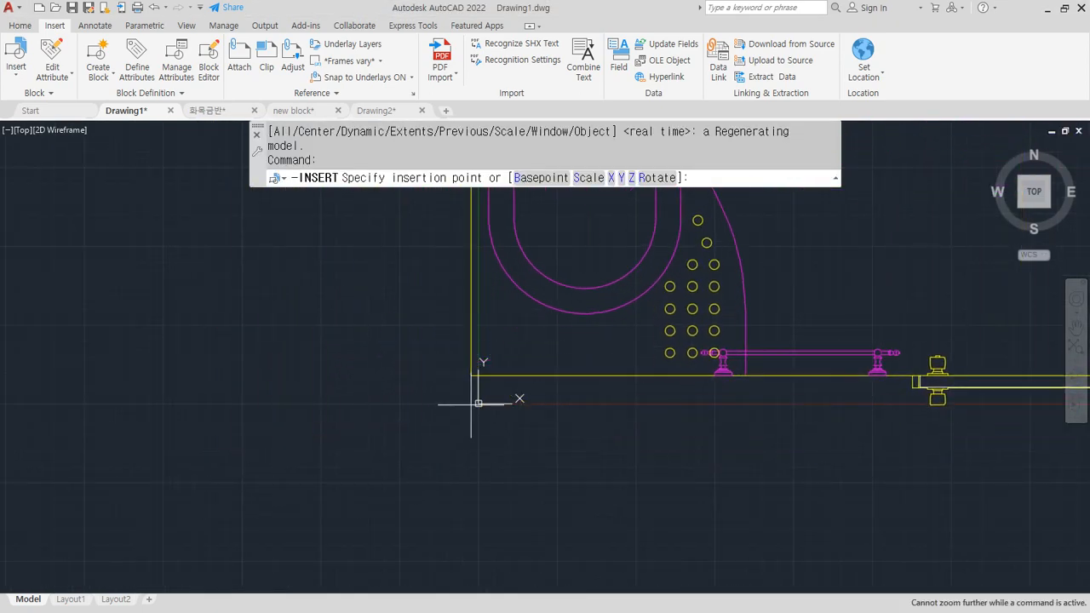
pyautogui.write('0,')
pyautogui.press('Return')
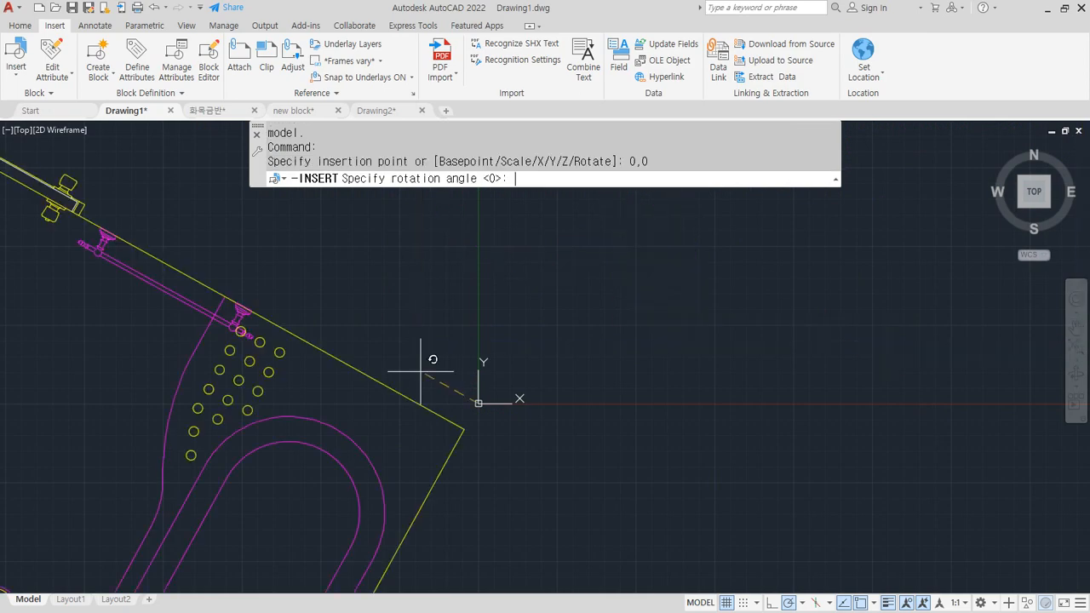
pyautogui.press('Return')
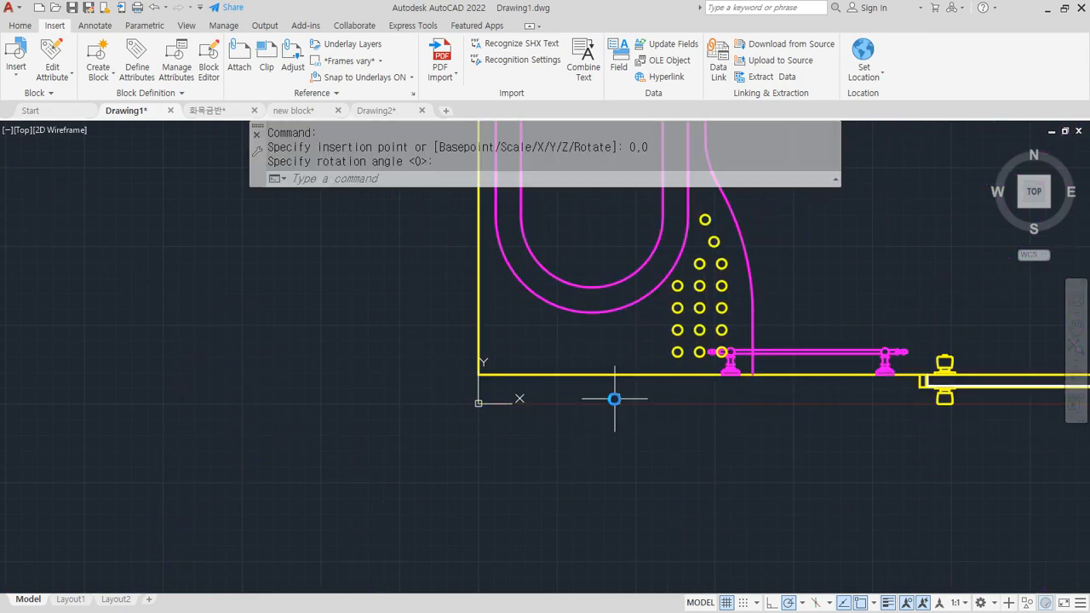
# Draw a tall rectangle over the left part of the bathroom block, enclosing the bathtub and extending past the outer walls.
pyautogui.scroll(-4, 432, 381)
pyautogui.moveTo(432, 380); pyautogui.dragTo(177, 435, button='middle')
pyautogui.scroll(2, 281, 381)
pyautogui.scroll(2, 357, 373)
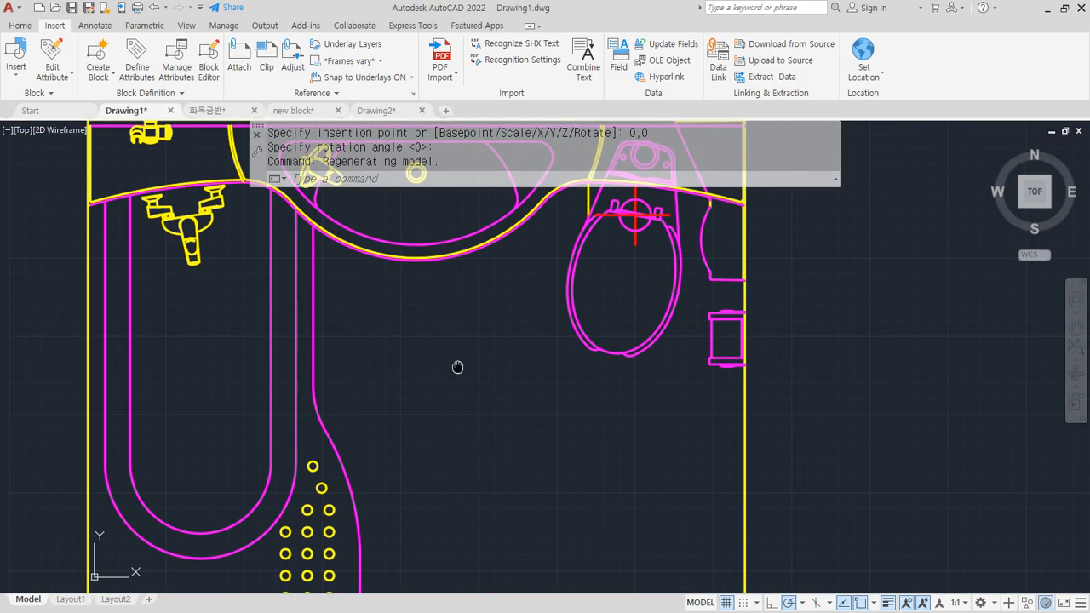
pyautogui.scroll(-2, 579, 370)
pyautogui.scroll(-2, 580, 369)
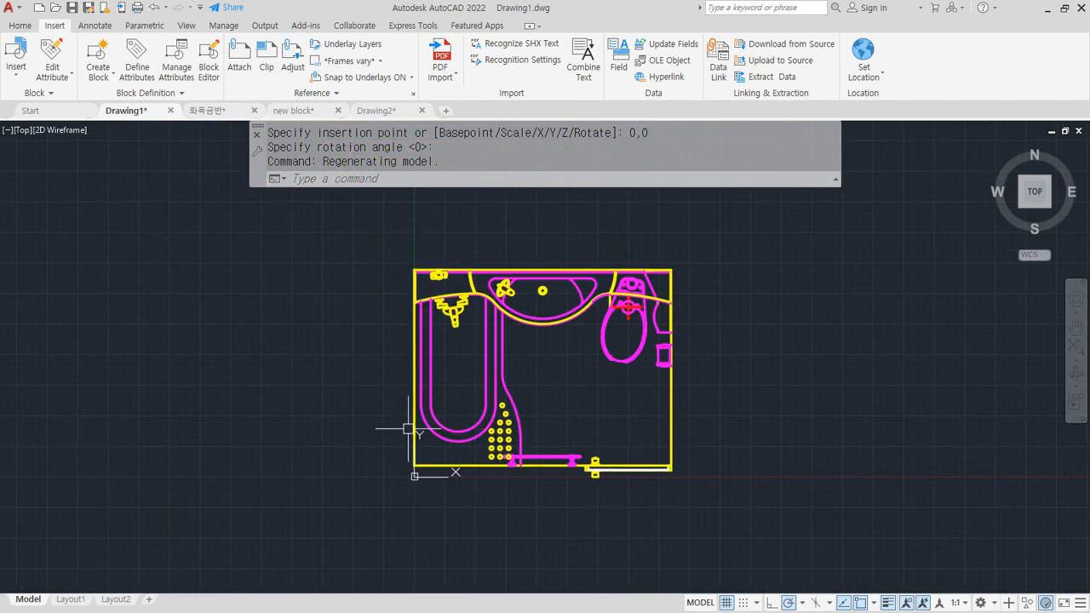
pyautogui.scroll(2, 485, 320)
pyautogui.write('rec')
pyautogui.press('Return')
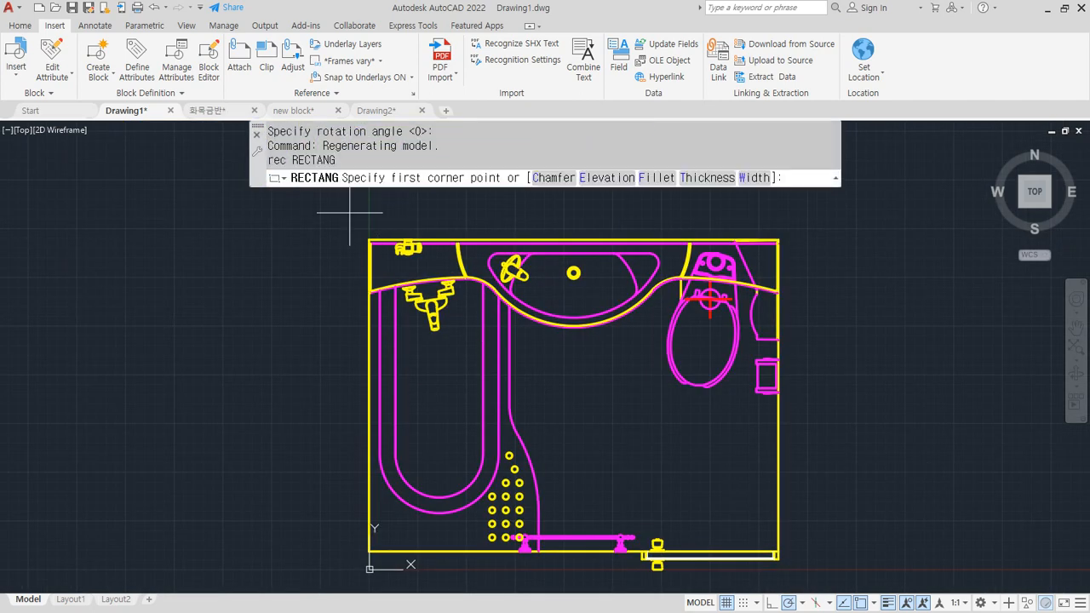
pyautogui.click(349, 213)
pyautogui.click(537, 586)
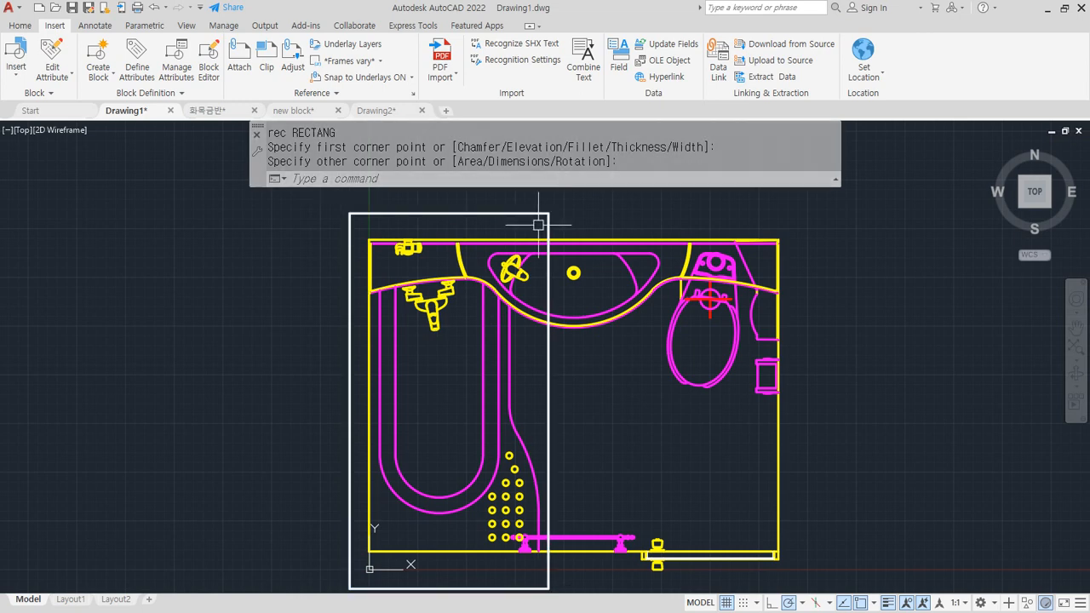
pyautogui.write('xc')
pyautogui.press('Return')
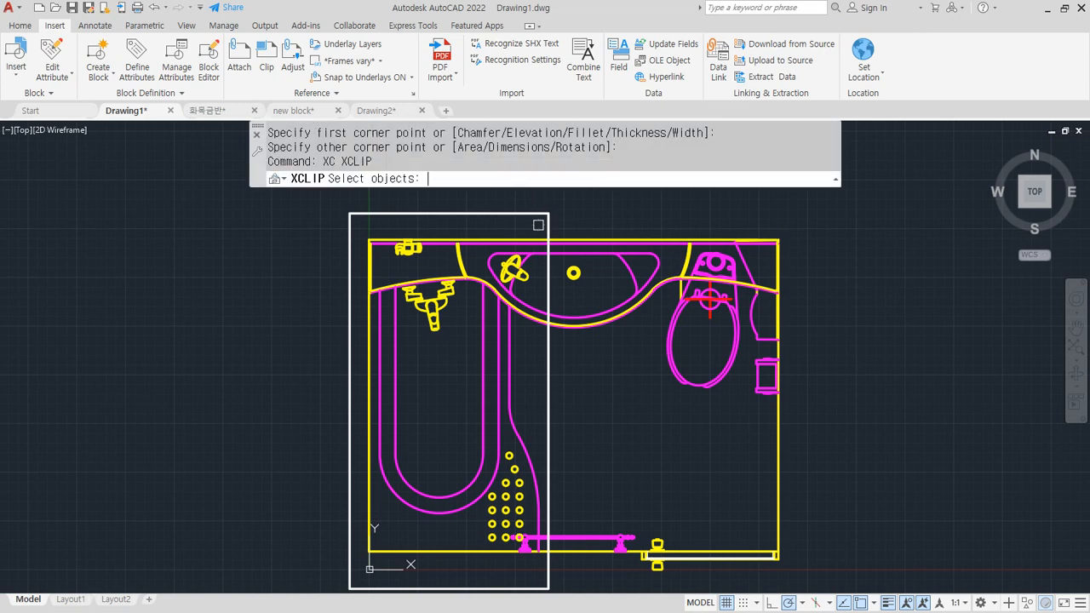
pyautogui.click(583, 239)
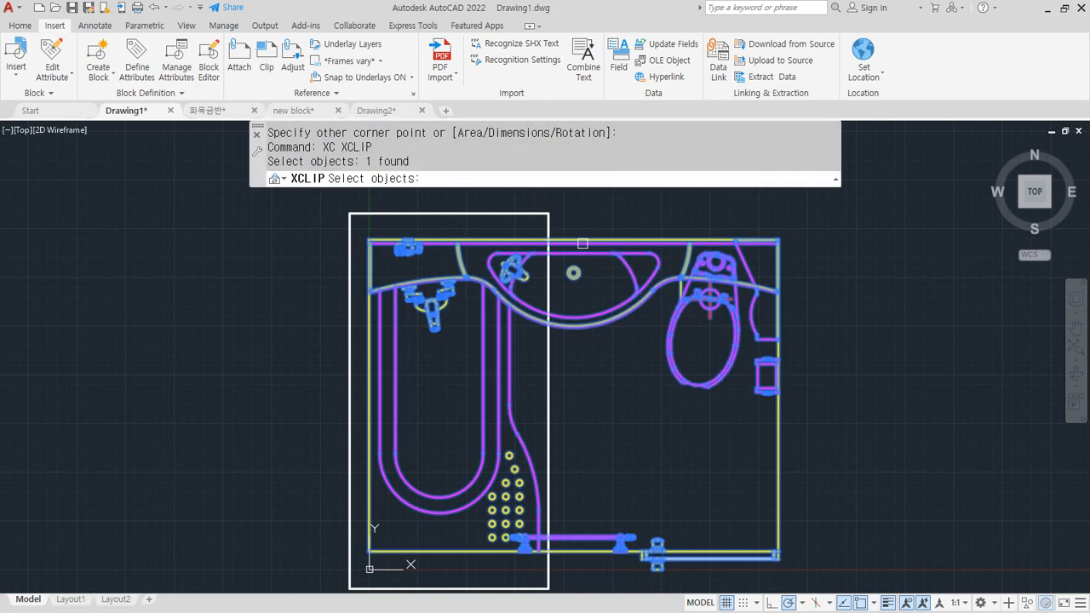
pyautogui.press('Return')
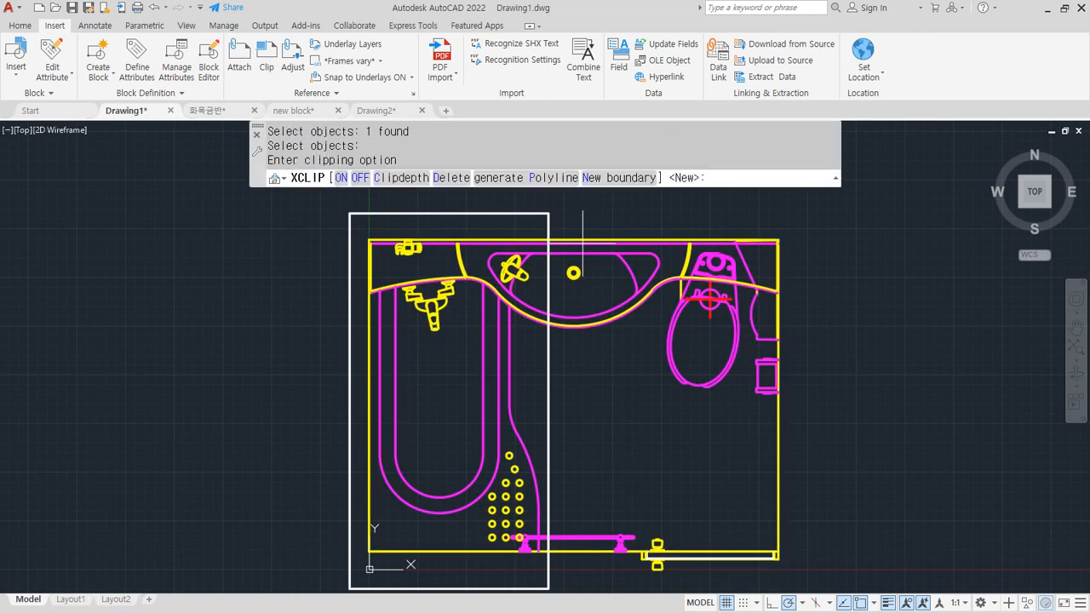
pyautogui.click(629, 179)
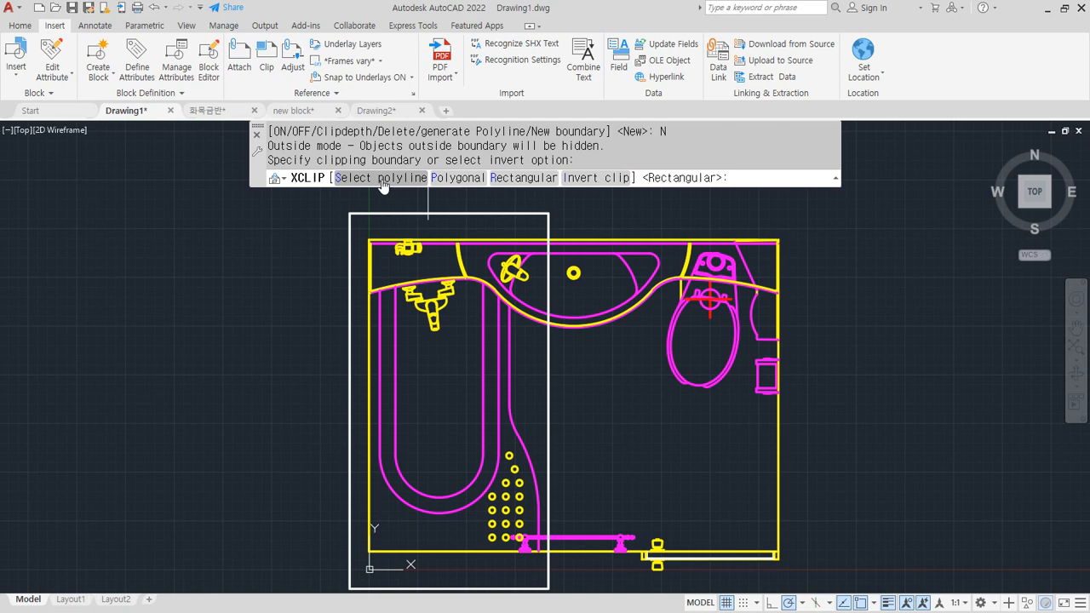
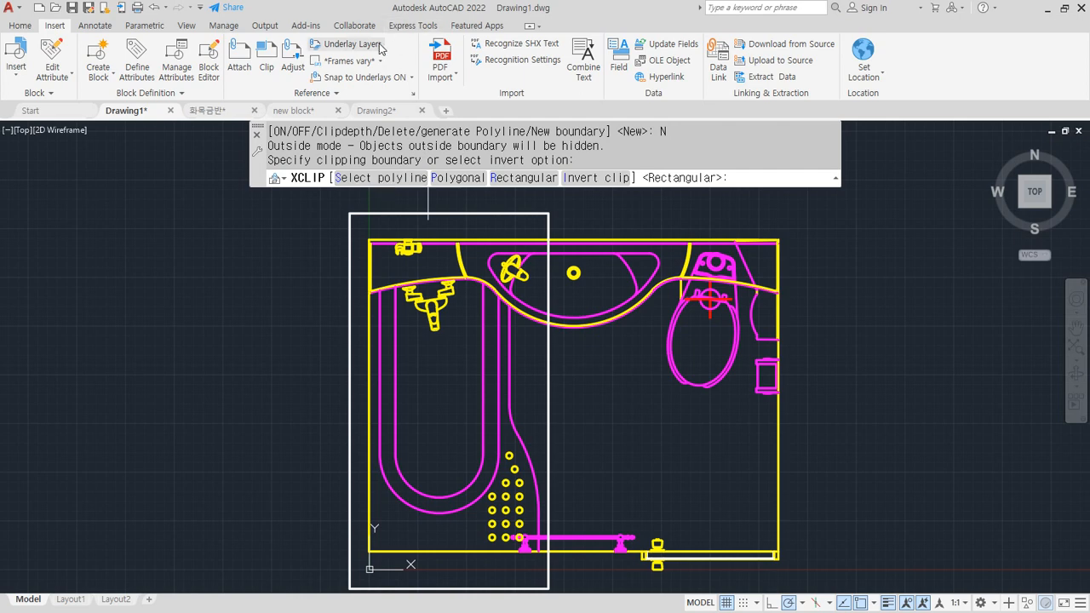
pyautogui.click(526, 178)
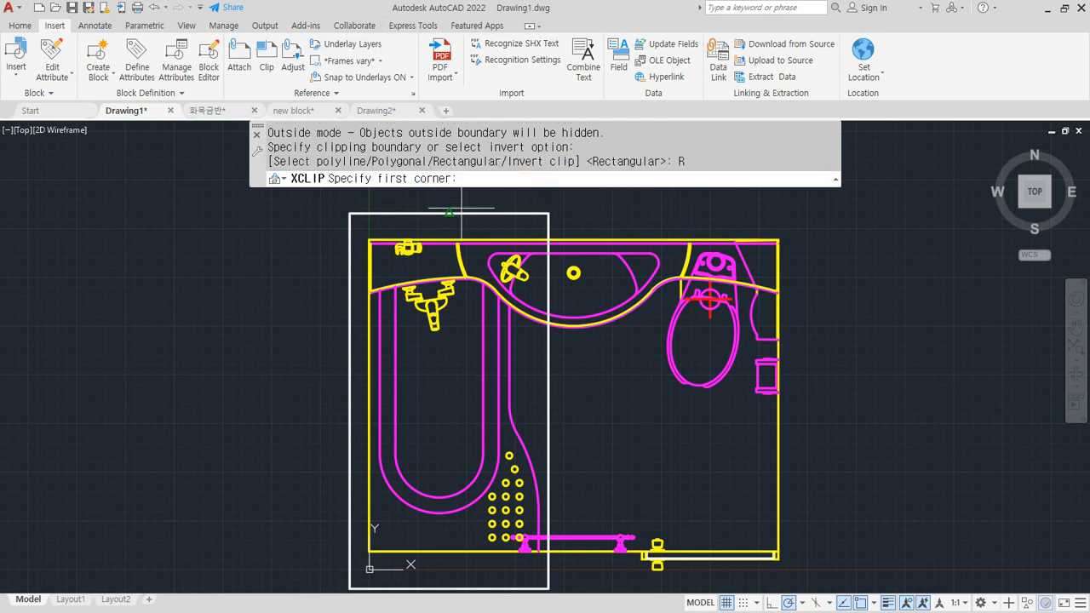
pyautogui.press('Escape')
# Clip the bathroom block with XCLIP, using the rectangle around the bathtub as the new polyline boundary.
pyautogui.press('Return')
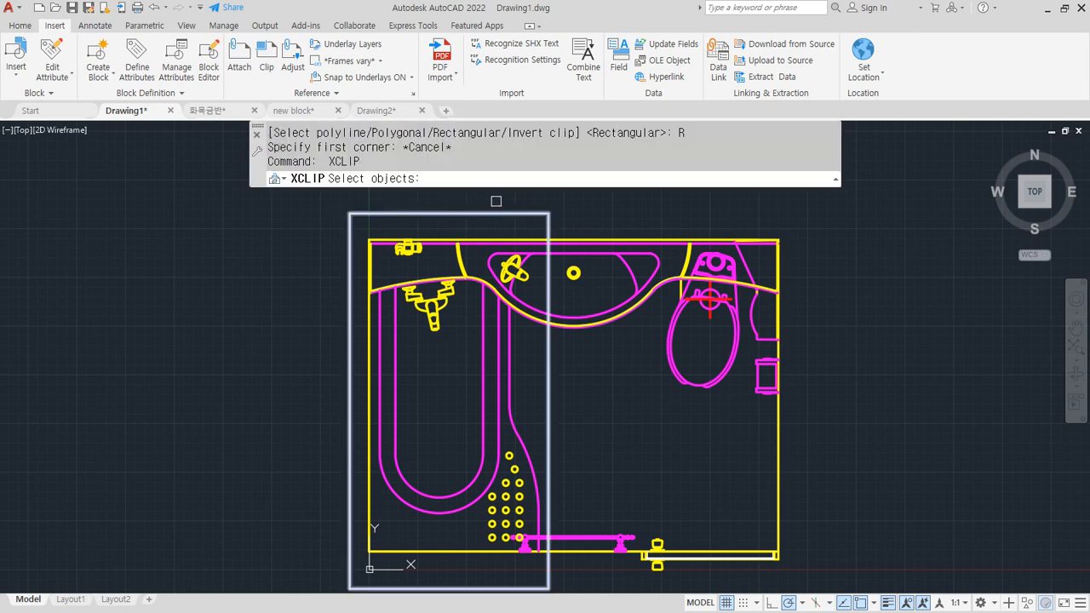
pyautogui.click(625, 244)
pyautogui.press('Return')
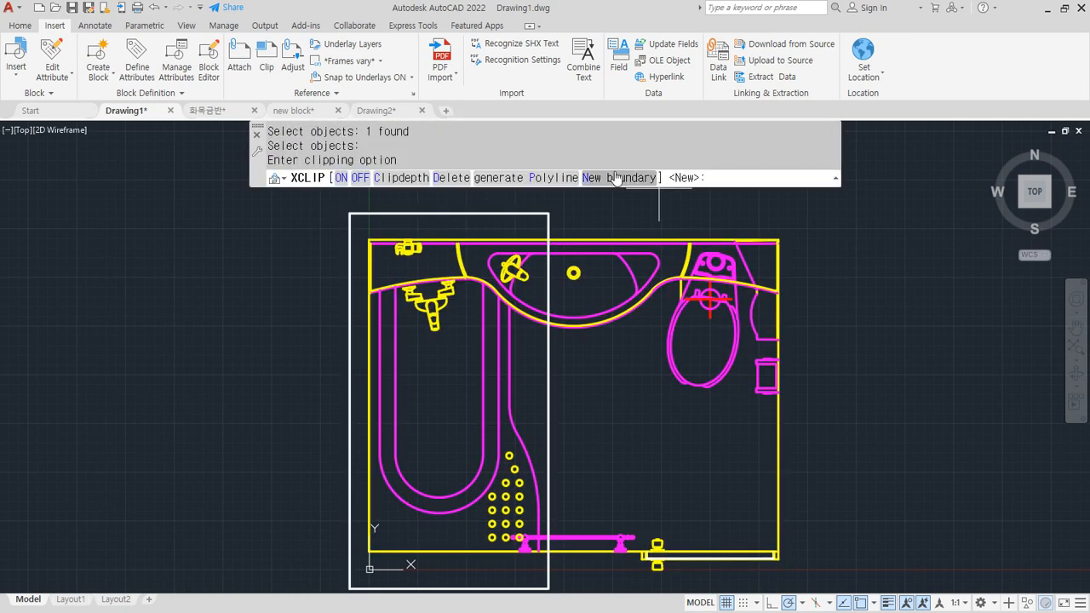
pyautogui.click(656, 178)
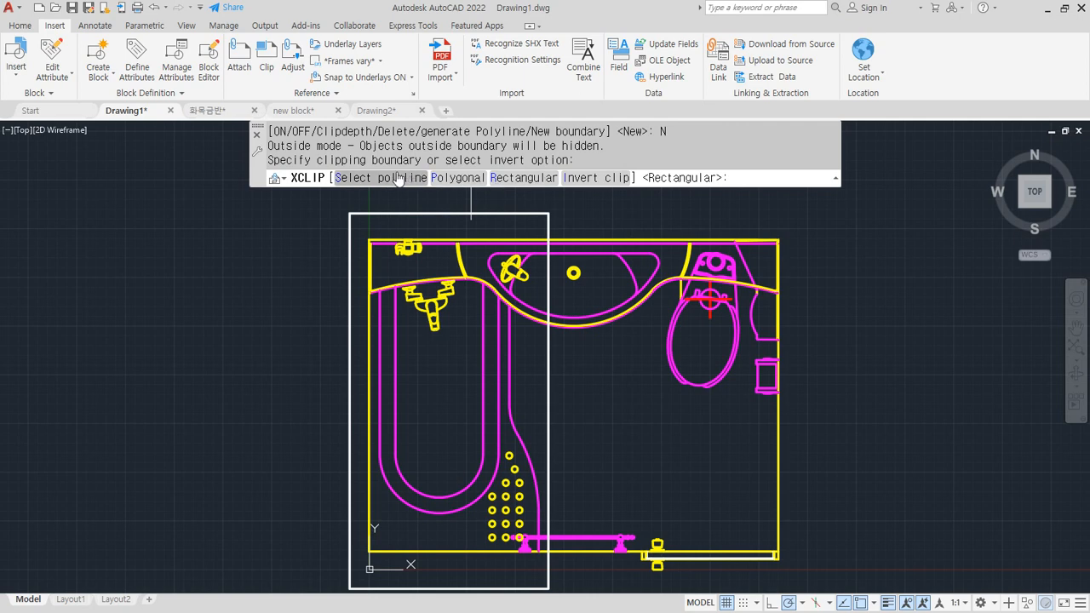
pyautogui.click(394, 177)
pyautogui.click(380, 216)
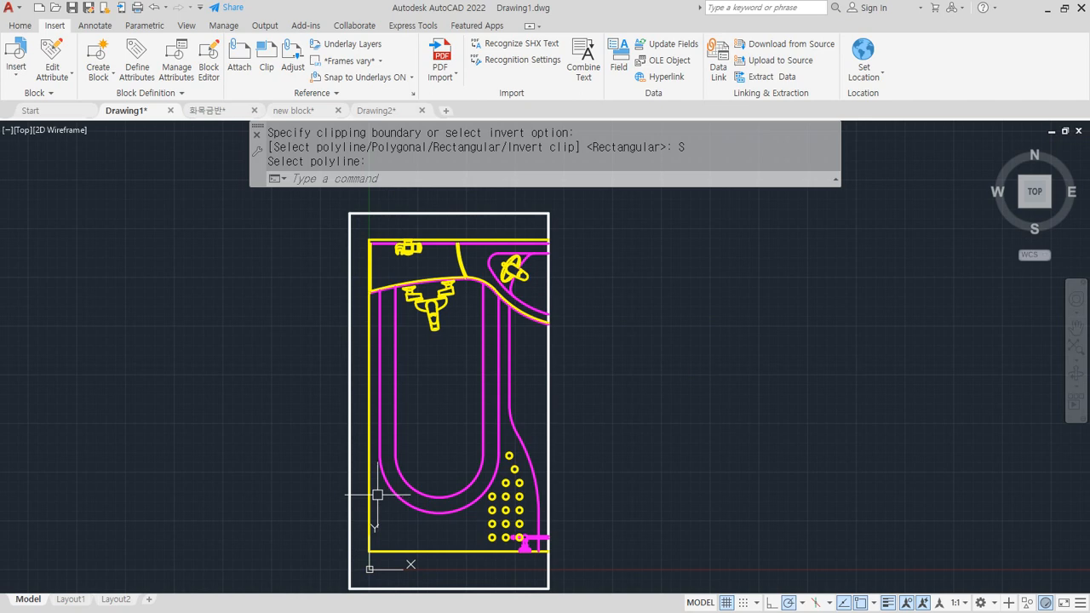
pyautogui.moveTo(758, 232)
pyautogui.mouseDown()
pyautogui.moveTo(725, 232)
pyautogui.moveTo(932, 358)
pyautogui.moveTo(716, 155)
pyautogui.mouseUp()
pyautogui.press('Escape')
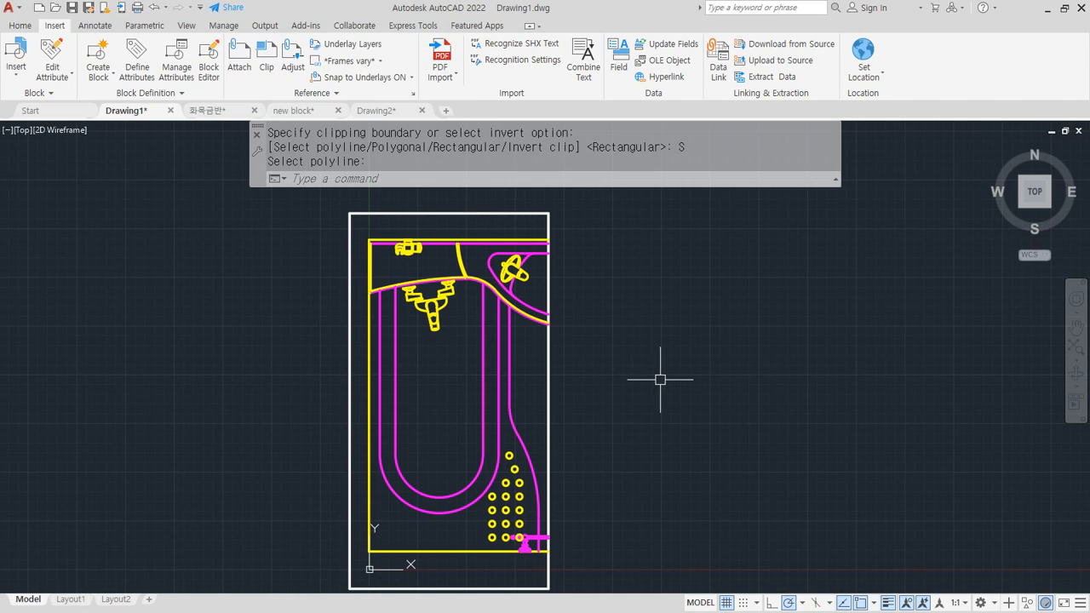
# Delete the clipping boundary of the bathroom block with XCLIP.
pyautogui.write('c')
pyautogui.press('Return')
pyautogui.click(524, 303)
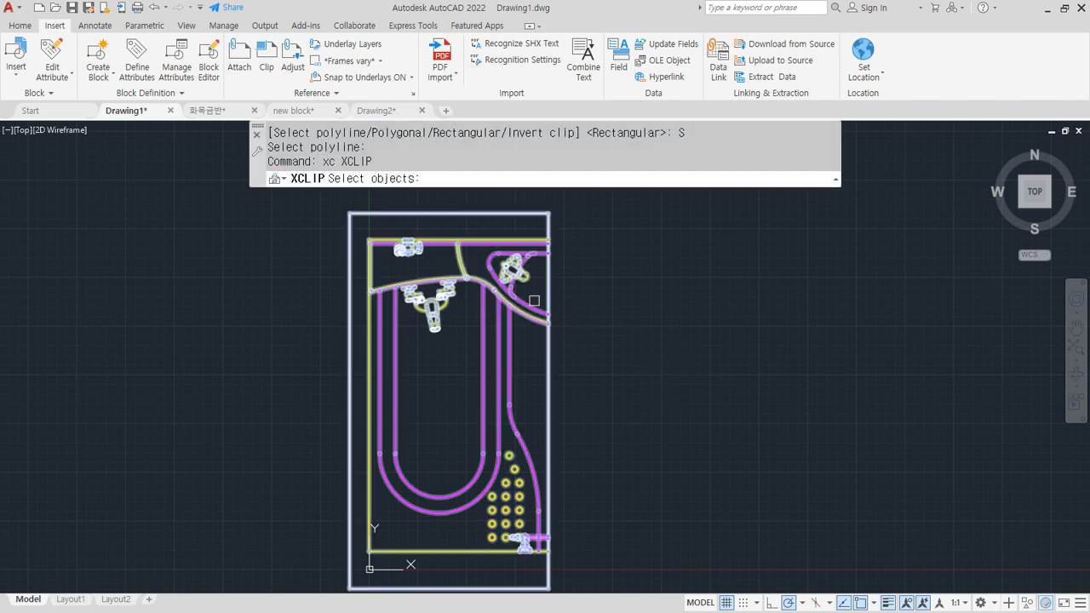
pyautogui.press('Return')
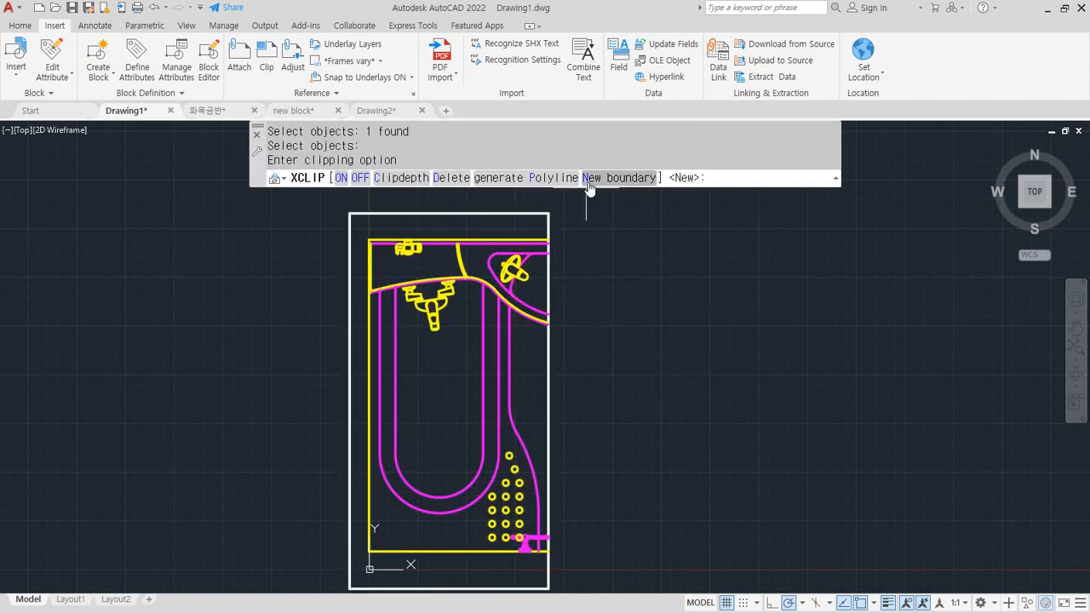
pyautogui.click(452, 178)
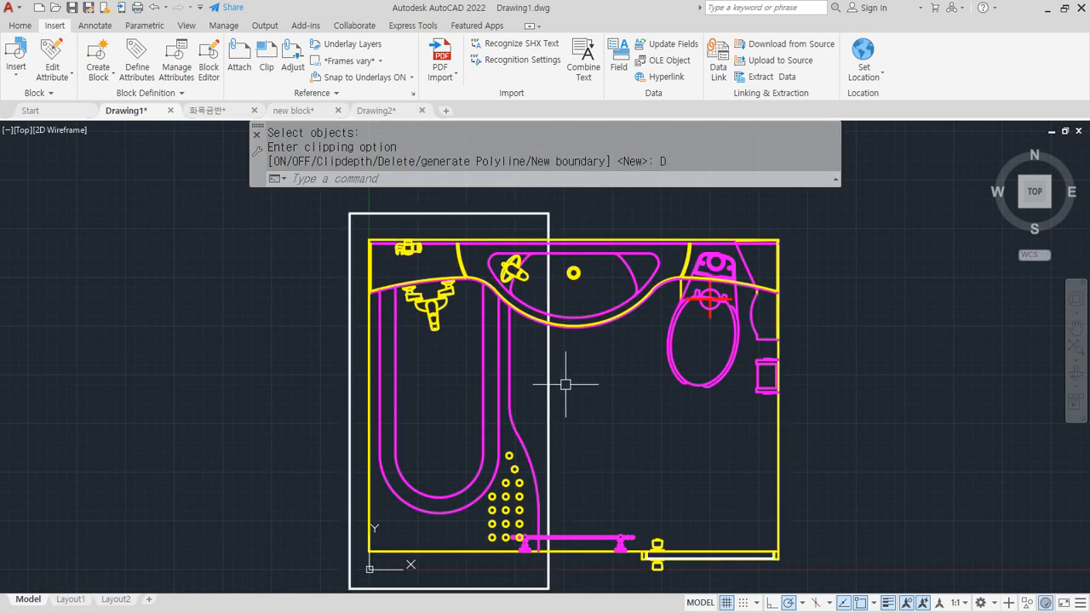
pyautogui.press('Escape')
pyautogui.write('Xx')
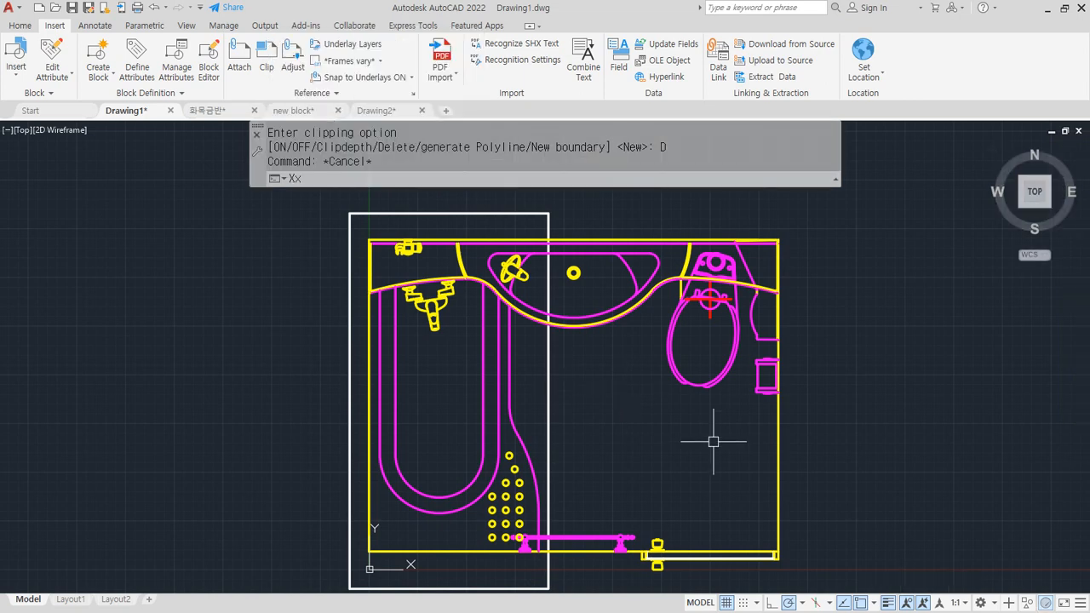
pyautogui.write('c')
pyautogui.press('Return')
# Clip the bathroom block with a new polygonal XCLIP boundary, forming an L shape around the bathtub, washbasin and toilet and following the rectangle's lower corners.
pyautogui.write('xc')
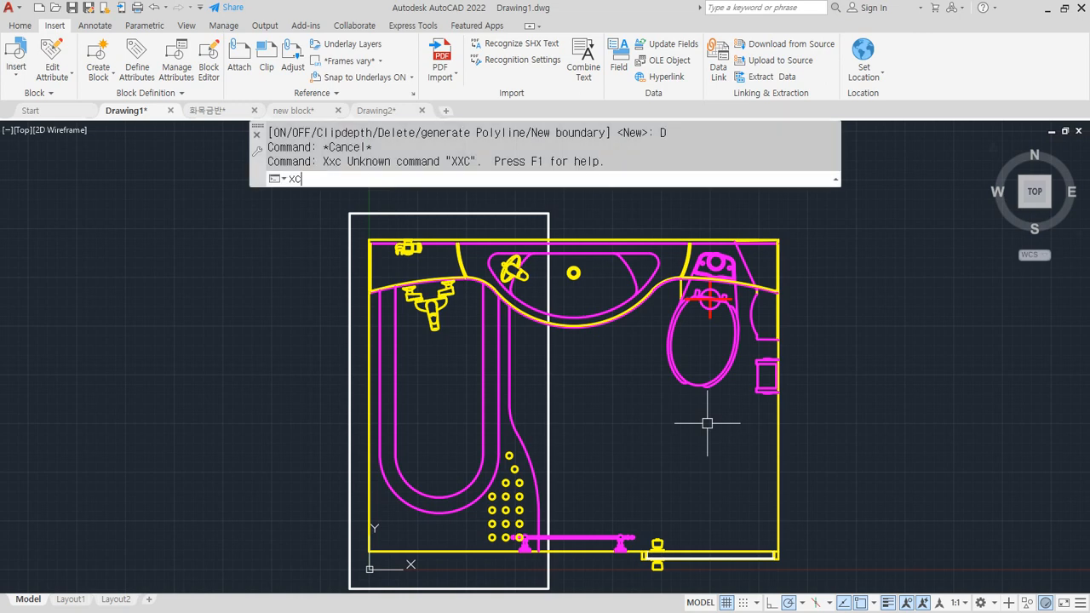
pyautogui.press('Return')
pyautogui.click(644, 302)
pyautogui.press('Return')
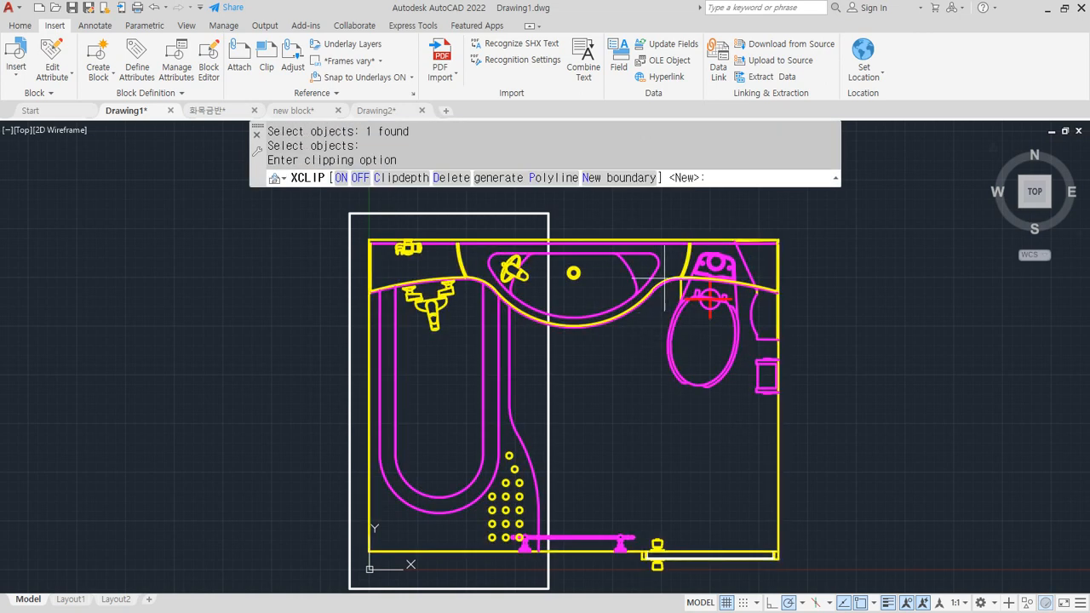
pyautogui.click(620, 177)
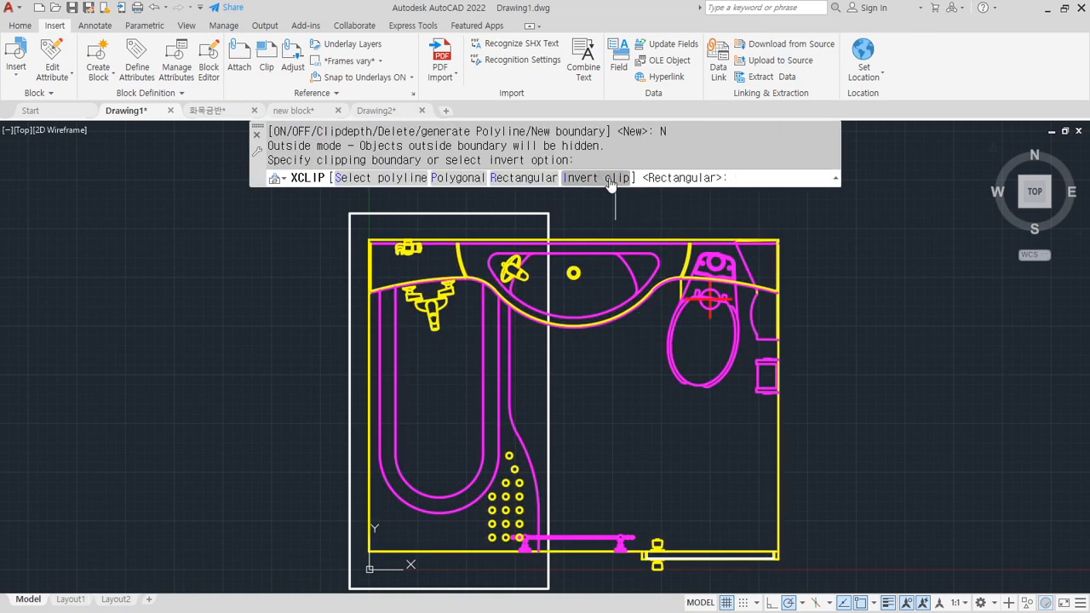
pyautogui.click(458, 178)
pyautogui.click(369, 239)
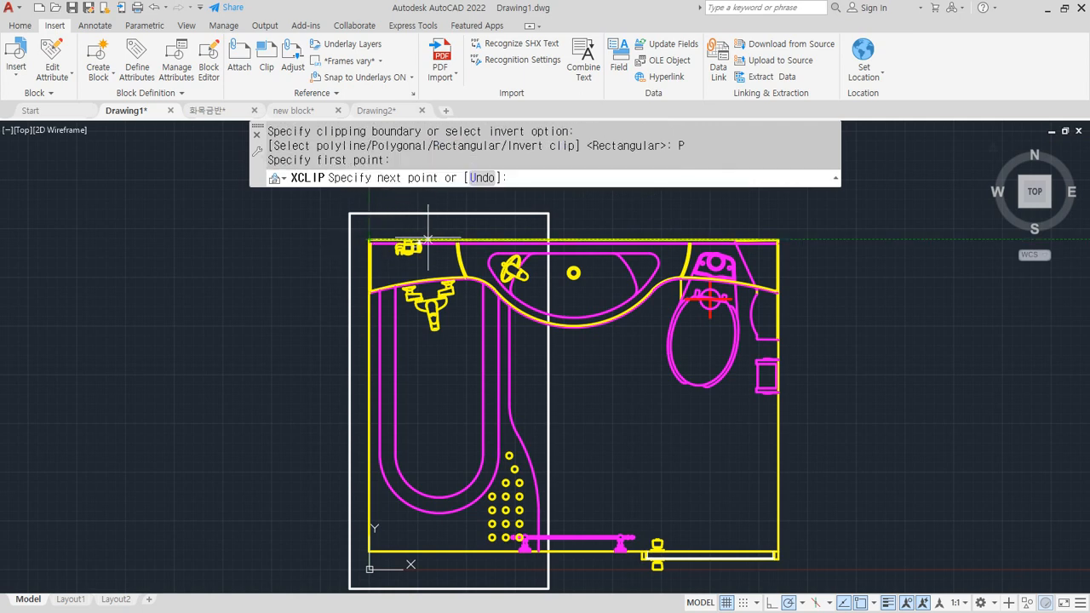
pyautogui.click(779, 239)
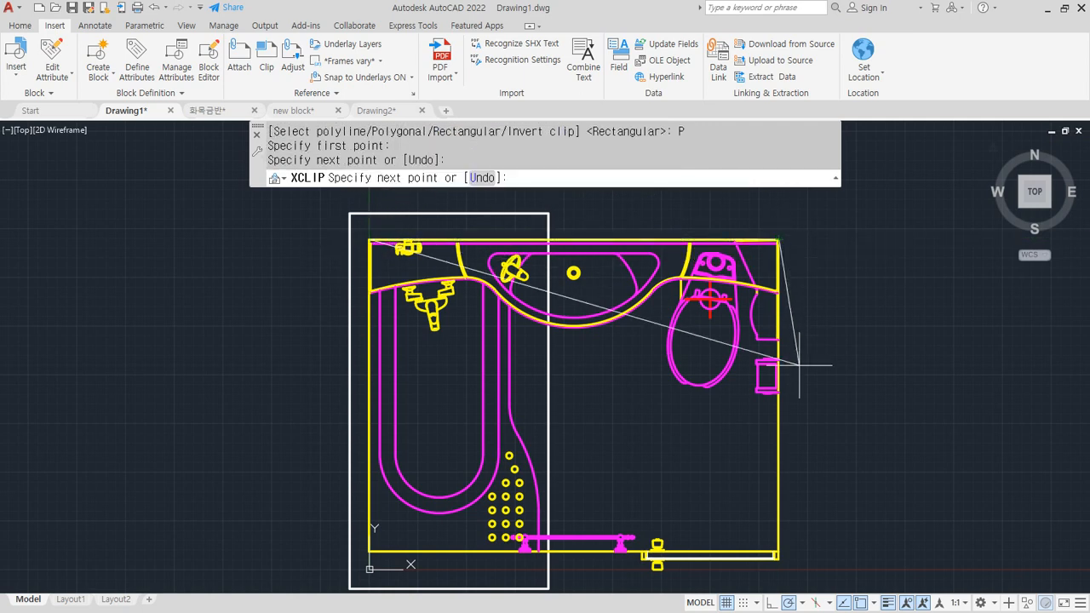
pyautogui.click(778, 396)
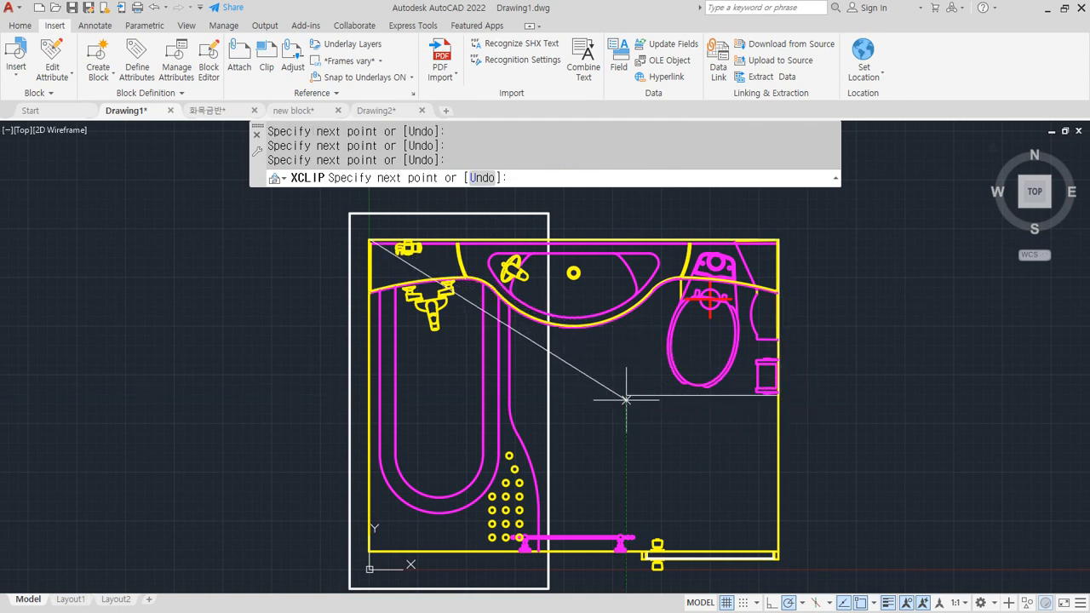
pyautogui.click(548, 395)
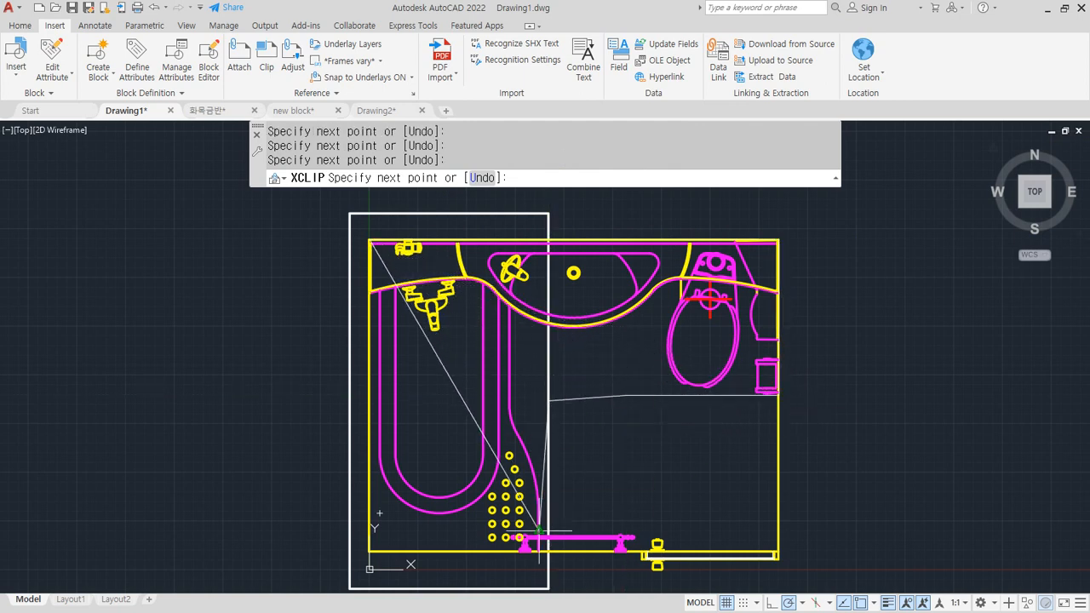
pyautogui.click(549, 586)
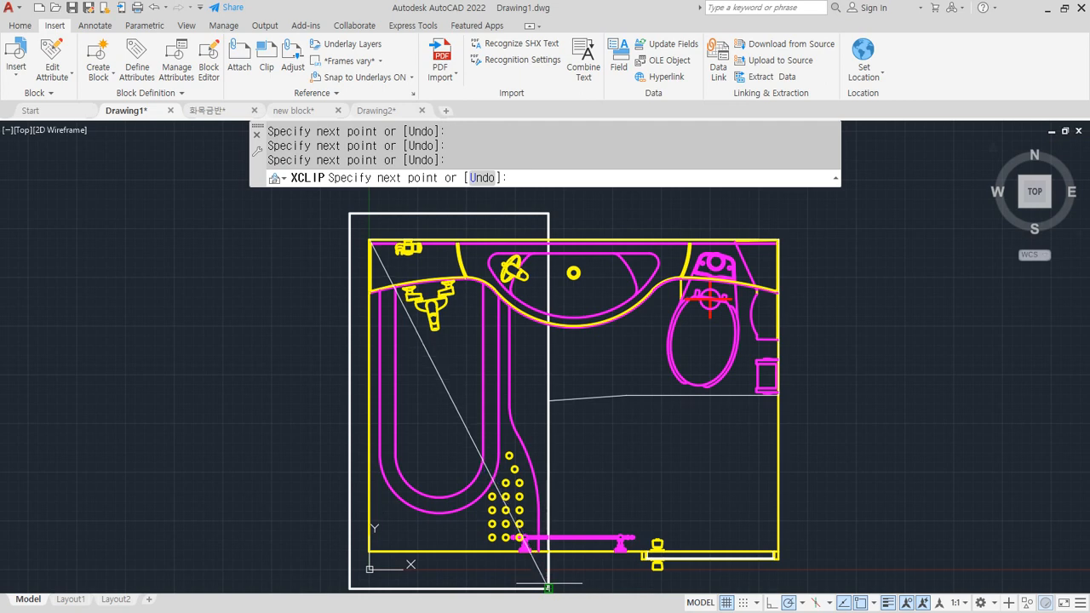
pyautogui.click(349, 588)
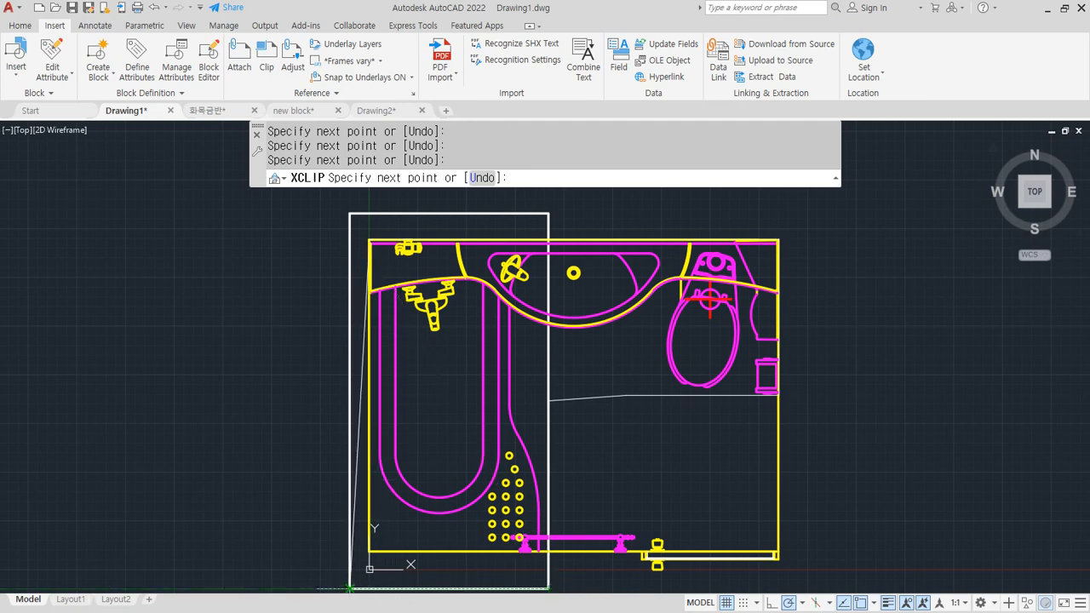
pyautogui.click(350, 214)
pyautogui.press('Return')
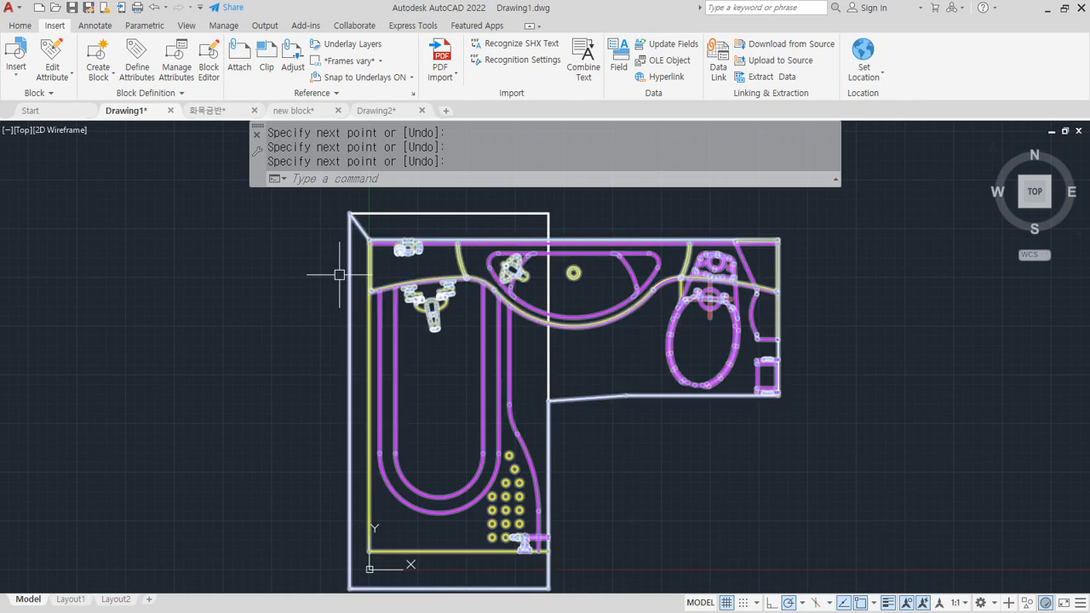
pyautogui.click(517, 299)
pyautogui.rightClick(514, 296)
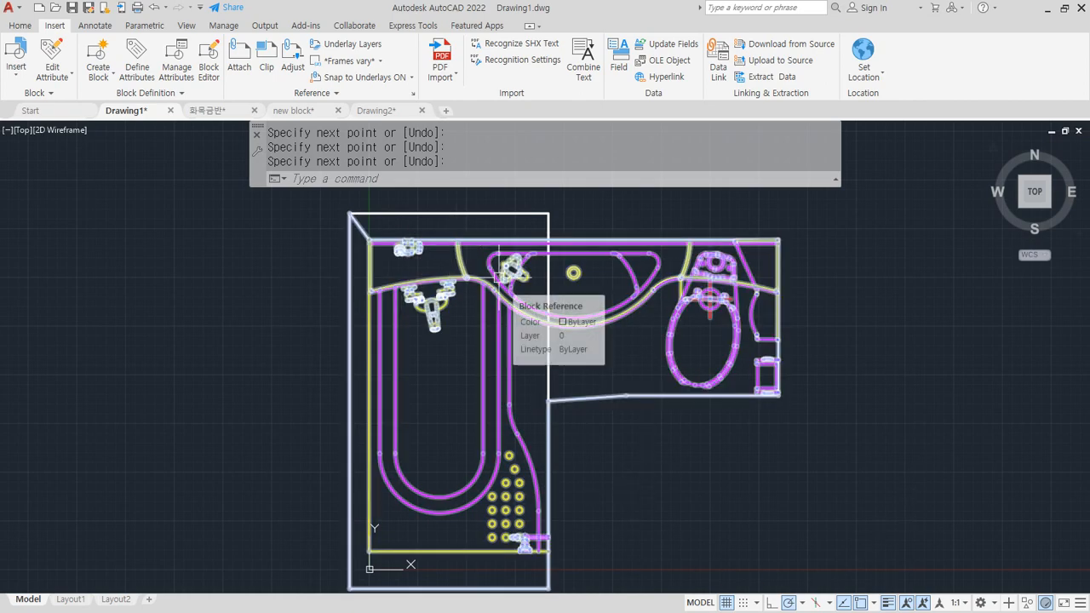
# Undo the polygonal clip and clip the bathroom block with a rectangular XCLIP boundary from the drawn rectangle's upper-left corner to beyond the toilet.
pyautogui.click(545, 356)
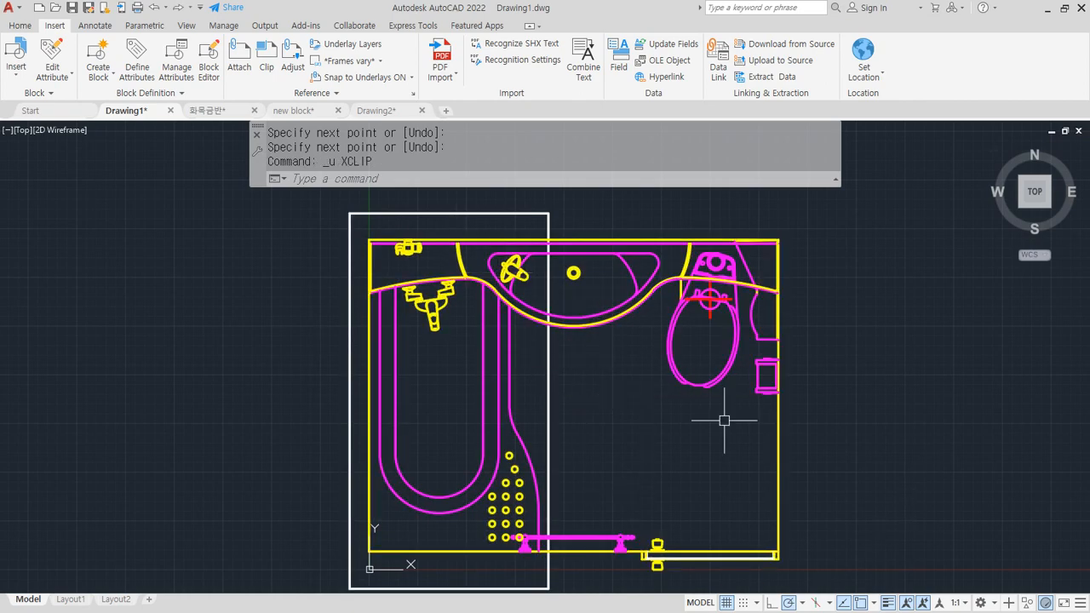
pyautogui.write('xc')
pyautogui.press('Return')
pyautogui.click(614, 319)
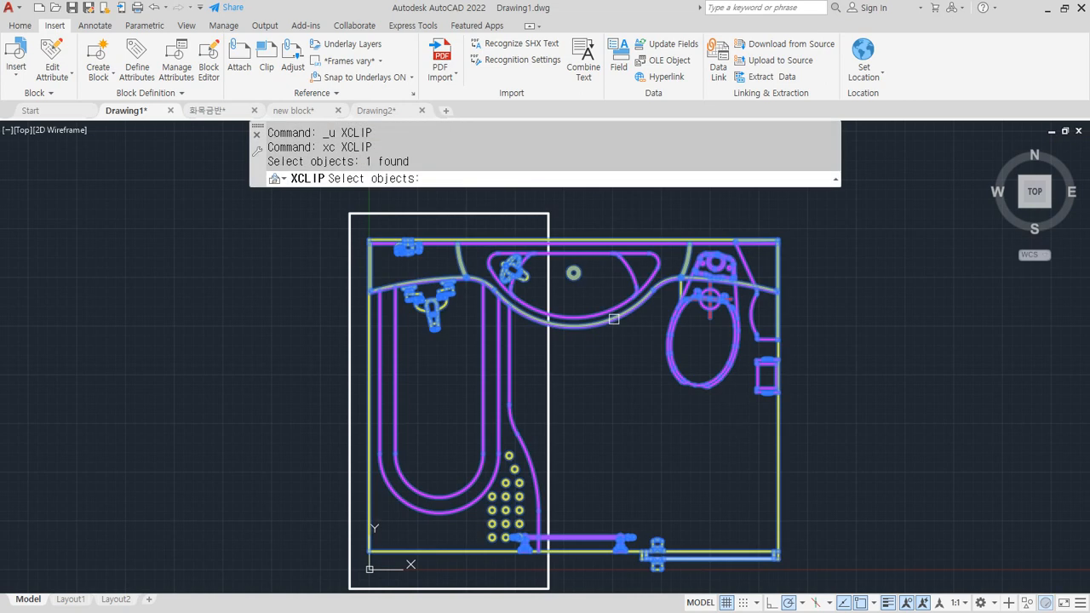
pyautogui.press('Return')
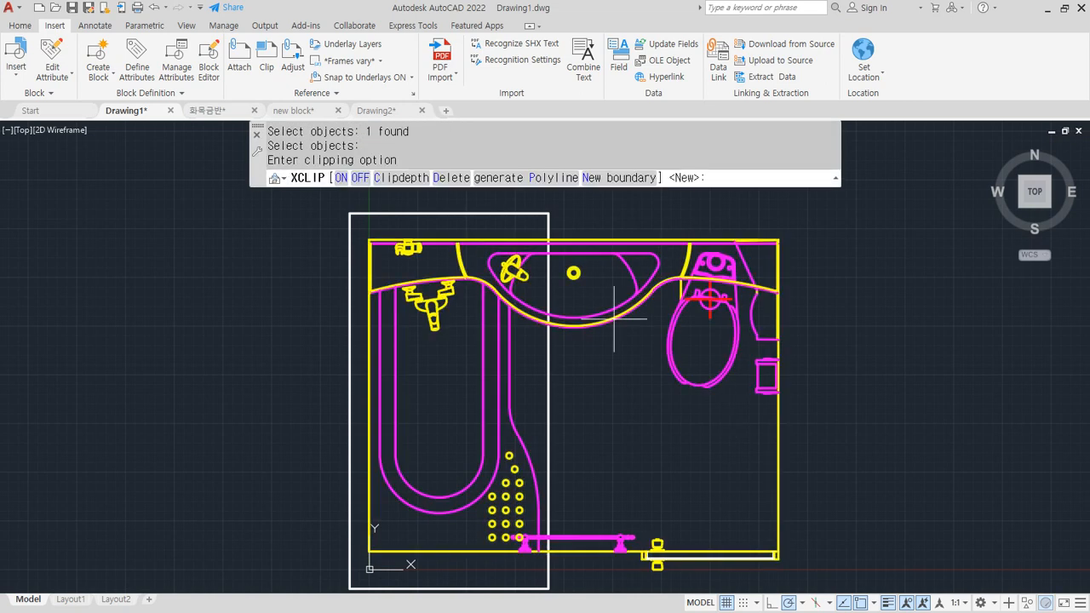
pyautogui.click(621, 181)
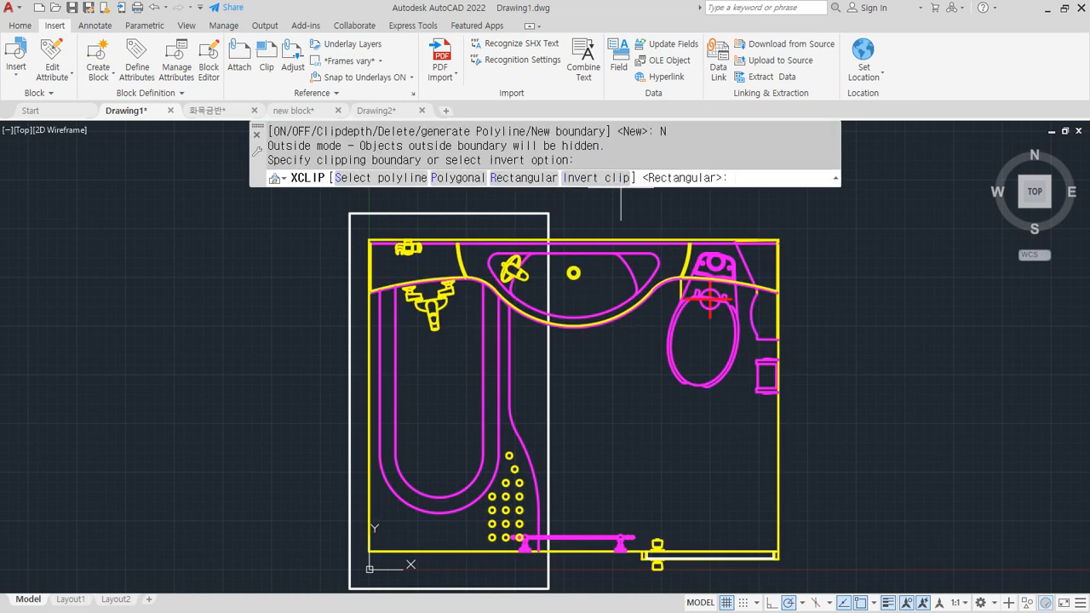
pyautogui.click(523, 179)
pyautogui.click(350, 213)
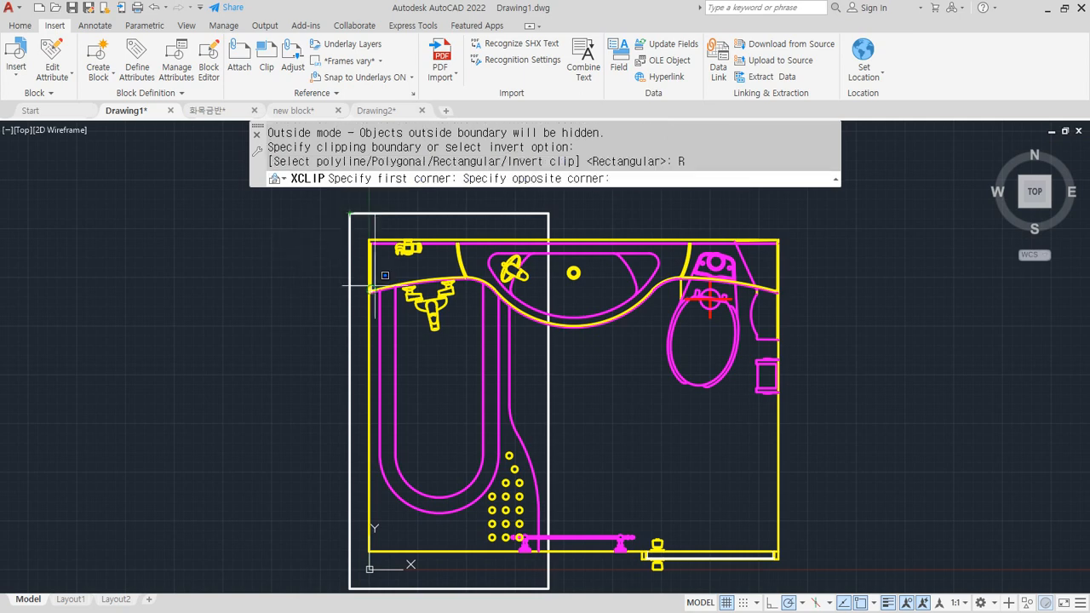
pyautogui.click(800, 411)
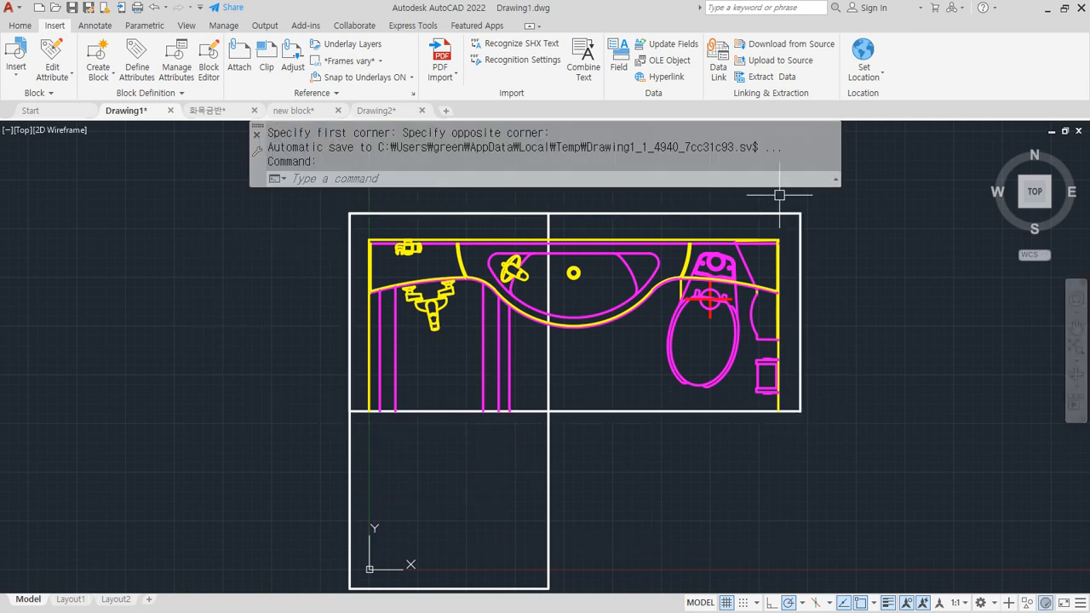
# Check the extent of the clipped bathroom block, then undo its rectangular clip.
pyautogui.click(397, 316)
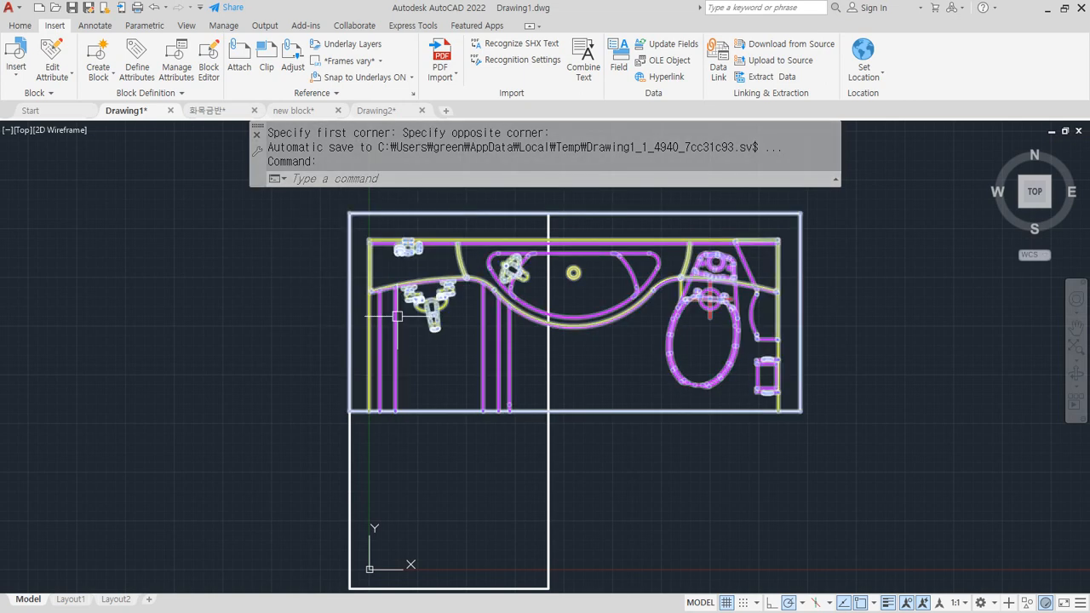
pyautogui.press('Escape')
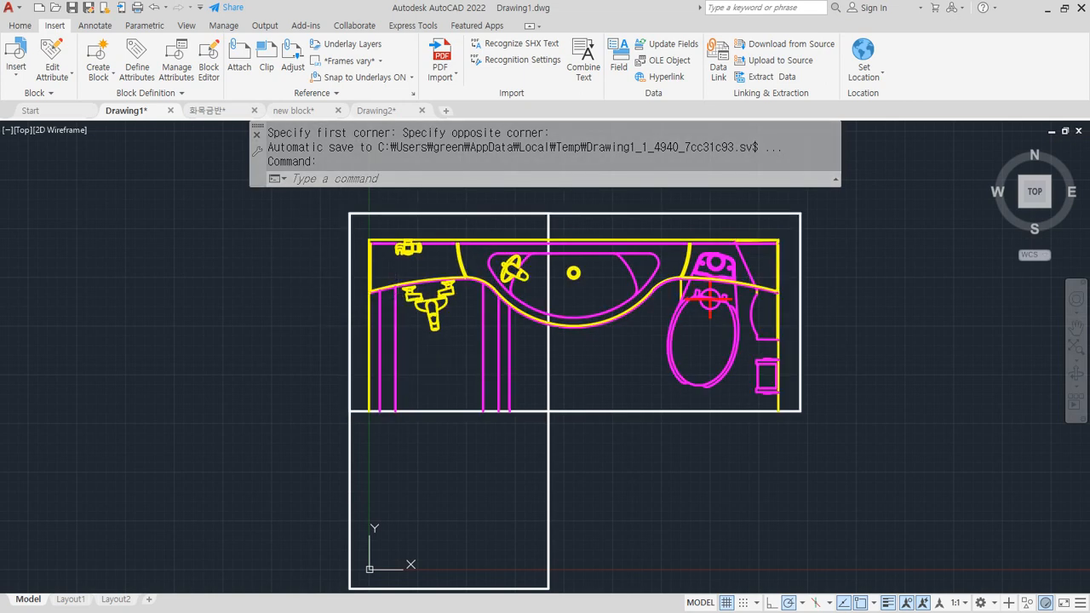
pyautogui.hotkey('ctrl', 'z')
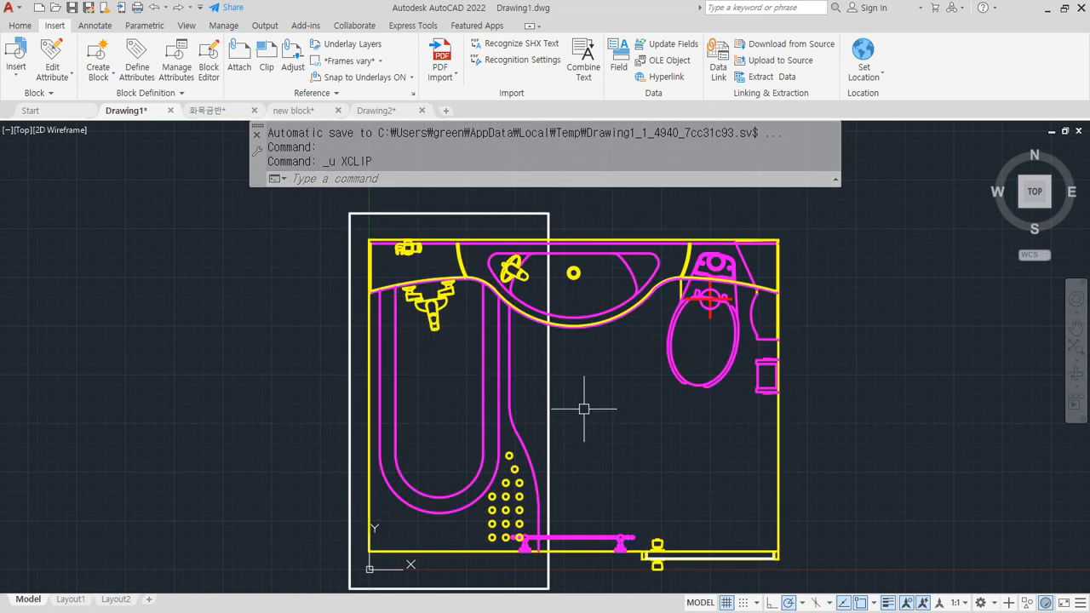
# Clip the bathroom block with a new inverted XCLIP boundary, using the tall rectangle around the bathtub as the polyline.
pyautogui.write('C')
pyautogui.press('Return')
pyautogui.click(569, 333)
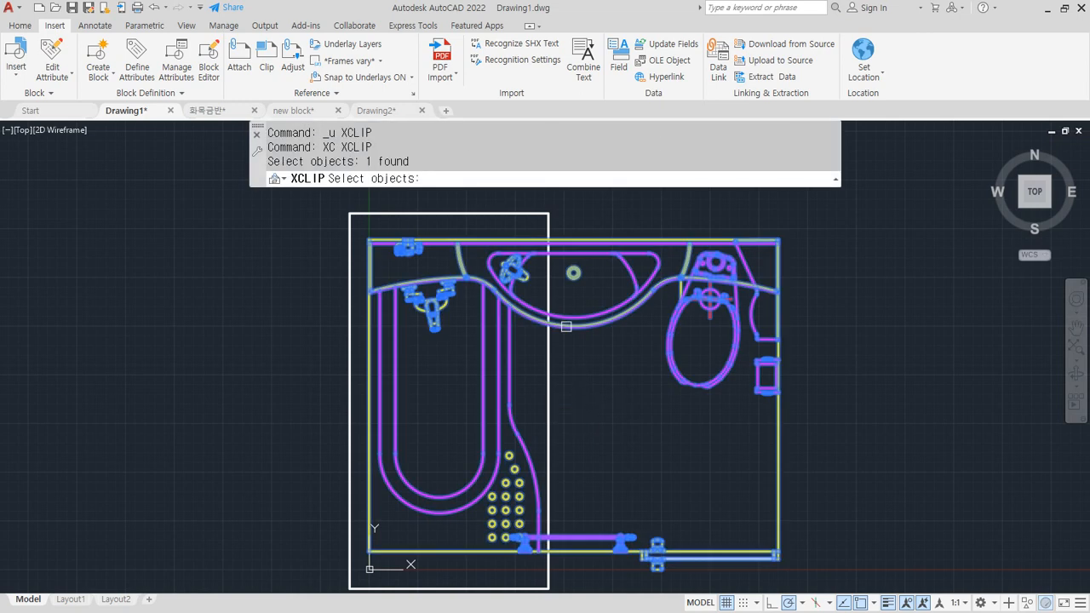
pyautogui.press('Return')
pyautogui.click(611, 178)
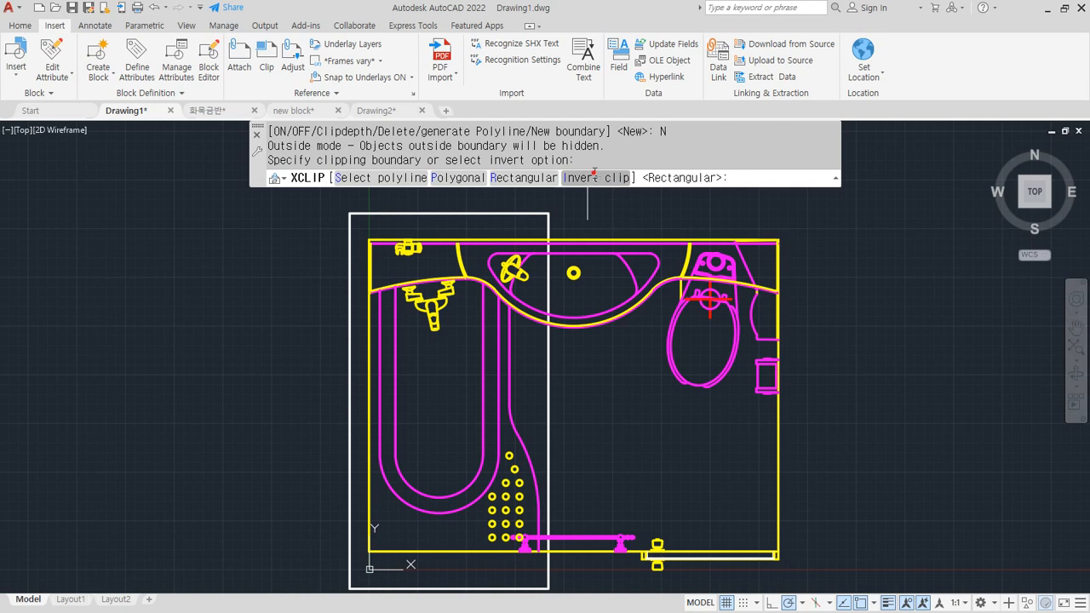
pyautogui.click(596, 178)
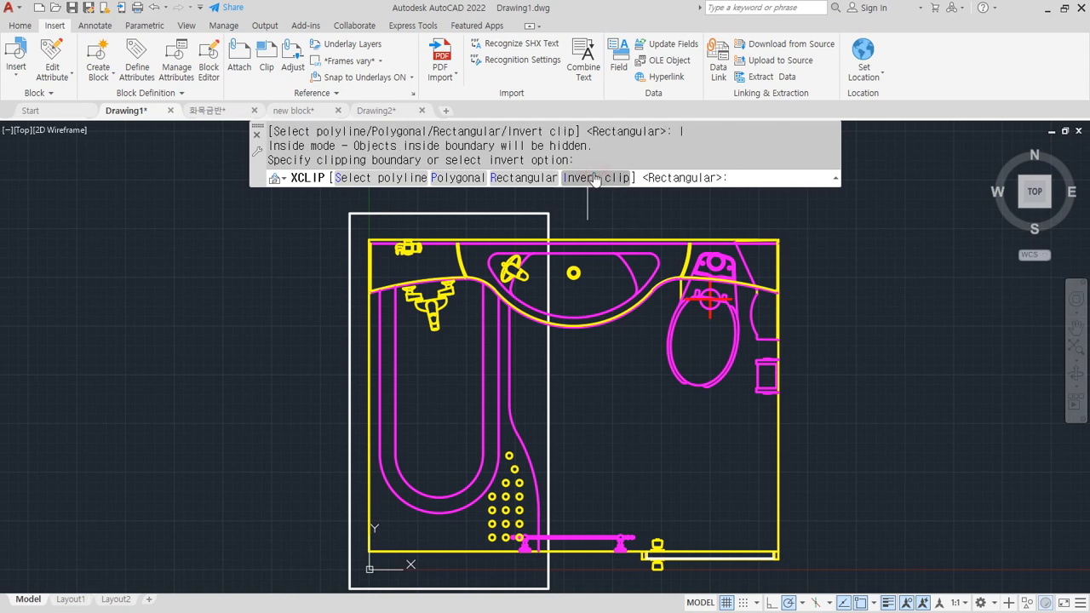
pyautogui.click(379, 178)
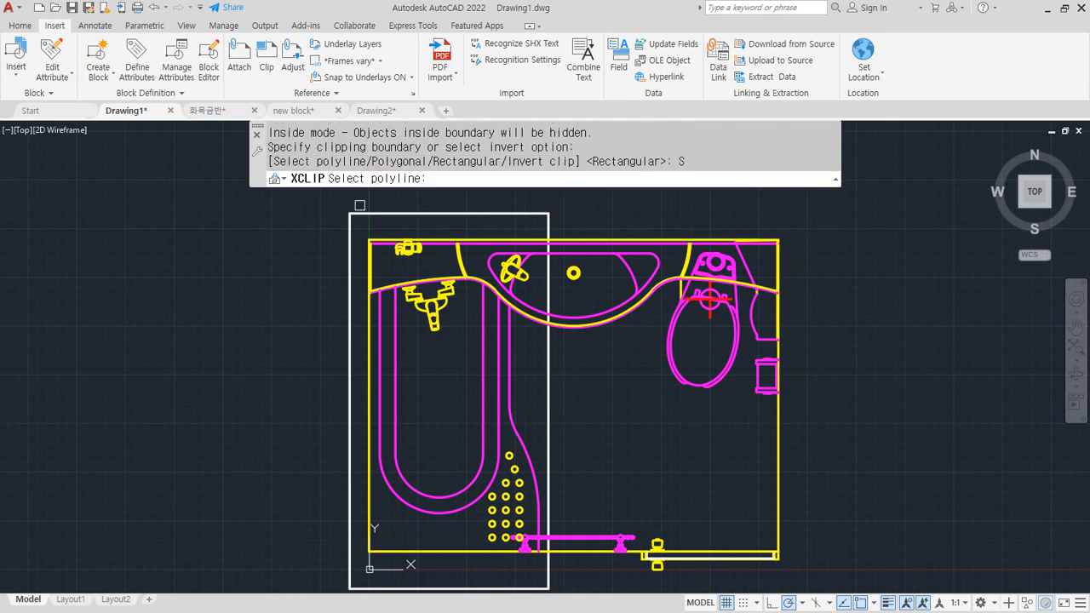
pyautogui.click(367, 213)
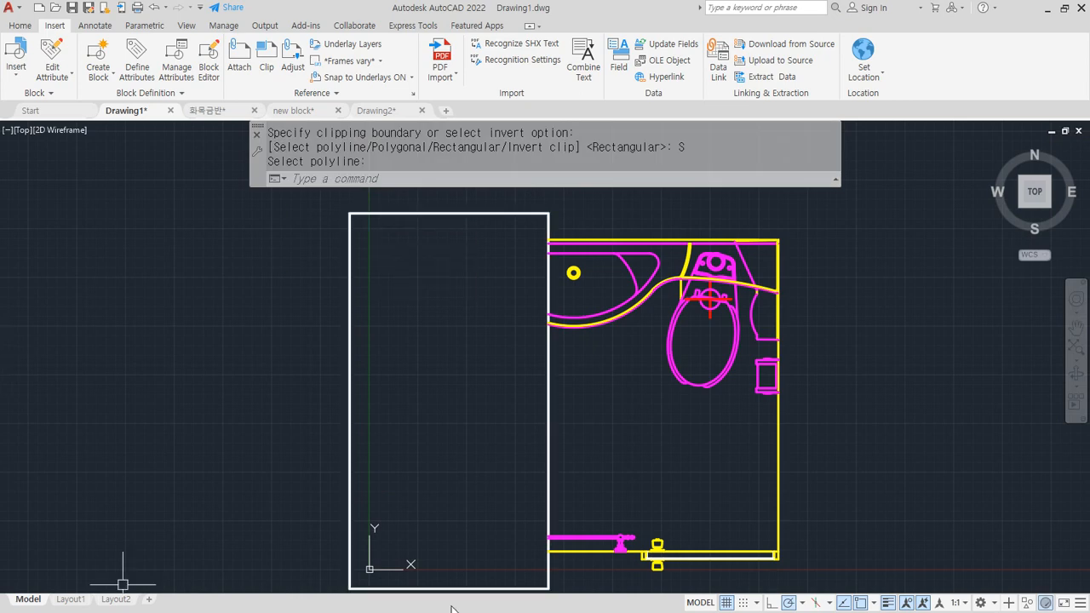
# Undo the inverted polyline clip and clip the bathroom block with an inverted rectangular XCLIP boundary covering its upper part across the full width.
pyautogui.click(654, 558)
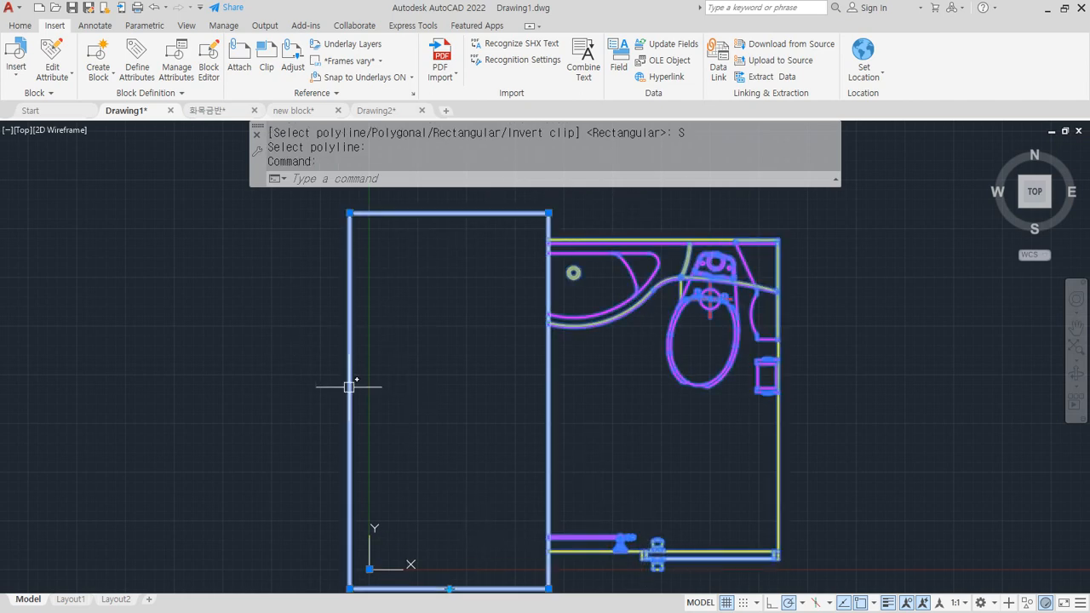
pyautogui.hotkey('ctrl', 'z')
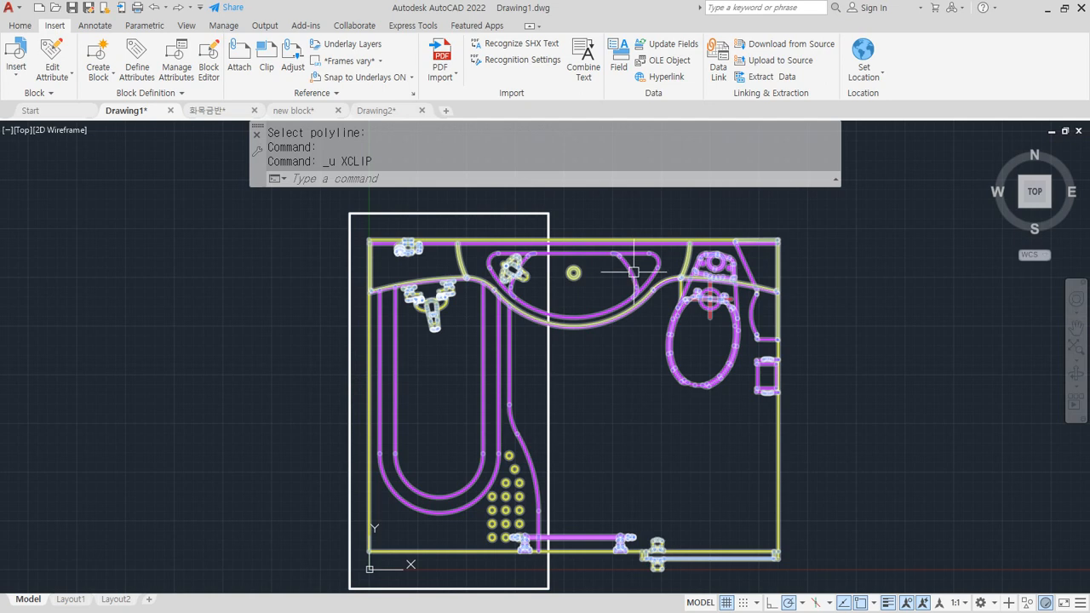
pyautogui.write('xc')
pyautogui.press('Return')
pyautogui.press('Return')
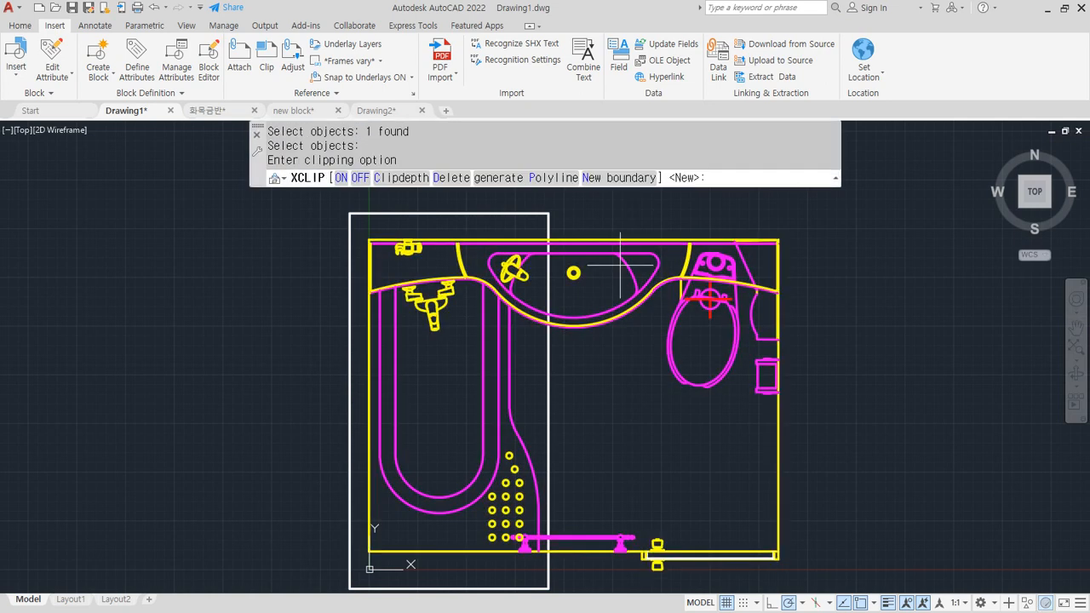
pyautogui.click(620, 179)
pyautogui.click(600, 179)
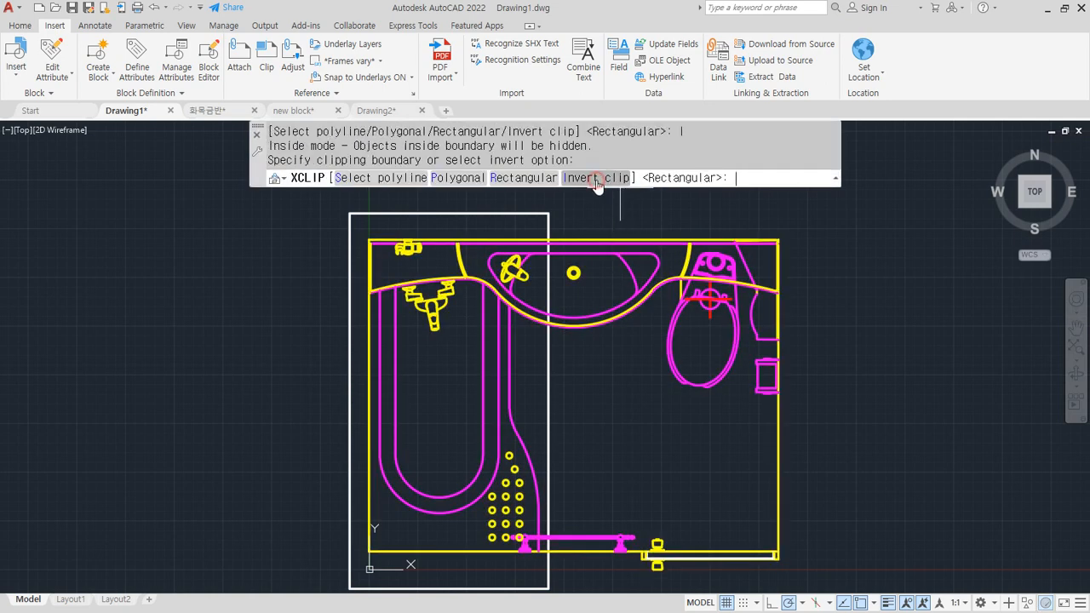
pyautogui.click(524, 178)
pyautogui.click(334, 210)
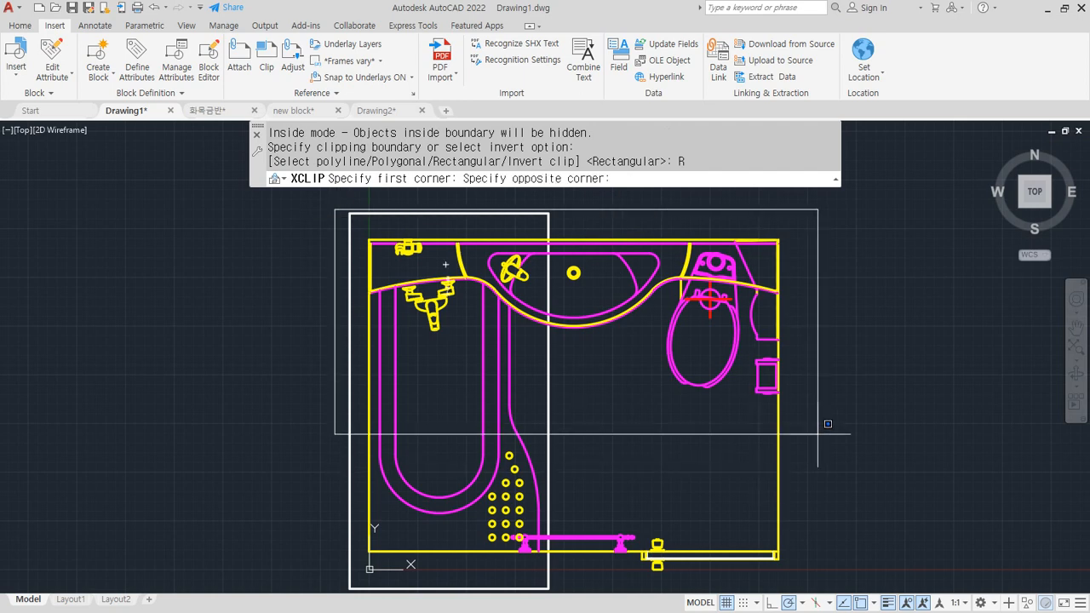
pyautogui.click(845, 414)
# Stretch both lower corners of the clipping boundary inward so its sides align with the bathroom block's left and right outer walls.
pyautogui.click(793, 409)
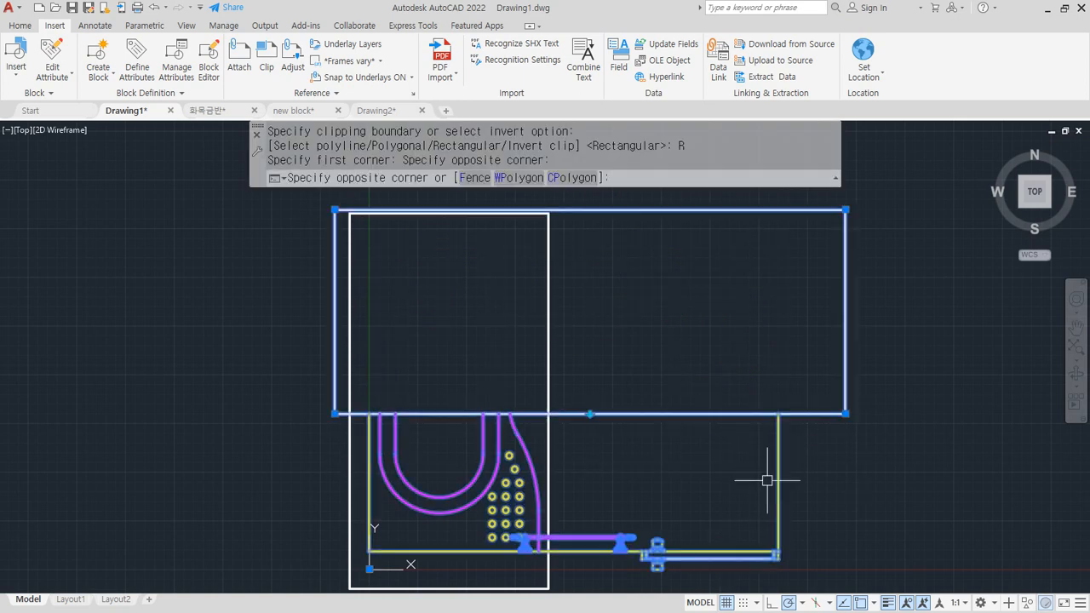
pyautogui.click(766, 480)
pyautogui.click(845, 414)
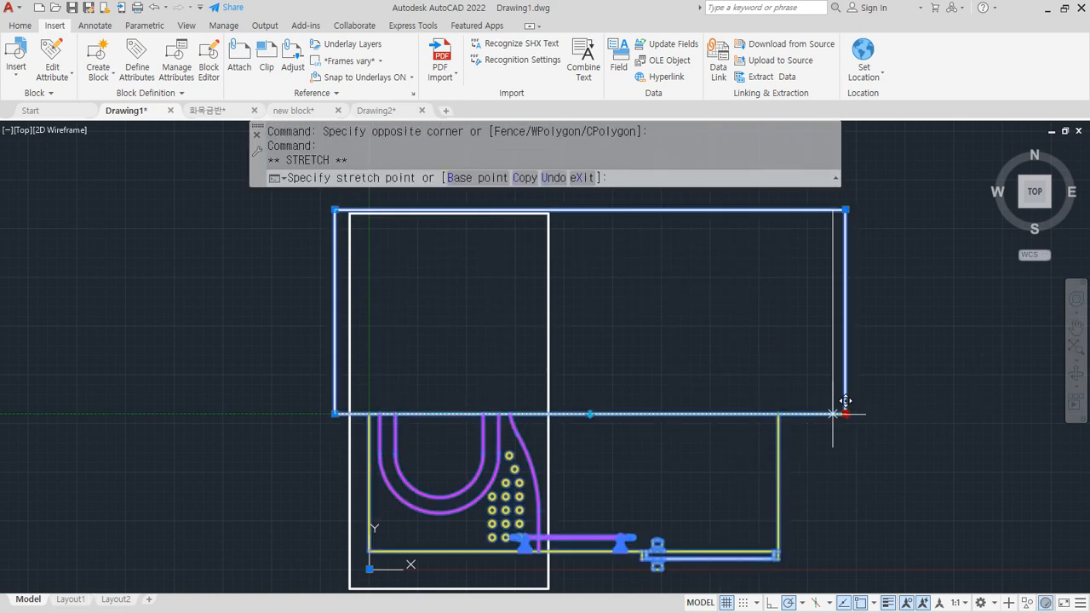
pyautogui.click(779, 409)
pyautogui.click(335, 414)
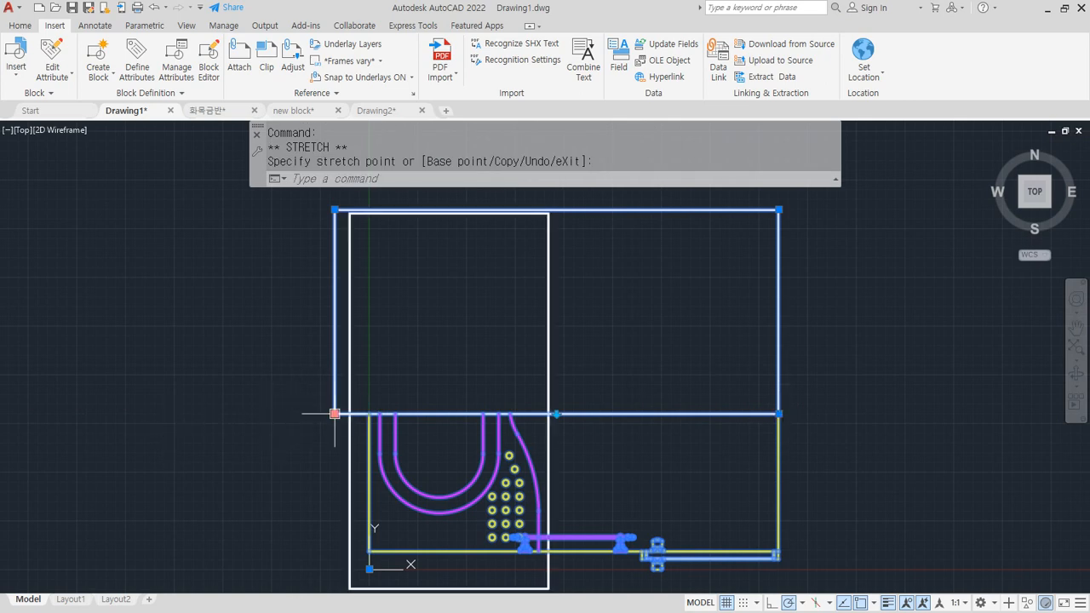
pyautogui.click(369, 414)
pyautogui.press('Escape')
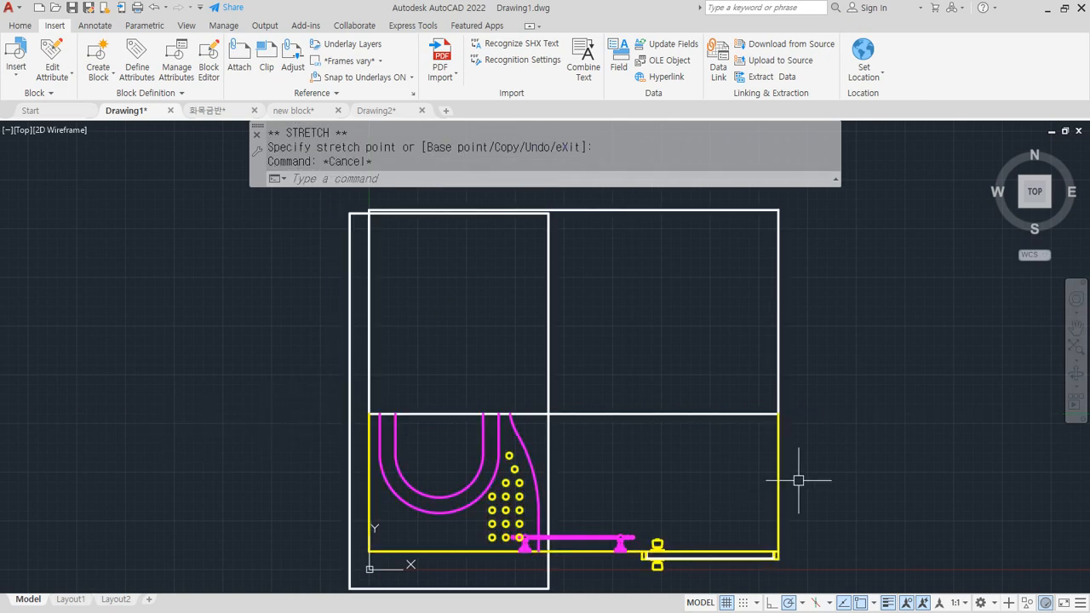
# Switch to the Notepad notes to look at the REVcloude line, and return to AutoCAD.
pyautogui.hotkey('alt', 'Tab')
pyautogui.click(273, 425)
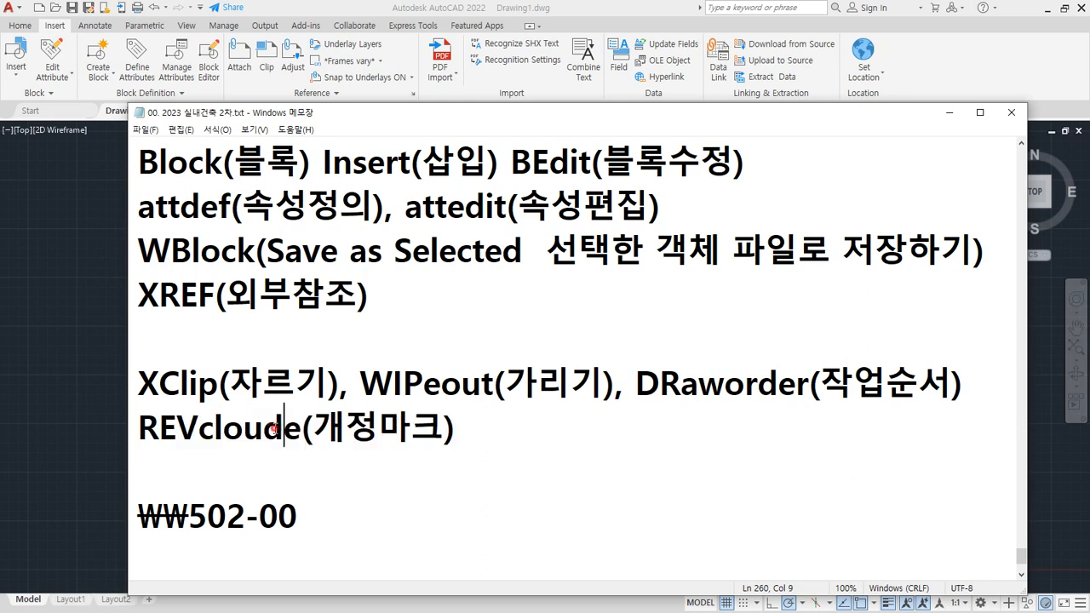
pyautogui.hotkey('alt', 'Tab')
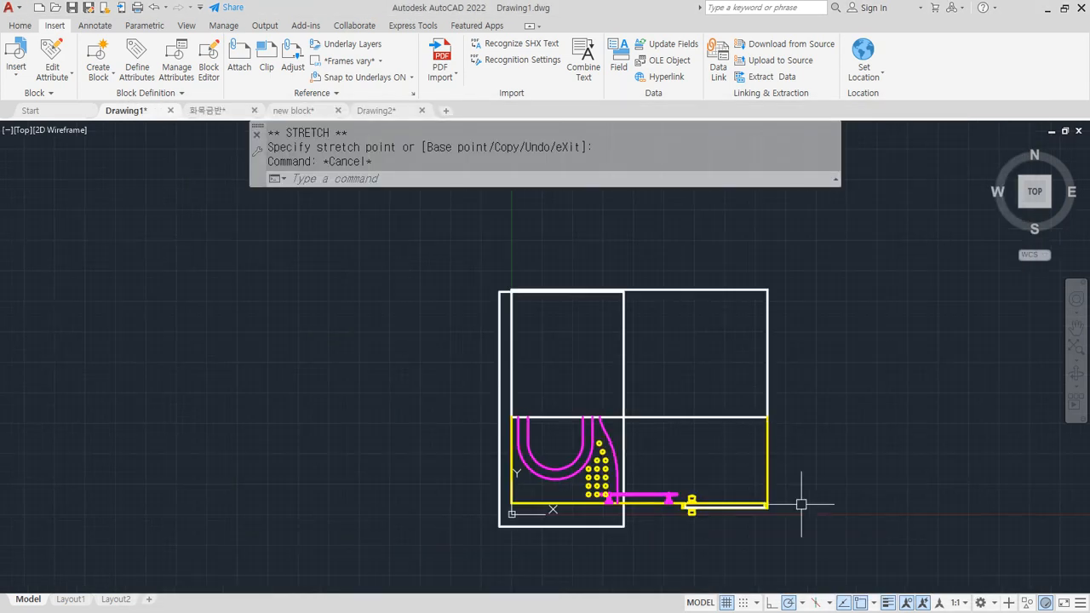
# Erase the bathroom block and the tall rectangle, and zoom the empty drawing to All.
pyautogui.click(860, 571)
pyautogui.click(409, 234)
pyautogui.write('e')
pyautogui.press('Return')
pyautogui.write('z')
pyautogui.press('Return')
pyautogui.write('a')
pyautogui.press('Return')
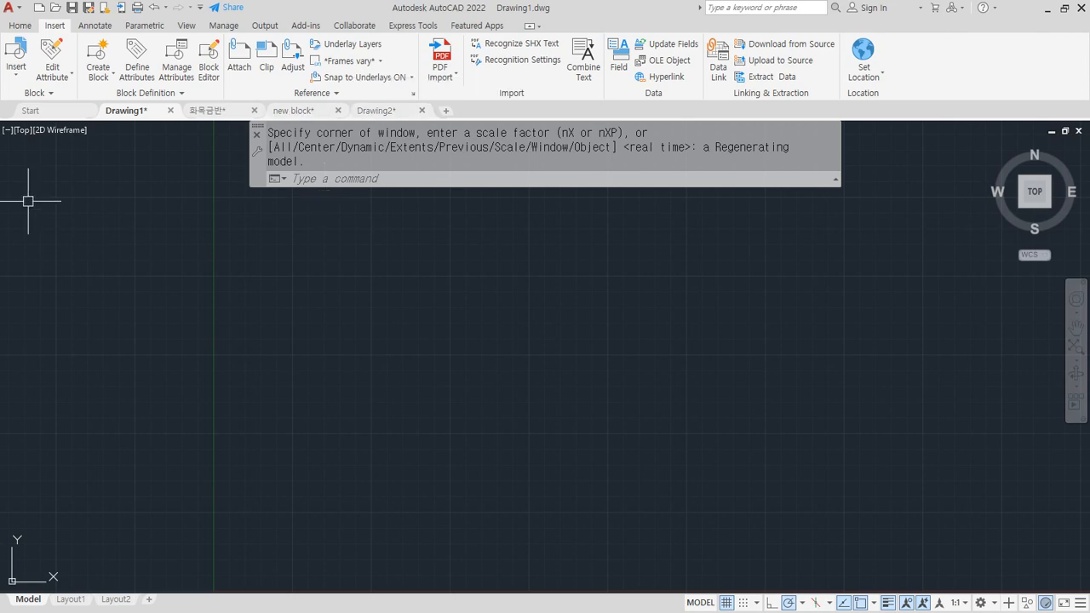
# Switch to the Notepad notes and append "- 도면 수정 마크" to the REVcloude(개정마크) line.
pyautogui.hotkey('alt', 'Tab')
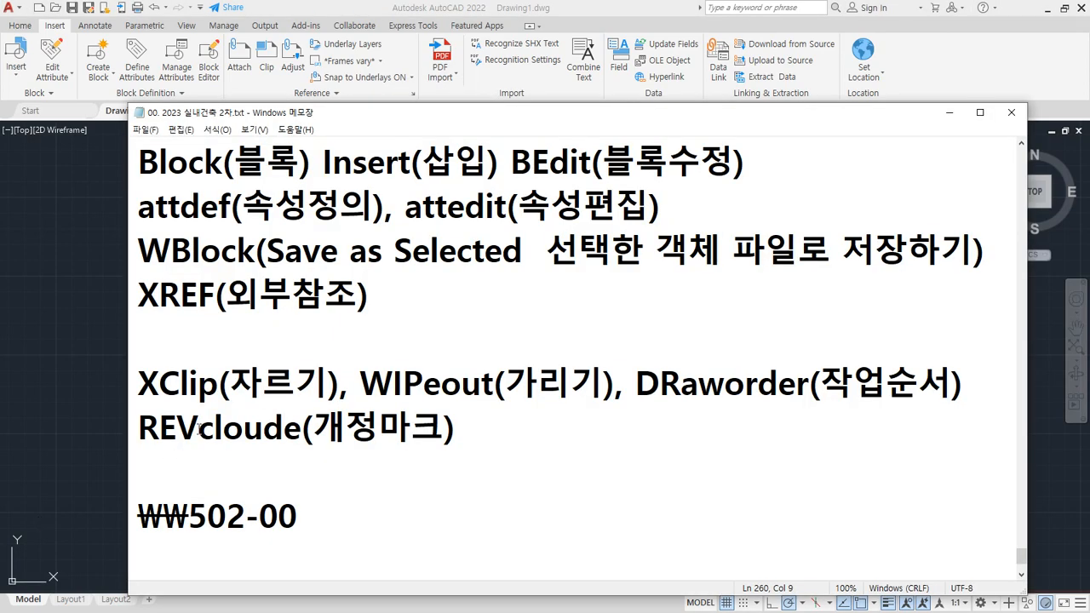
pyautogui.moveTo(199, 426); pyautogui.dragTo(138, 431)
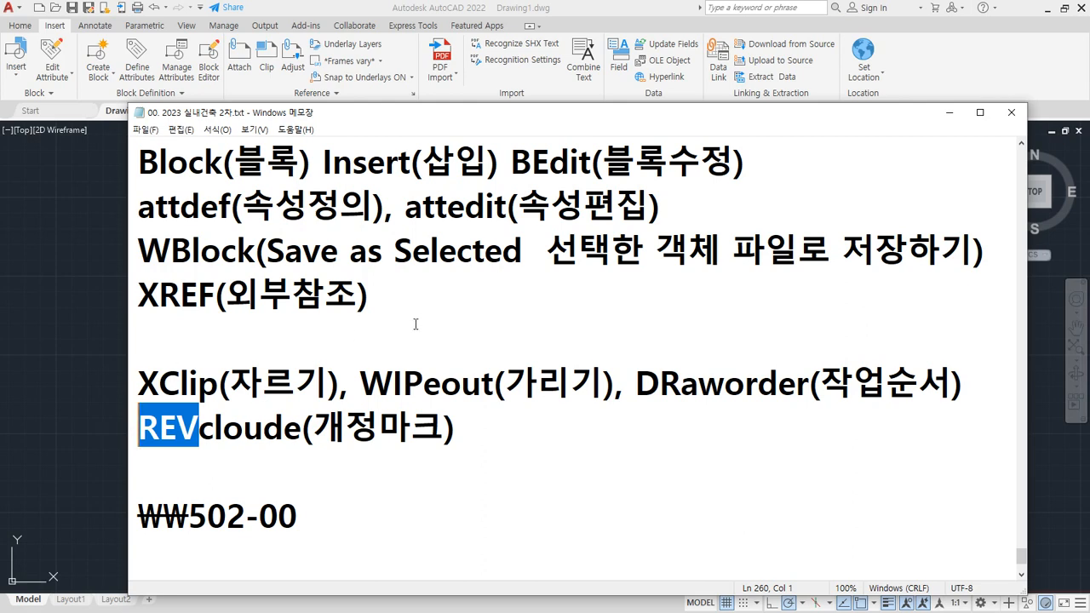
pyautogui.click(484, 436)
pyautogui.write('- ')
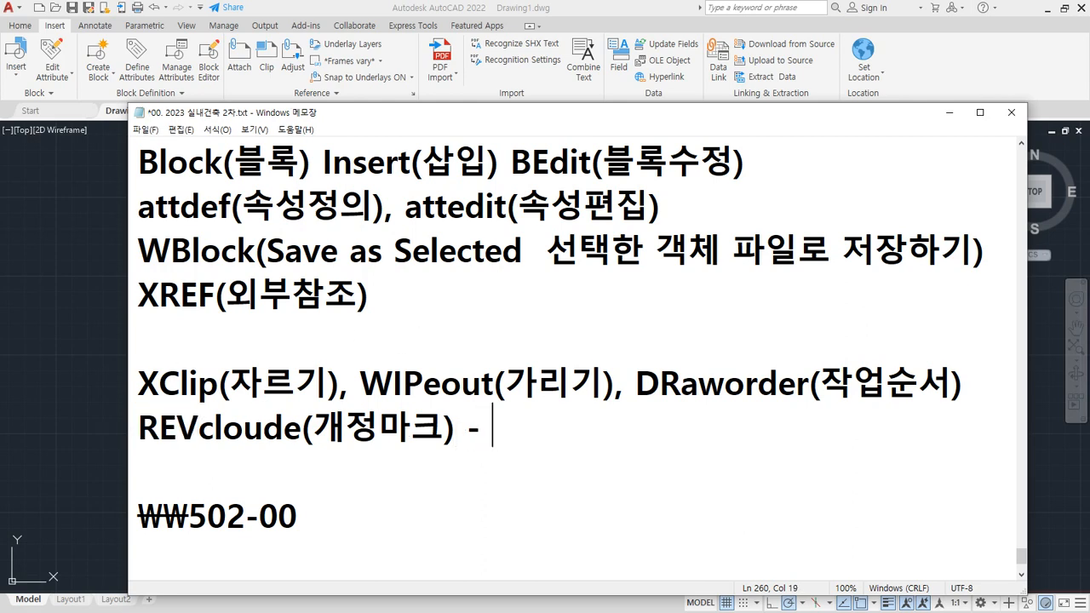
pyautogui.write('도면 ㅅ수정 마크')
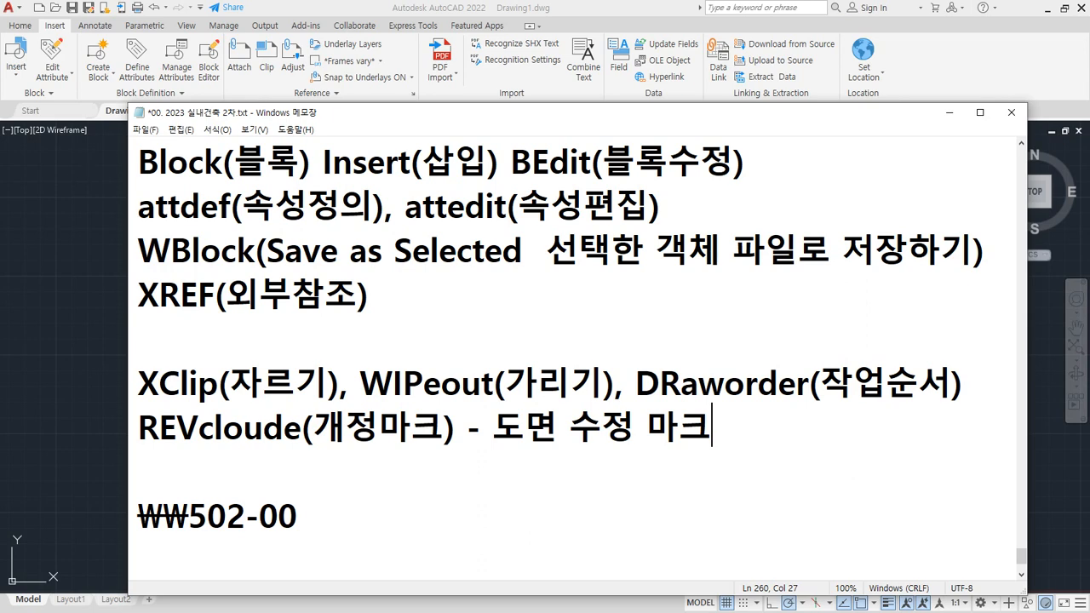
# Return to AutoCAD from the Notepad notes and start the REVCLOUD command.
pyautogui.click(45, 268)
pyautogui.write('rev')
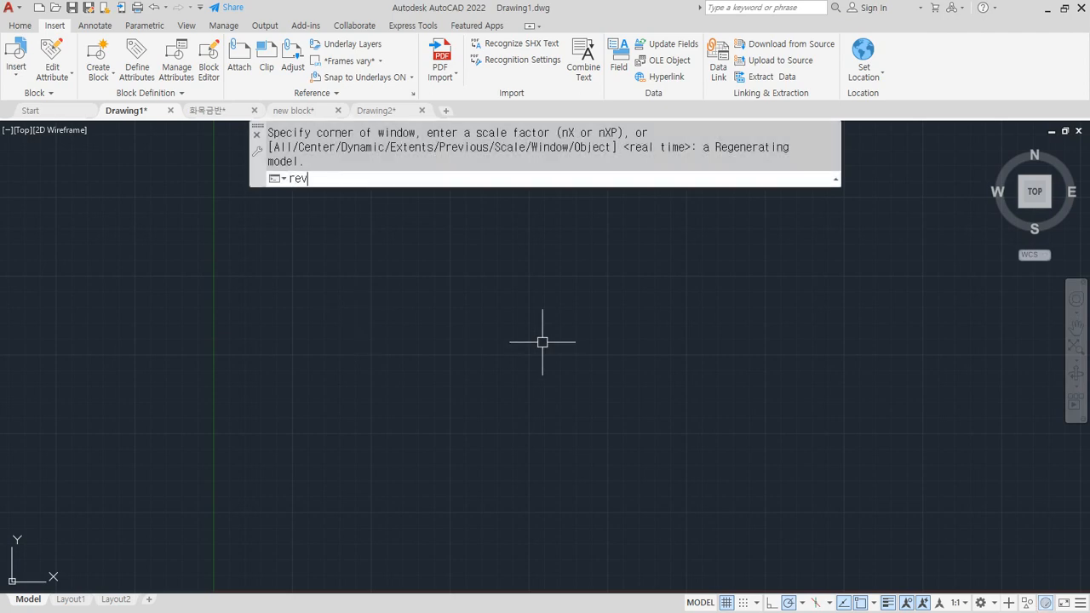
pyautogui.write('c')
pyautogui.press('Return')
pyautogui.write('re')
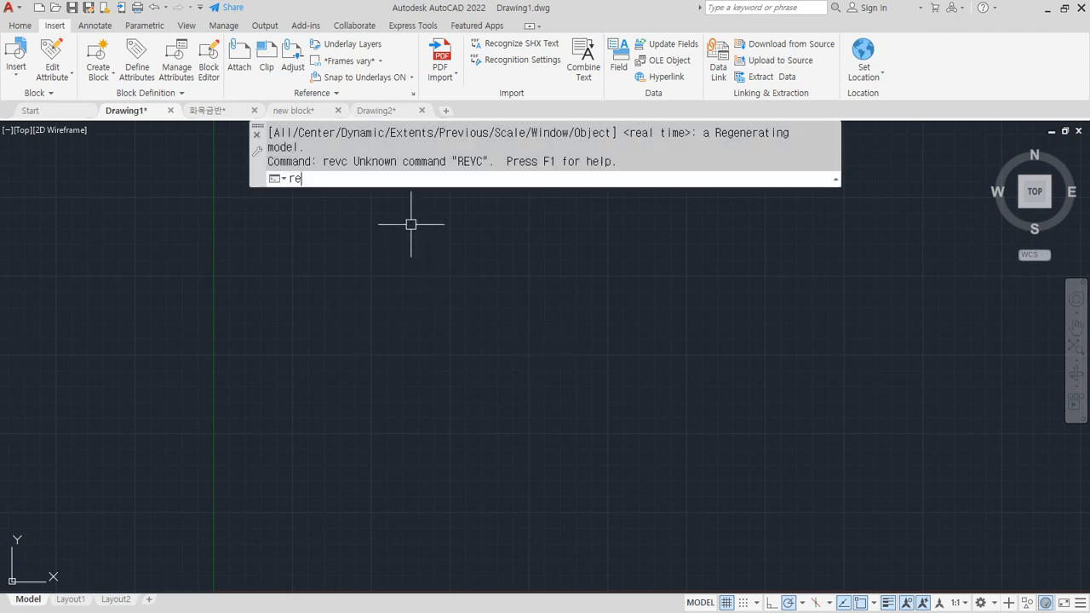
pyautogui.write('vc')
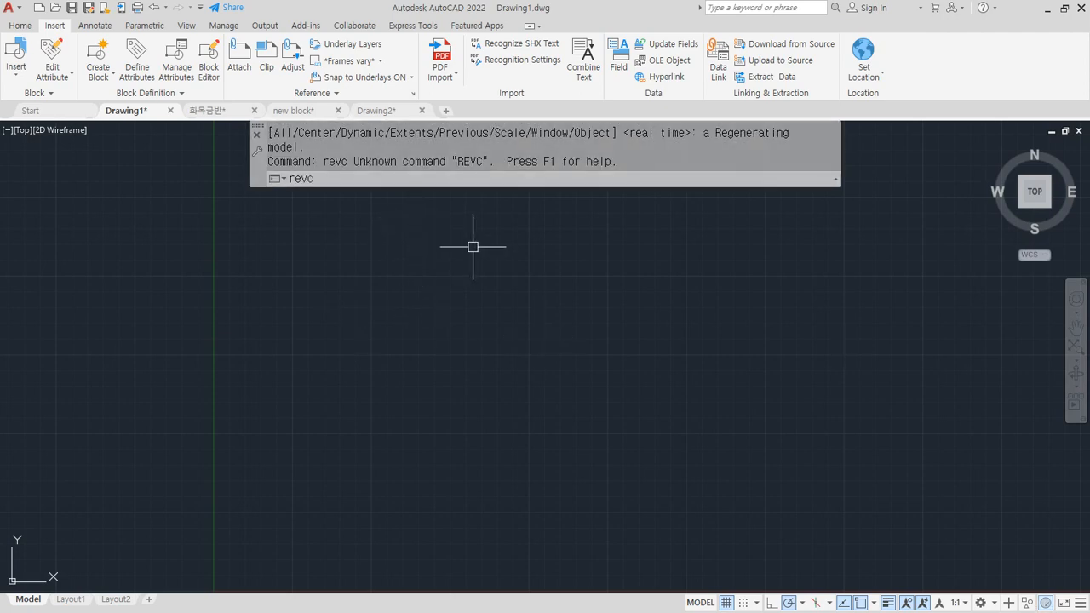
pyautogui.press('Return')
pyautogui.write('re')
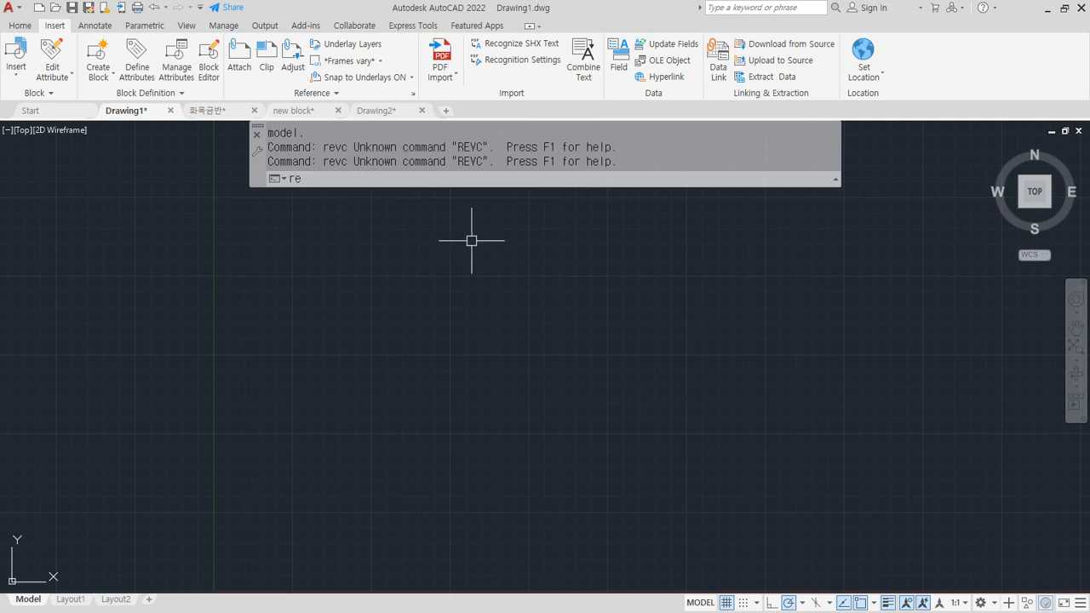
pyautogui.write('vcloud')
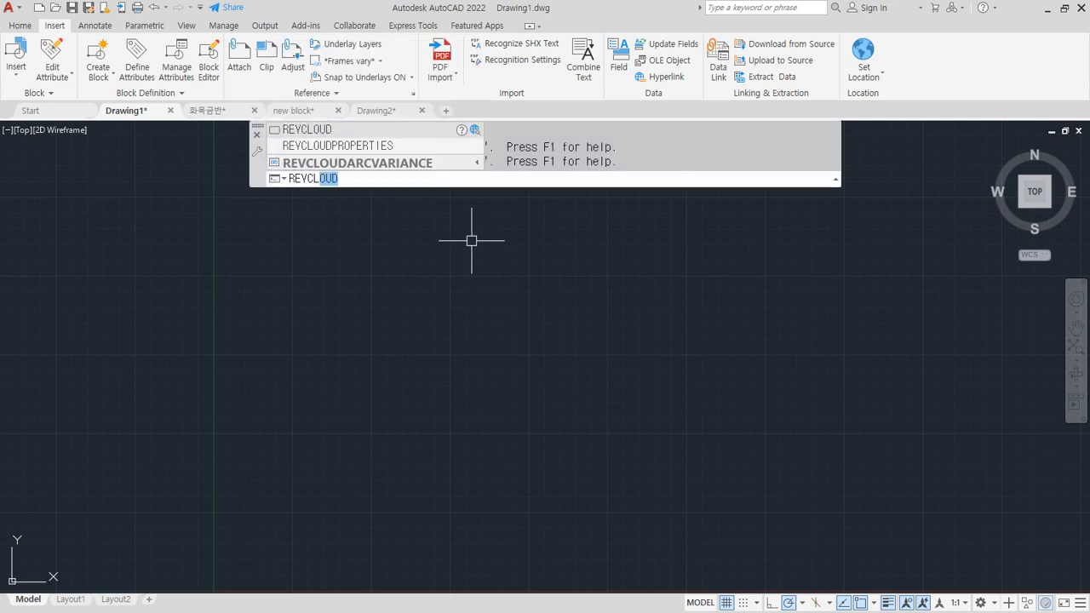
pyautogui.press('Return')
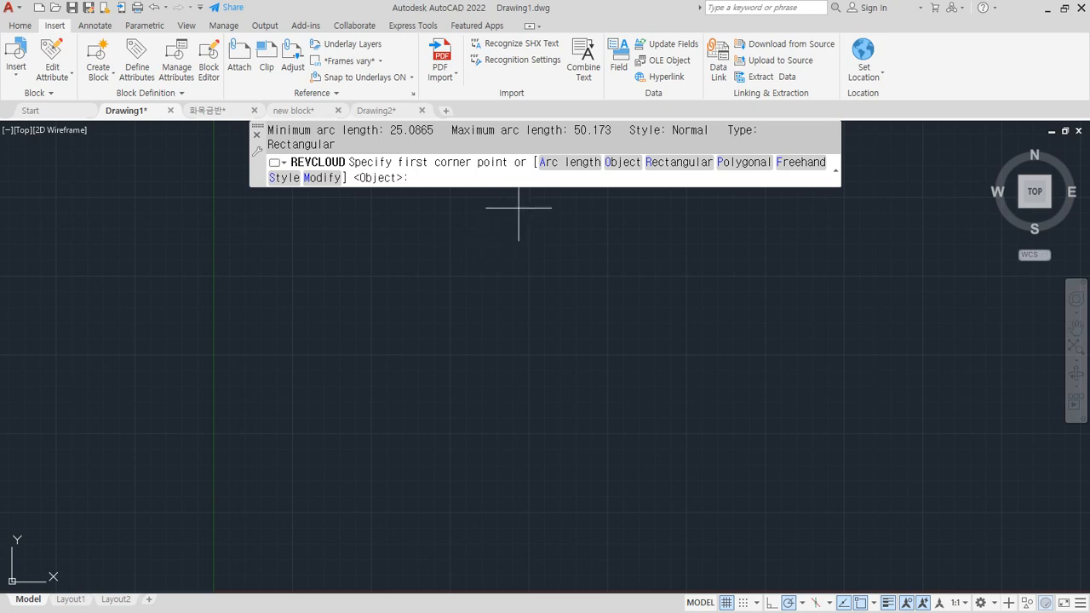
# Review the minimum and maximum arc lengths in the command history and set the revision cloud's arc style to Normal.
pyautogui.press('F2')
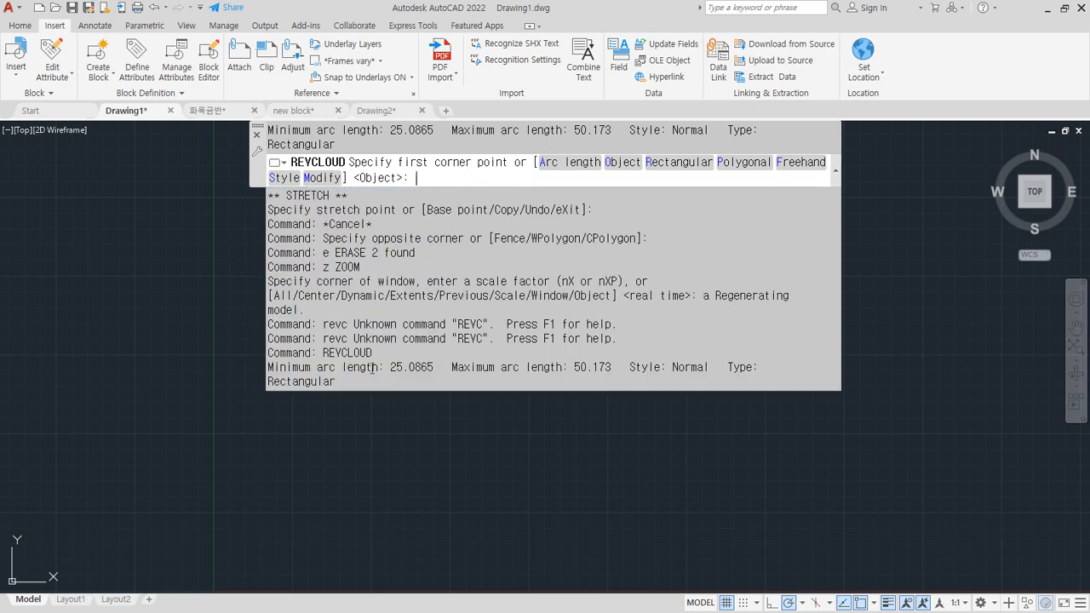
pyautogui.moveTo(317, 367); pyautogui.dragTo(629, 368)
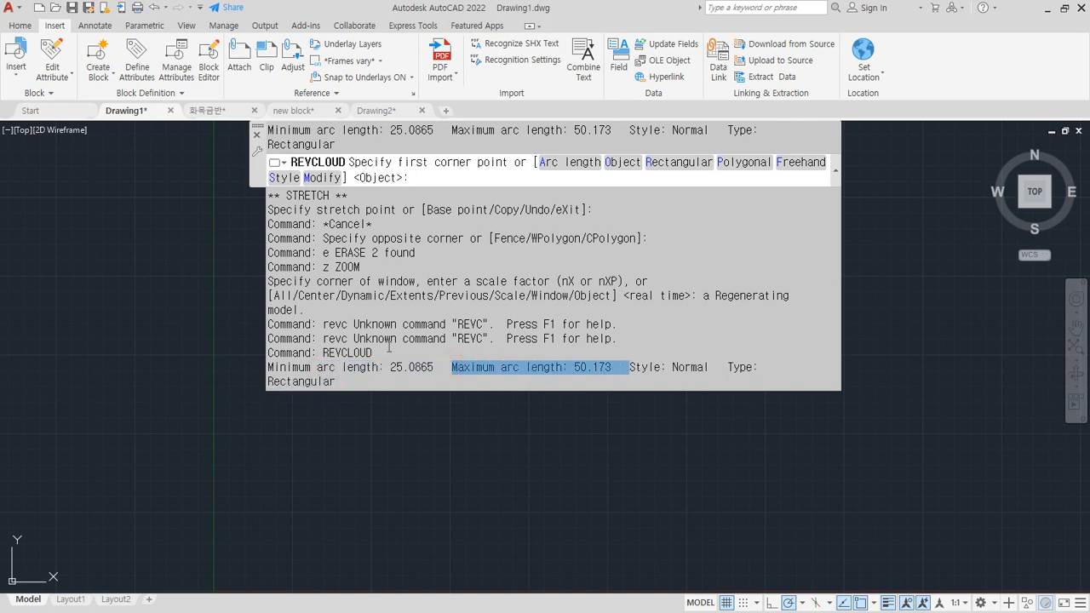
pyautogui.moveTo(342, 367); pyautogui.dragTo(421, 368)
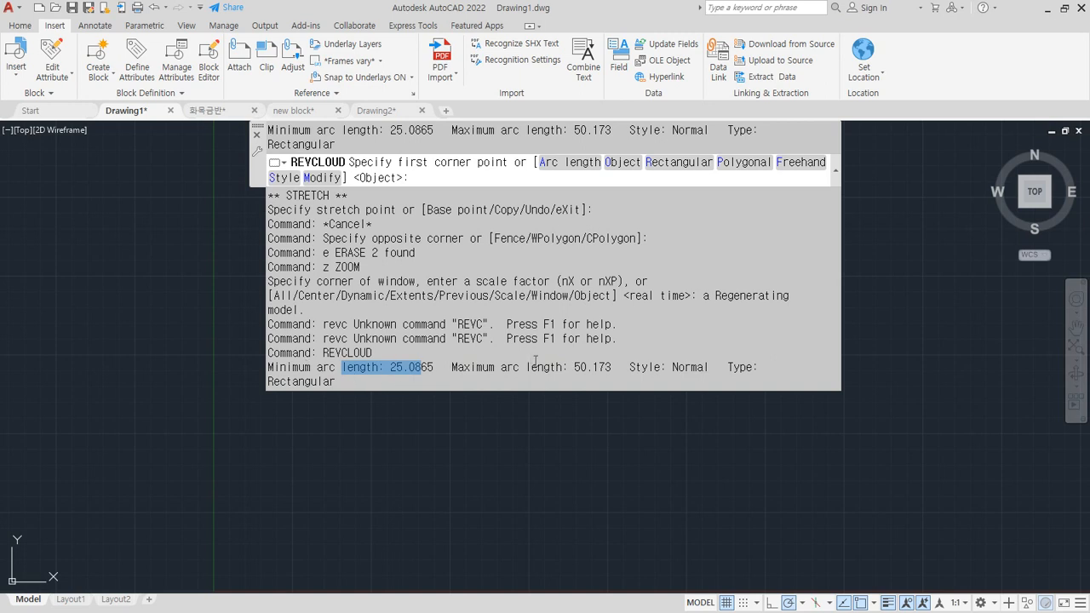
pyautogui.moveTo(618, 368); pyautogui.dragTo(448, 376)
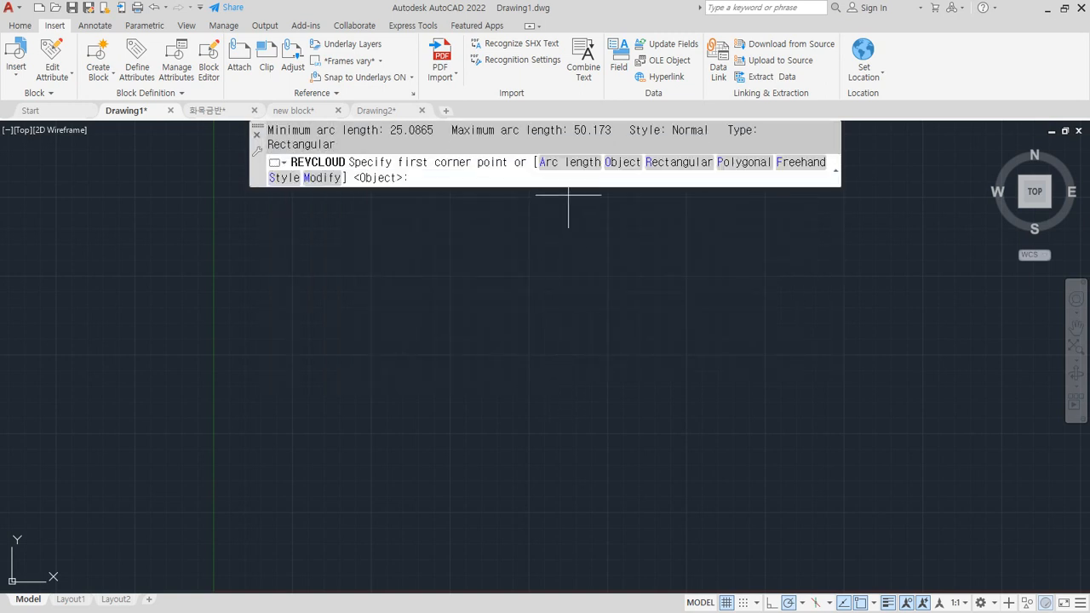
pyautogui.click(279, 178)
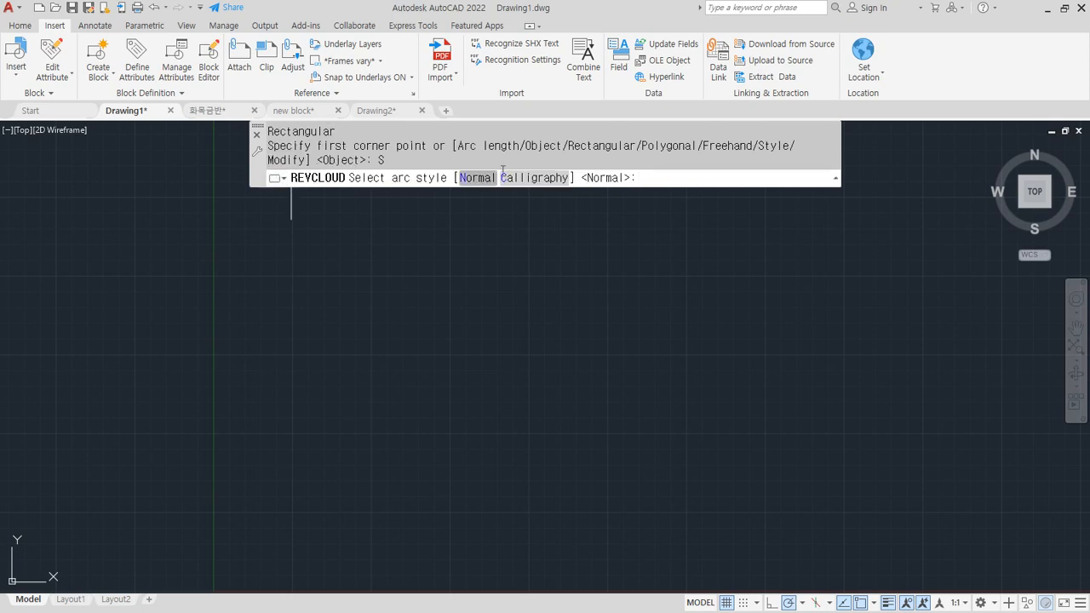
pyautogui.click(478, 178)
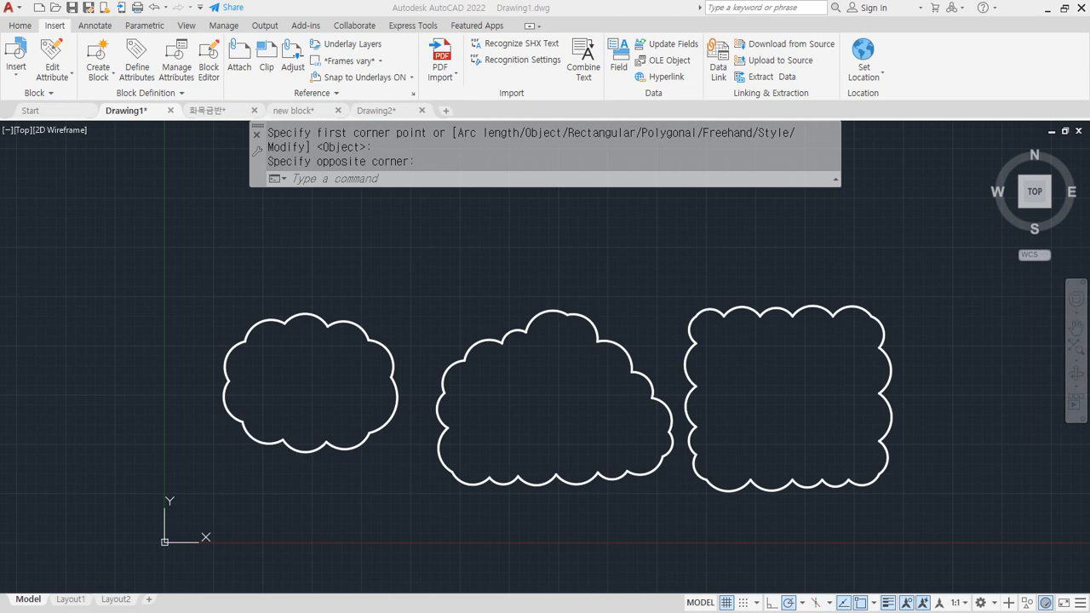
# Draw a closed, roughly circular freehand revision cloud in the Calligraphy arc style, in the empty area right of the existing clouds.
pyautogui.moveTo(528, 412)
pyautogui.mouseDown(button='middle')
pyautogui.moveTo(530, 438)
pyautogui.moveTo(513, 469)
pyautogui.mouseUp(button='middle')
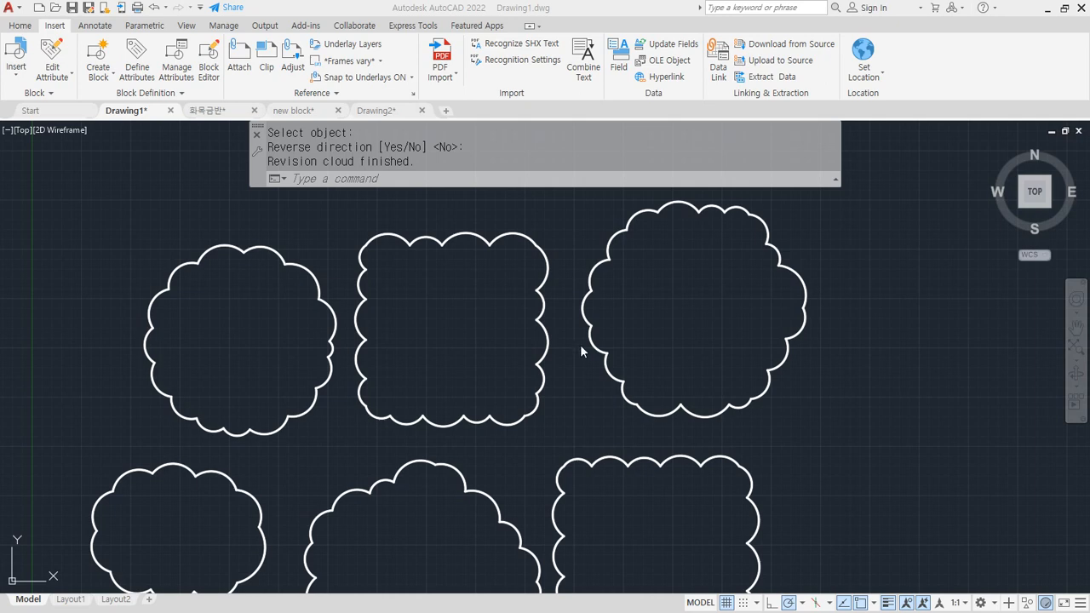
pyautogui.scroll(-2, 547, 344)
pyautogui.moveTo(675, 360); pyautogui.dragTo(540, 364, button='middle')
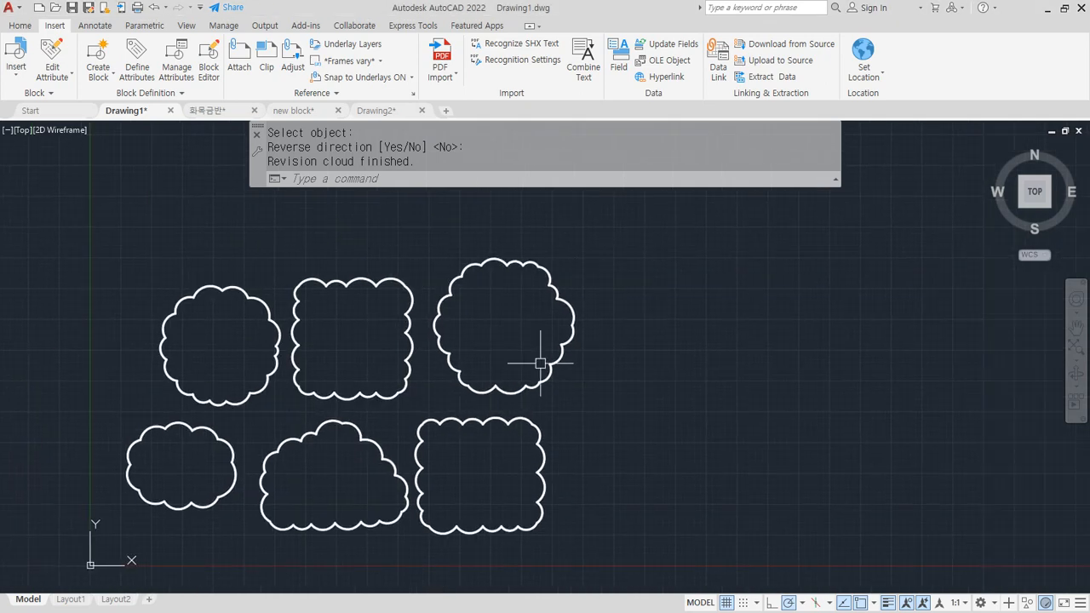
pyautogui.write('revc')
pyautogui.press('Return')
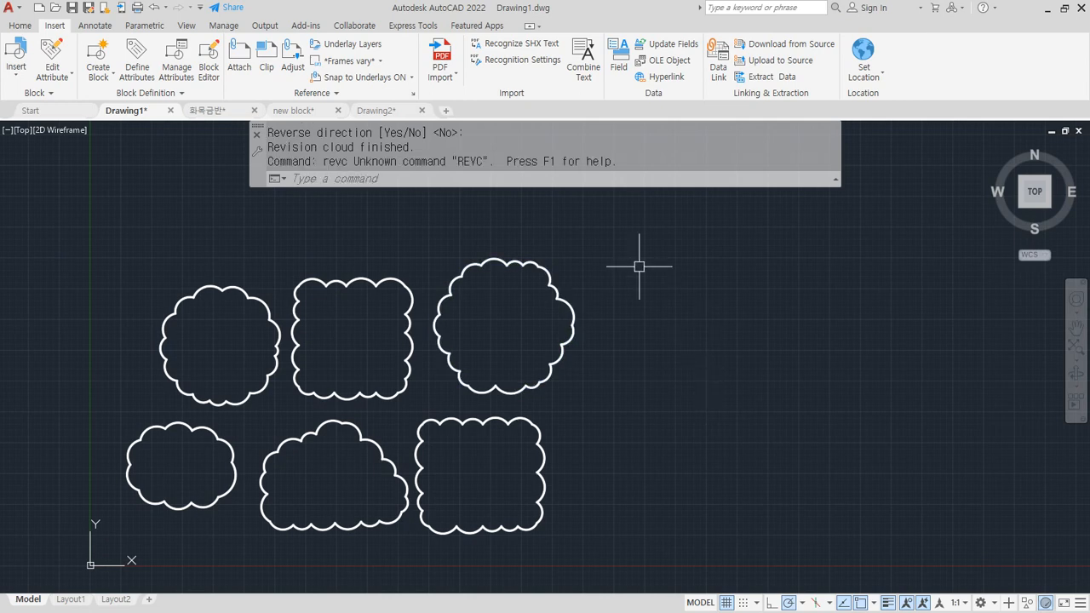
pyautogui.write('re')
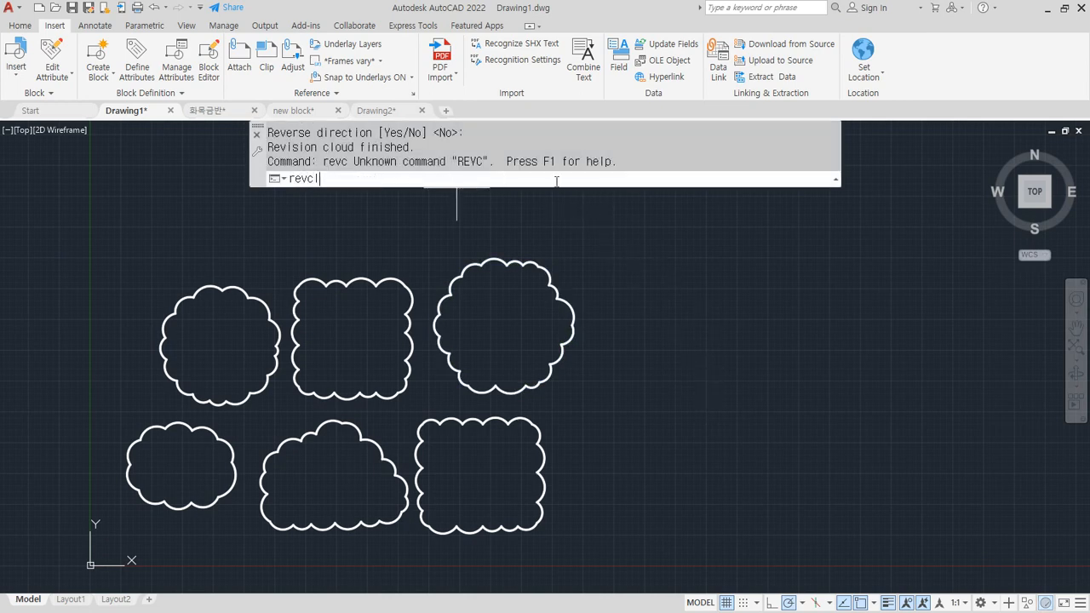
pyautogui.write('vcl')
pyautogui.press('Return')
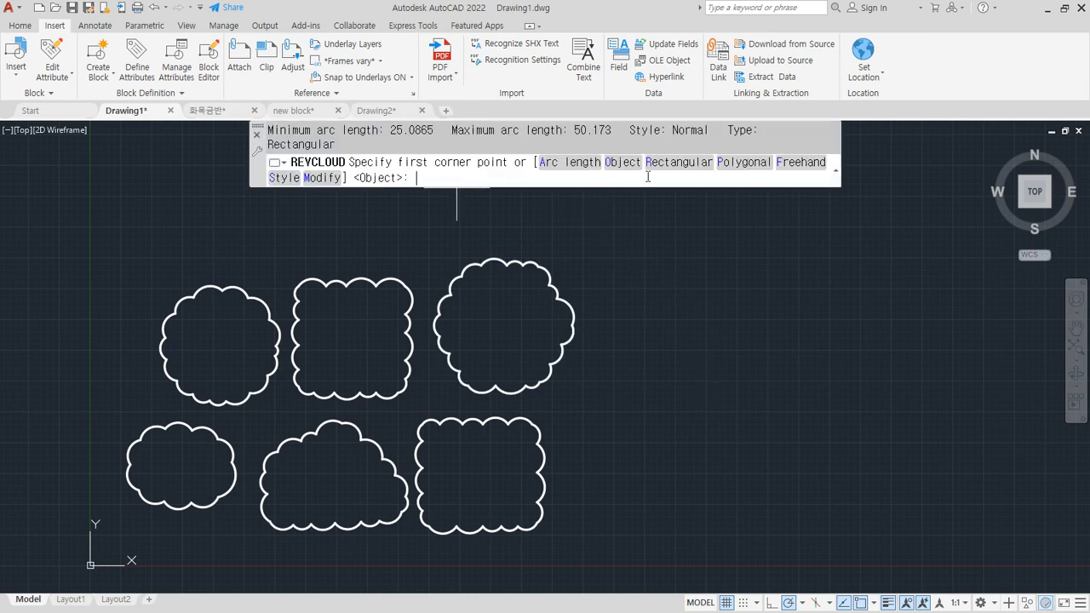
pyautogui.click(281, 178)
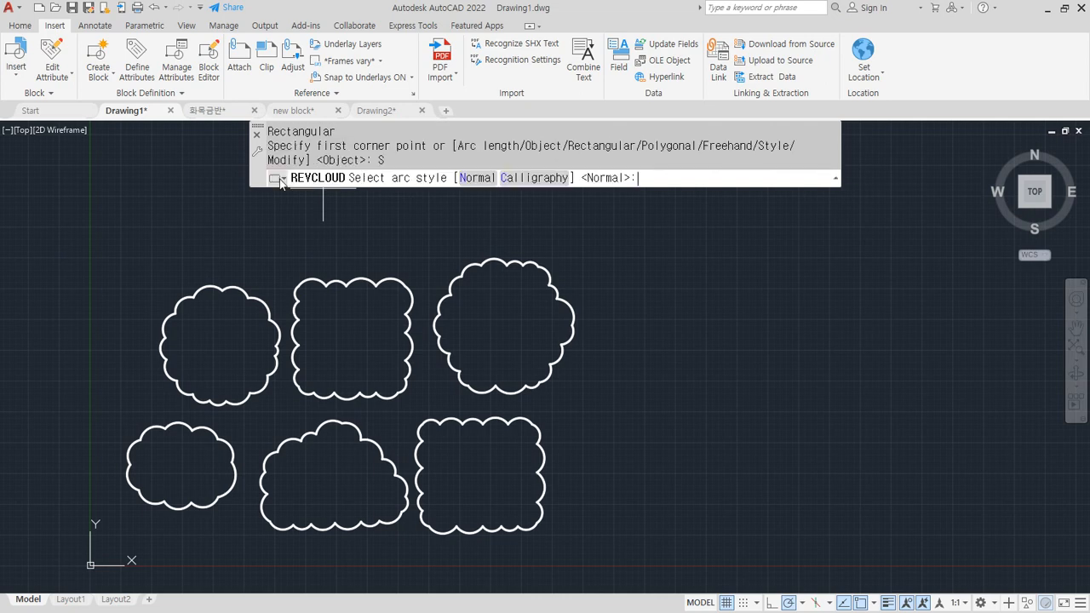
pyautogui.click(542, 180)
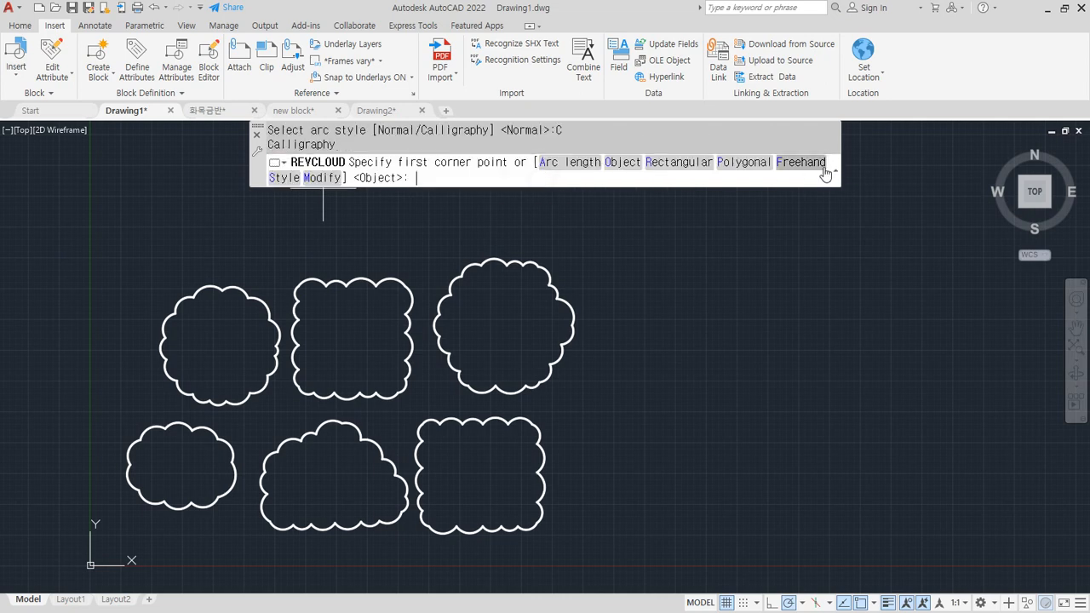
pyautogui.click(819, 167)
pyautogui.click(909, 345)
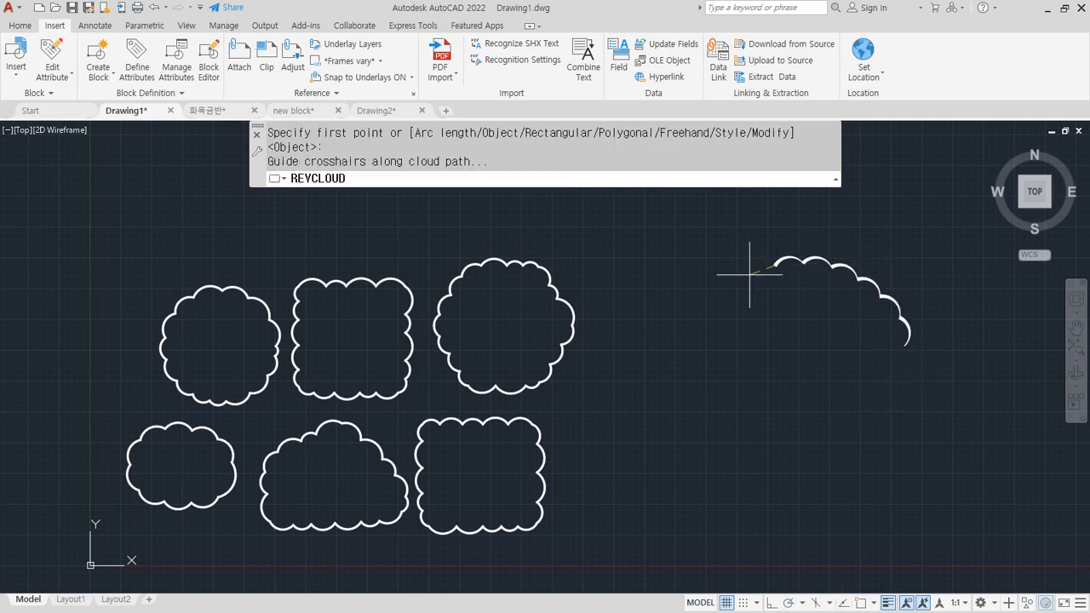
# Examine the arcs of the calligraphy cloud up close and compare them with those of the Normal-style cloud beside it.
pyautogui.scroll(8, 907, 341)
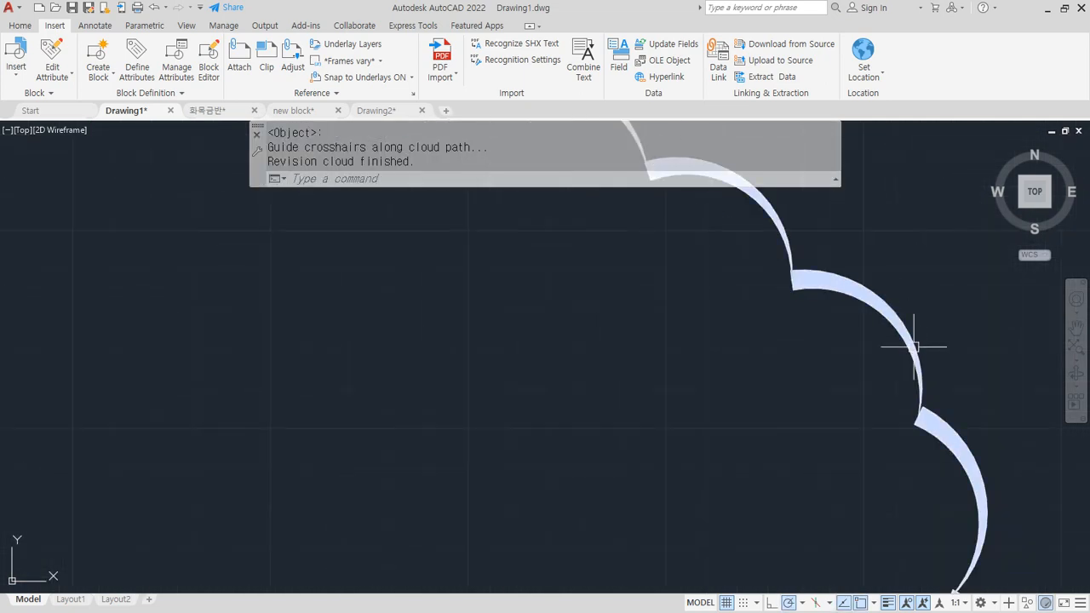
pyautogui.scroll(-3, 897, 437)
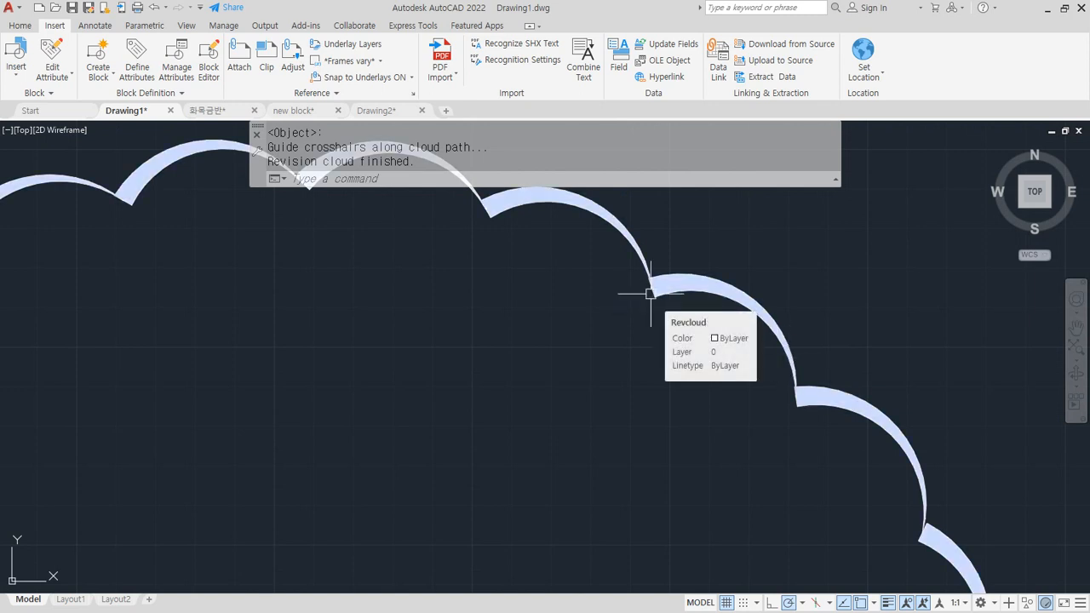
pyautogui.scroll(-6, 650, 294)
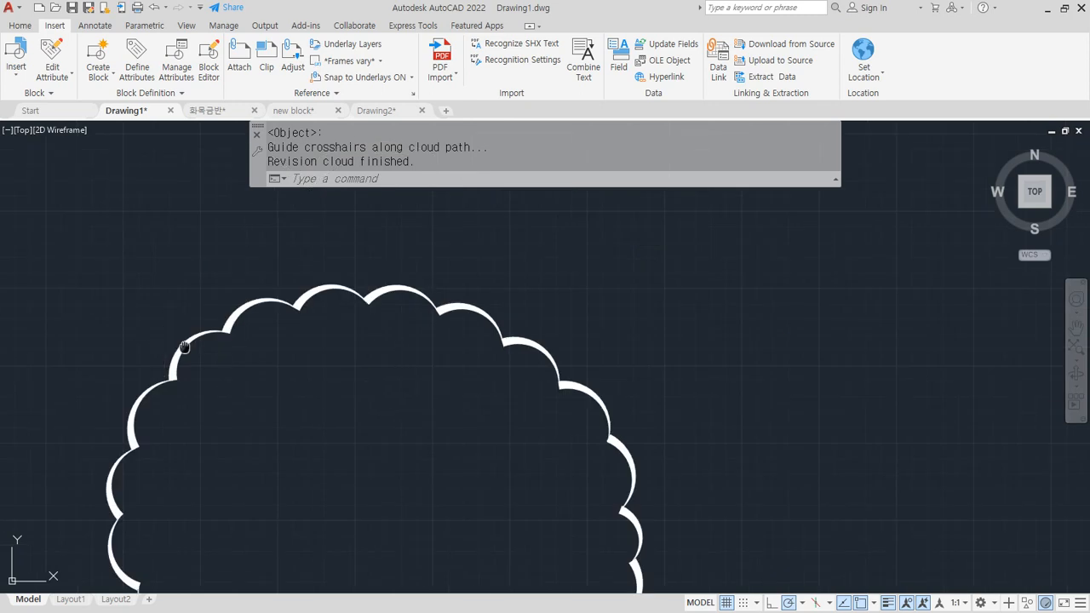
pyautogui.moveTo(863, 319); pyautogui.dragTo(531, 290, button='middle')
pyautogui.scroll(3, 531, 290)
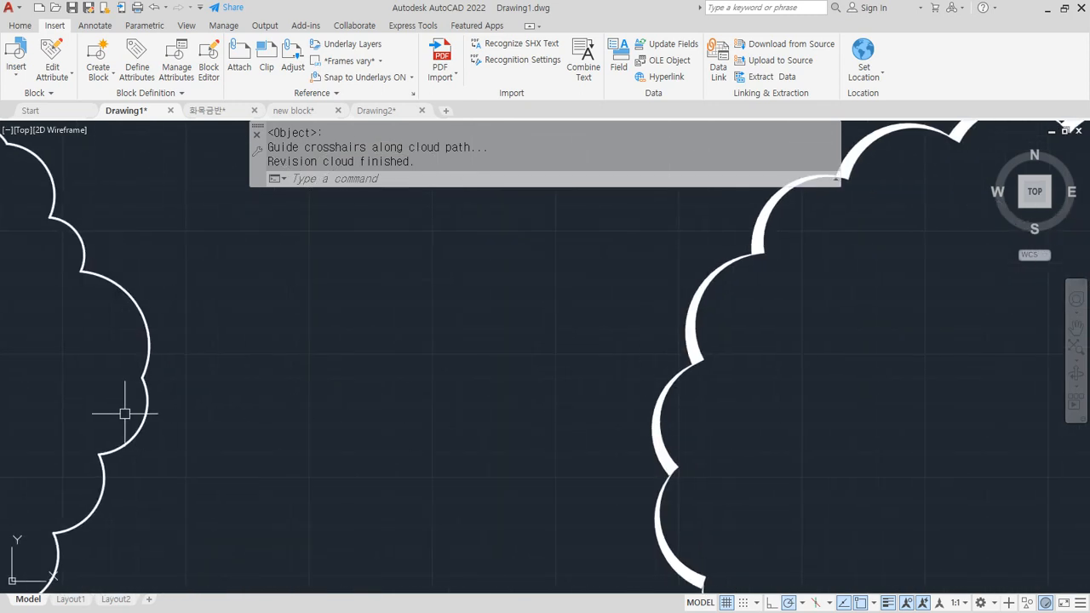
pyautogui.moveTo(209, 426)
pyautogui.mouseDown()
pyautogui.moveTo(74, 365)
pyautogui.moveTo(202, 460)
pyautogui.mouseUp()
pyautogui.moveTo(704, 517)
pyautogui.mouseDown()
pyautogui.moveTo(606, 502)
pyautogui.moveTo(762, 477)
pyautogui.moveTo(676, 501)
pyautogui.mouseUp()
pyautogui.press('Escape')
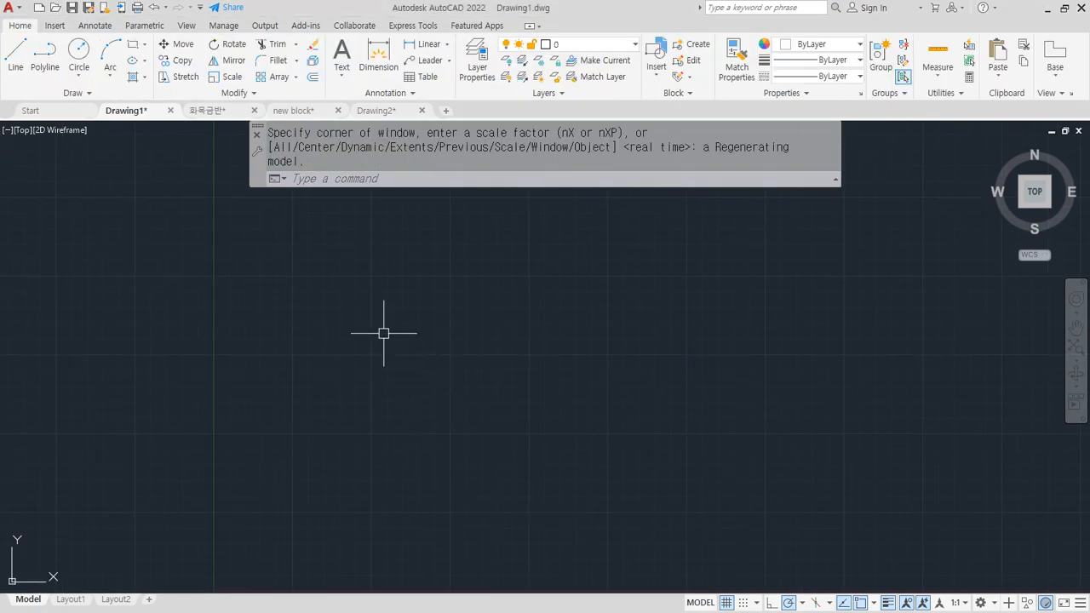
# Draw a circle with a radius of 10 in the empty drawing.
pyautogui.write('c')
pyautogui.press('Return')
pyautogui.click(385, 385)
pyautogui.write('1')
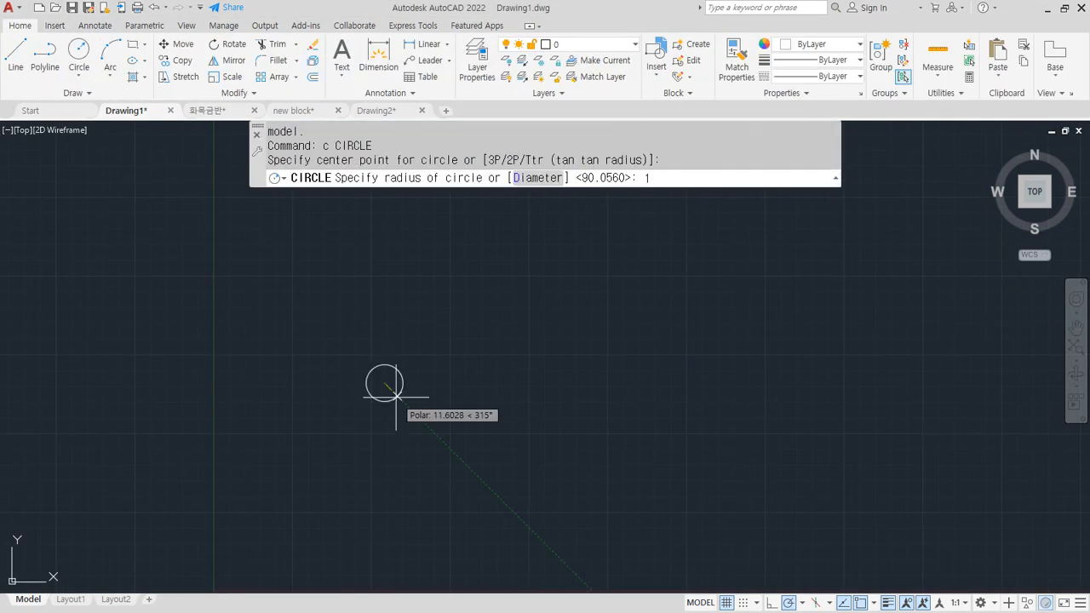
pyautogui.write('0')
pyautogui.press('Return')
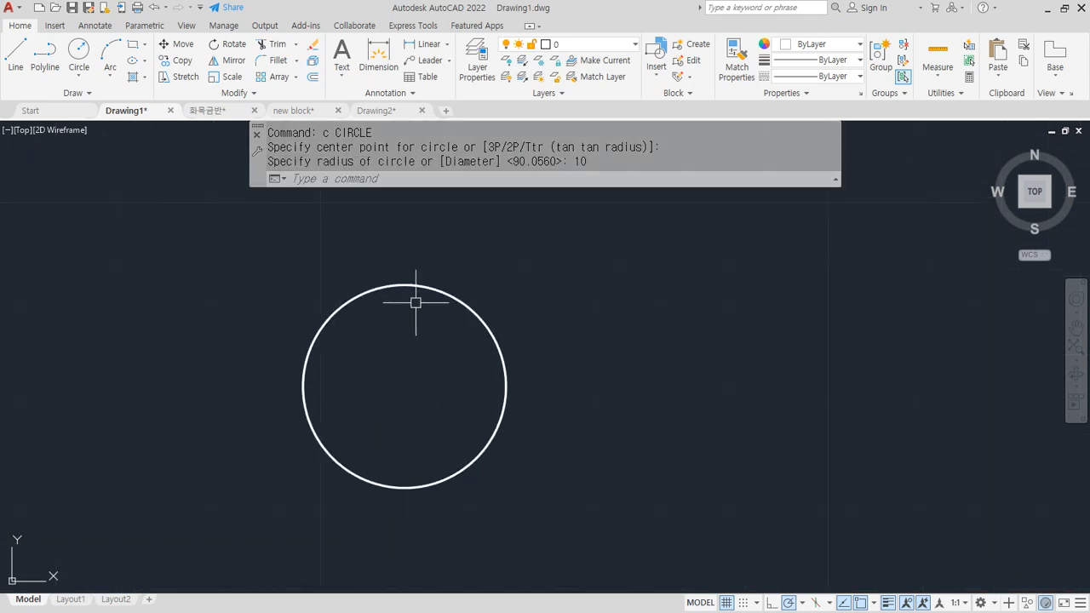
# Draw a 4-sided polygon circumscribed about the circle, centred on the circle's centre and with its sides horizontal and vertical.
pyautogui.write('pol')
pyautogui.press('Return')
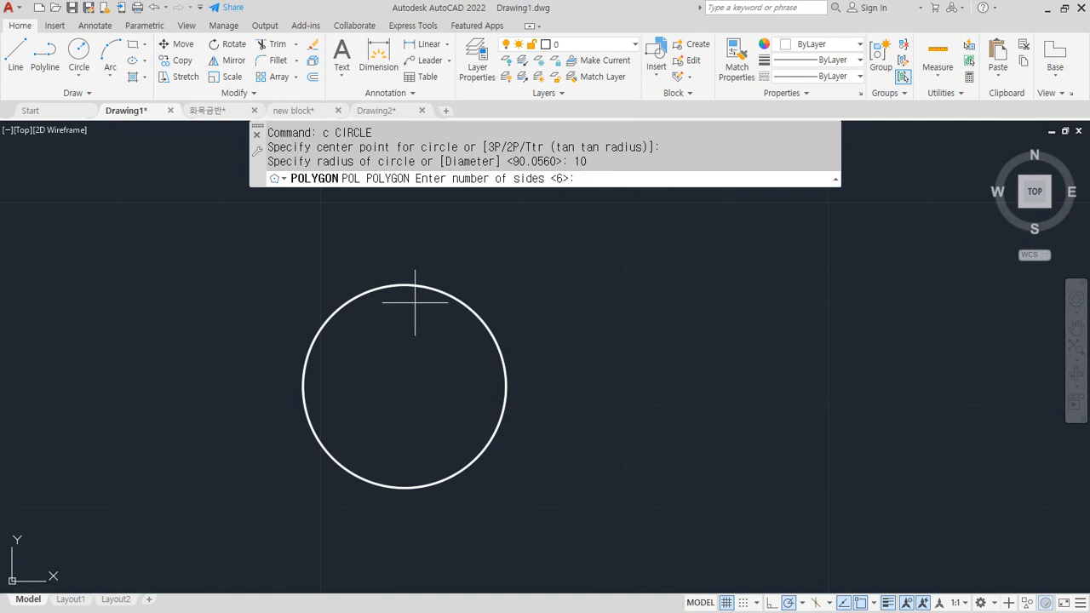
pyautogui.write('4')
pyautogui.press('Return')
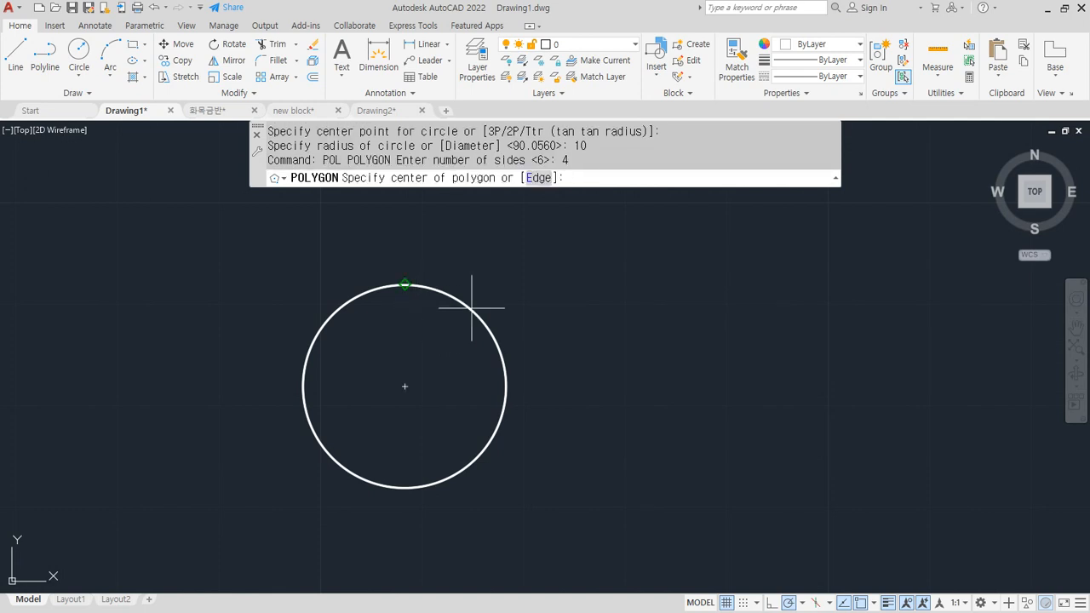
pyautogui.click(402, 384)
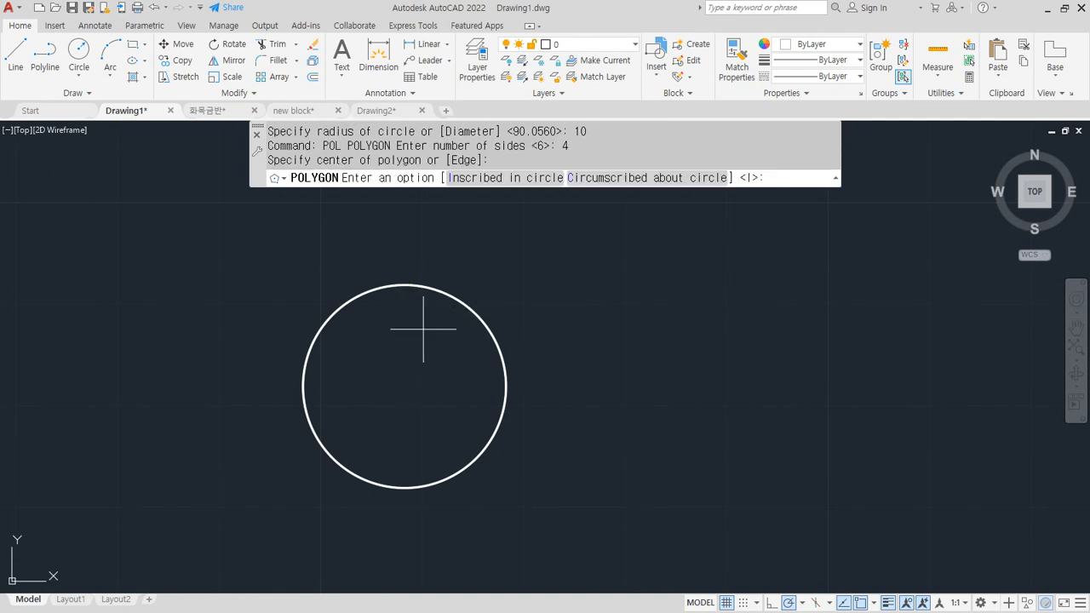
pyautogui.click(612, 181)
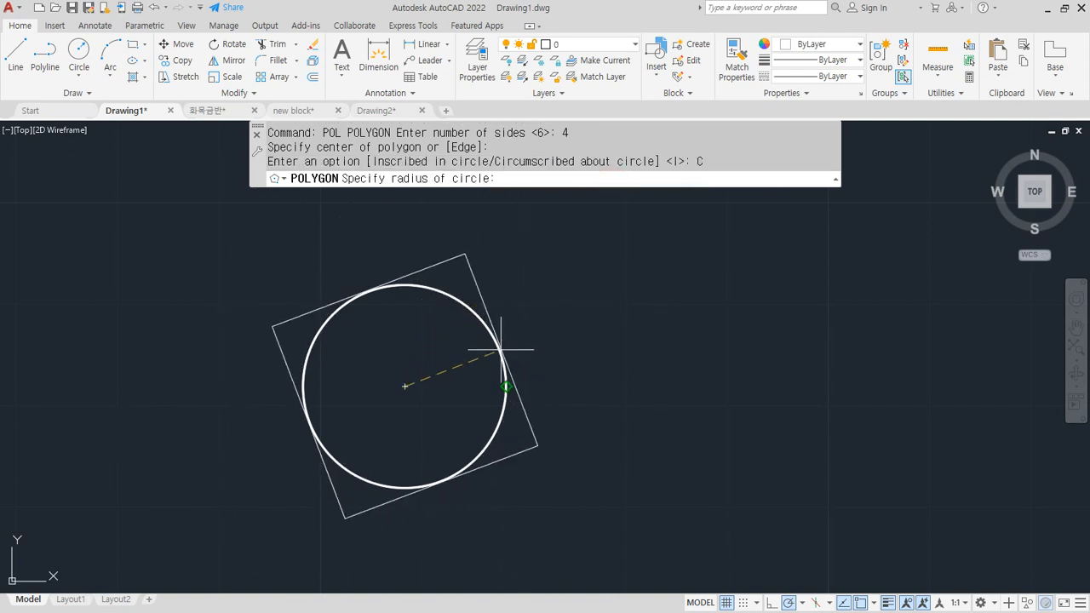
pyautogui.click(507, 386)
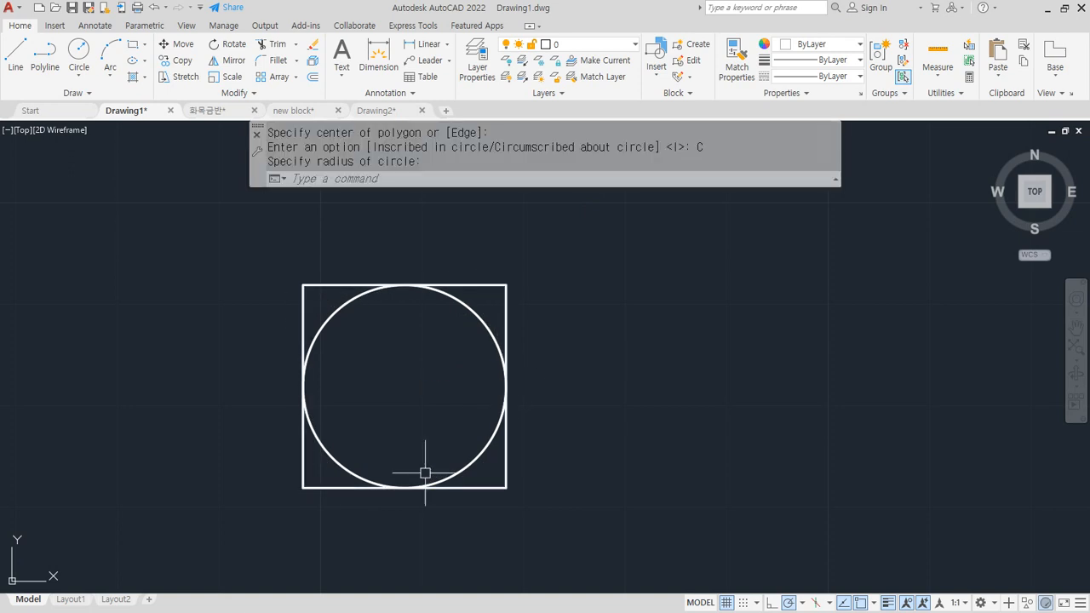
# Rotate the square around the circle by 45 degrees about the circle's centre.
pyautogui.write('ro')
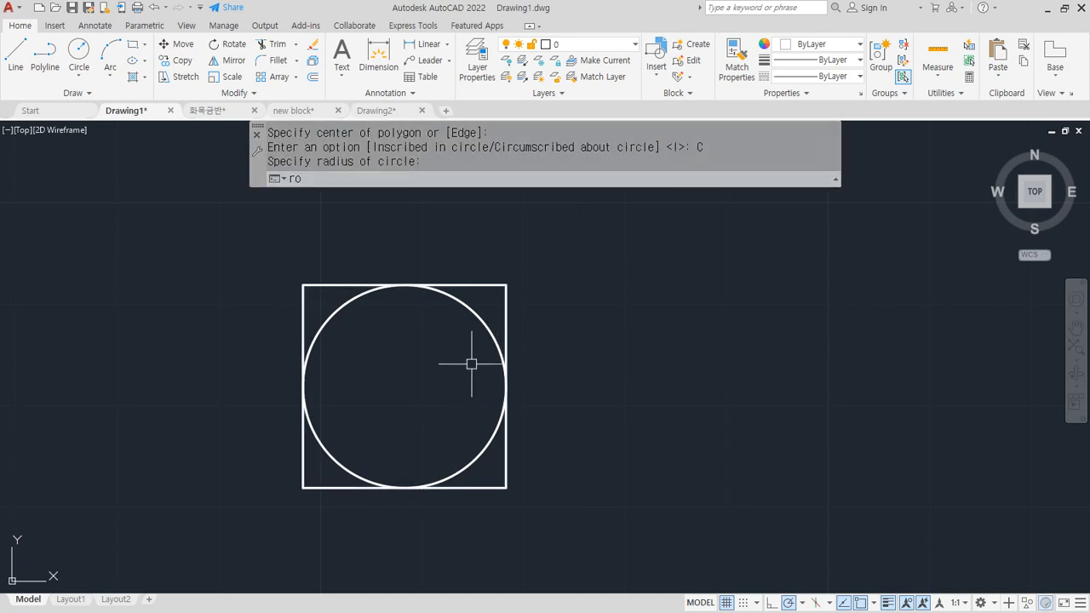
pyautogui.press('Return')
pyautogui.moveTo(515, 292); pyautogui.dragTo(504, 305)
pyautogui.press('Return')
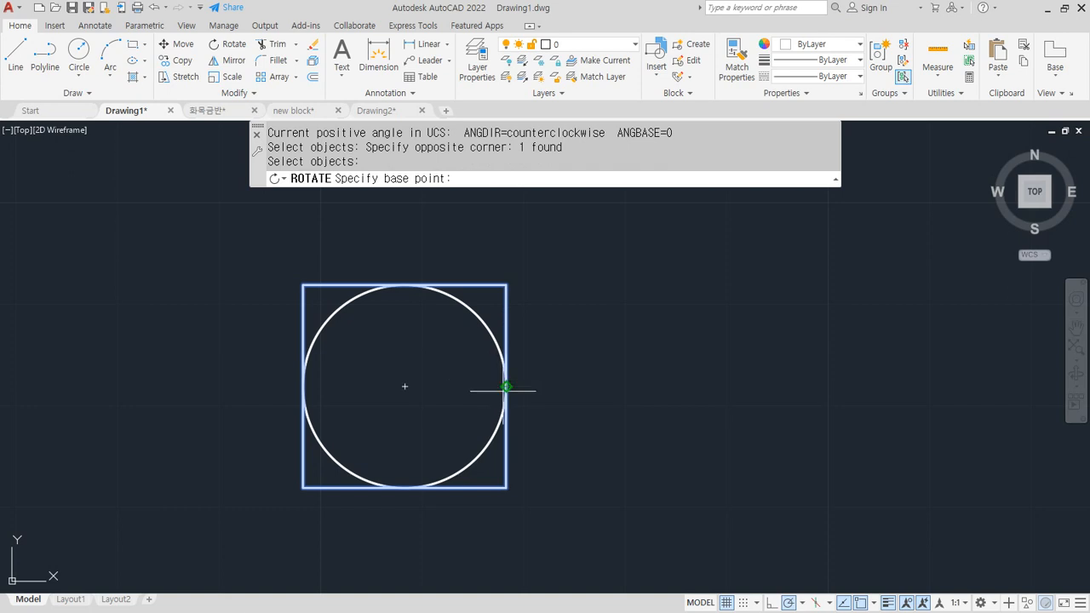
pyautogui.click(404, 385)
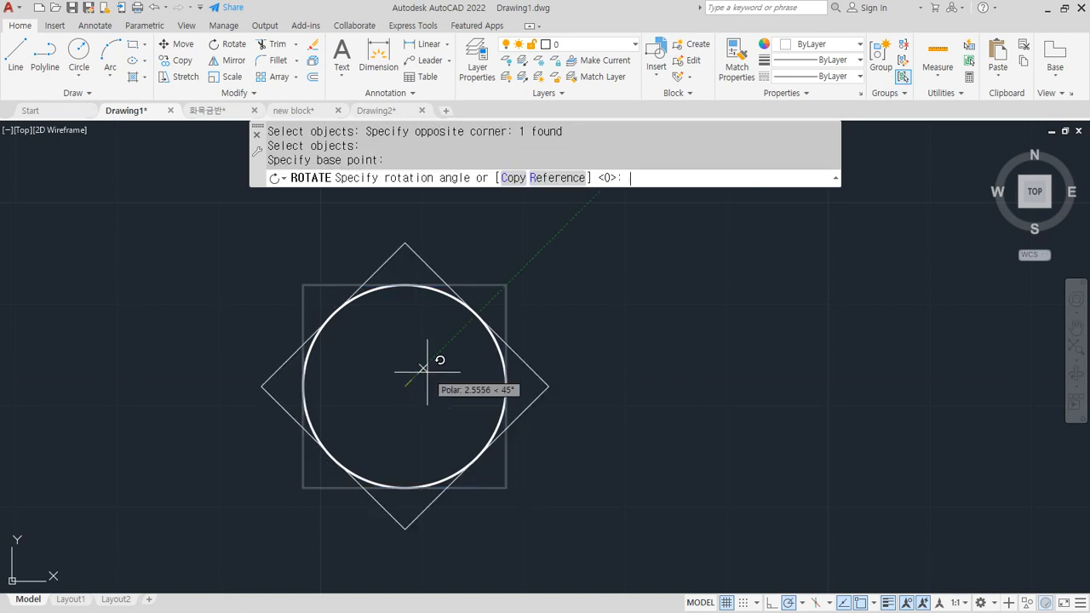
pyautogui.write('45')
pyautogui.press('Return')
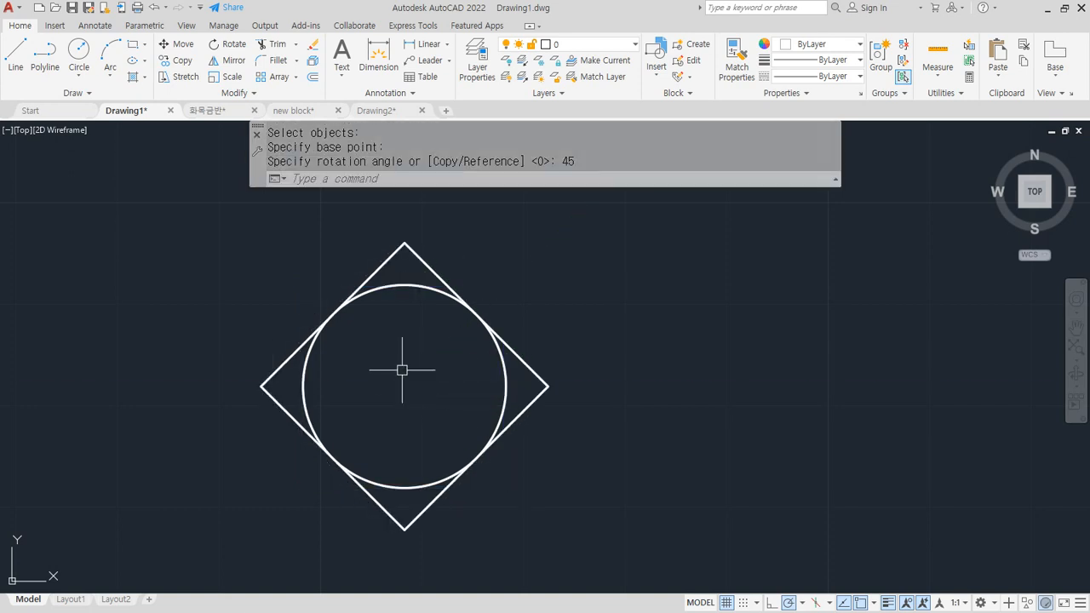
# Draw a horizontal line between the left and right corners of the rotated square.
pyautogui.write('l')
pyautogui.press('Return')
pyautogui.click(261, 387)
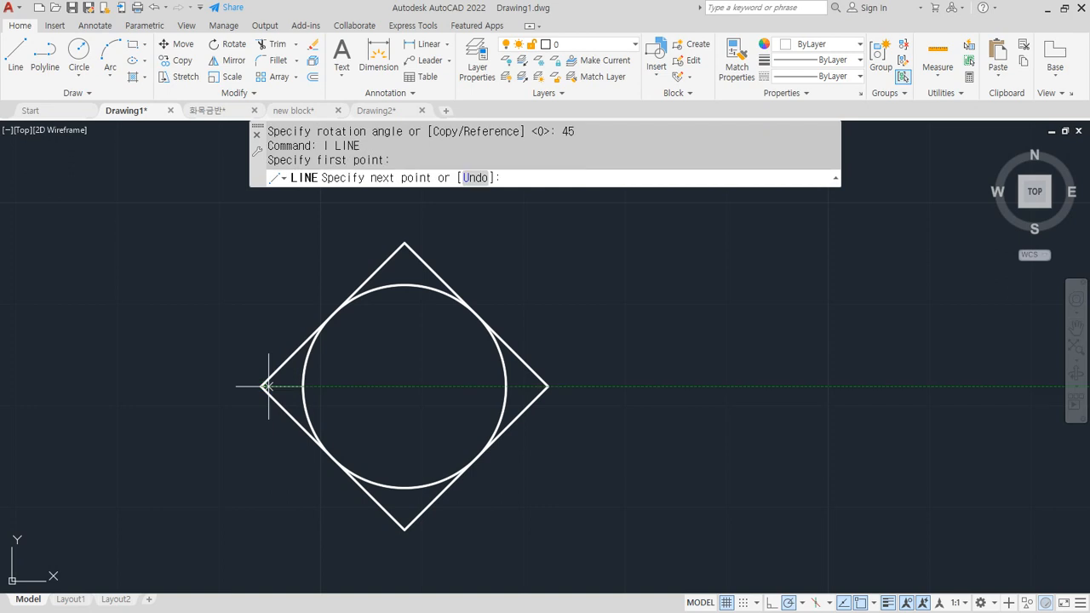
pyautogui.click(548, 387)
pyautogui.press('Return')
# Trim away the lower half of the rotated square, using the horizontal line as the cutting edge.
pyautogui.write('tr')
pyautogui.press('Return')
pyautogui.click(442, 385)
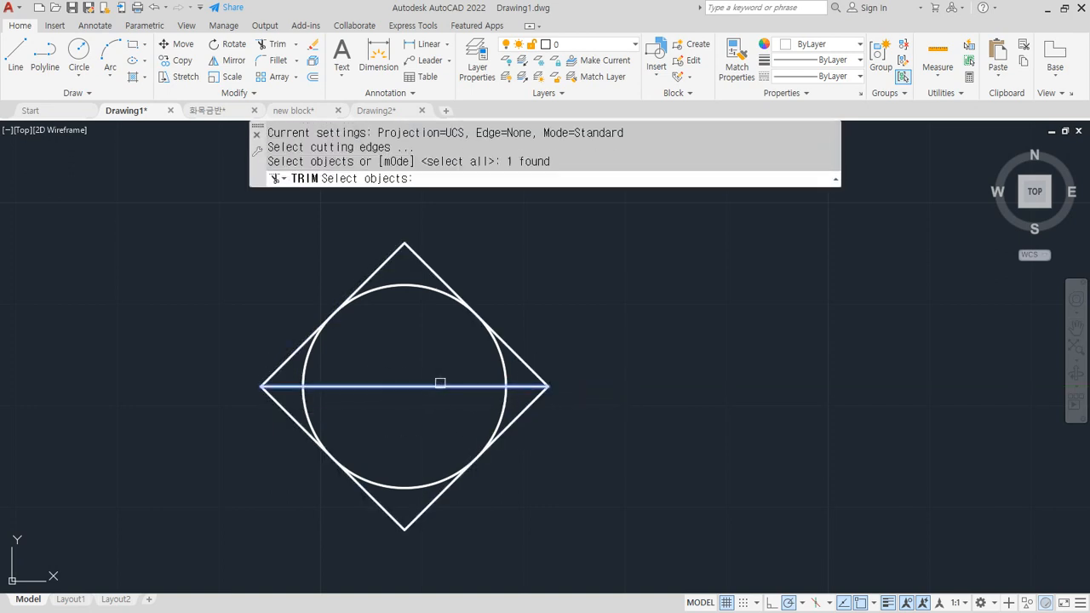
pyautogui.press('Return')
pyautogui.click(418, 515)
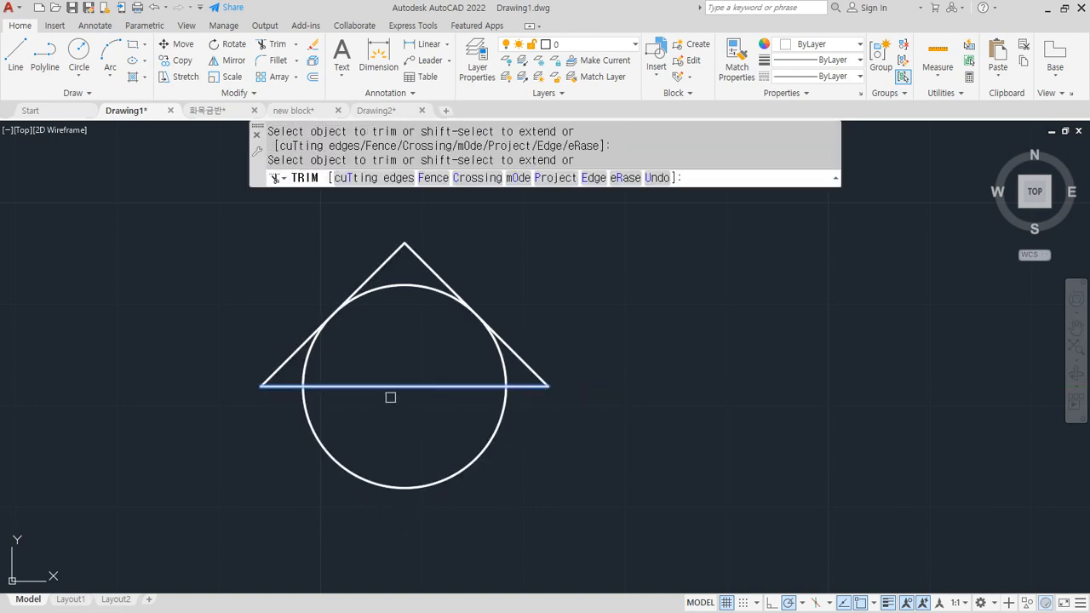
pyautogui.press('Return')
# Trim the part of the horizontal line that lies inside the circle.
pyautogui.write('tr')
pyautogui.press('Return')
pyautogui.press('Return')
pyautogui.click(401, 386)
pyautogui.press('Return')
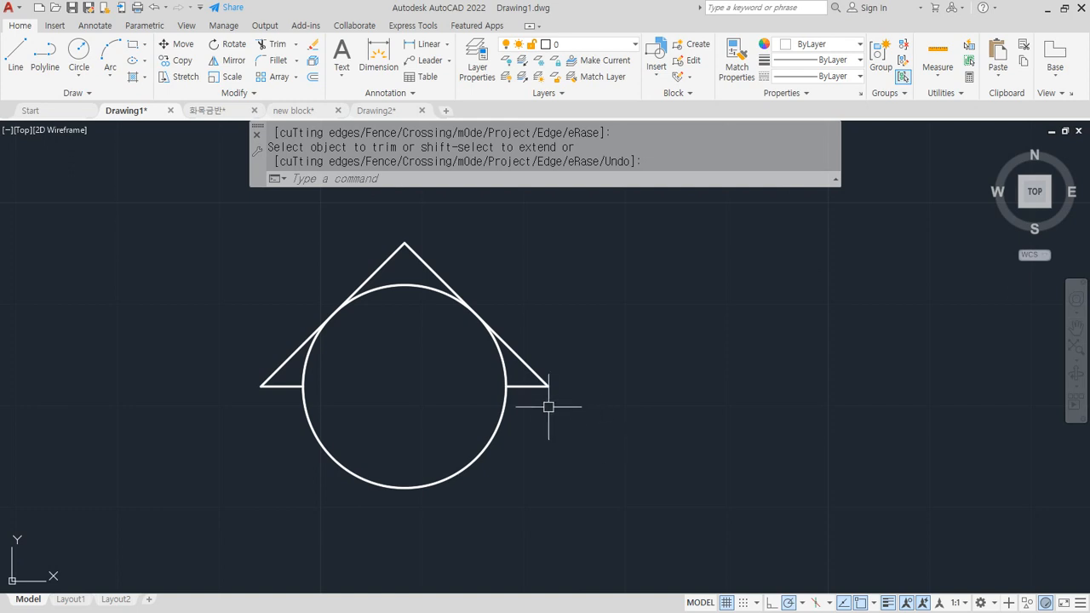
# Make a copy of the whole symbol rotated 270 degrees about the circle's bottom quadrant point.
pyautogui.scroll(-2, 545, 413)
pyautogui.moveTo(502, 462); pyautogui.dragTo(444, 395, button='middle')
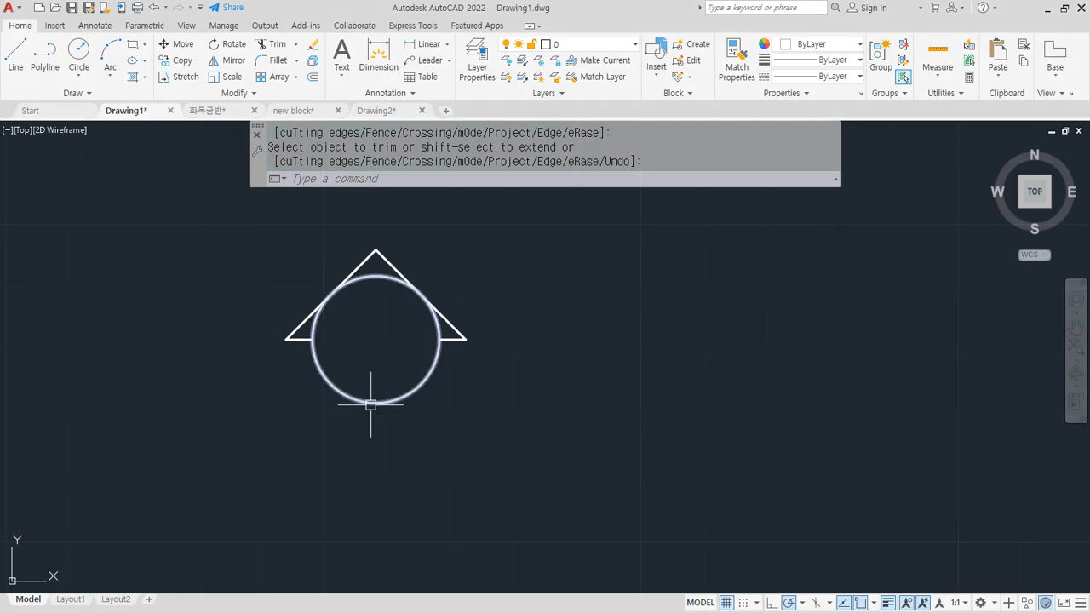
pyautogui.write('ro')
pyautogui.press('Return')
pyautogui.click(541, 426)
pyautogui.click(219, 207)
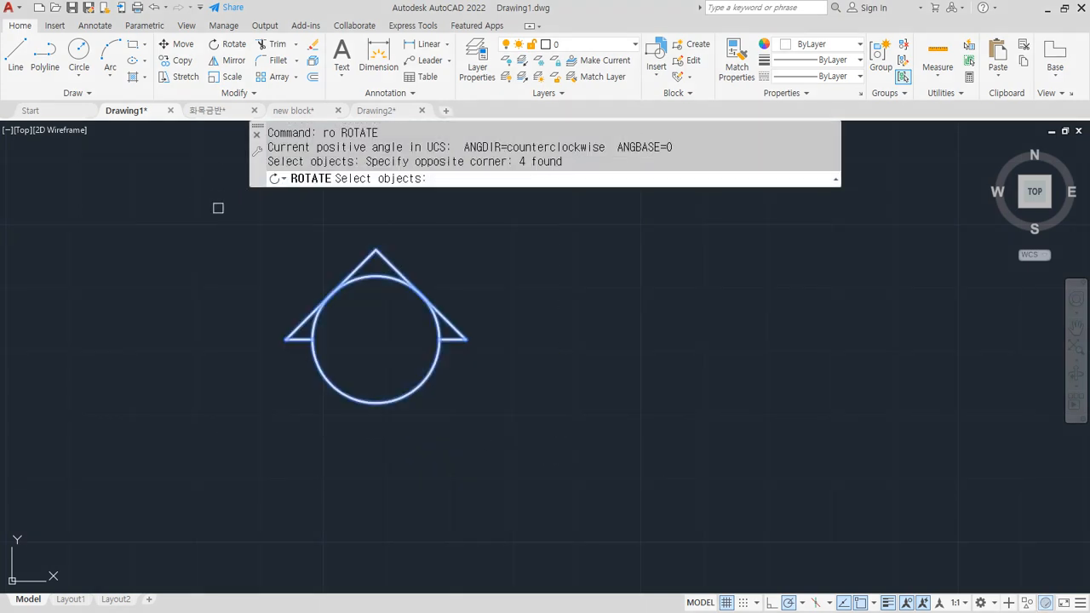
pyautogui.press('Return')
pyautogui.click(376, 403)
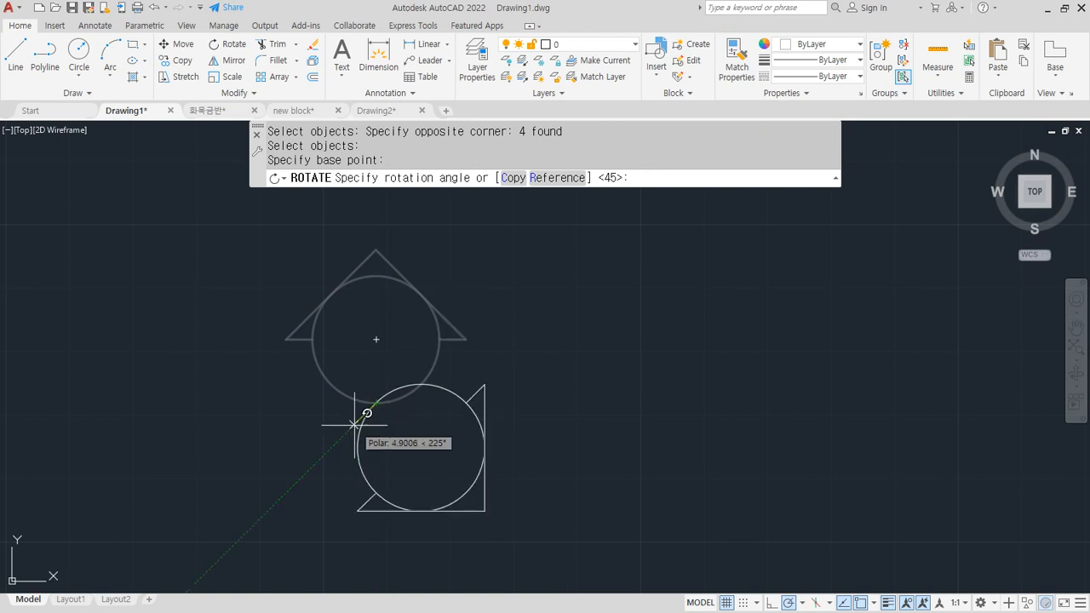
pyautogui.write('c')
pyautogui.press('Return')
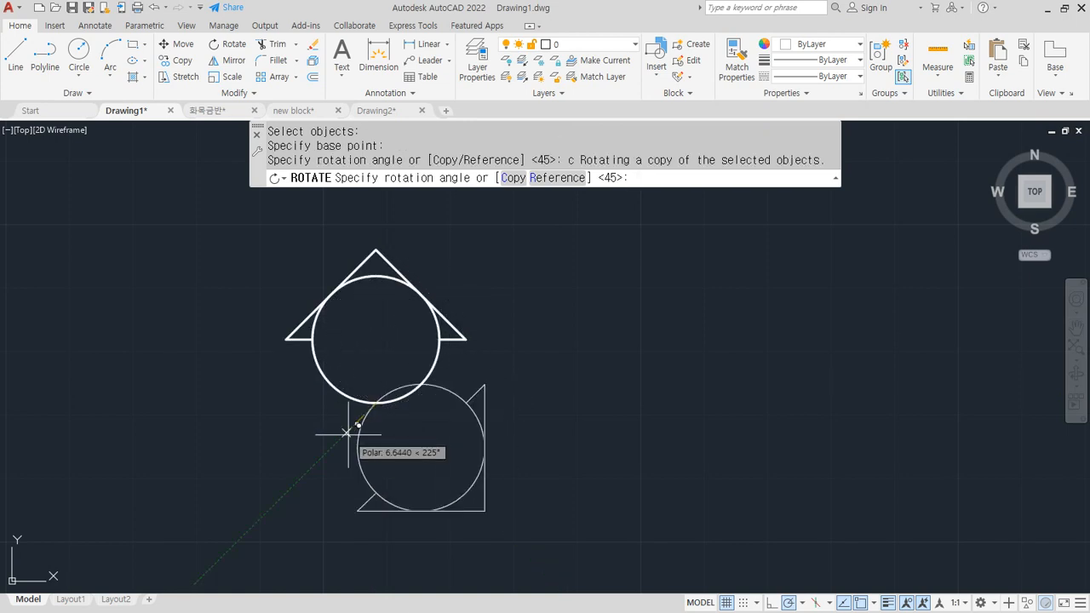
pyautogui.click(376, 431)
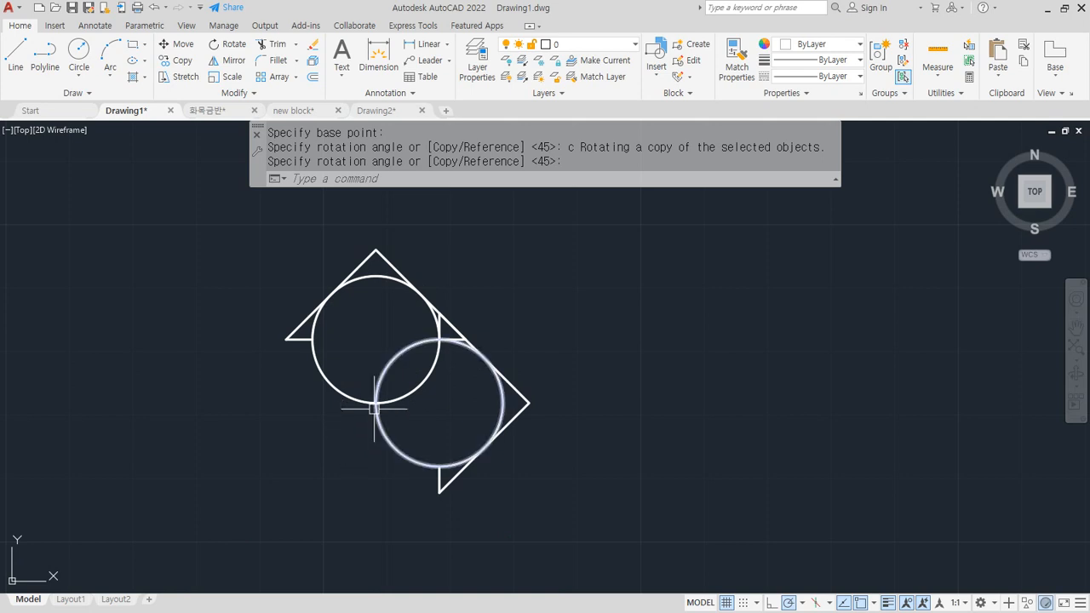
# Copy both symbols with a half-turn rotation about the point where their circles meet at the upper circle's bottom quadrant.
pyautogui.press('Return')
pyautogui.click(633, 531)
pyautogui.click(265, 264)
pyautogui.press('Return')
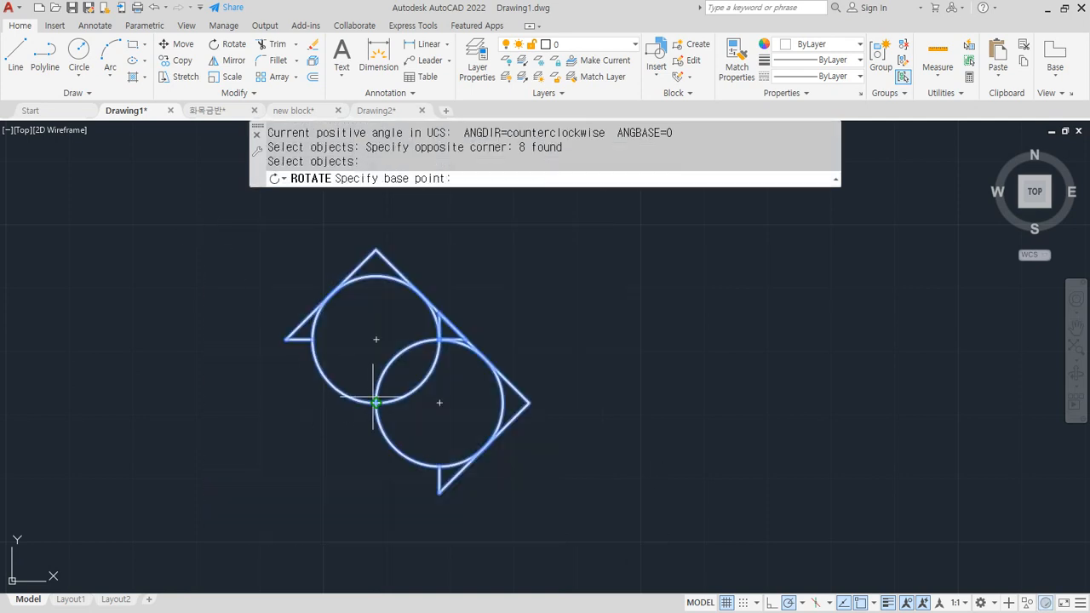
pyautogui.click(376, 402)
pyautogui.write('c')
pyautogui.press('Return')
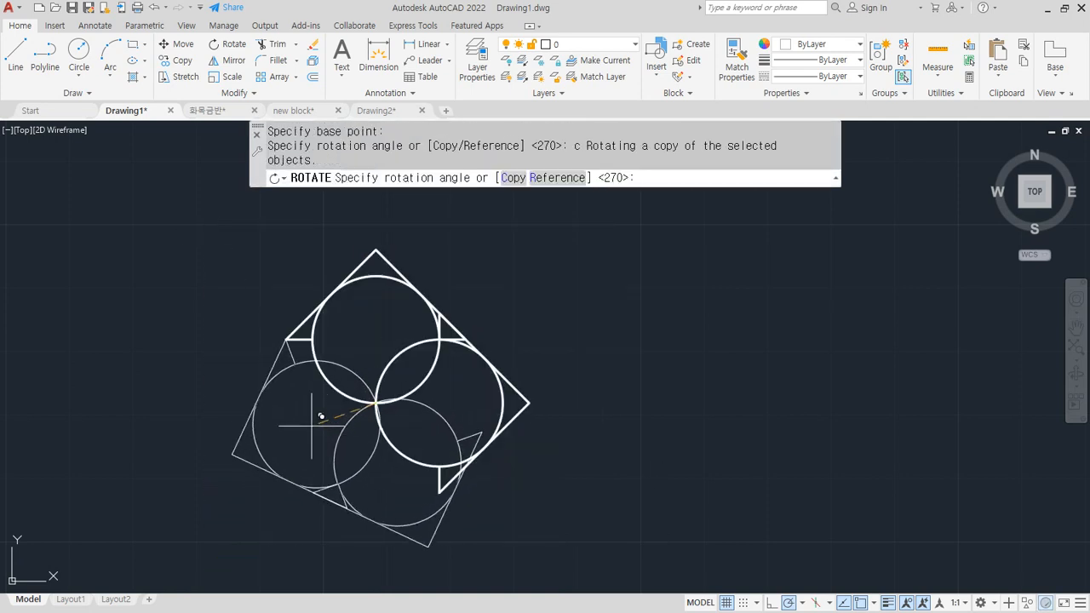
pyautogui.click(290, 402)
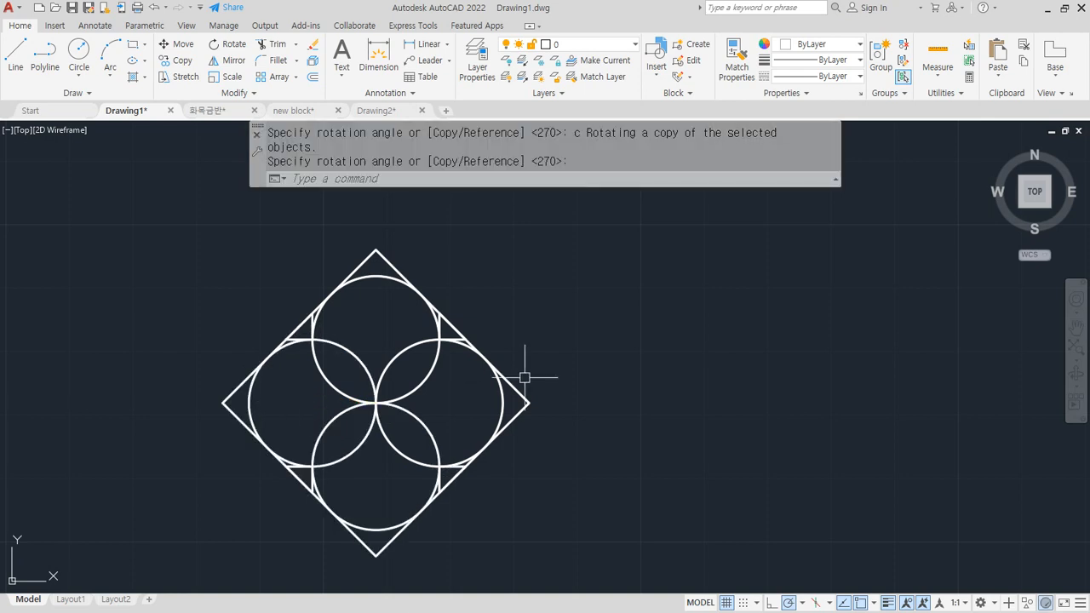
# Try to move the right-hand circle and its arrowhead from the arrowhead's upper end to the upper arrowhead's right end.
pyautogui.write('m')
pyautogui.press('Return')
pyautogui.click(537, 430)
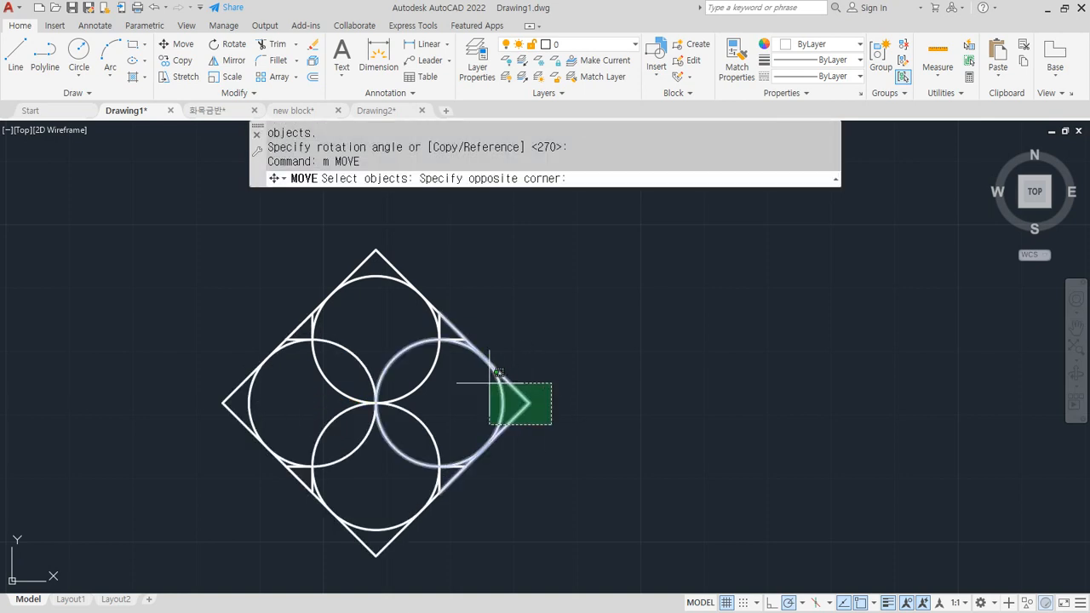
pyautogui.click(490, 383)
pyautogui.press('Return')
pyautogui.scroll(4, 445, 307)
pyautogui.click(433, 325)
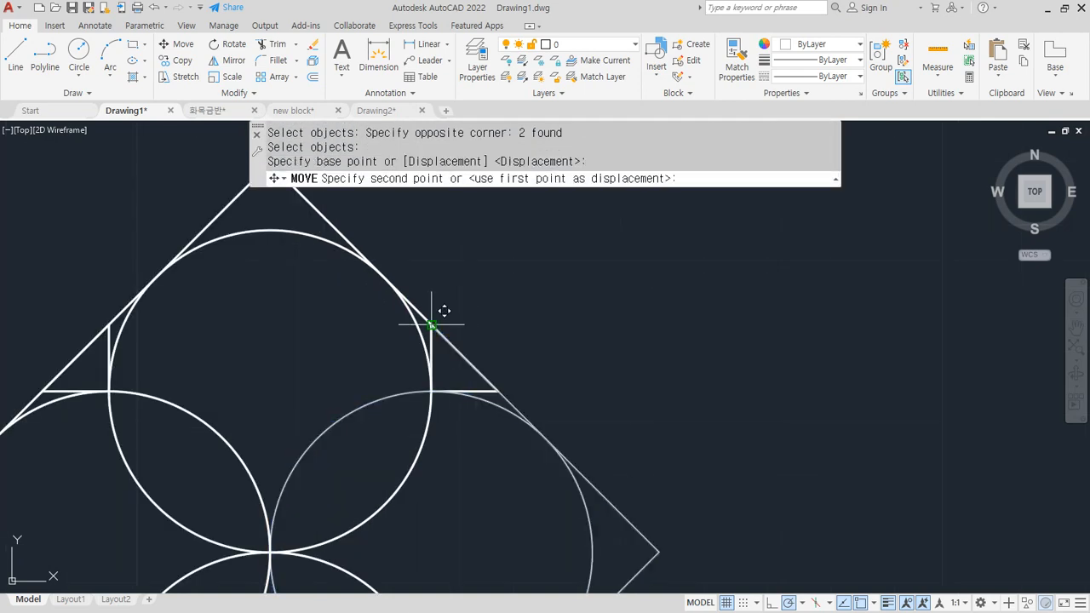
pyautogui.click(494, 390)
pyautogui.scroll(-4, 492, 389)
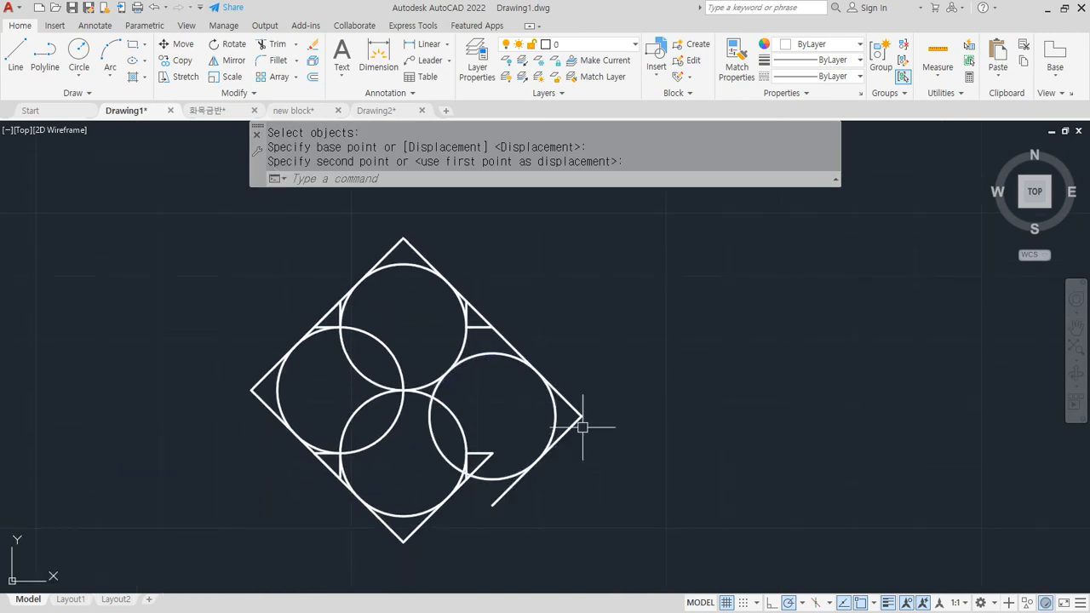
# Undo the move and both rotated copies, back to the single circle with its arrowhead.
pyautogui.hotkey('ctrl', 'z')
pyautogui.scroll(-5, 509, 406)
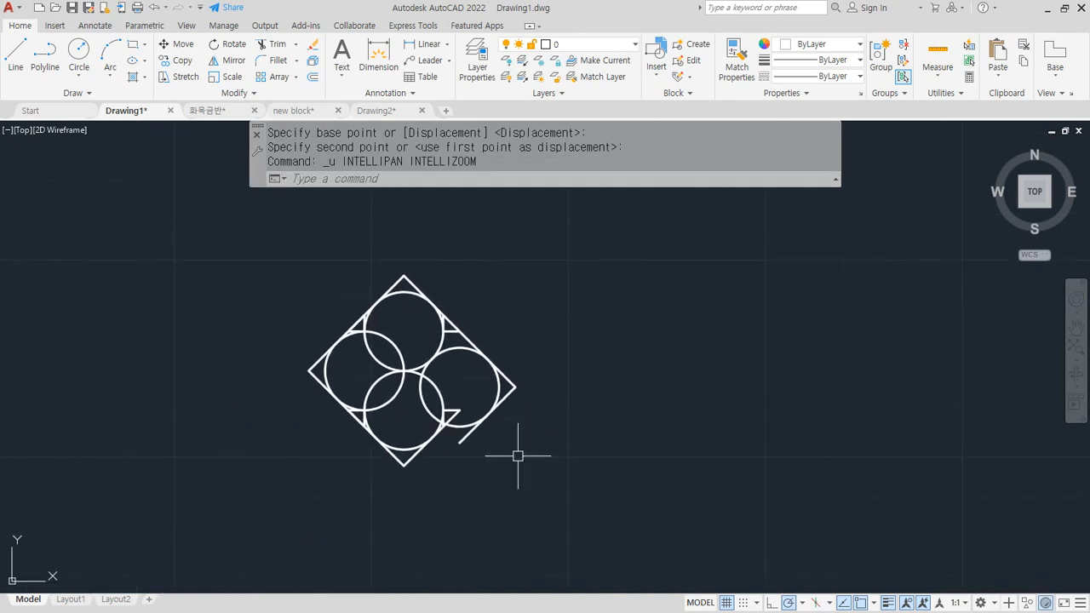
pyautogui.hotkey('ctrl', 'z')
pyautogui.hotkey('ctrl', 'z')
pyautogui.hotkey('ctrl', 'z')
pyautogui.hotkey('ctrl', 'z')
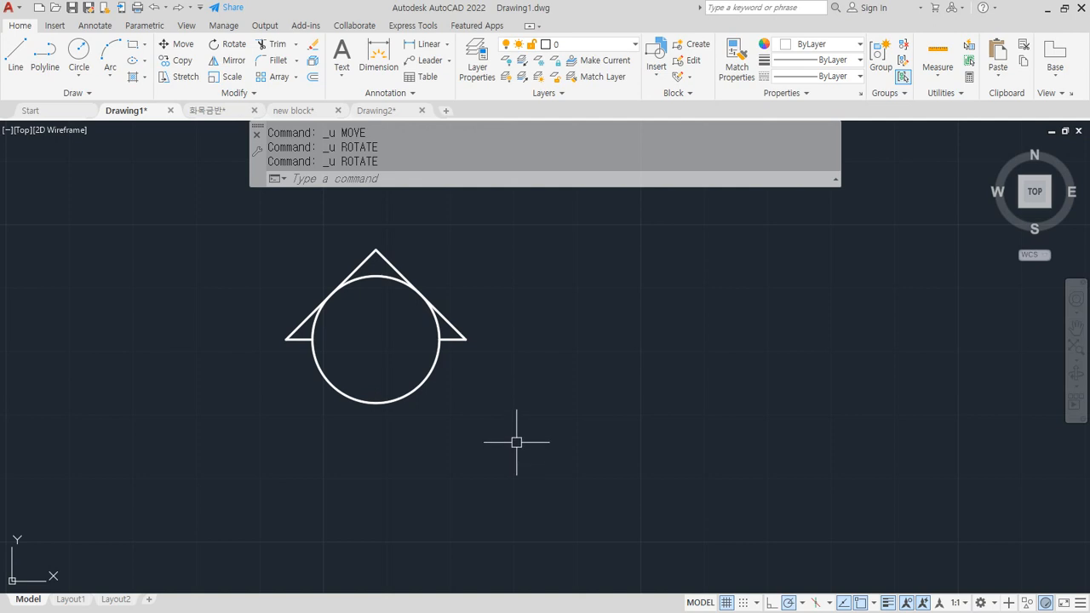
# Group the circle, the arrowhead and its two short base lines into an unnamed group.
pyautogui.write('g')
pyautogui.press('Return')
pyautogui.click(544, 438)
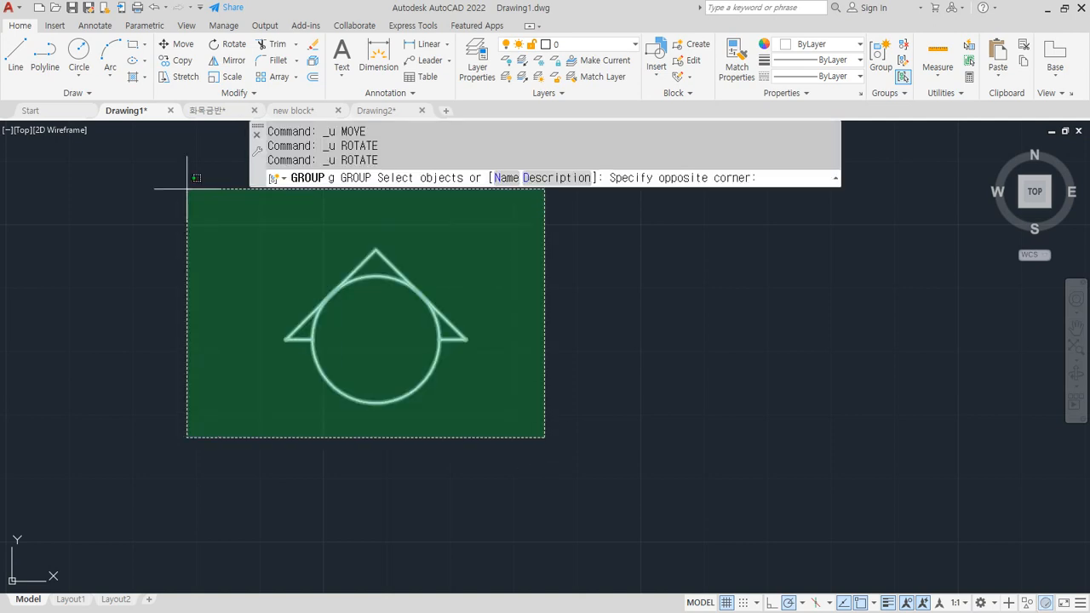
pyautogui.click(184, 190)
pyautogui.press('Return')
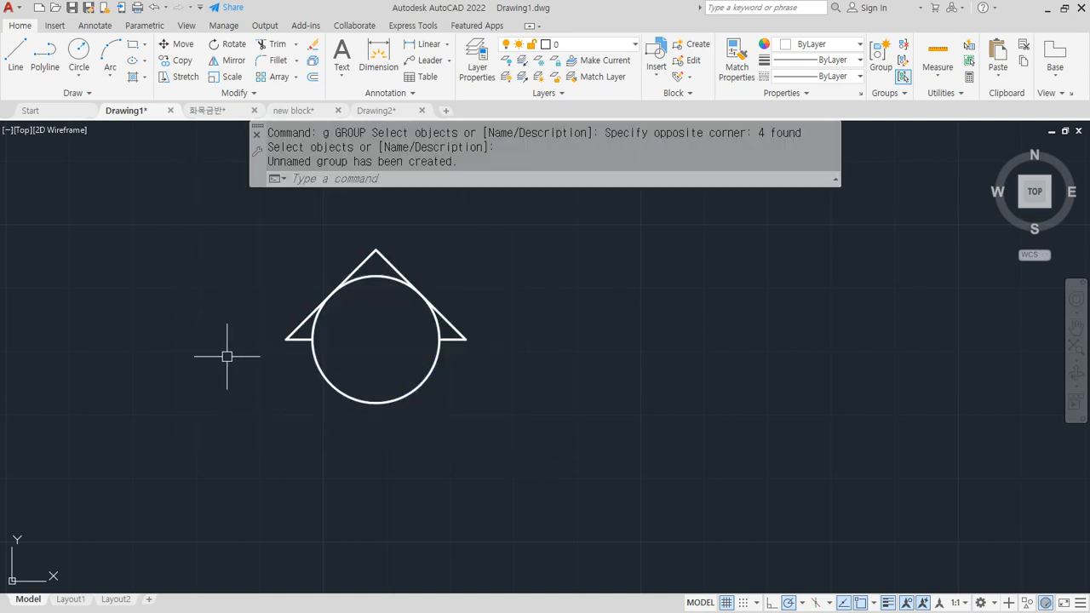
# Make a copy of the grouped symbol rotated 270 degrees about the circle's bottom quadrant point.
pyautogui.write('ro')
pyautogui.press('Return')
pyautogui.click(492, 433)
pyautogui.click(400, 349)
pyautogui.press('Return')
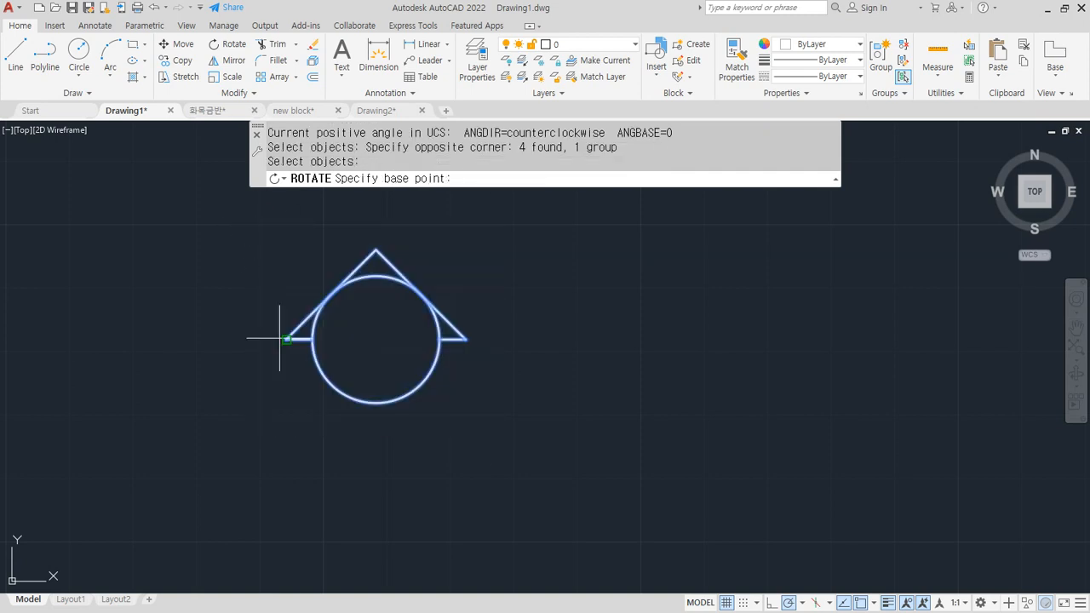
pyautogui.click(376, 402)
pyautogui.write('c')
pyautogui.press('Return')
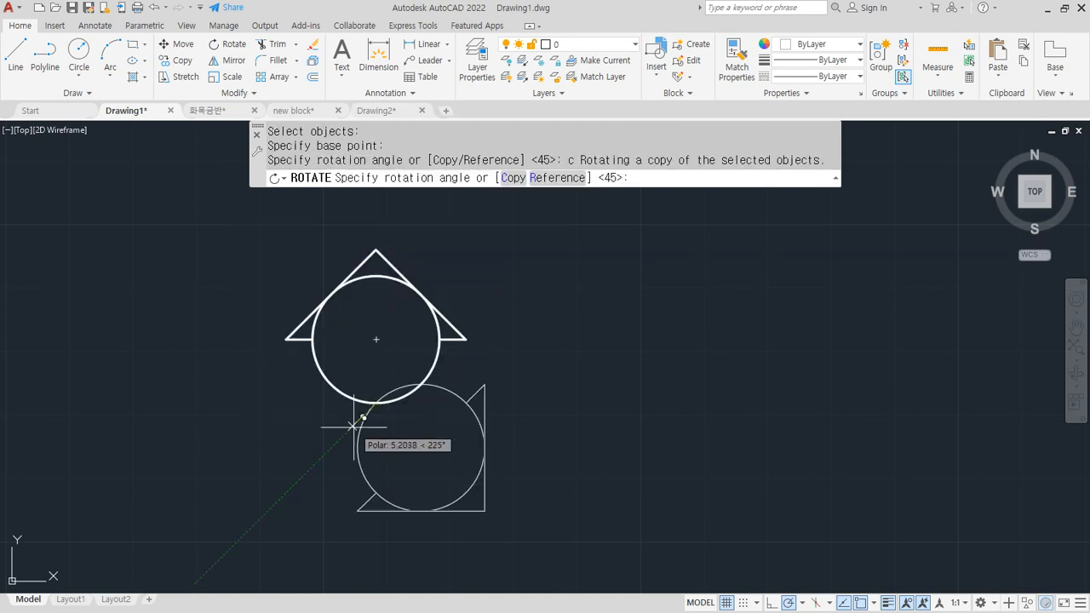
pyautogui.click(380, 415)
# Move the rotated group from its arrowhead's upper end to the right end of the upper symbol's arrowhead.
pyautogui.write('m')
pyautogui.press('Return')
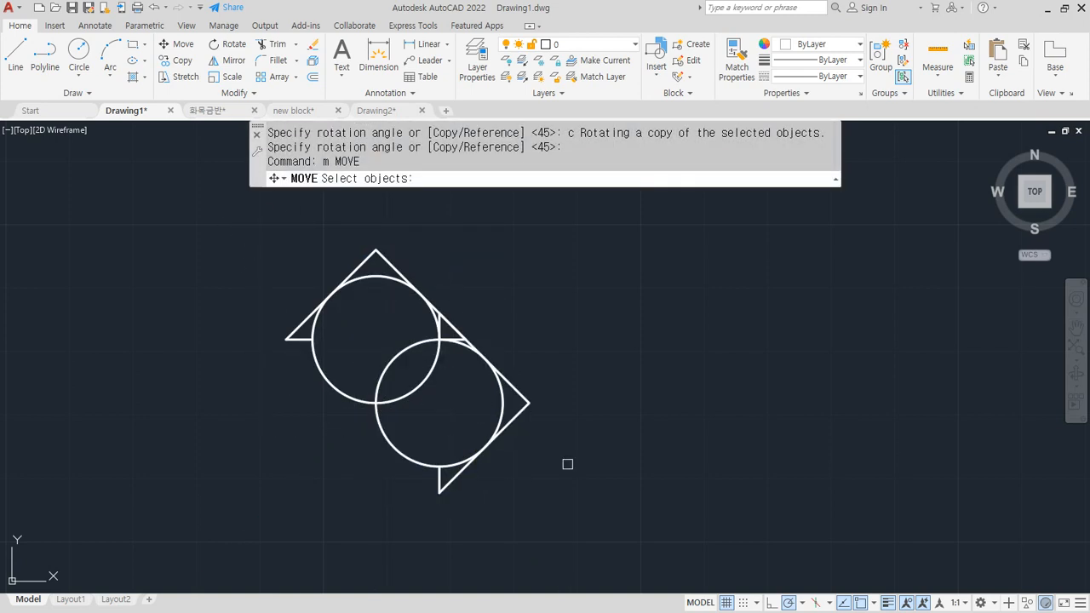
pyautogui.click(567, 462)
pyautogui.click(460, 414)
pyautogui.press('Return')
pyautogui.click(440, 313)
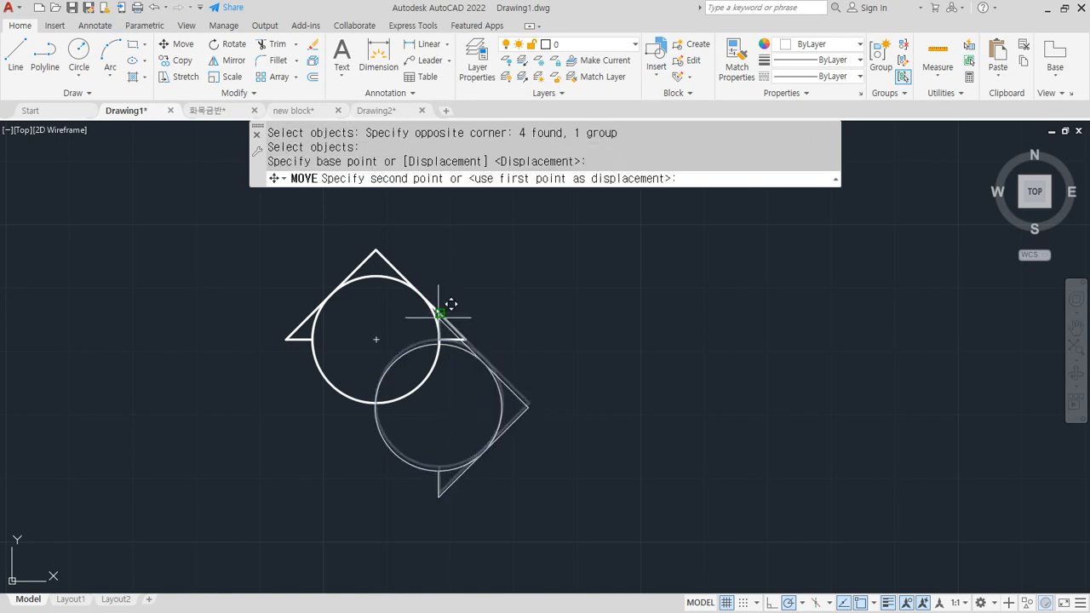
pyautogui.click(466, 339)
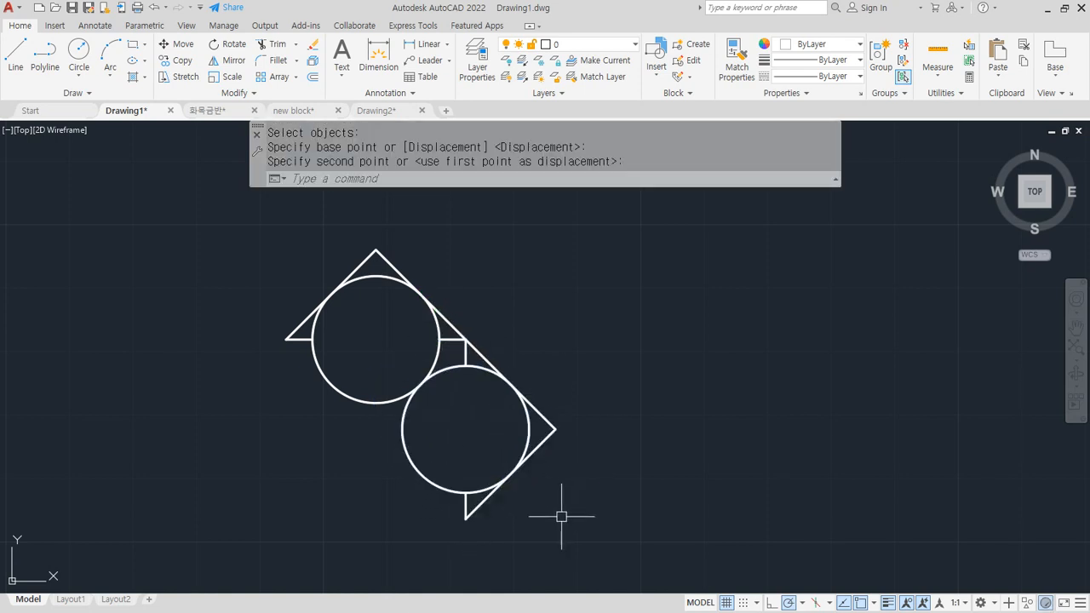
# Mirror both groups across the line joining their free arrowhead ends, keeping the source objects.
pyautogui.write('mi')
pyautogui.press('Return')
pyautogui.click(594, 516)
pyautogui.click(252, 244)
pyautogui.press('Return')
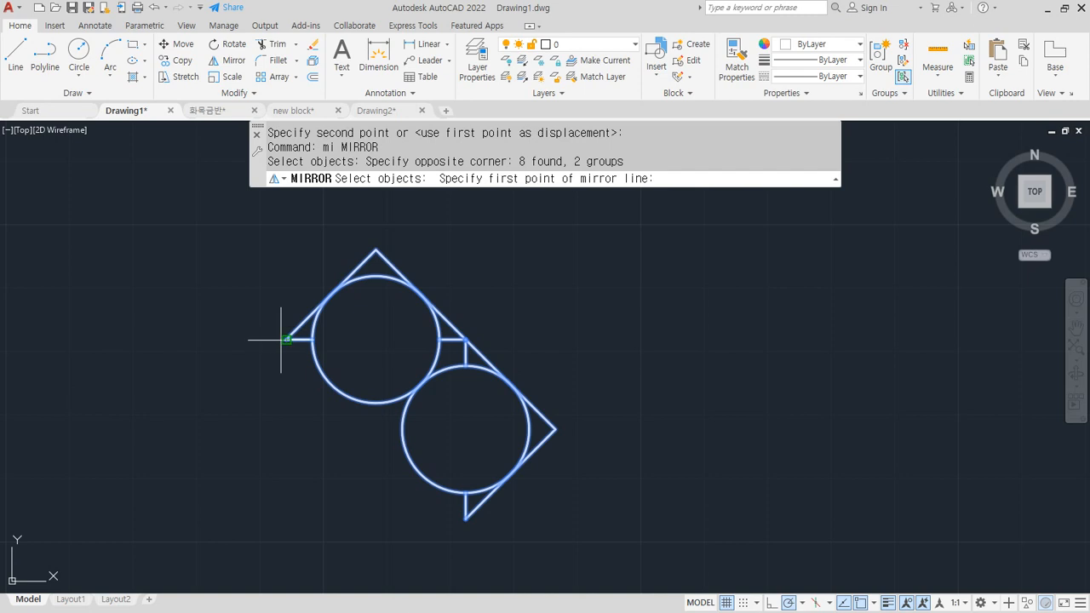
pyautogui.click(287, 339)
pyautogui.click(464, 512)
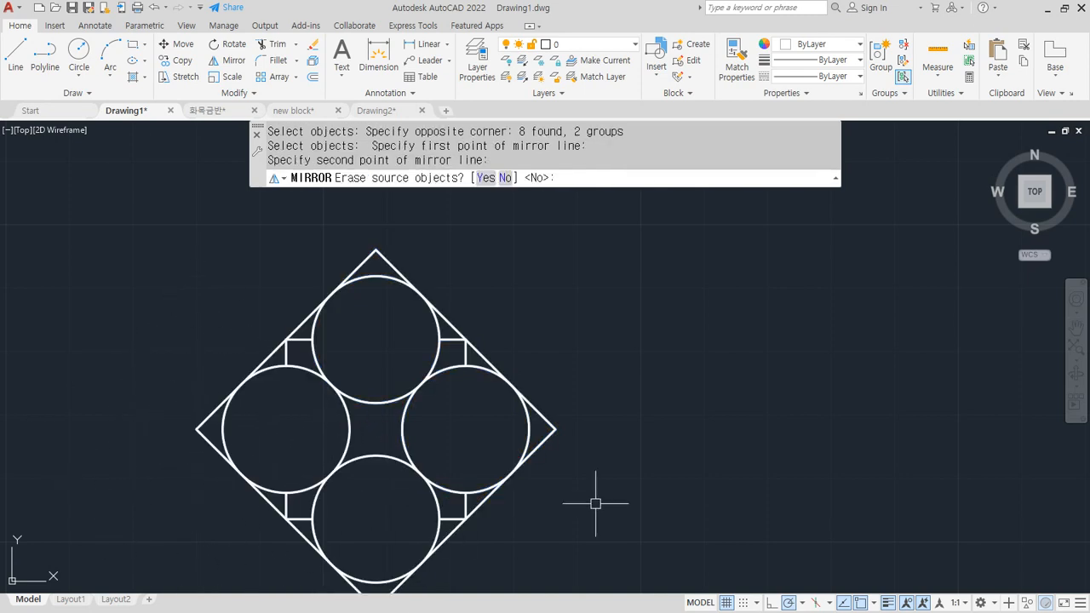
pyautogui.press('Return')
pyautogui.moveTo(471, 485); pyautogui.dragTo(469, 456, button='middle')
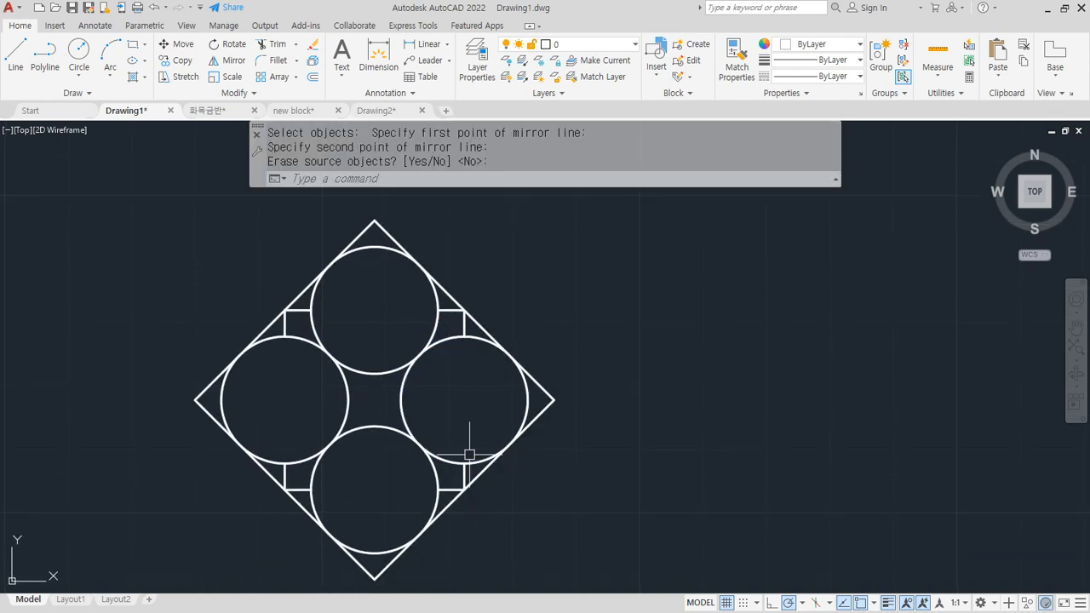
# Hatch the gaps between the upper circle and its arrowhead with the SOLID pattern.
pyautogui.write('h')
pyautogui.press('Return')
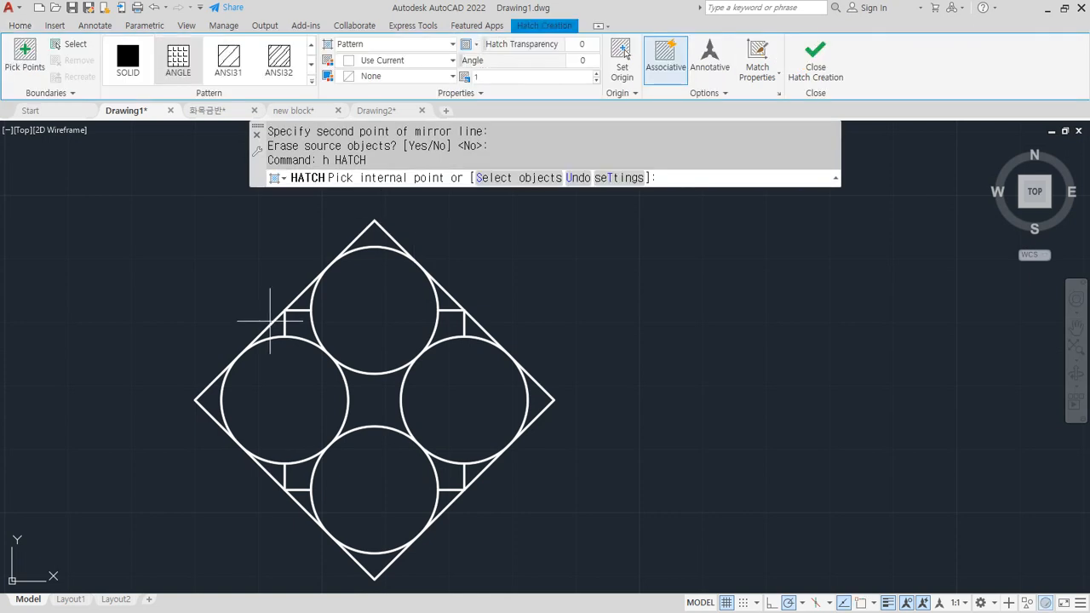
pyautogui.click(303, 300)
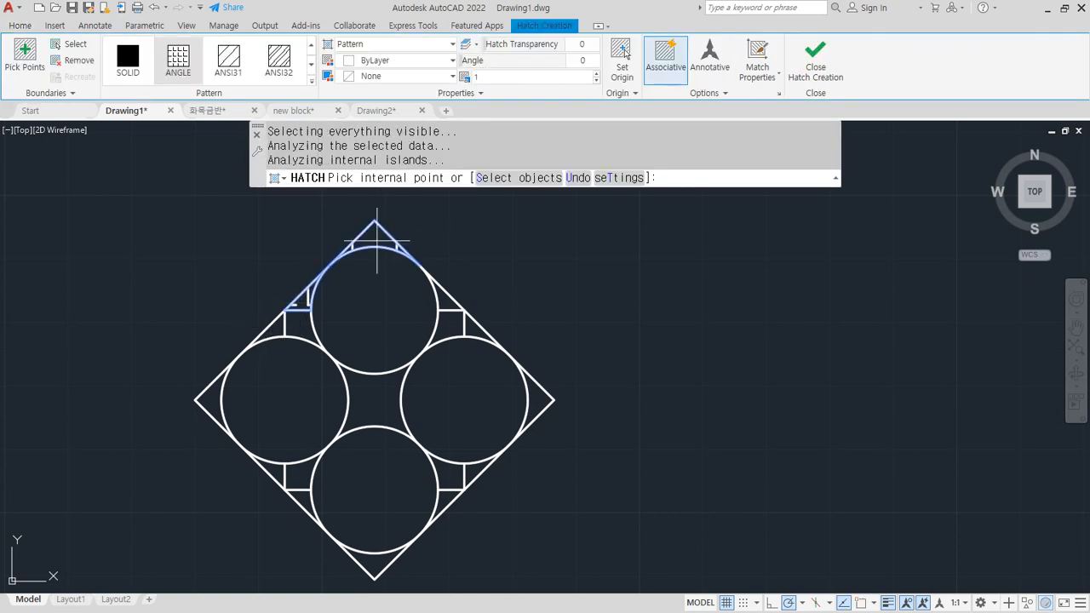
pyautogui.click(128, 58)
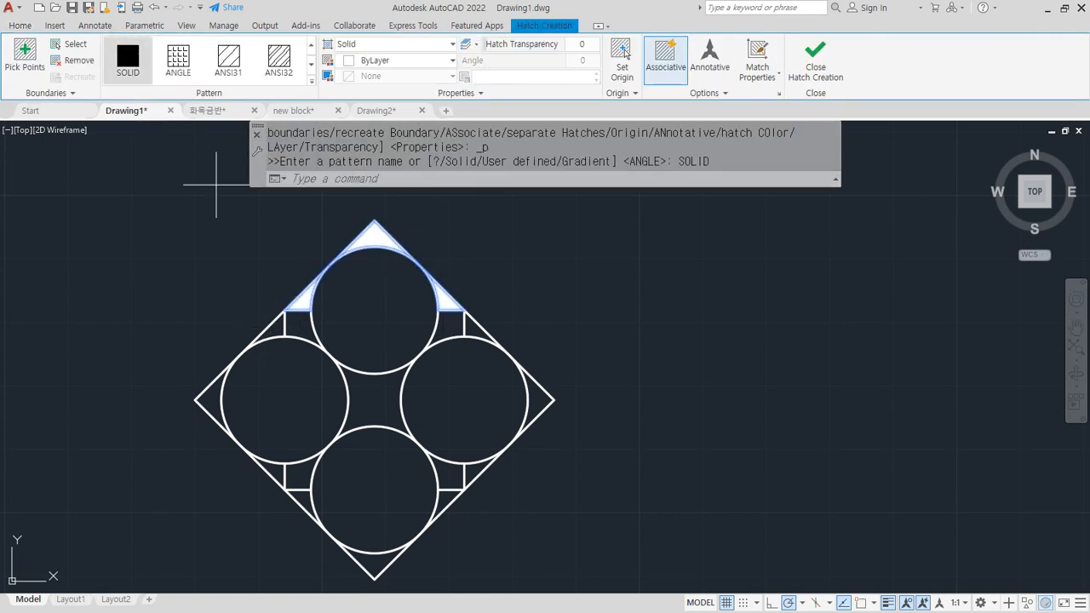
# Fill the gaps between the right, lower and left circles and their arrowheads with the solid hatch and finish it.
pyautogui.click(471, 326)
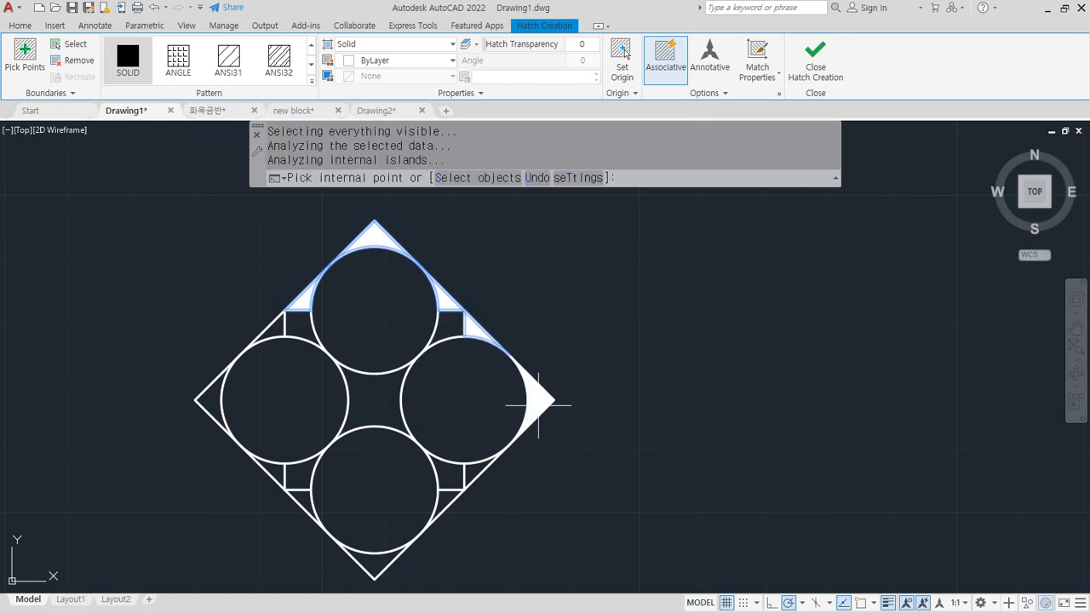
pyautogui.click(474, 474)
pyautogui.click(443, 500)
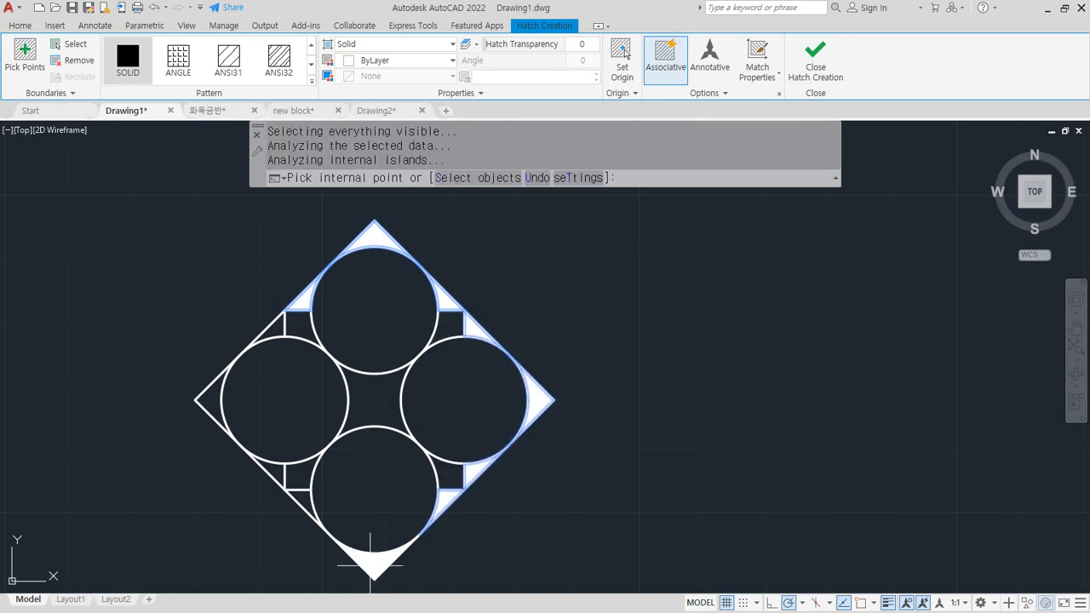
pyautogui.click(370, 565)
pyautogui.click(300, 497)
pyautogui.click(269, 468)
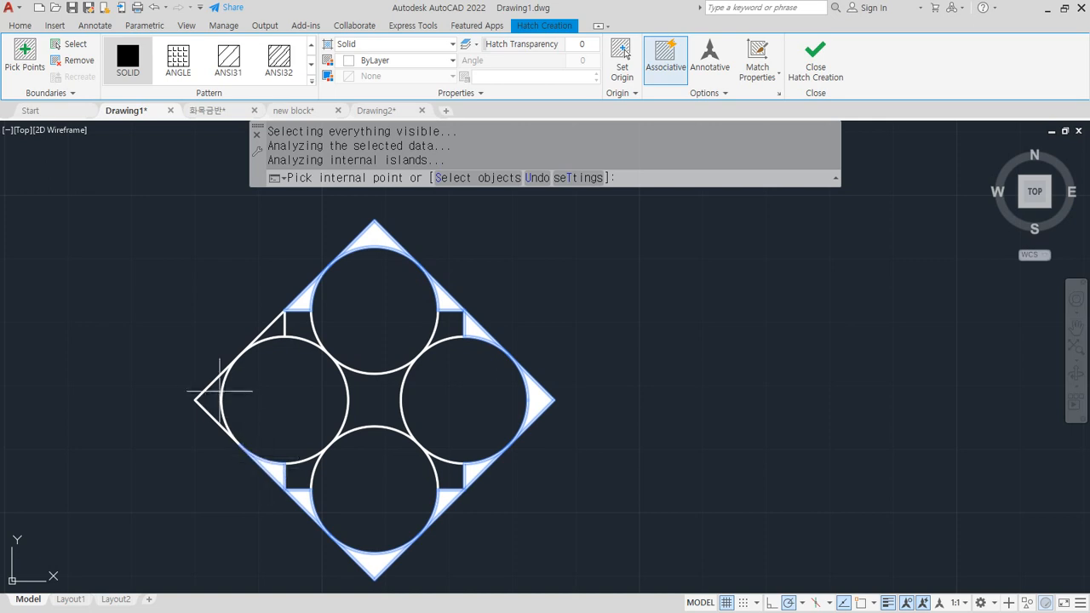
pyautogui.click(208, 392)
pyautogui.click(254, 340)
pyautogui.press('Return')
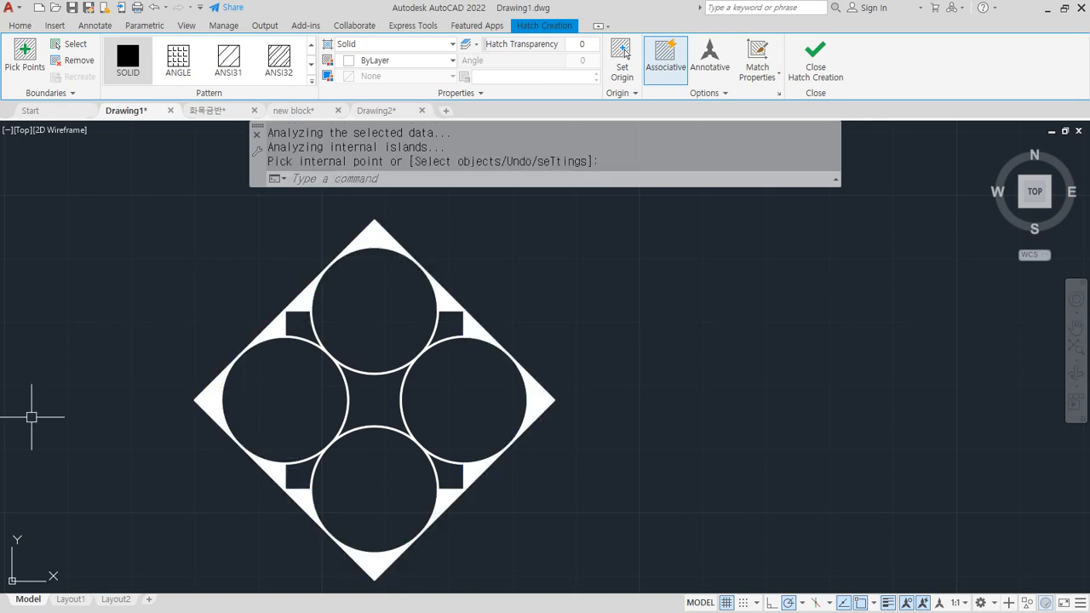